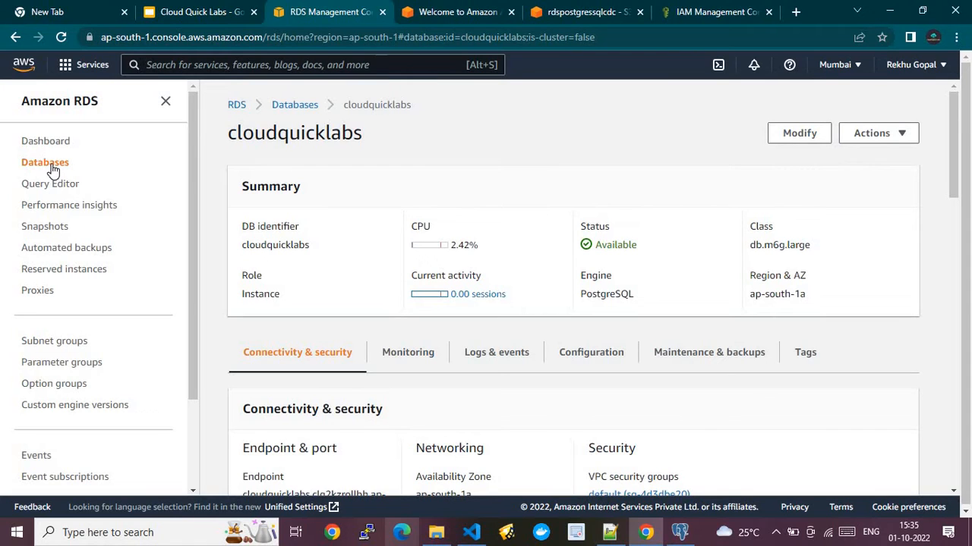
- Start a new database with the PostgreSQL engine, version 13.7-R1, and the Dev/Test template
left_click(52, 169)
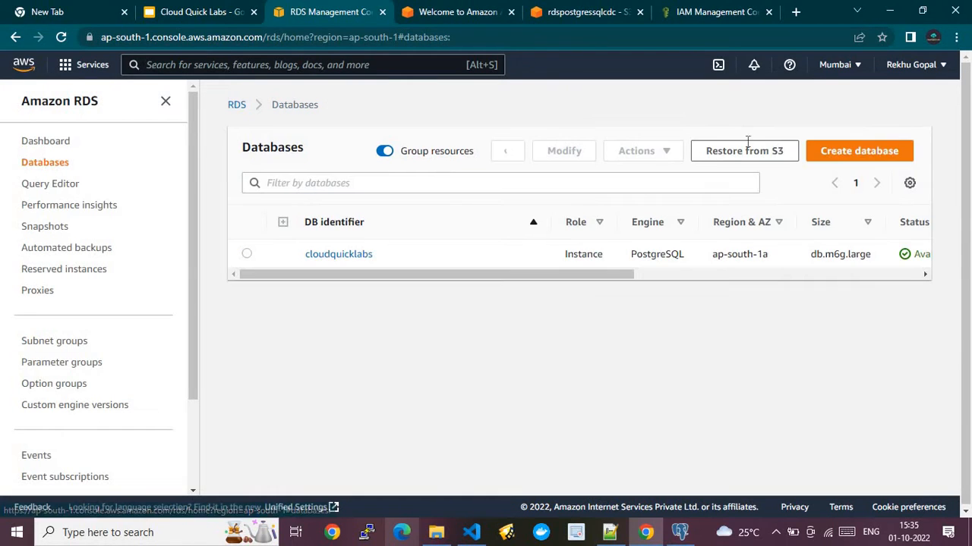
left_click(836, 151)
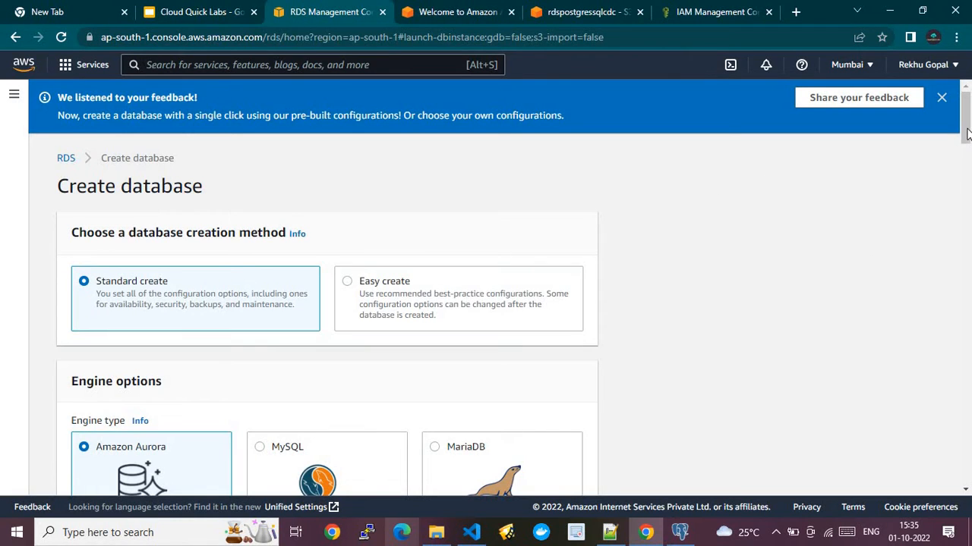
scroll(967, 165, "down", 2)
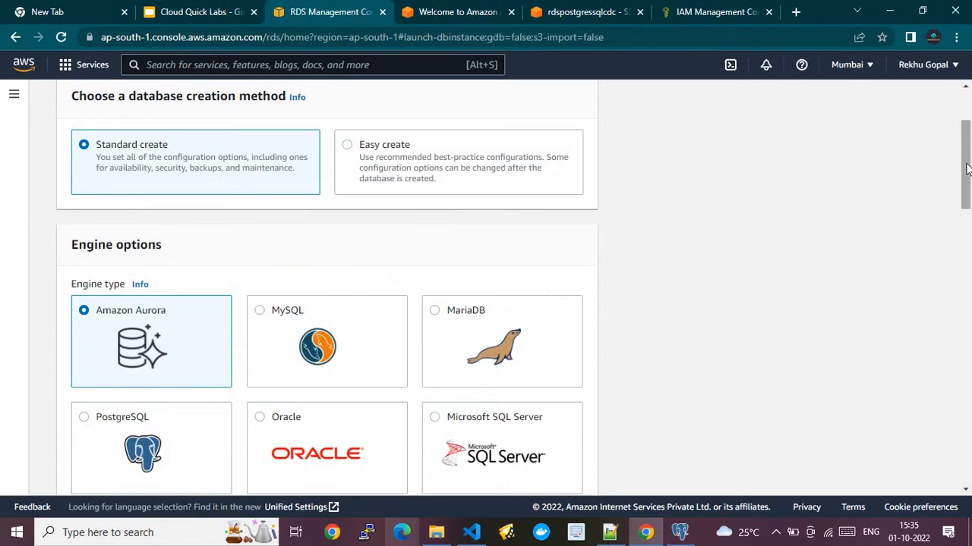
scroll(299, 296, "down", 5)
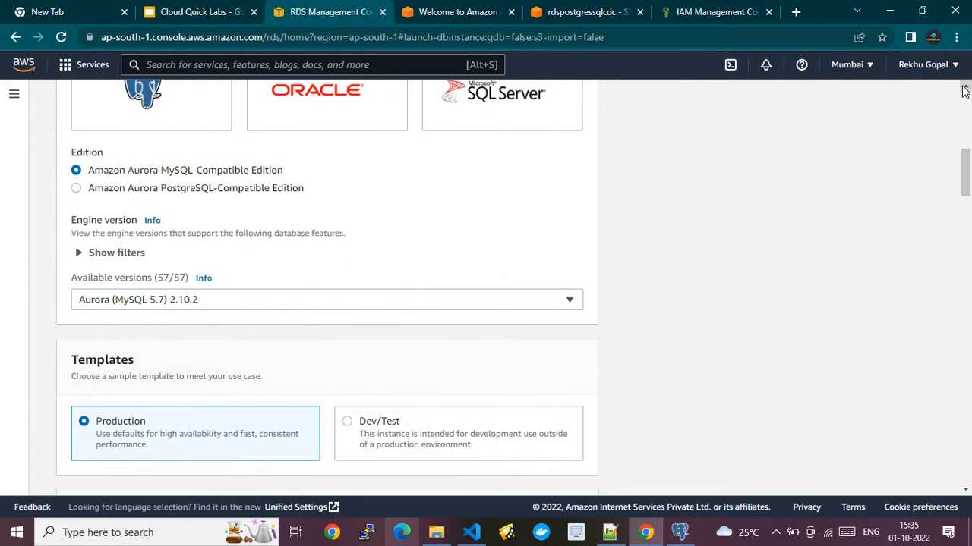
scroll(128, 131, "up", 1)
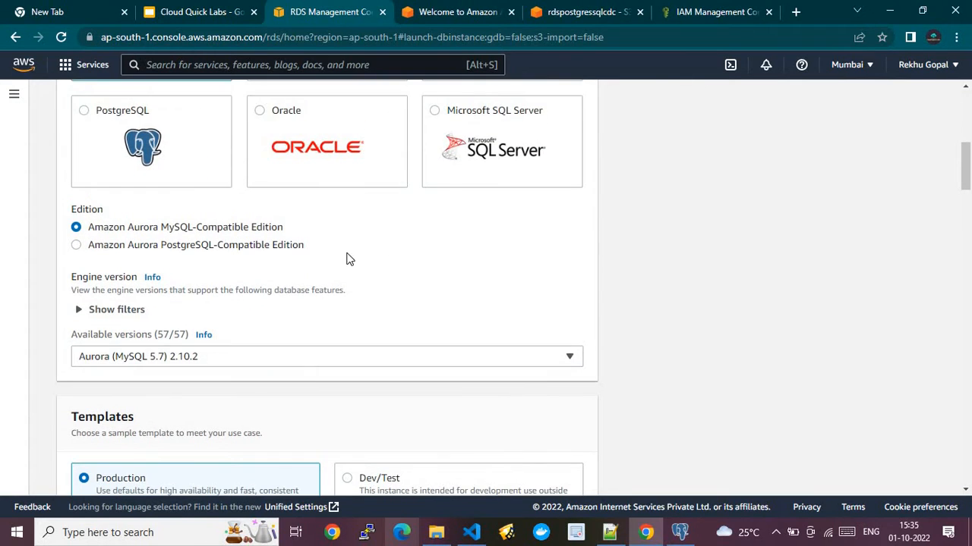
left_click(99, 120)
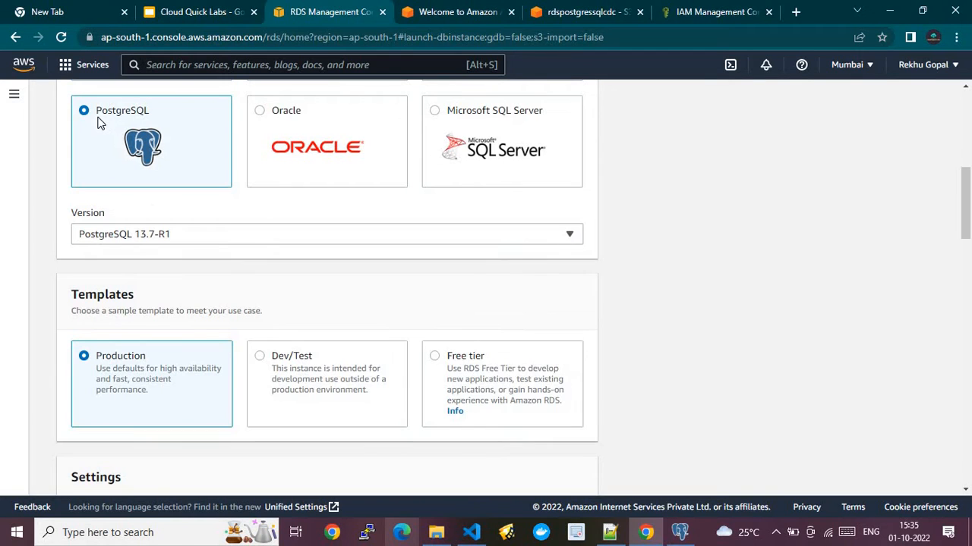
left_click(144, 234)
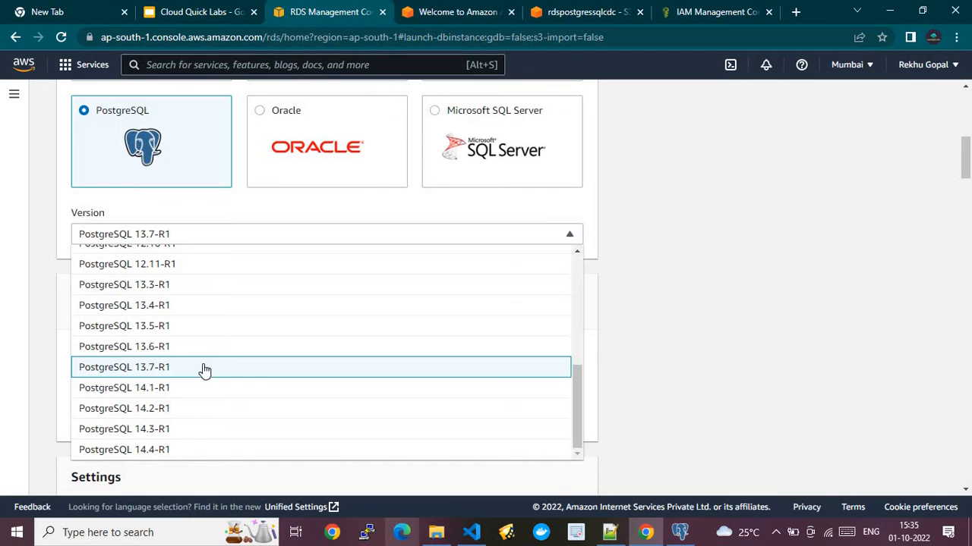
left_click(928, 368)
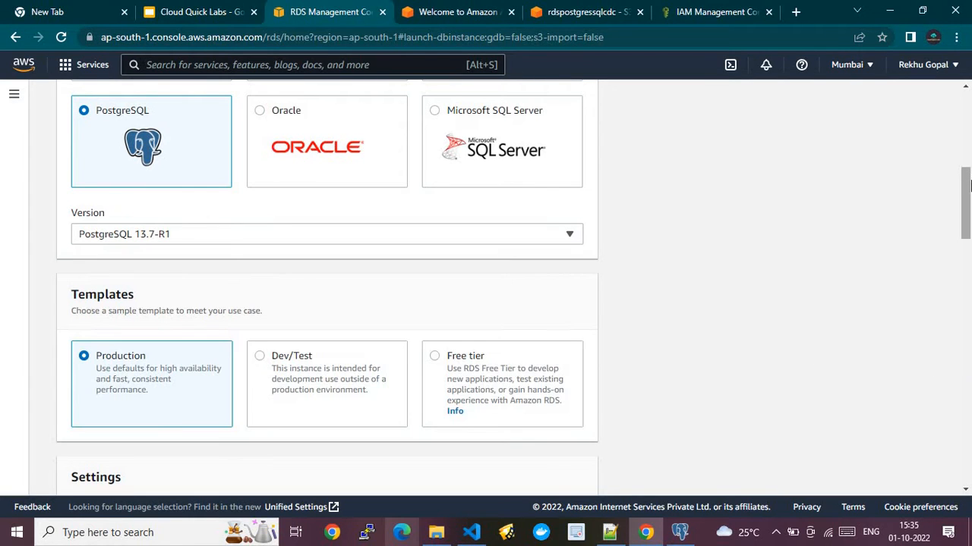
scroll(968, 199, "down", 5)
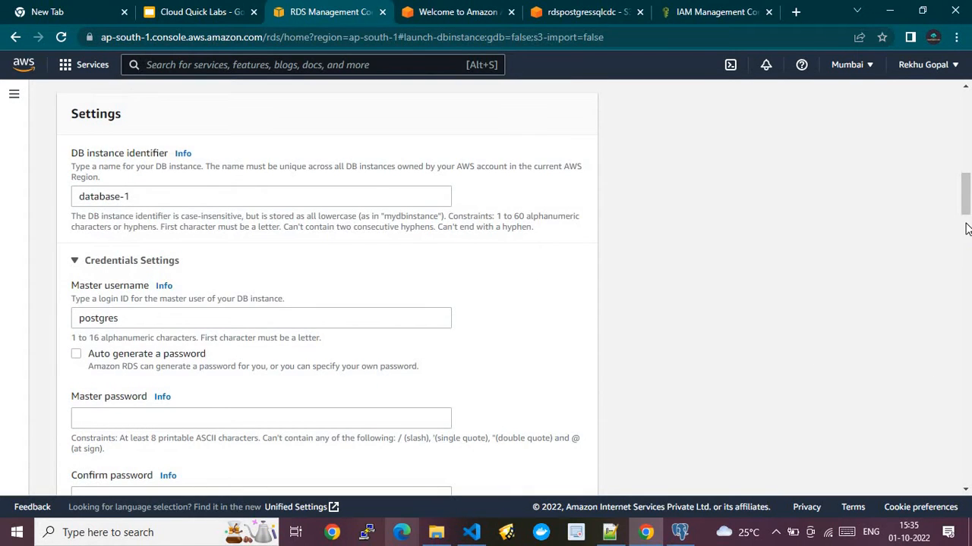
scroll(965, 195, "up", 3)
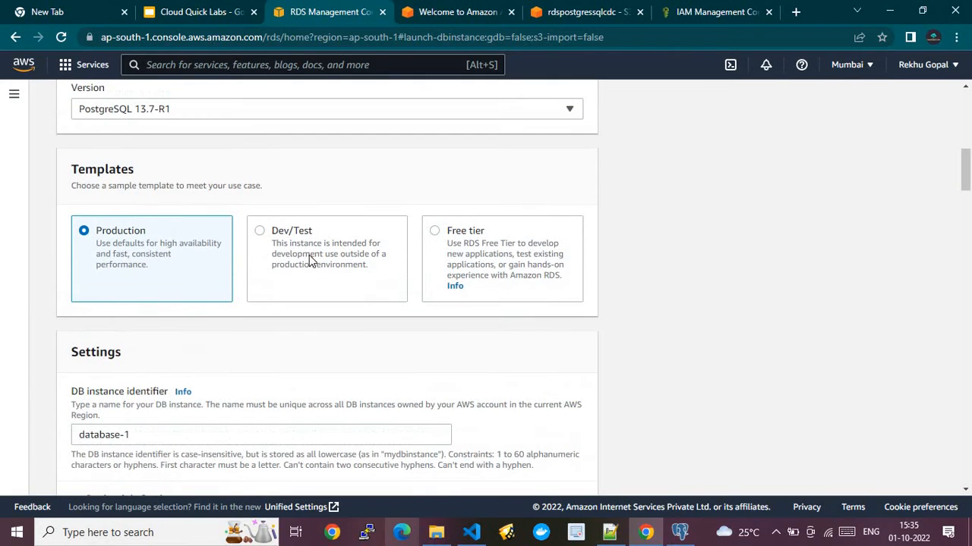
left_click(261, 236)
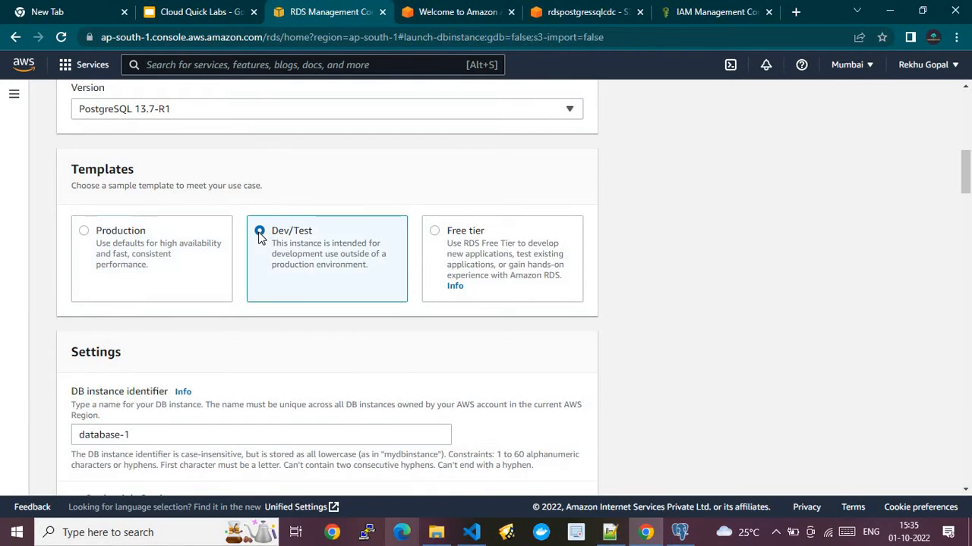
- Fill in identifier database-1 and master username postgres, checking the saved master password in the Notepad++ notes
left_click(325, 439)
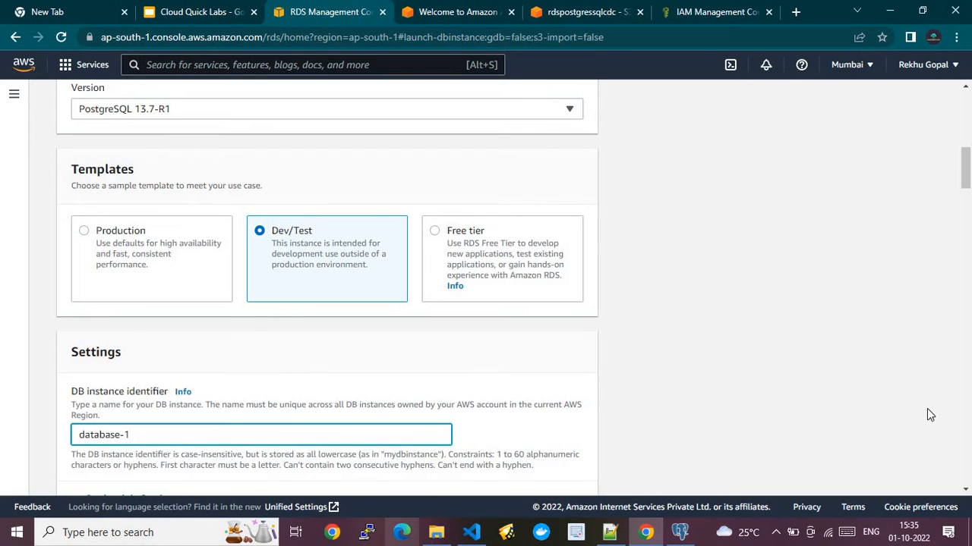
left_click(967, 492)
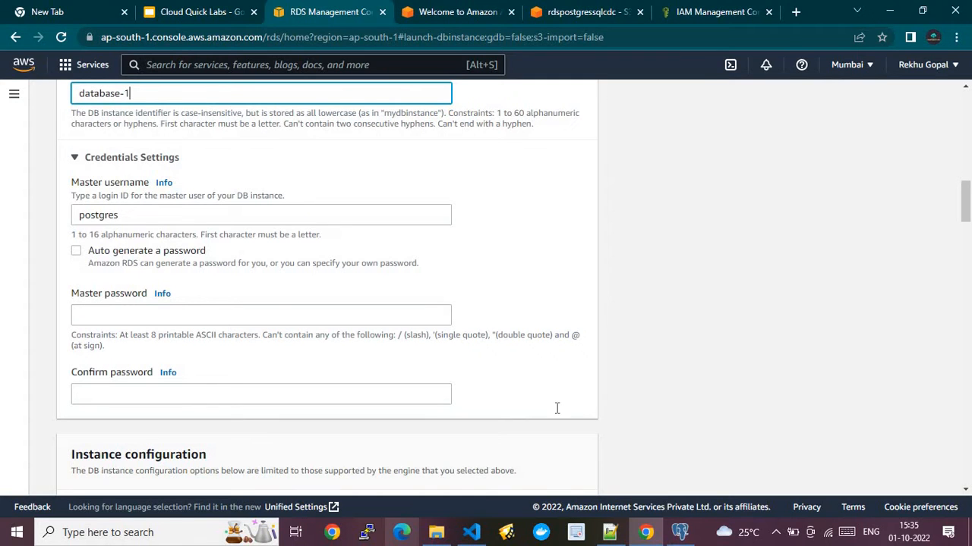
key("Tab")
left_click(610, 531)
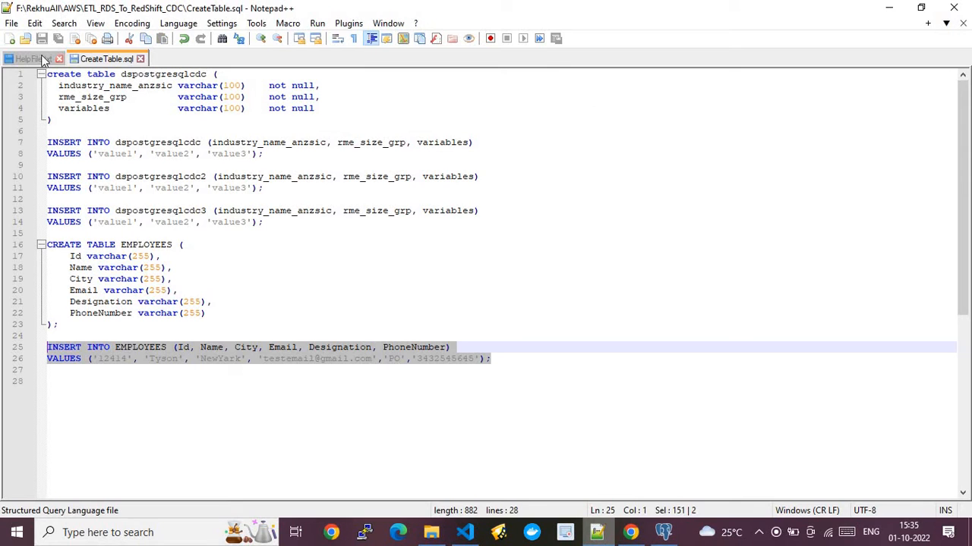
left_click(36, 57)
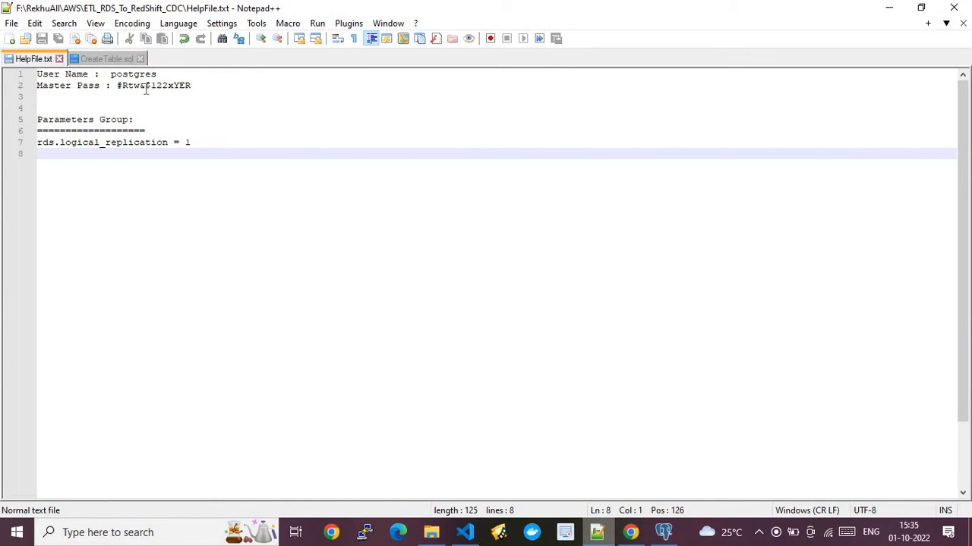
left_click_drag(140, 86, 151, 86)
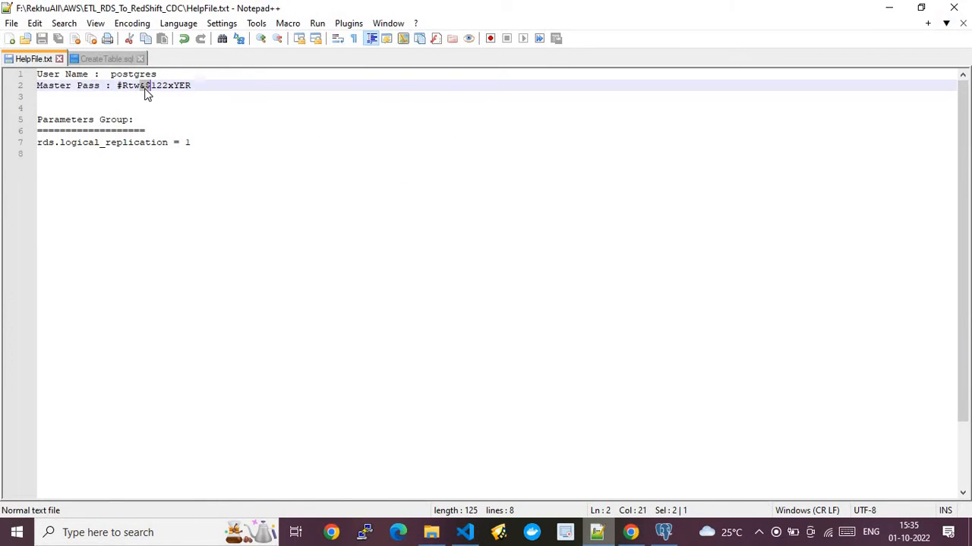
left_click(888, 8)
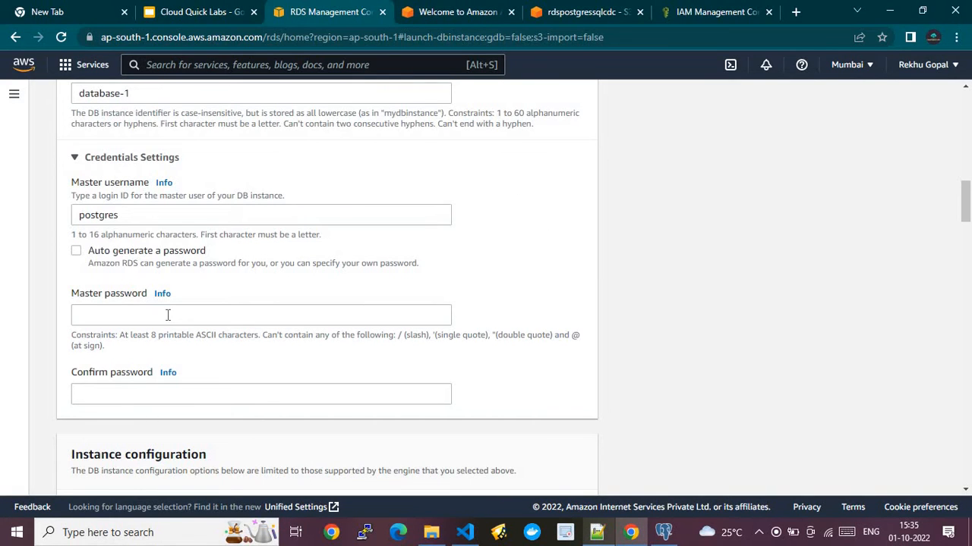
- Review the instance configuration, storage and connectivity sections, briefly checking the pgAdmin 4 query results
scroll(968, 238, "down", 1)
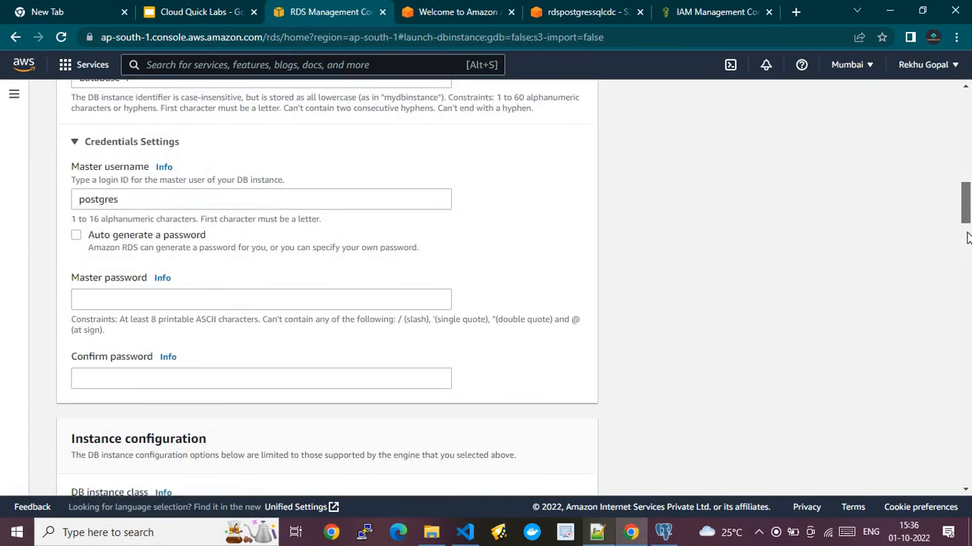
scroll(968, 237, "down", 4)
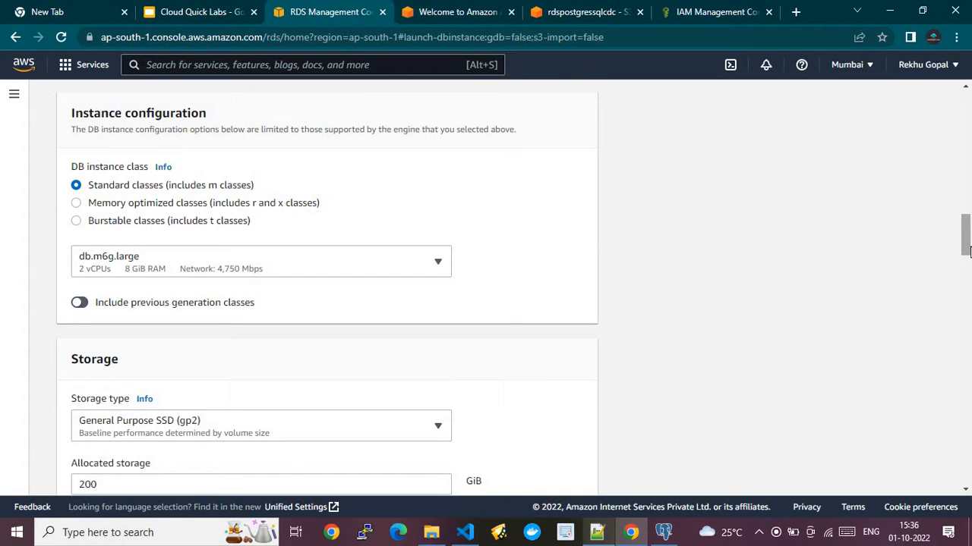
left_click_drag(966, 251, 966, 369)
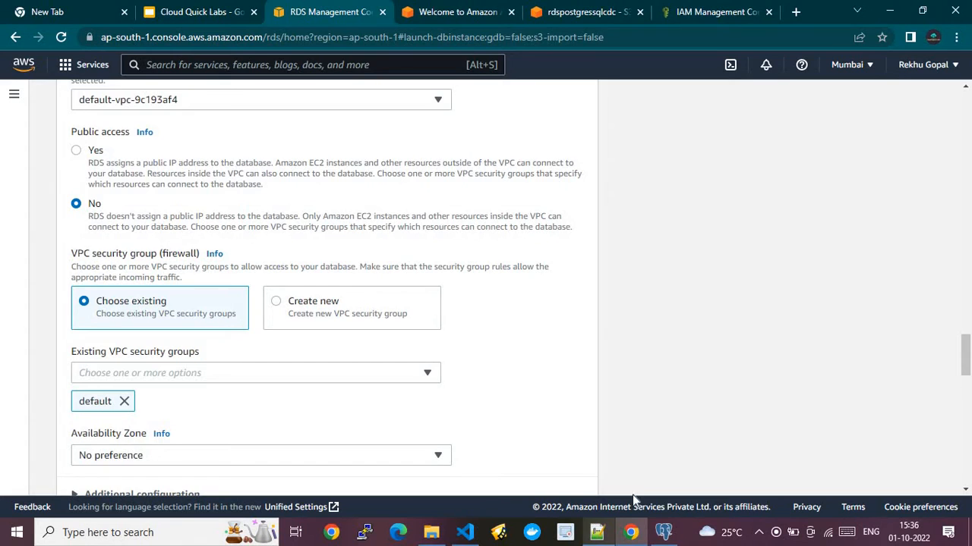
left_click(663, 532)
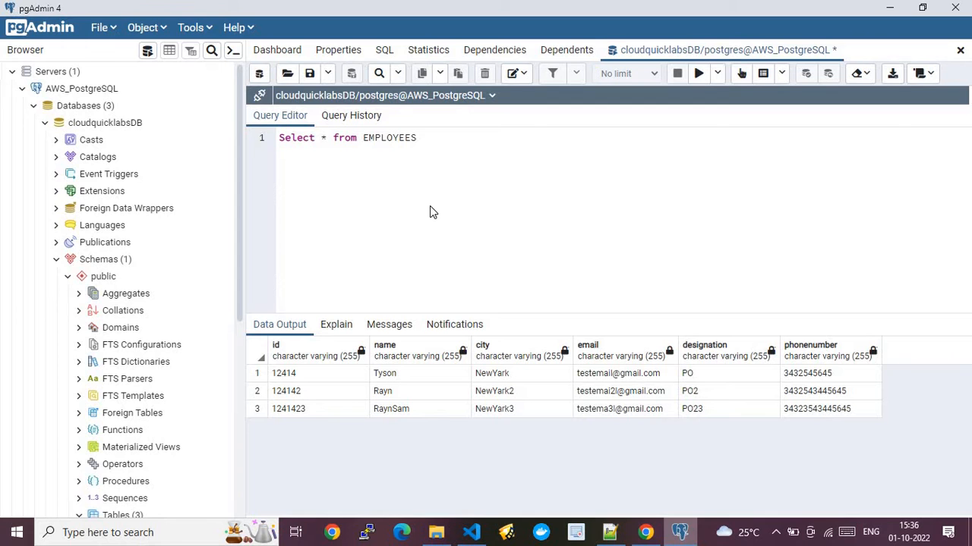
left_click(892, 11)
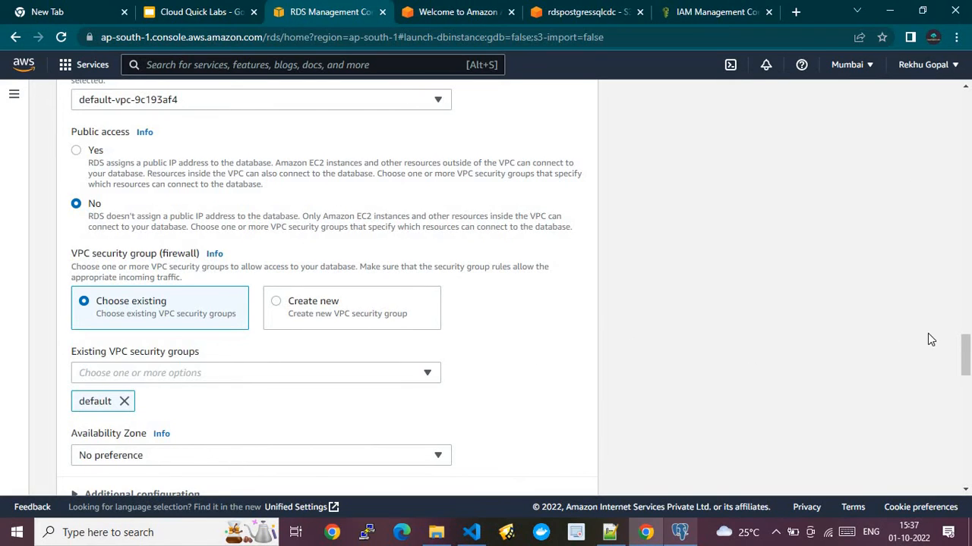
left_click_drag(968, 358, 967, 95)
- Dismiss the banner, open cloudquicklabs details, select its endpoint hostname, and switch to pgAdmin 4
left_click(941, 101)
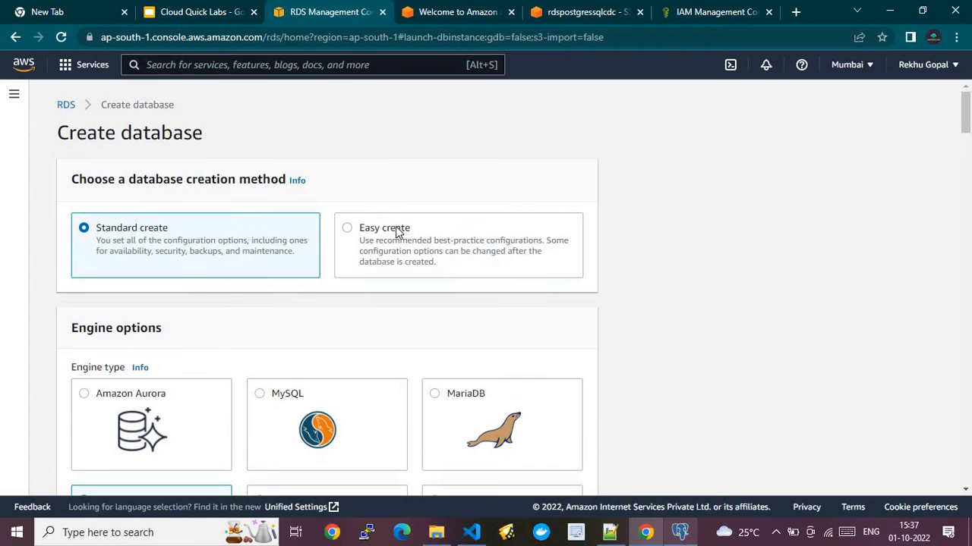
left_click(66, 105)
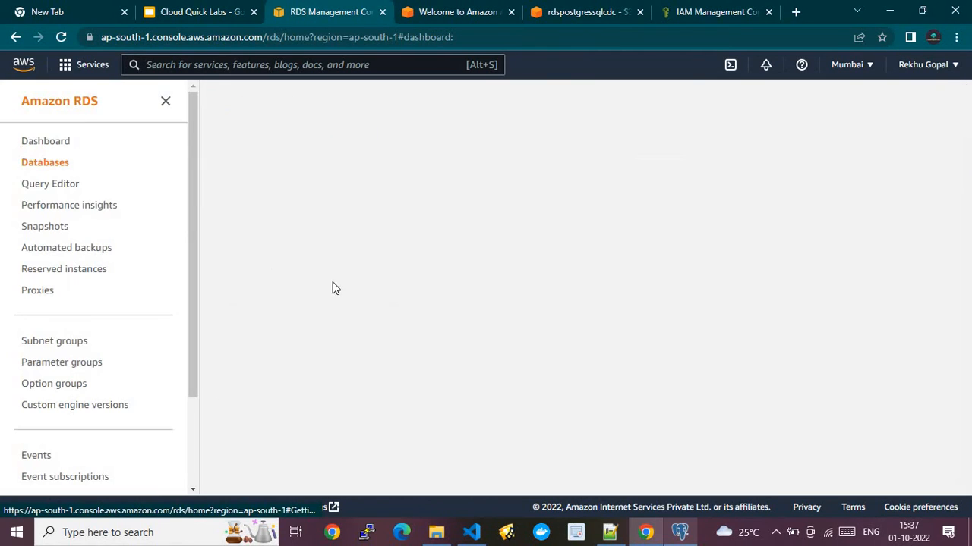
left_click(31, 168)
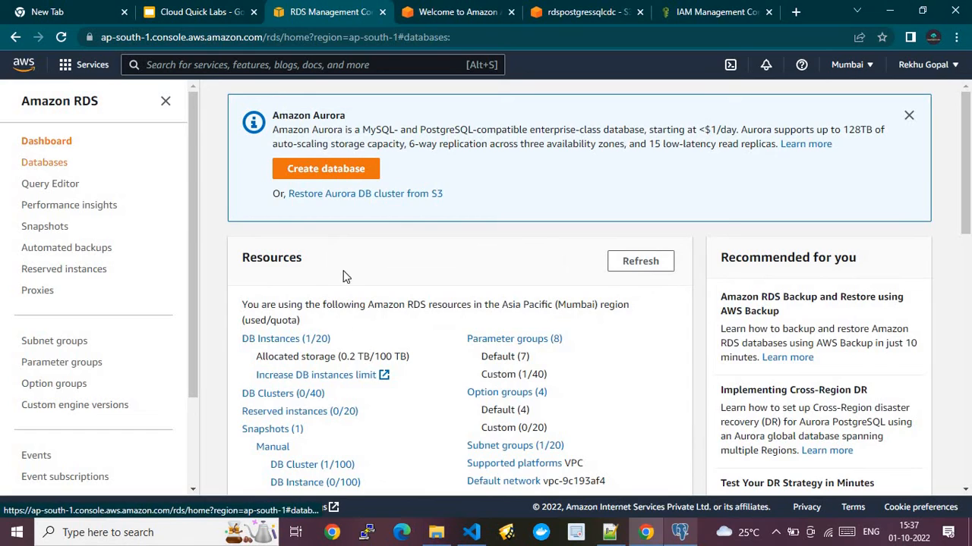
left_click(334, 258)
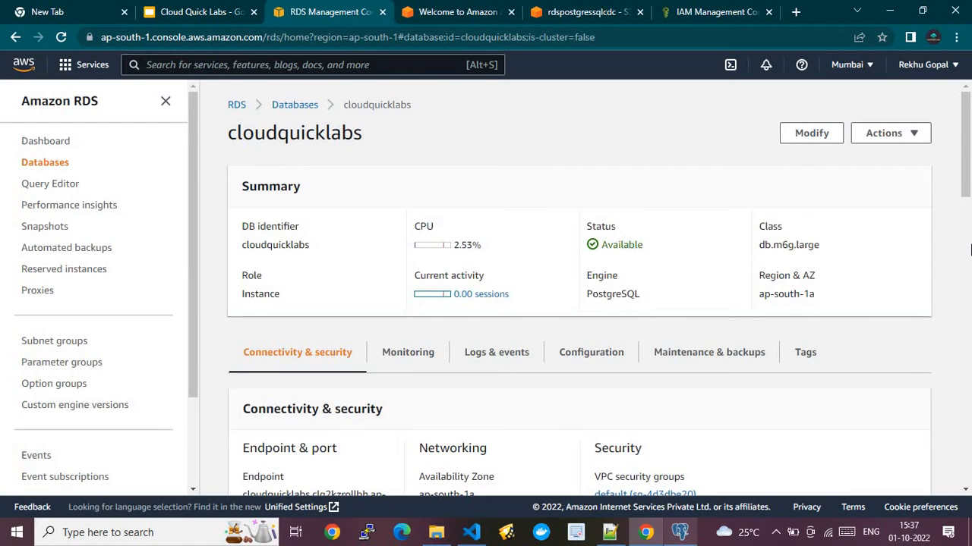
left_click_drag(969, 199, 967, 252)
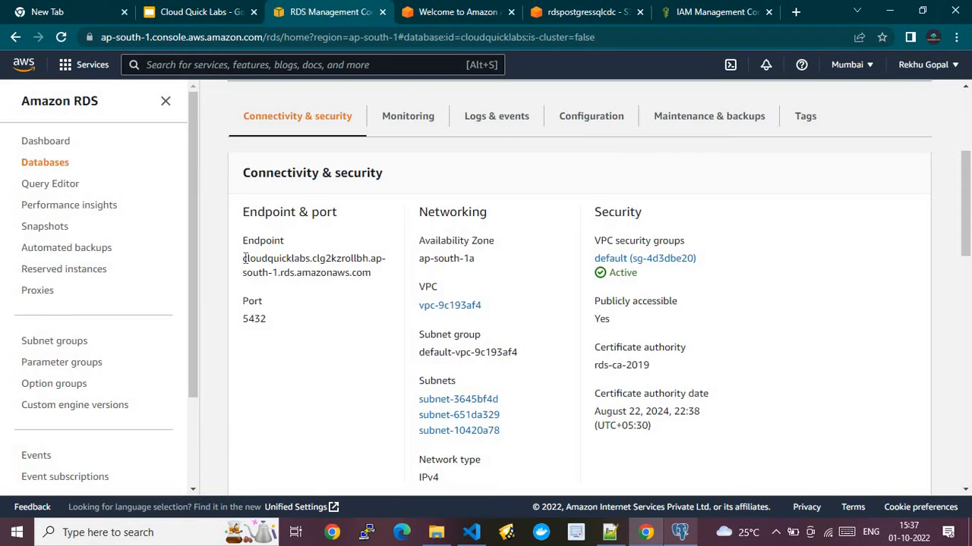
left_click_drag(246, 261, 374, 276)
key("ctrl+c")
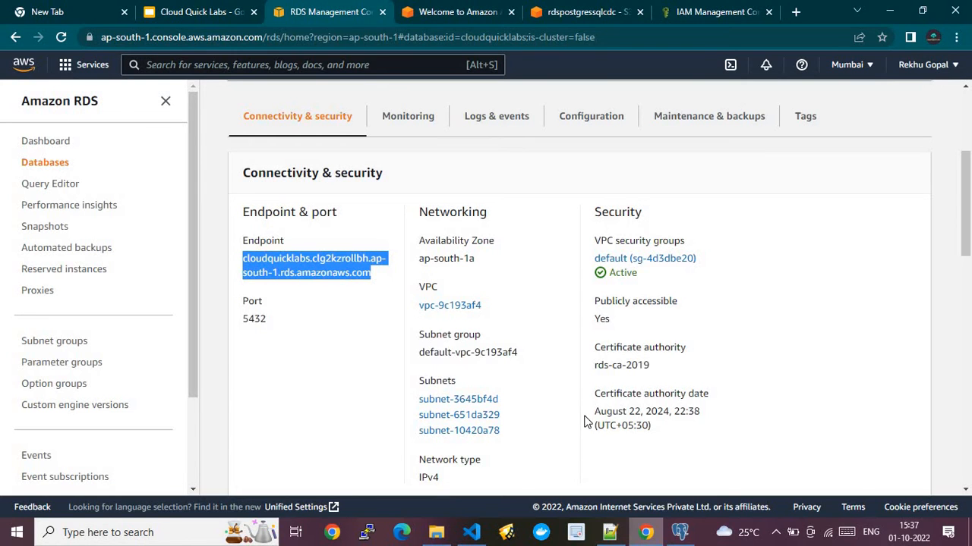
left_click(679, 532)
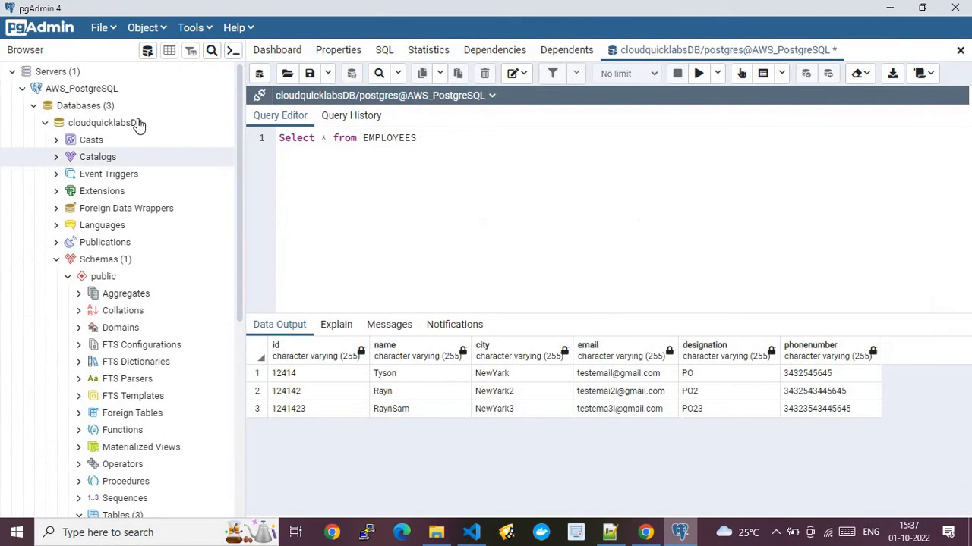
right_click(88, 72)
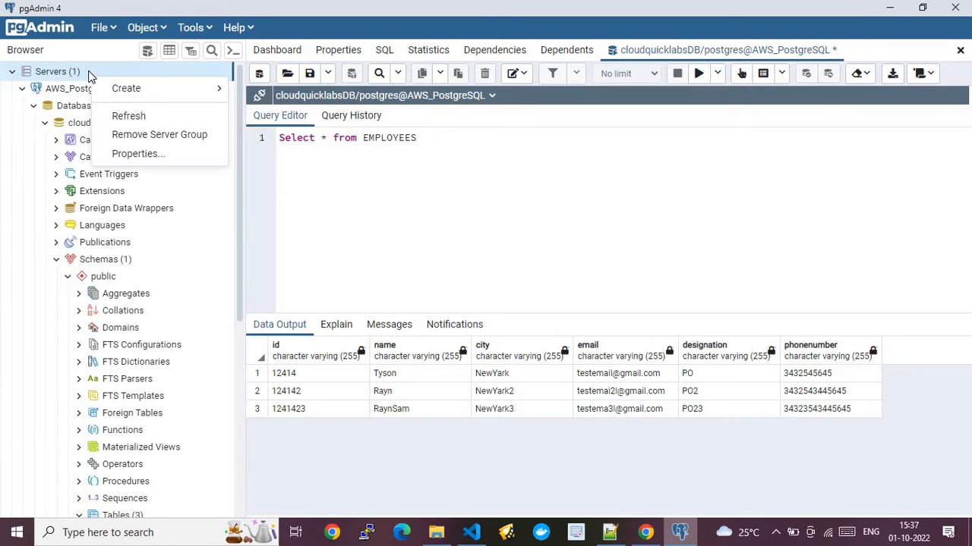
mouse_move(148, 89)
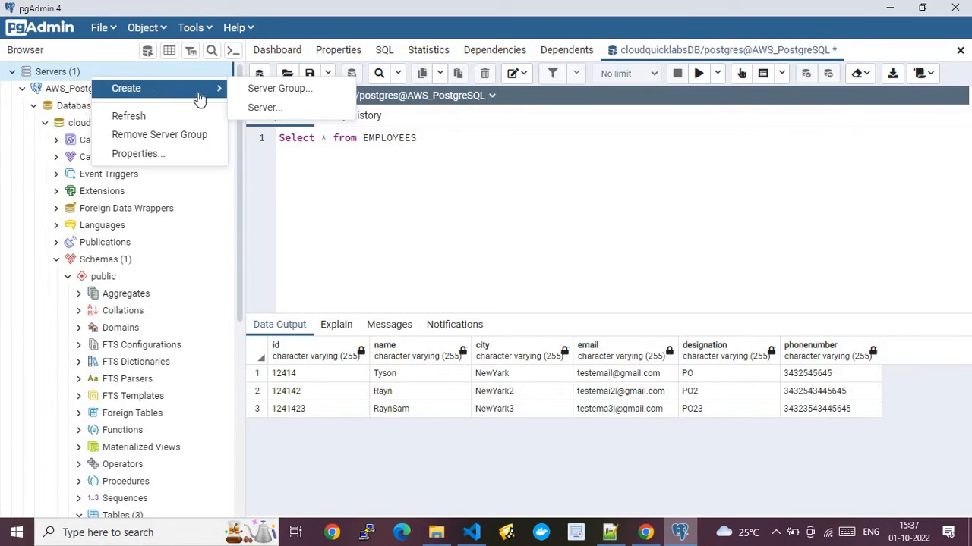
left_click(295, 107)
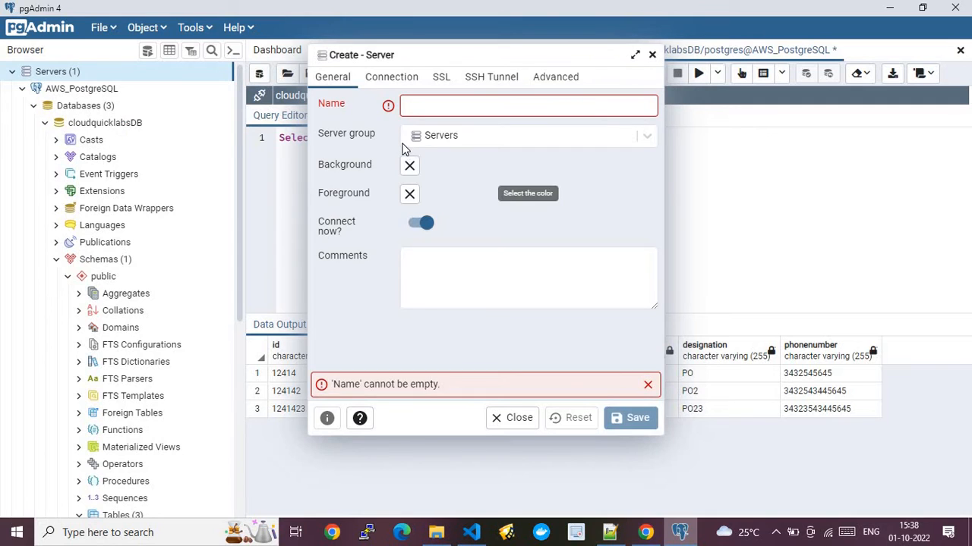
left_click(444, 104)
type("Test")
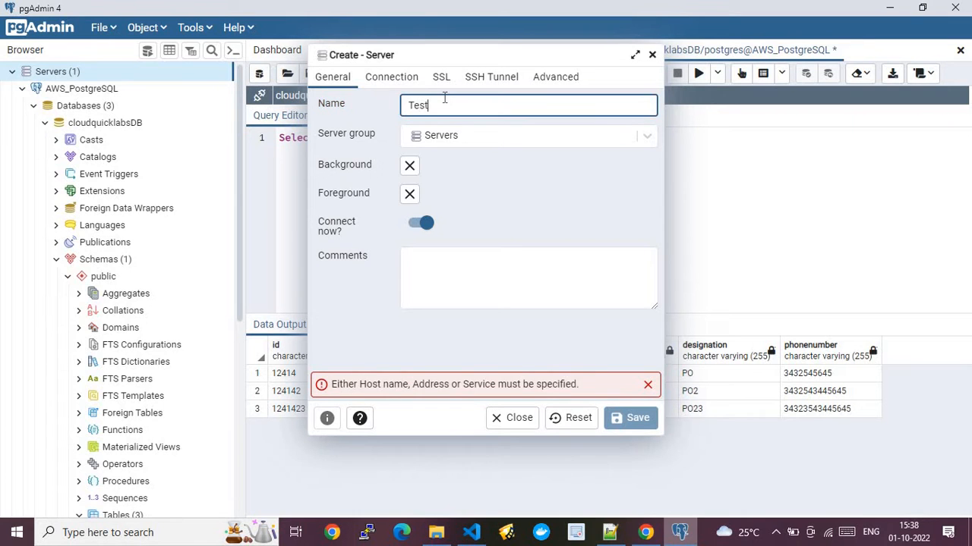
left_click(391, 77)
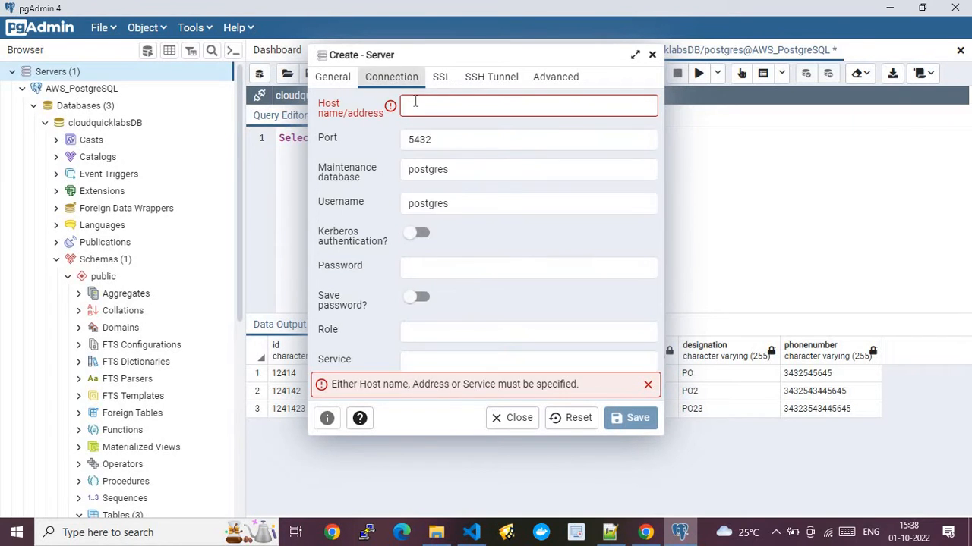
left_click(429, 105)
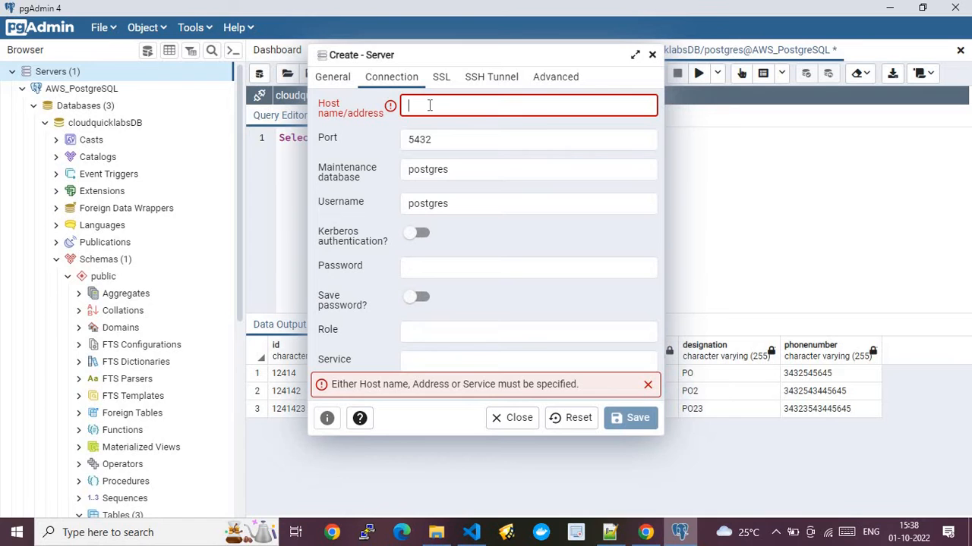
left_click(645, 532)
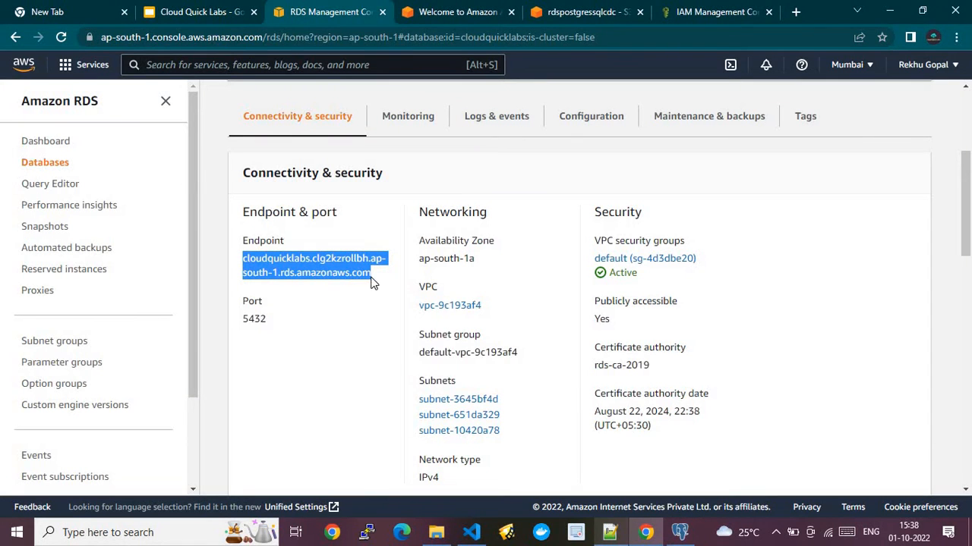
left_click_drag(375, 273, 239, 257)
left_click(679, 532)
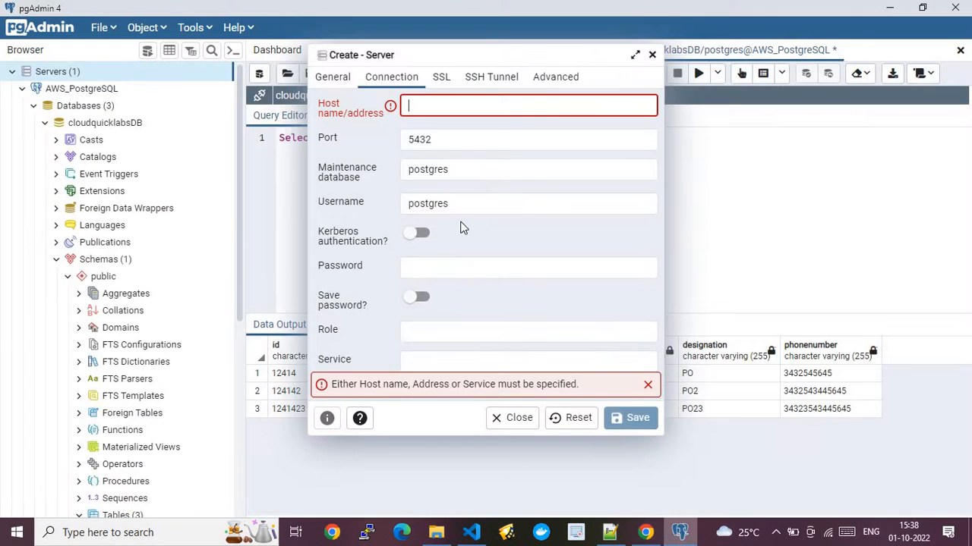
key("ctrl+v")
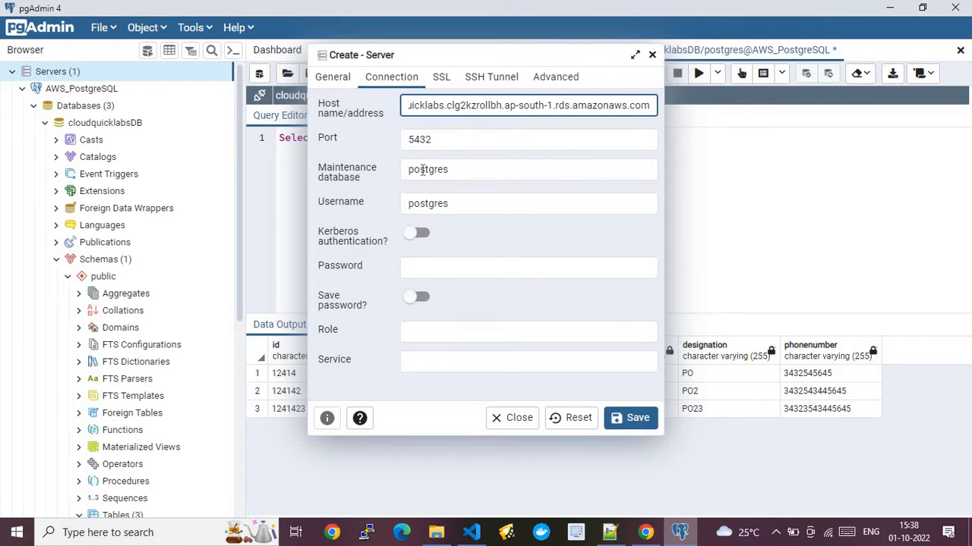
left_click(425, 142)
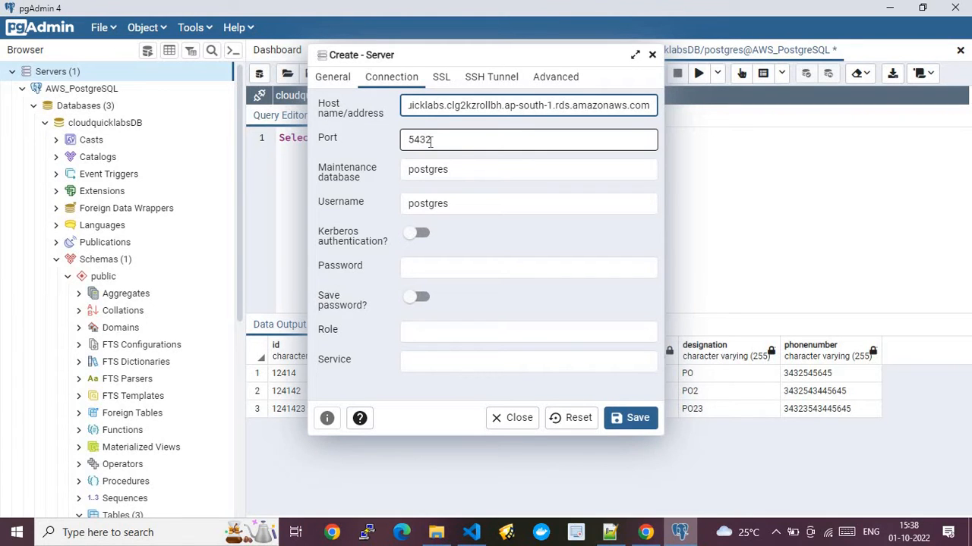
left_click(436, 171)
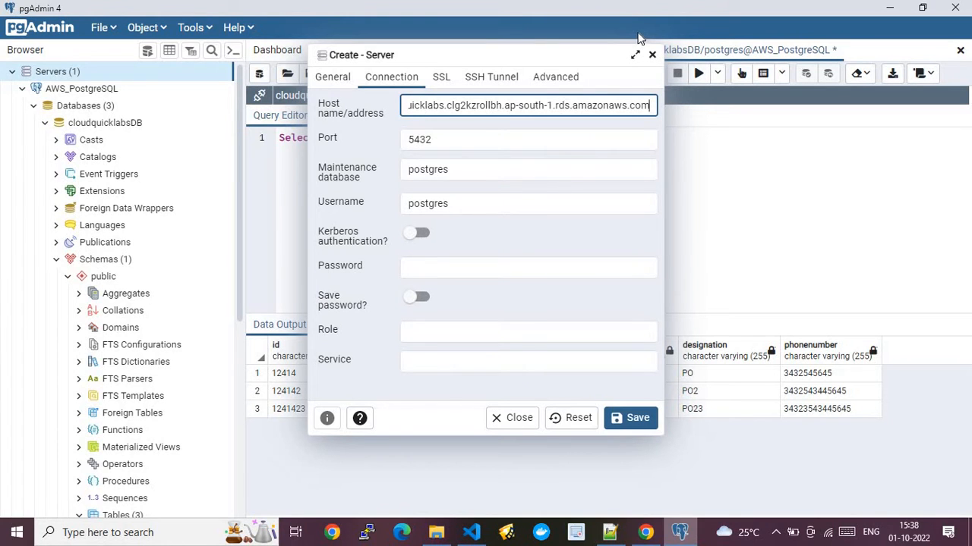
left_click(652, 56)
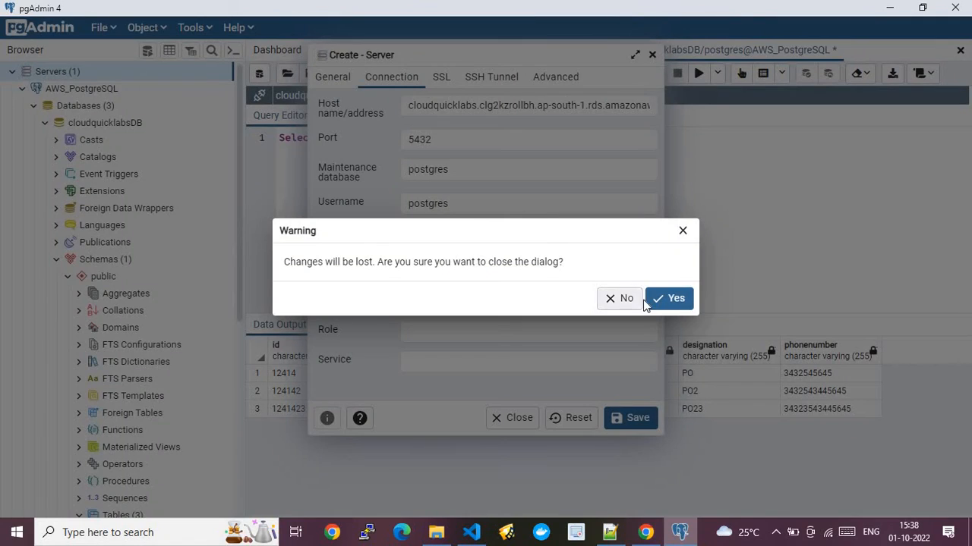
left_click(626, 302)
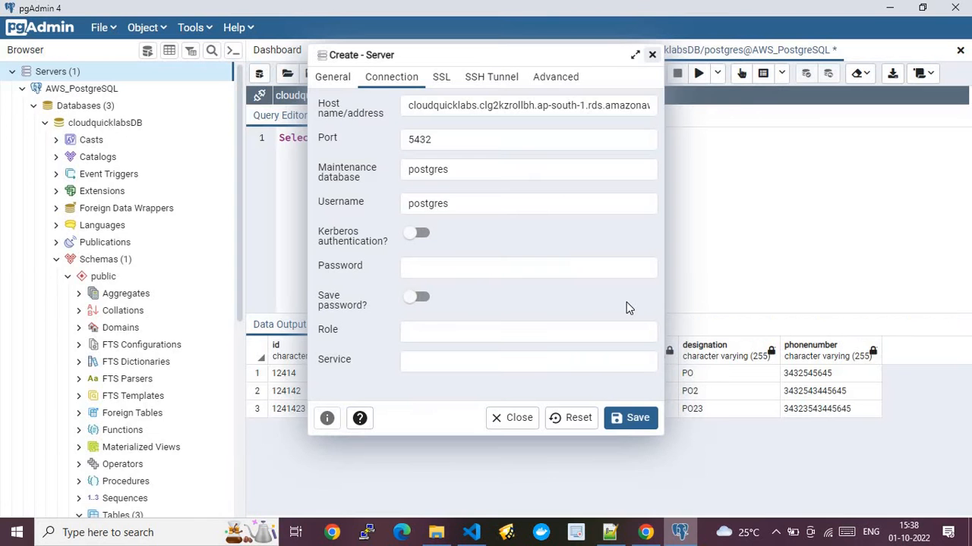
left_click(516, 420)
left_click(669, 301)
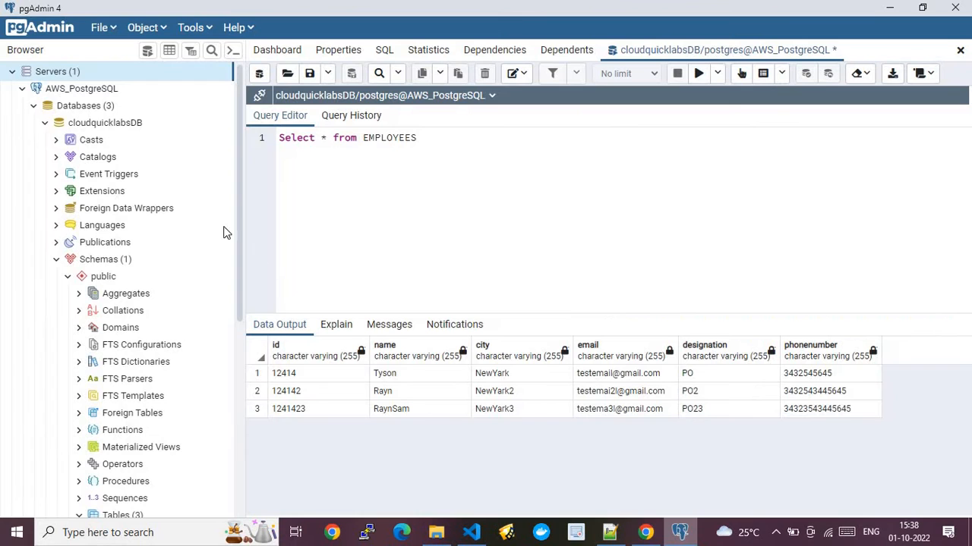
left_click(23, 90)
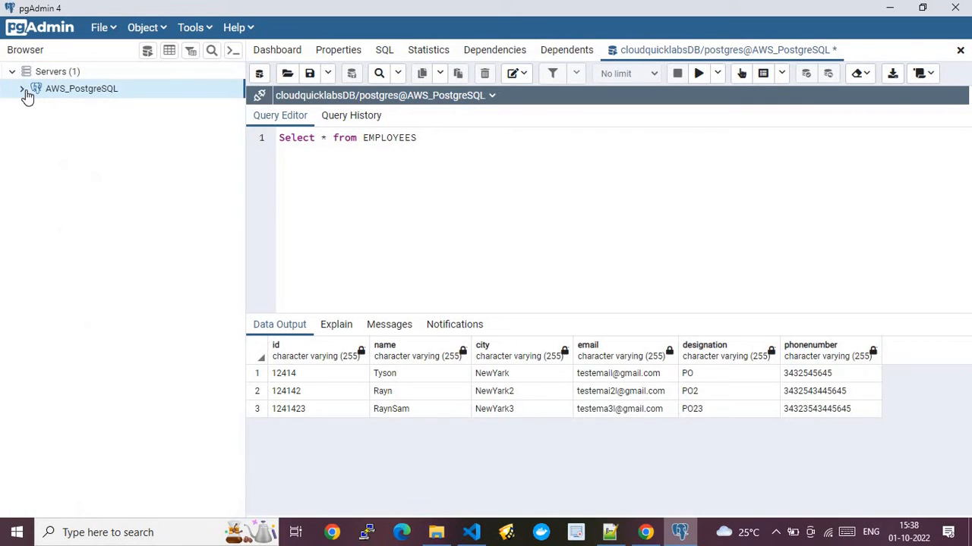
left_click(23, 91)
- Refresh AWS_PostgreSQL and expand cloudquicklabsDB > Schemas > public > Tables to show its four tables
right_click(62, 95)
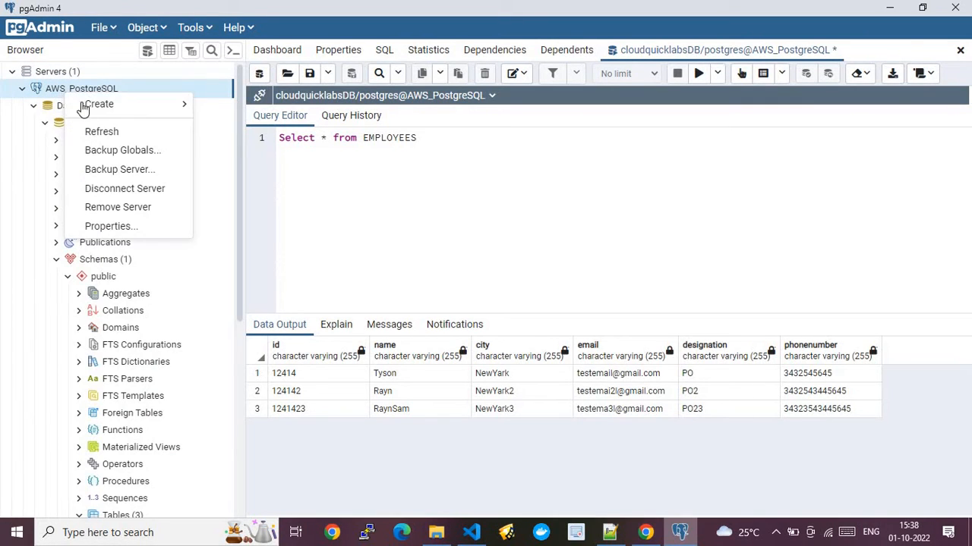
left_click(101, 129)
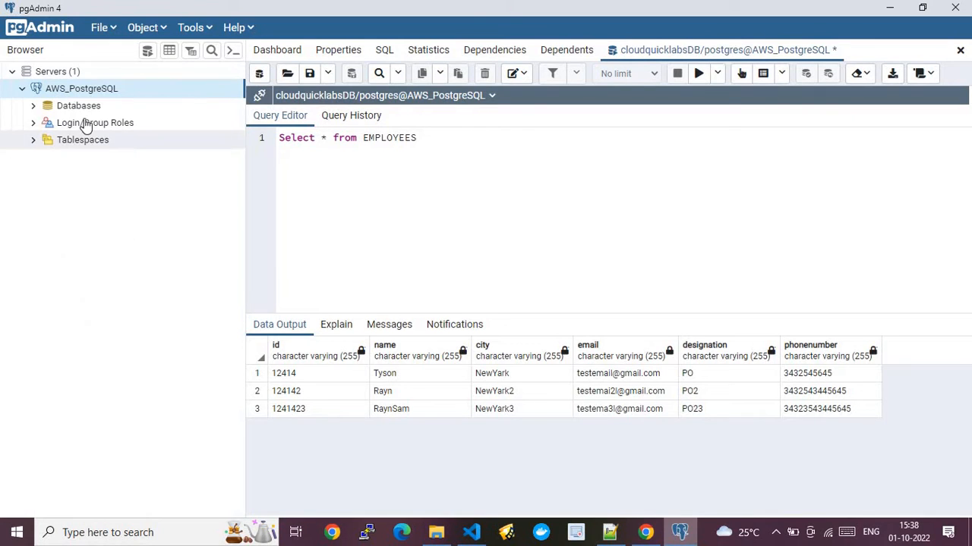
left_click(33, 108)
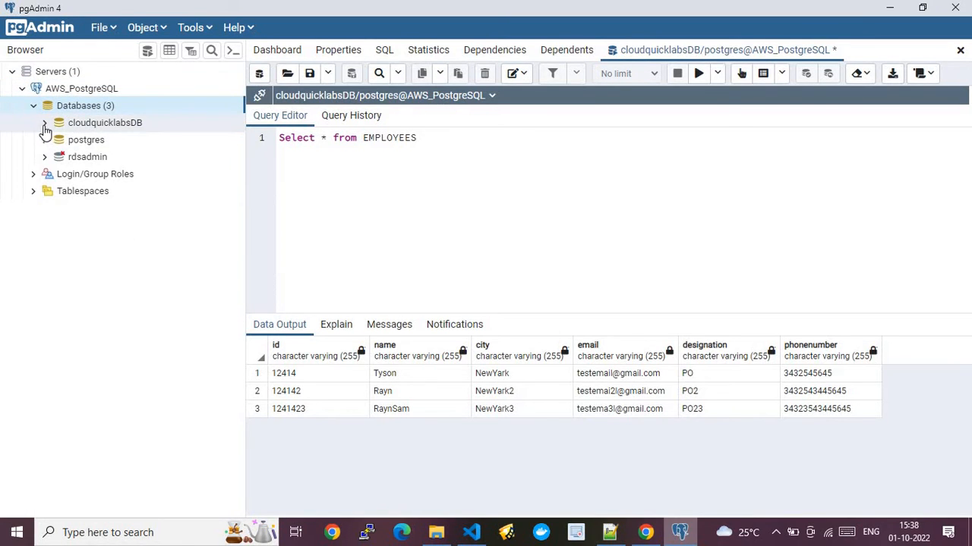
left_click(45, 124)
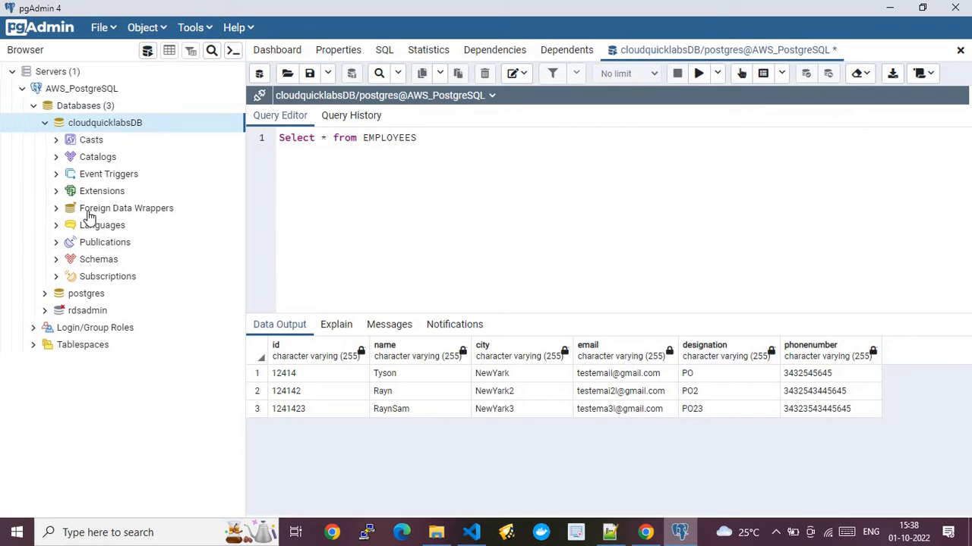
left_click(57, 261)
left_click(68, 278)
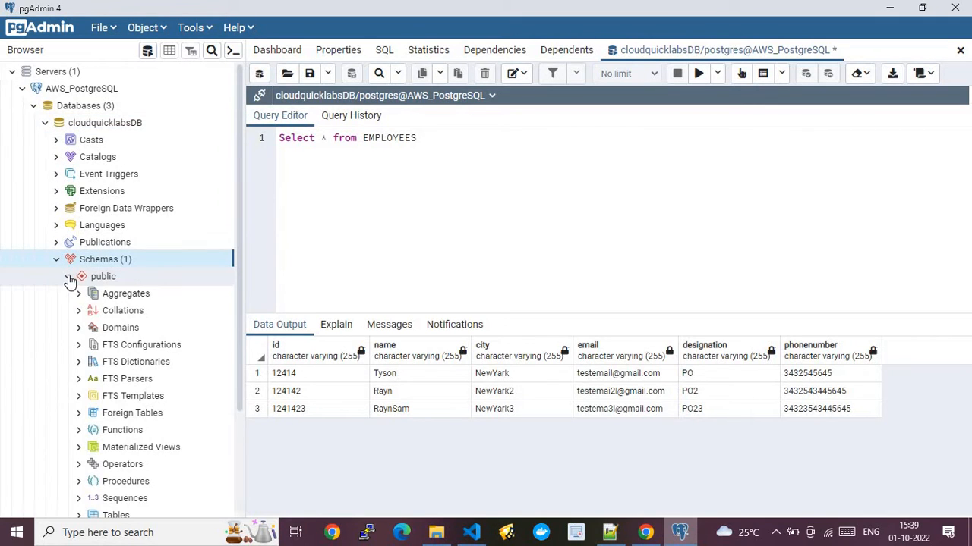
left_click(68, 277)
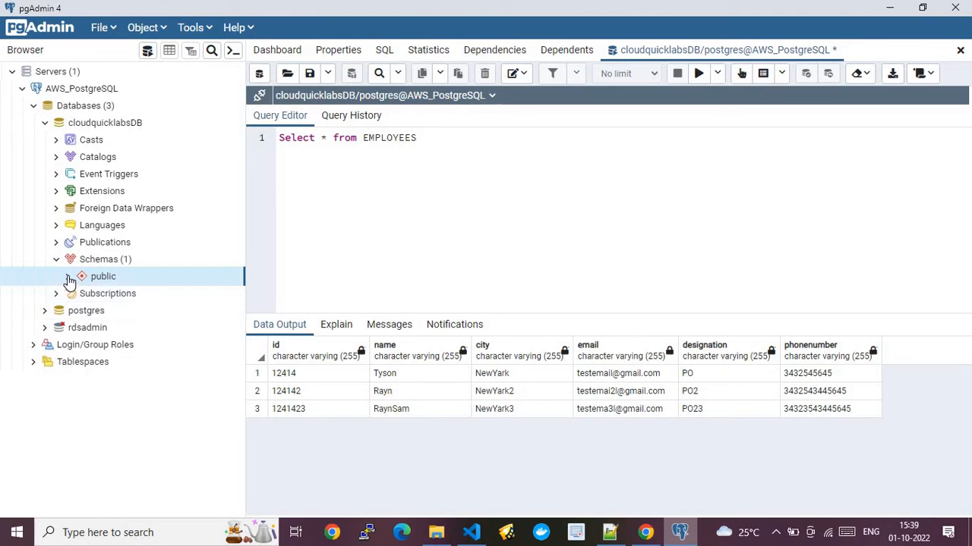
left_click(68, 278)
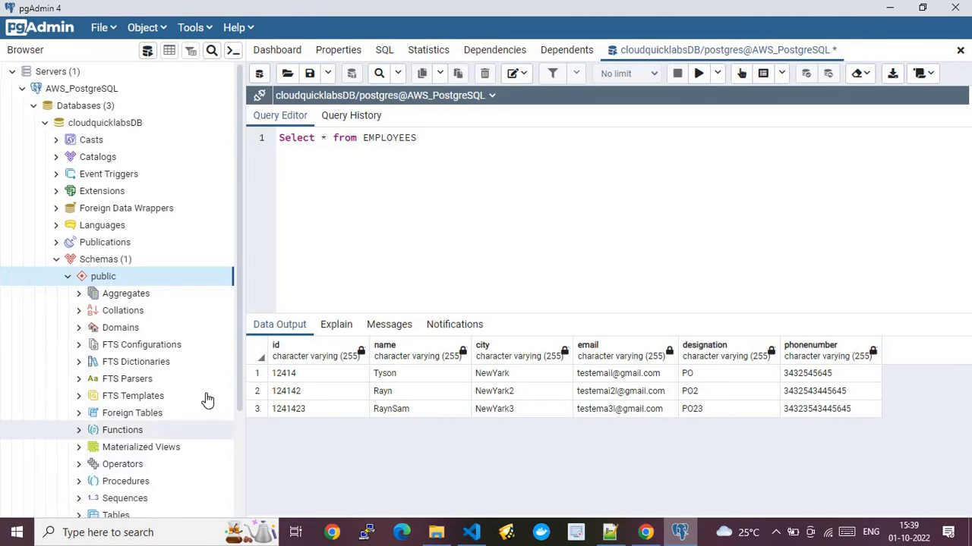
scroll(238, 425, "down", 3)
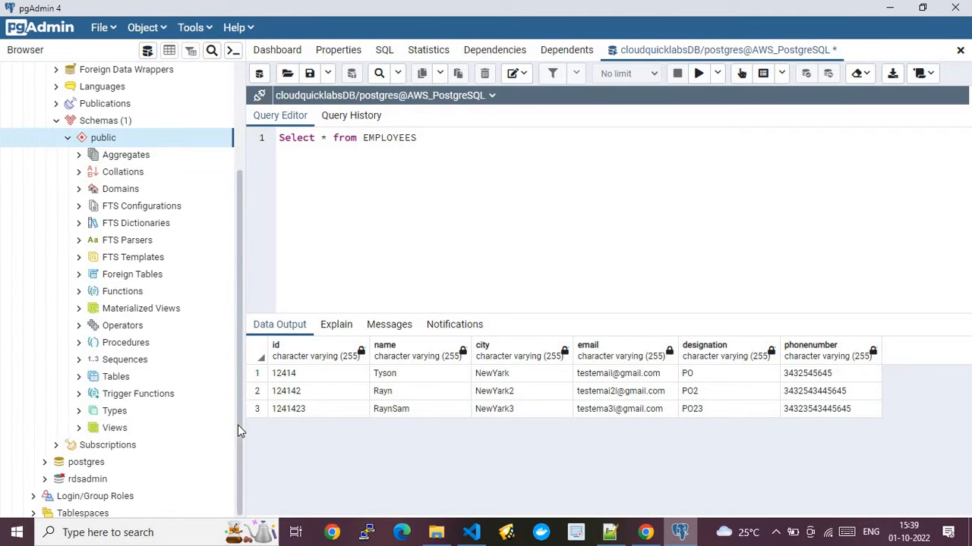
left_click(79, 378)
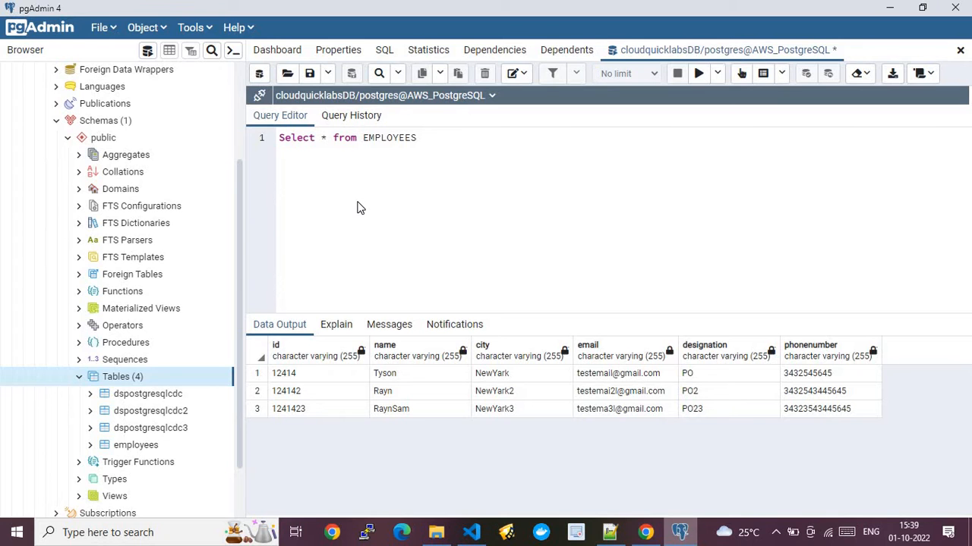
- Open security group sg-4d3dbe20, confirm its outbound rule allows all traffic, and return to the database
left_click(646, 532)
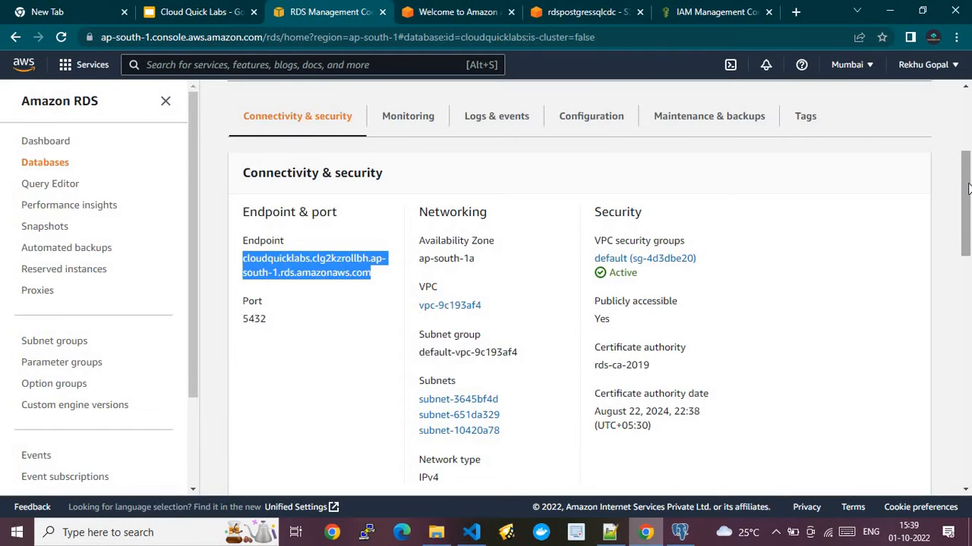
left_click_drag(968, 185, 970, 218)
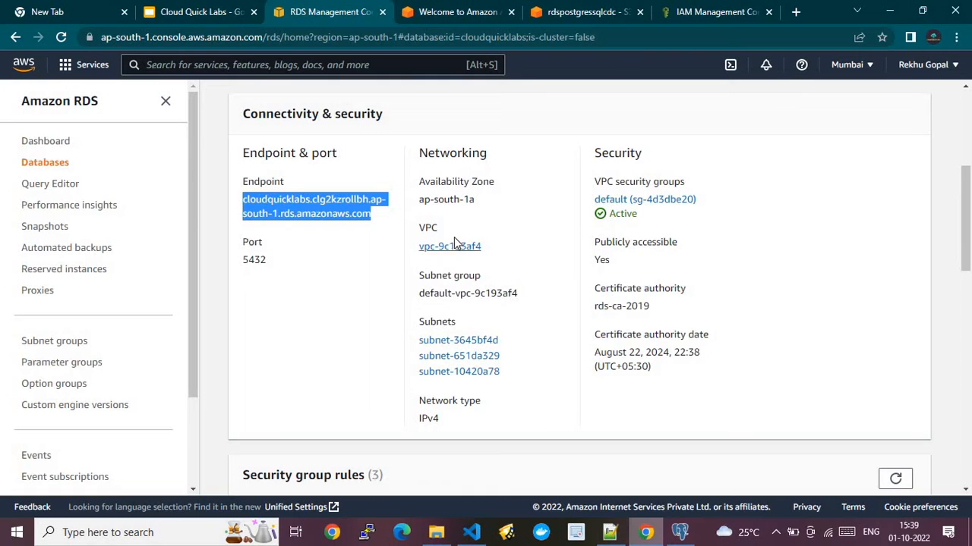
left_click(623, 199)
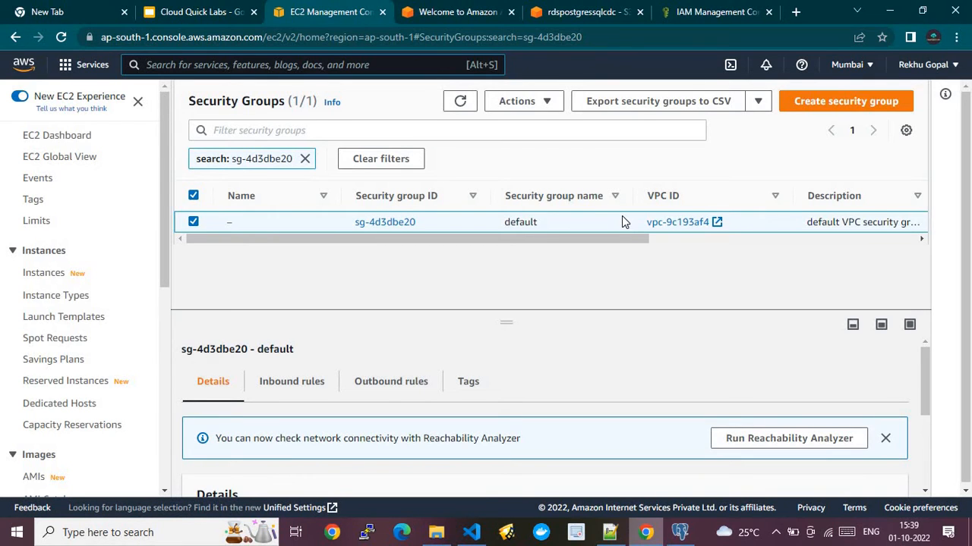
left_click(317, 378)
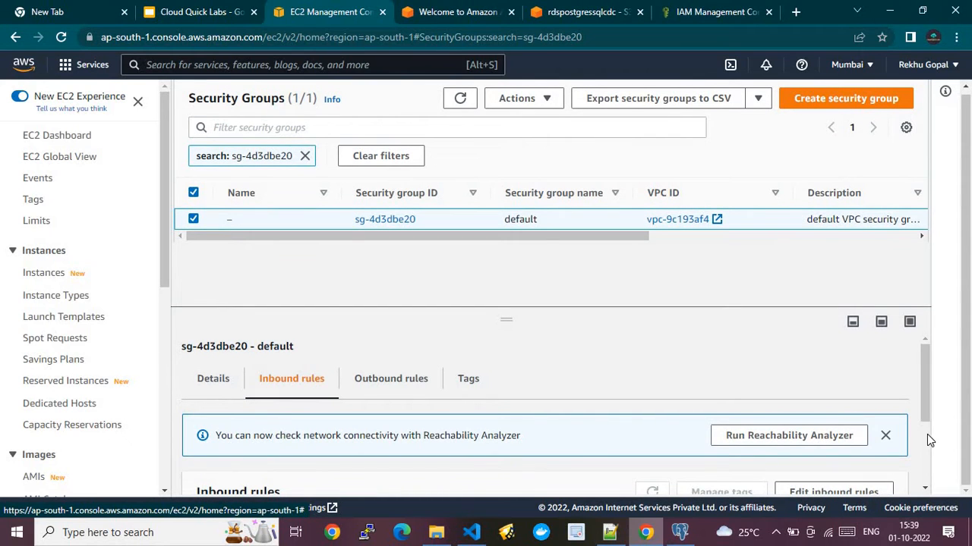
scroll(926, 437, "down", 2)
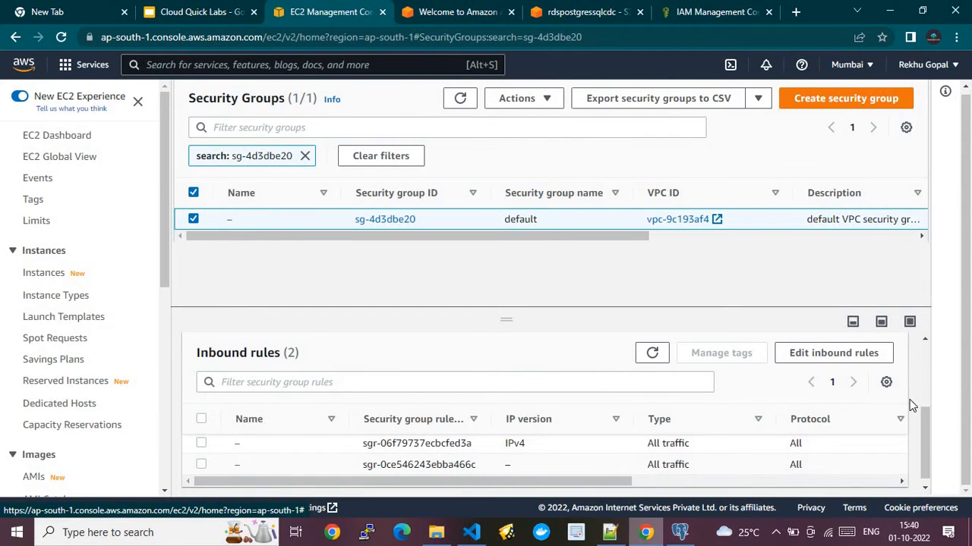
scroll(926, 363, "up", 2)
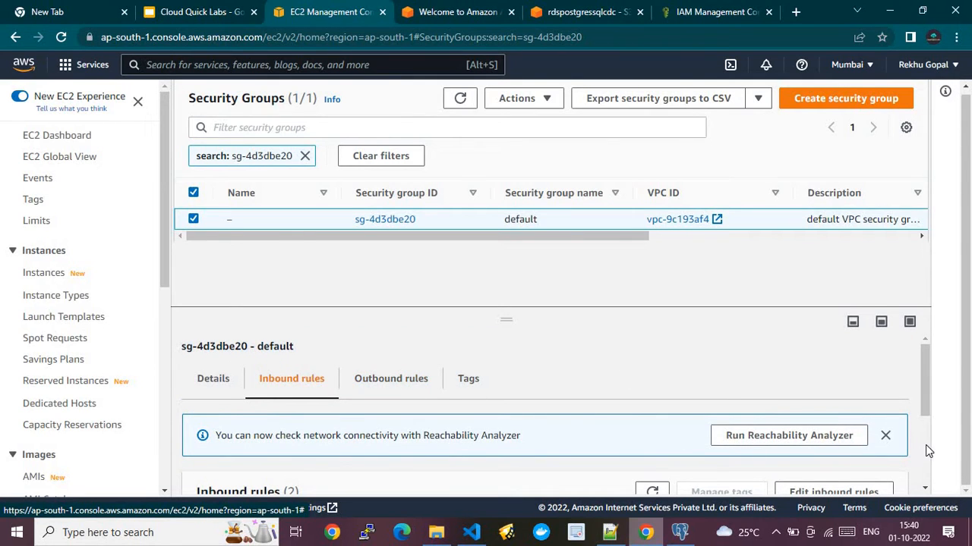
left_click(400, 384)
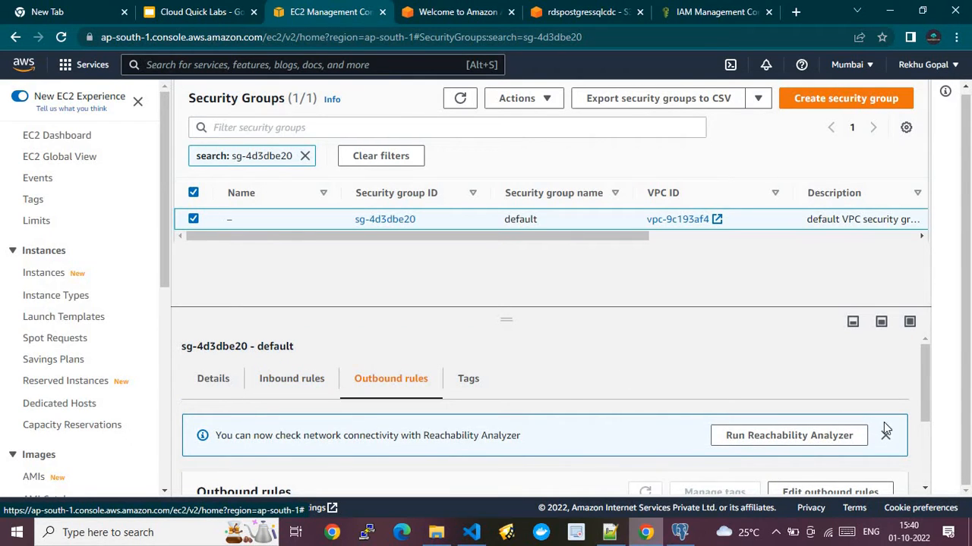
scroll(925, 464, "down", 2)
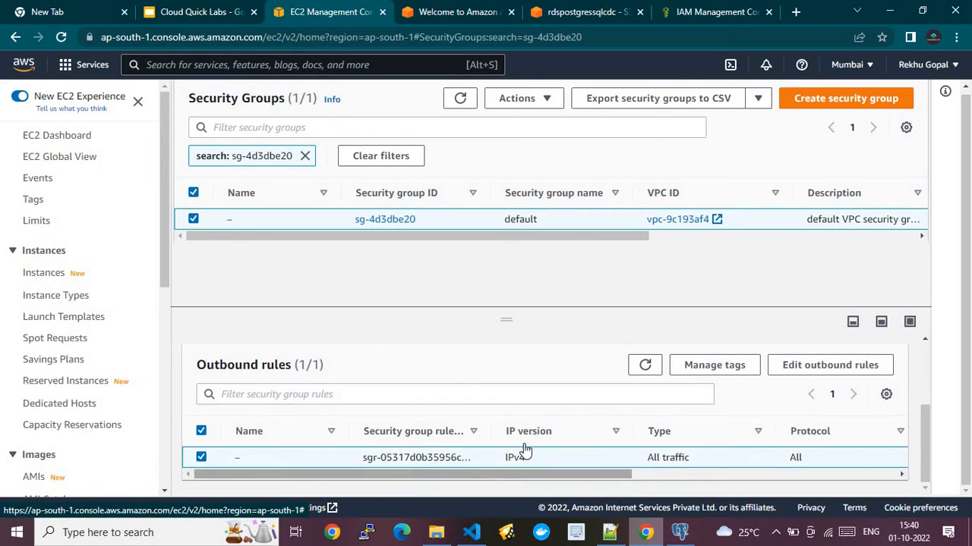
left_click(16, 37)
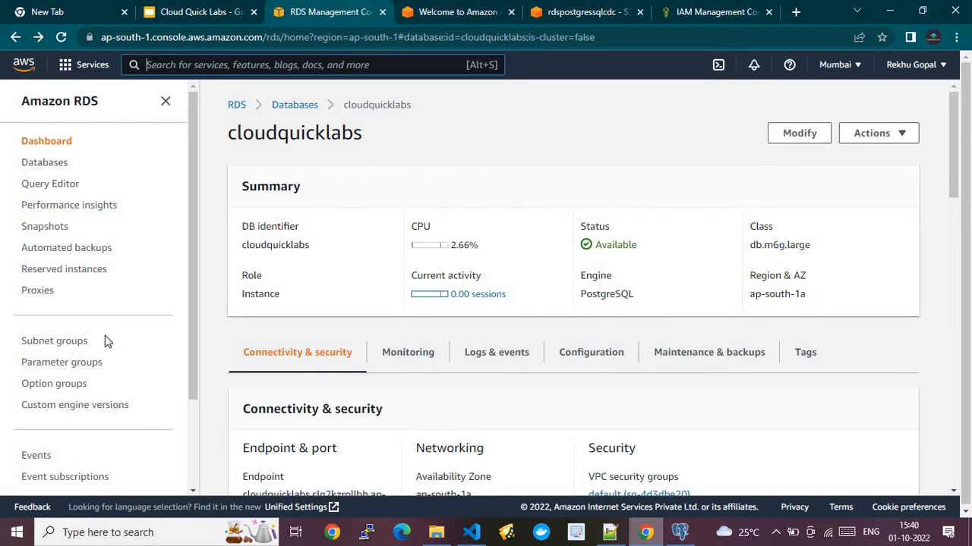
- Start a new parameter group with family postgres13 and type DB Parameter Group
left_click(63, 364)
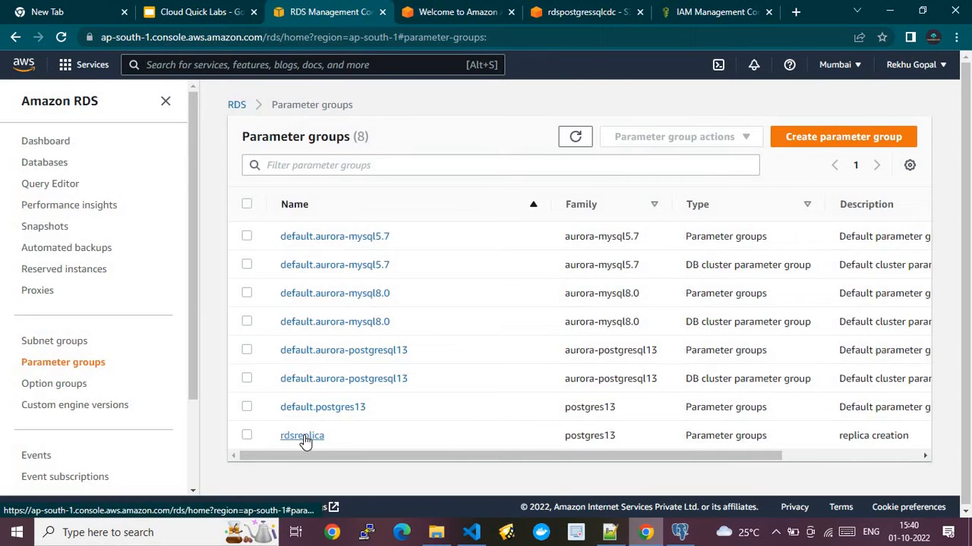
left_click(813, 141)
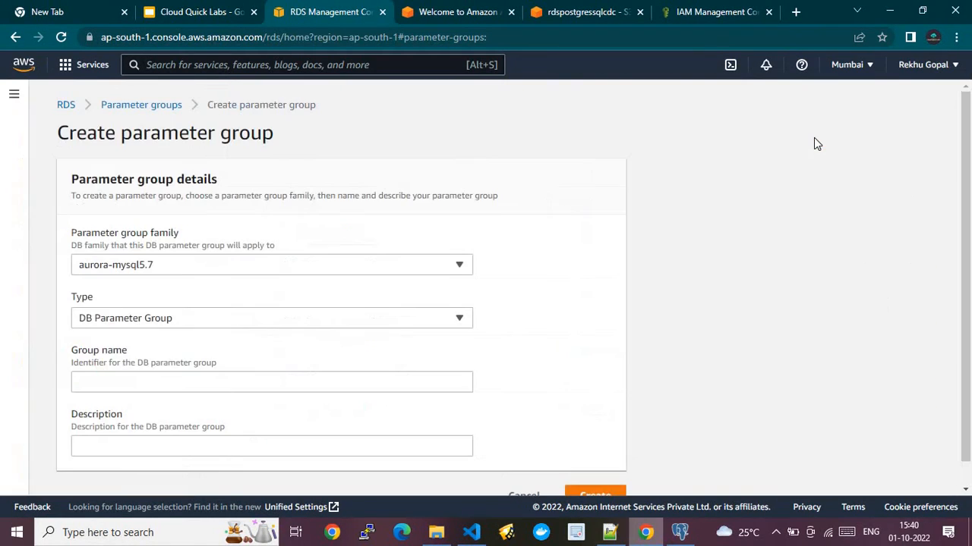
left_click(249, 268)
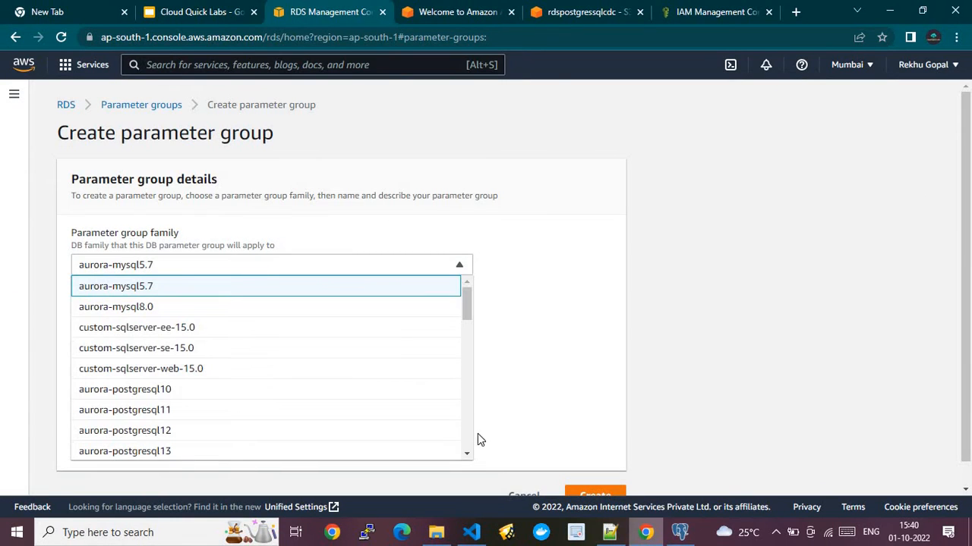
scroll(469, 433, "down", 10)
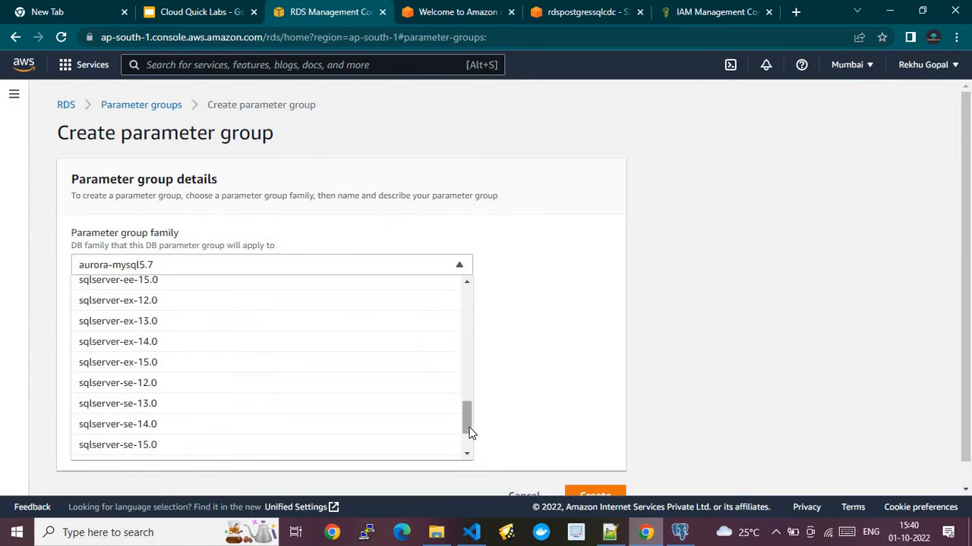
scroll(465, 352, "up", 3)
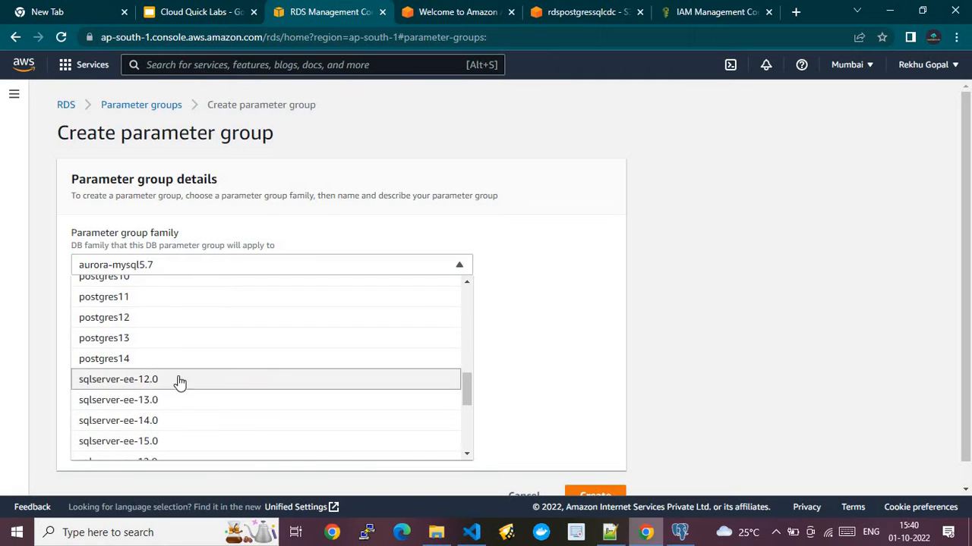
left_click(129, 341)
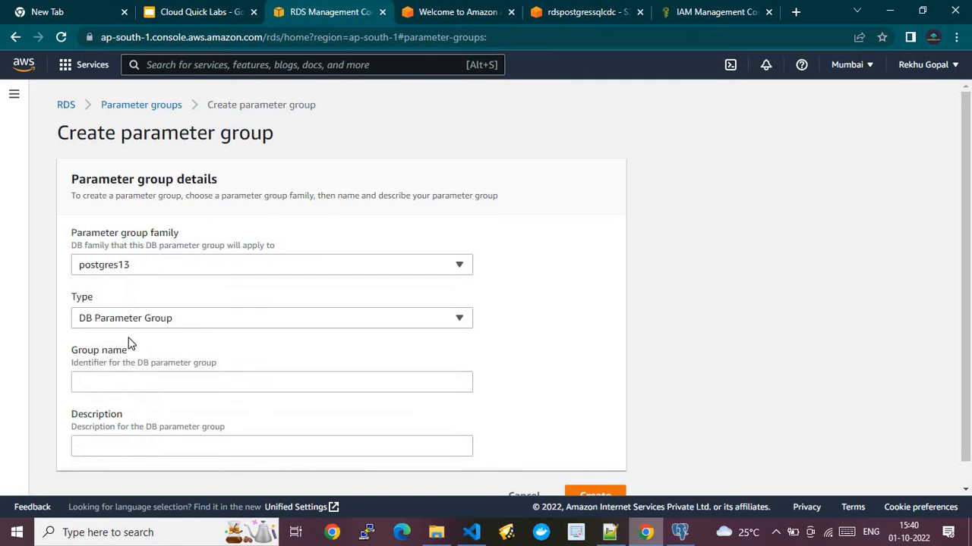
left_click(194, 321)
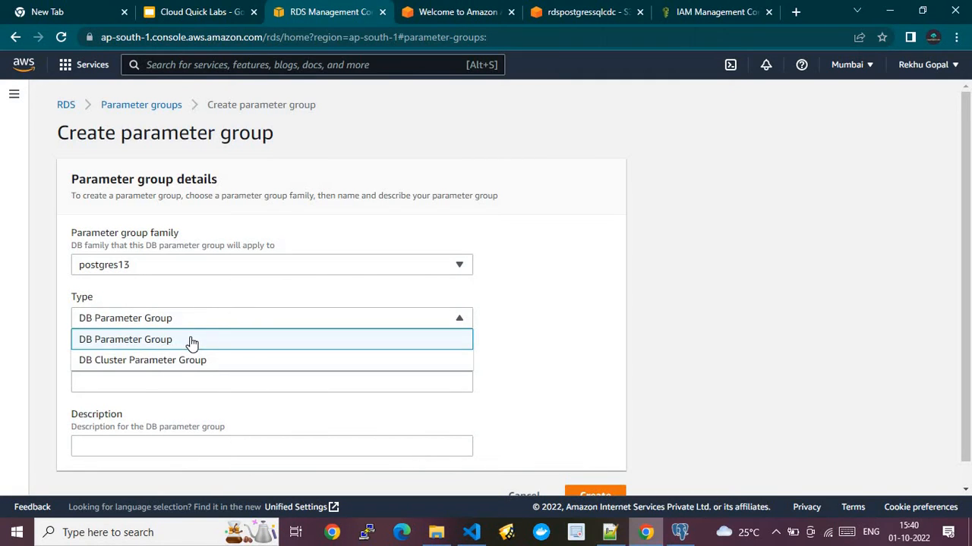
left_click(190, 343)
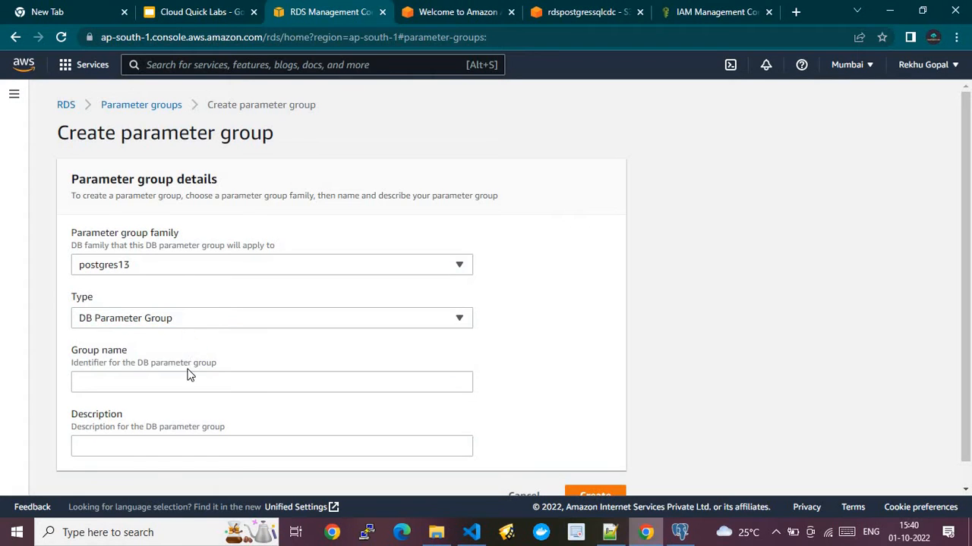
- Name the group testdemo with description 'Test' and create it
left_click(184, 381)
type("TestDemo")
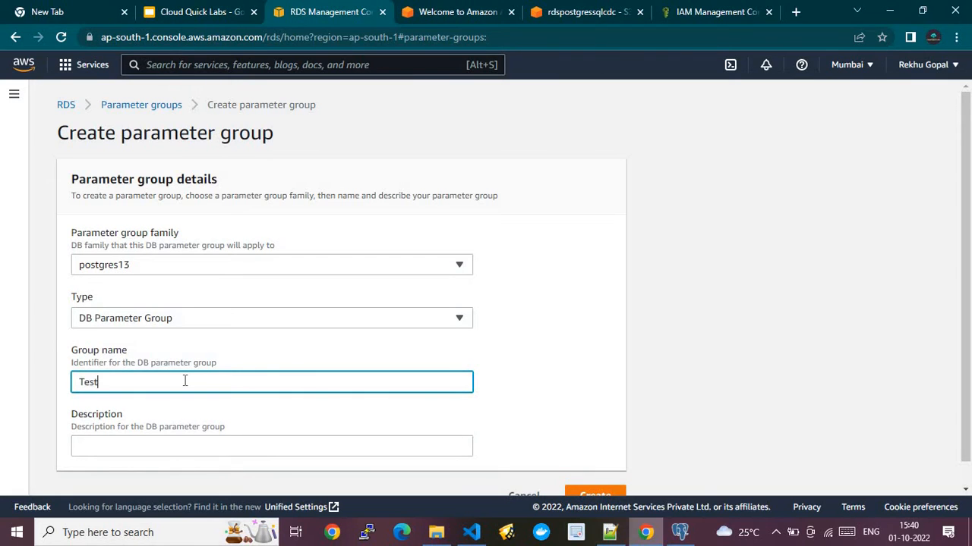
left_click(303, 445)
type("Test")
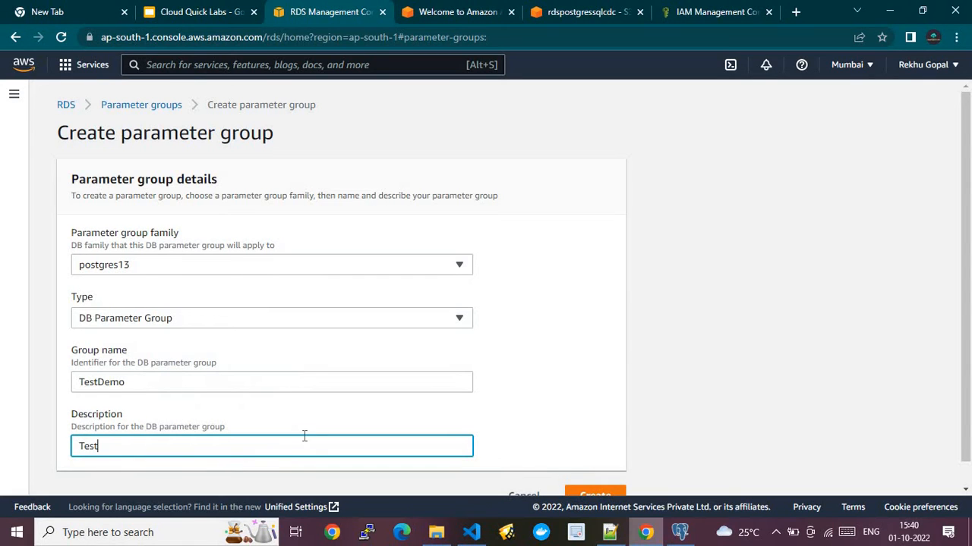
scroll(670, 450, "down", 1)
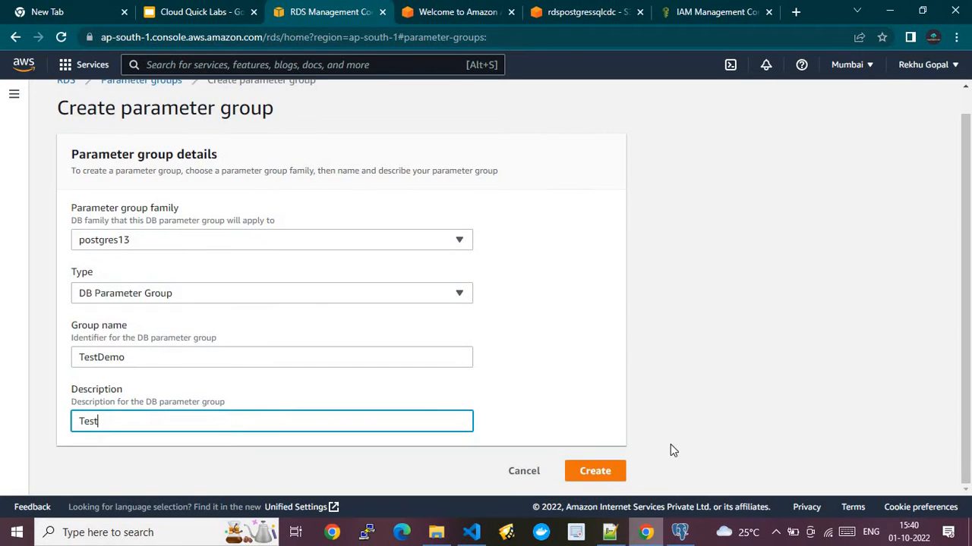
left_click(591, 475)
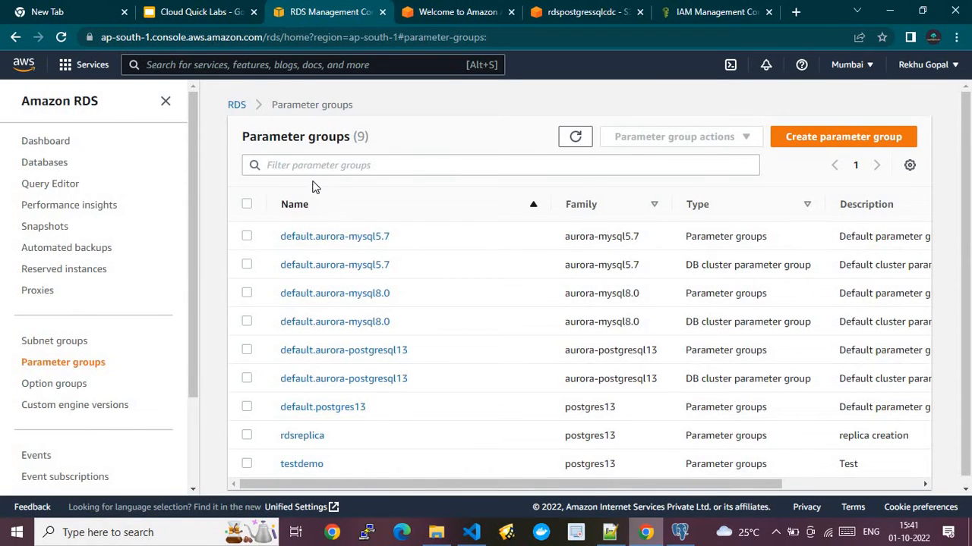
- Filter testdemo's parameters for rds.logical_replication, copying the name from the Notepad++ notes
left_click(301, 464)
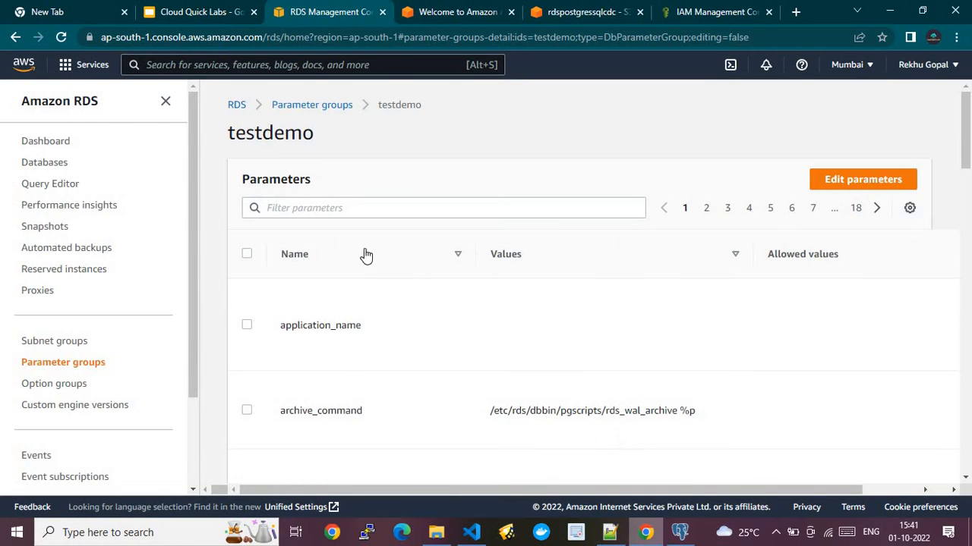
left_click(325, 207)
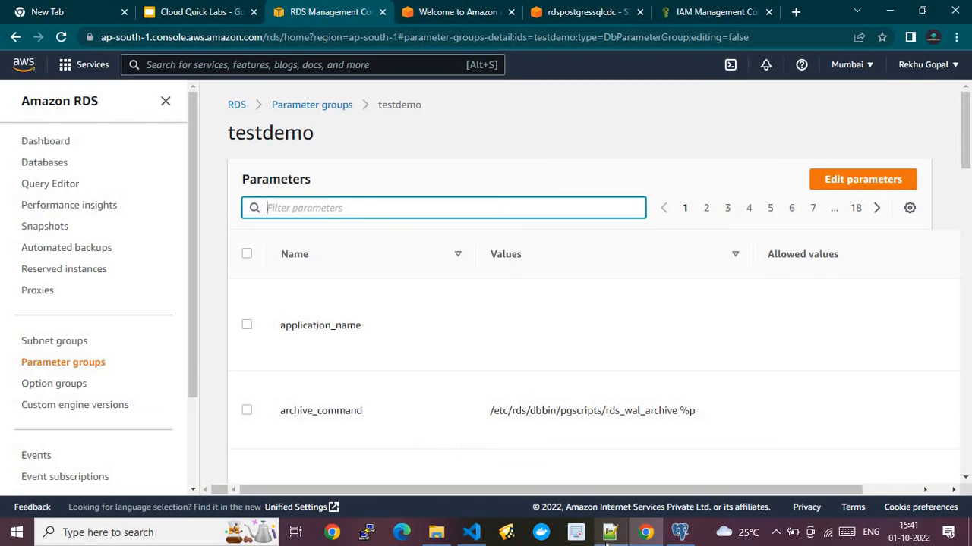
left_click(609, 532)
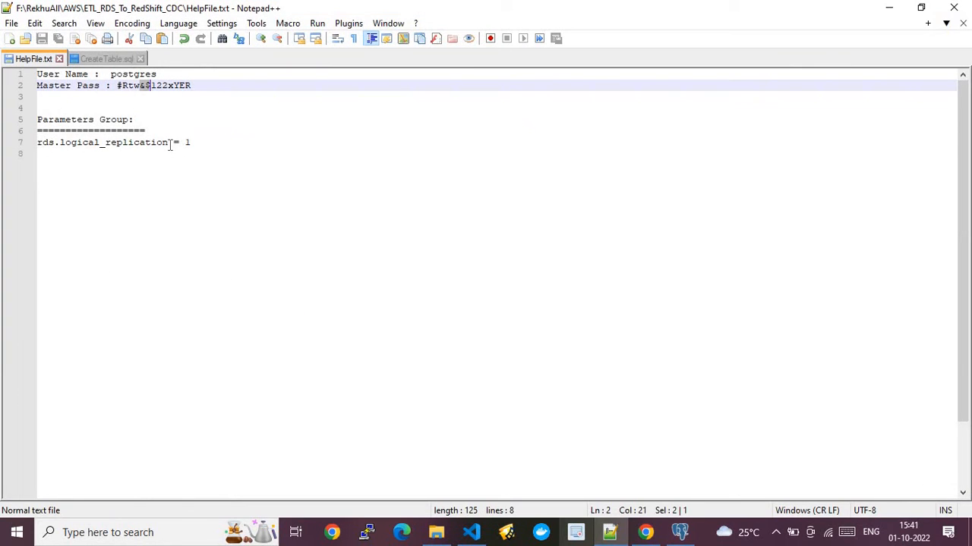
left_click_drag(169, 142, 29, 148)
key("ctrl+c")
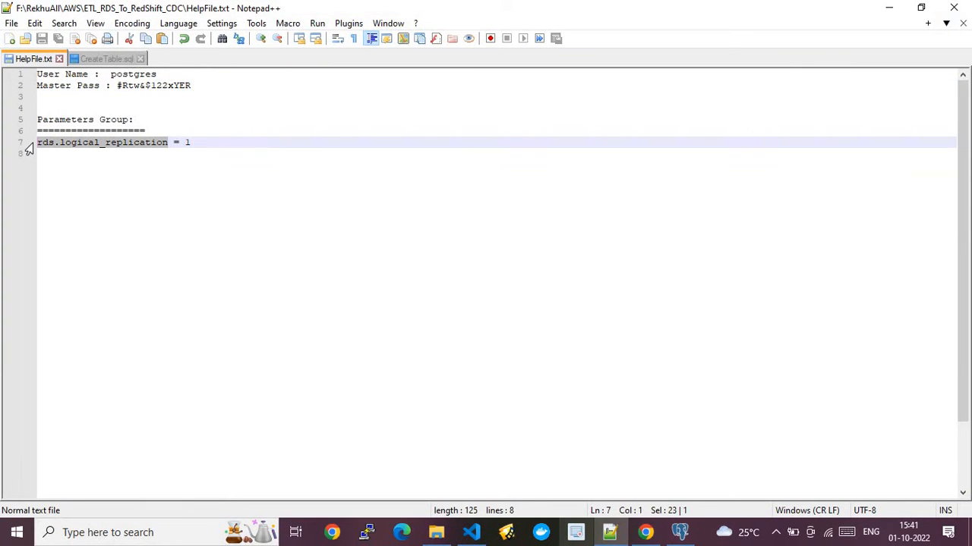
left_click(644, 533)
left_click(326, 201)
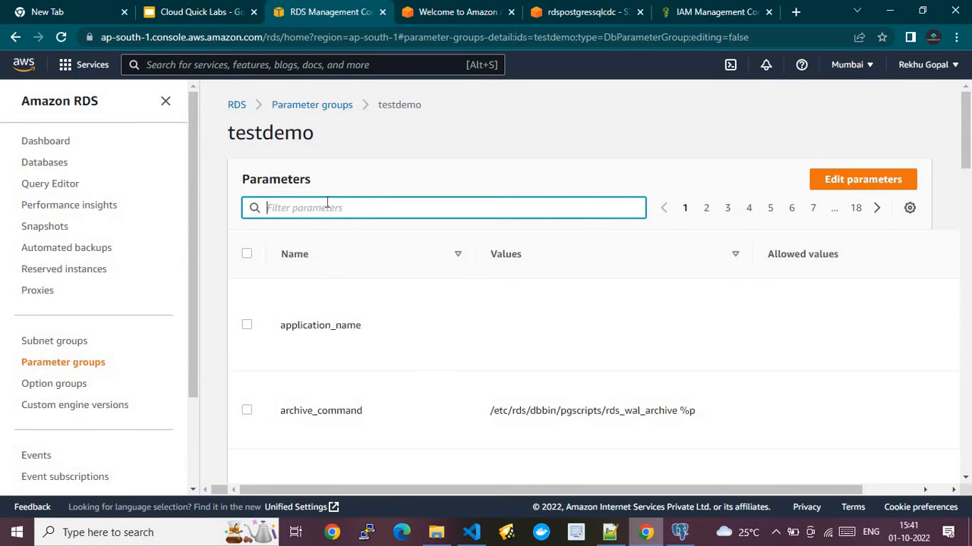
key("ctrl+v")
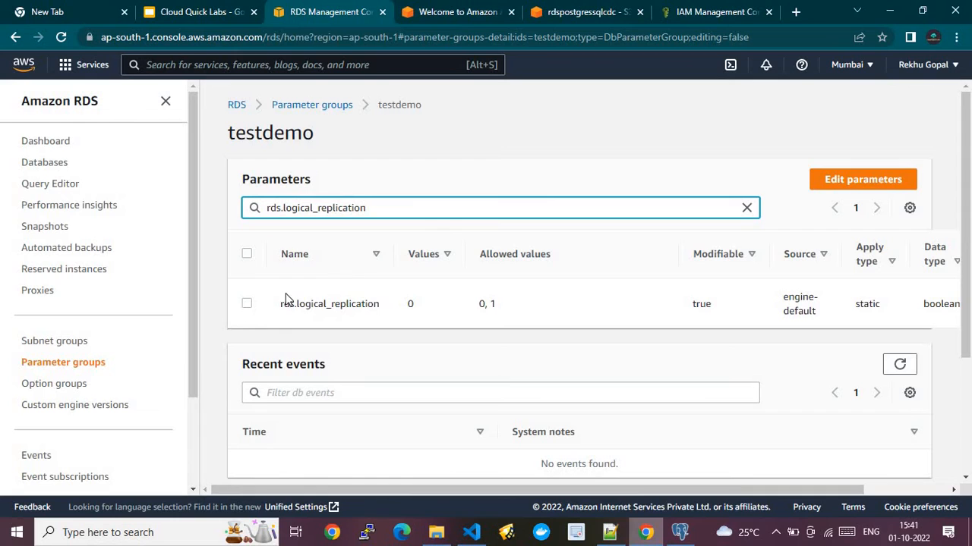
- Edit rds.logical_replication, set its value to 1, and save
left_click(248, 305)
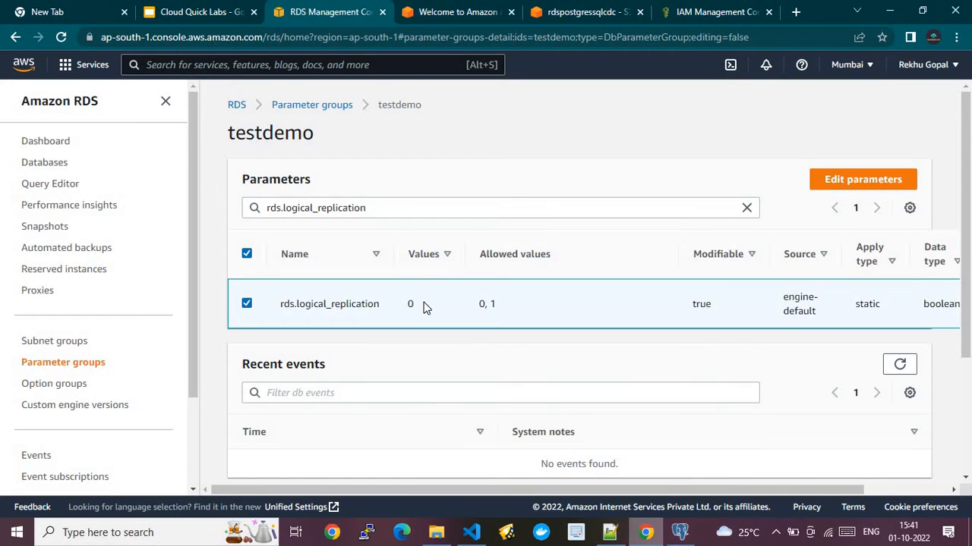
left_click(843, 184)
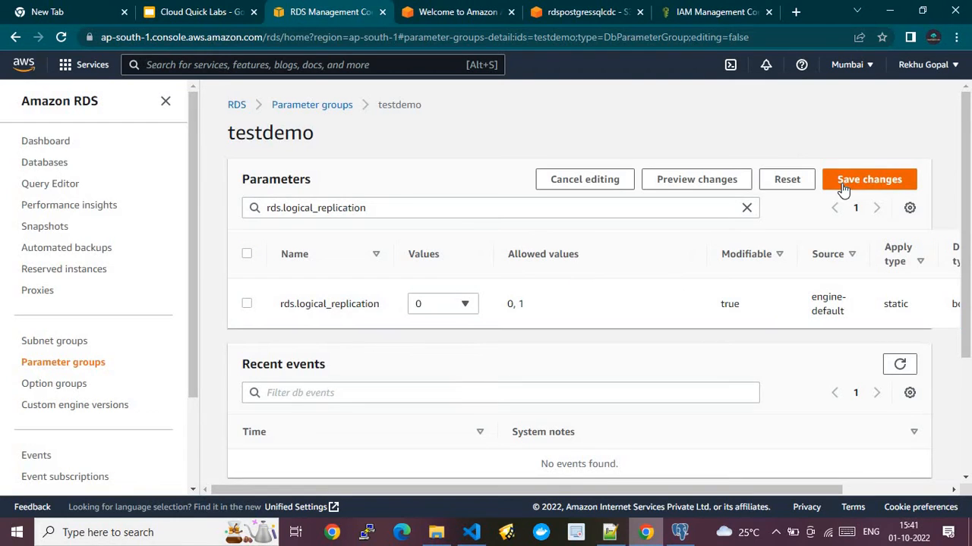
left_click(457, 308)
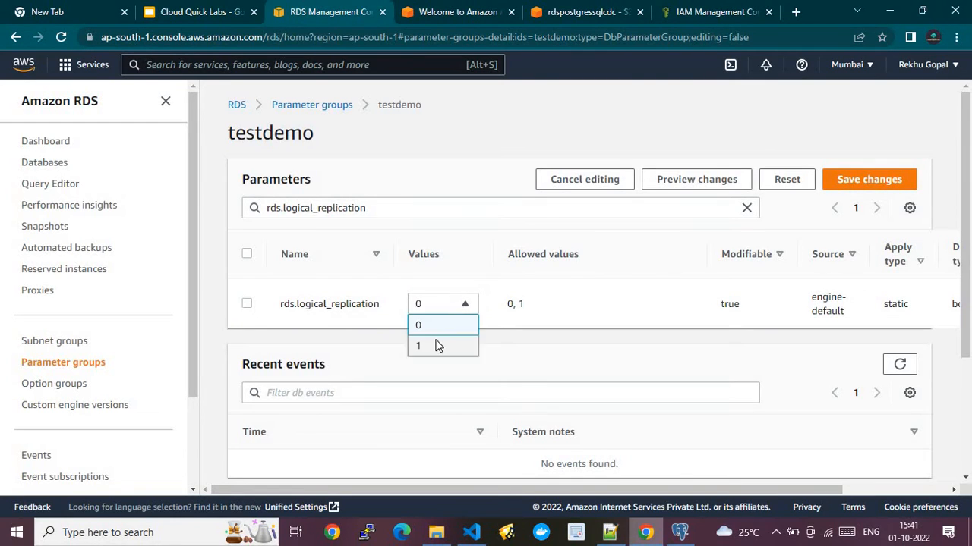
left_click(437, 345)
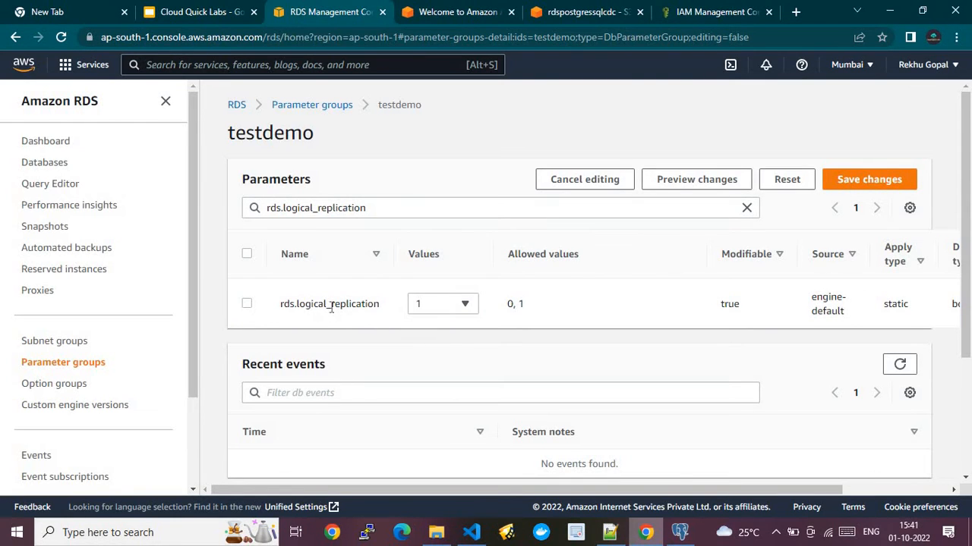
left_click(869, 180)
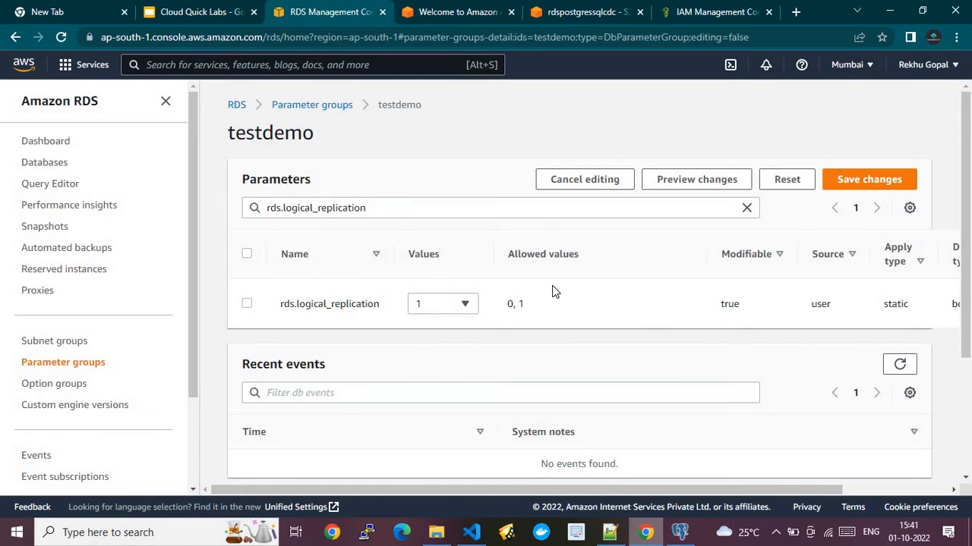
- Confirm the rds.logical_replication change, check testdemo in Parameter groups, then open the Databases list
left_click(850, 187)
left_click(315, 108)
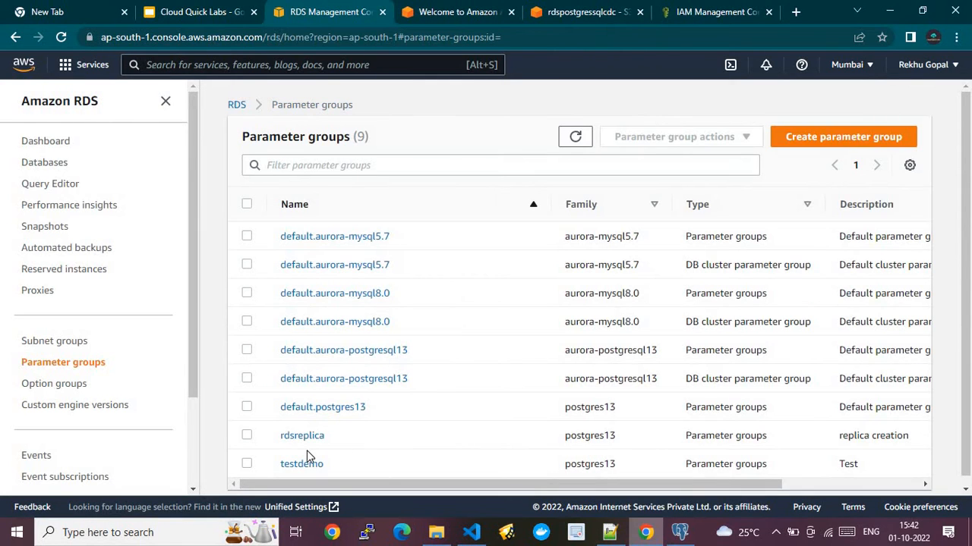
left_click(246, 464)
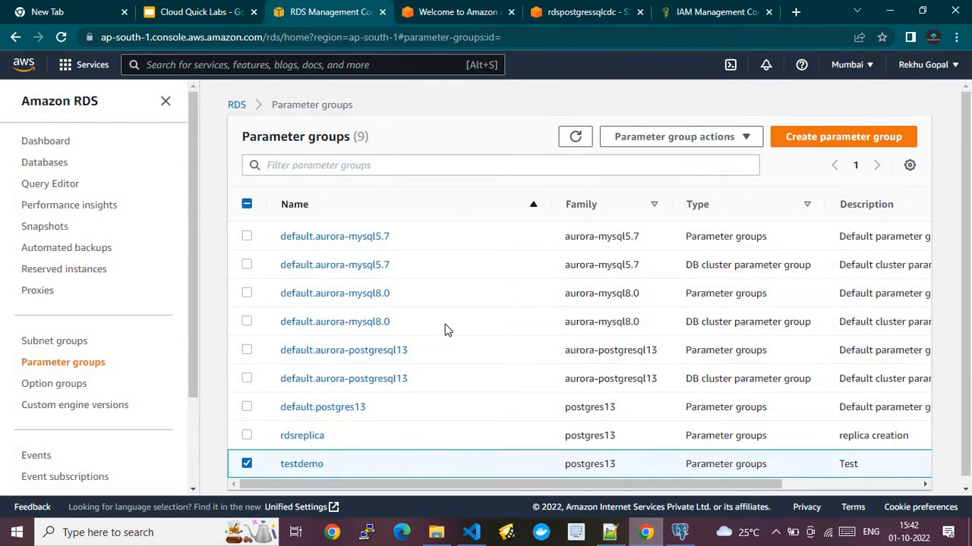
left_click(714, 137)
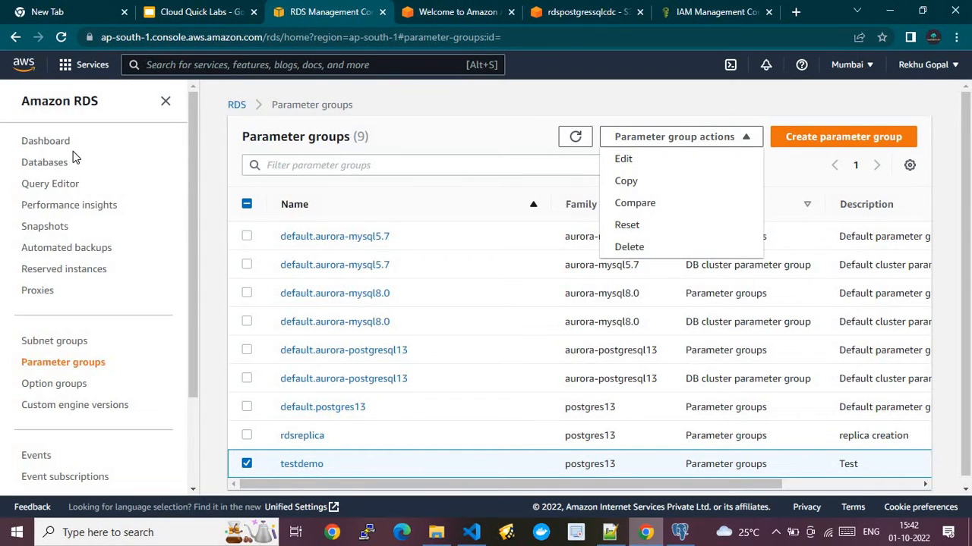
left_click(29, 144)
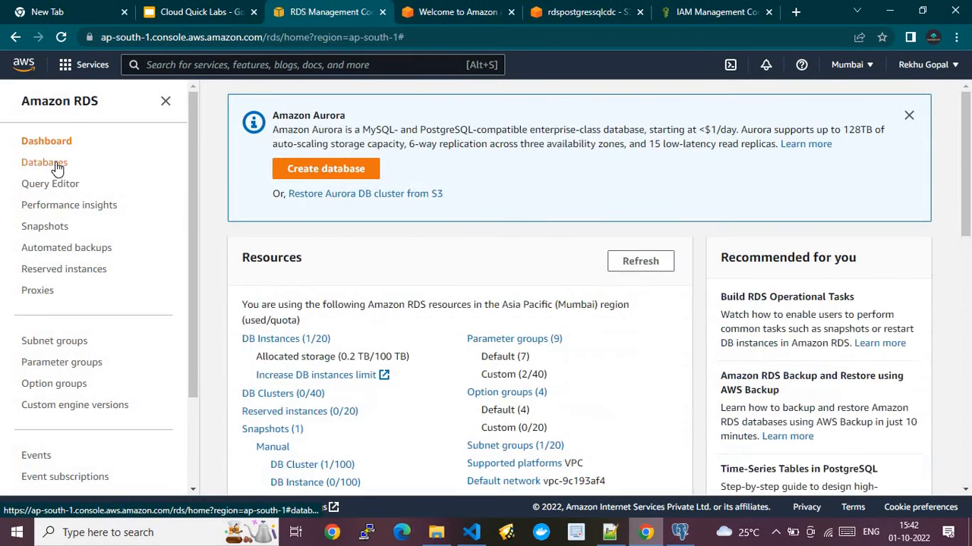
left_click(55, 163)
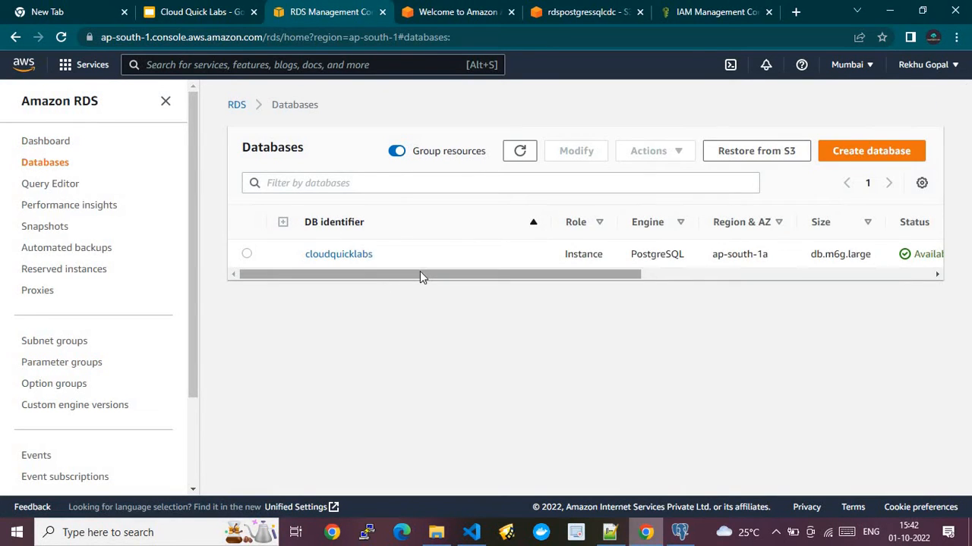
left_click(329, 258)
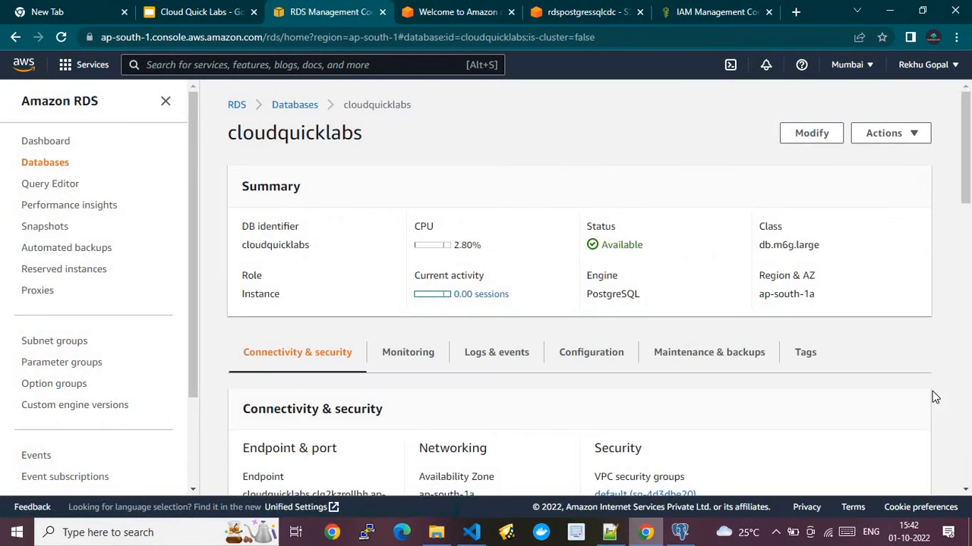
left_click(809, 132)
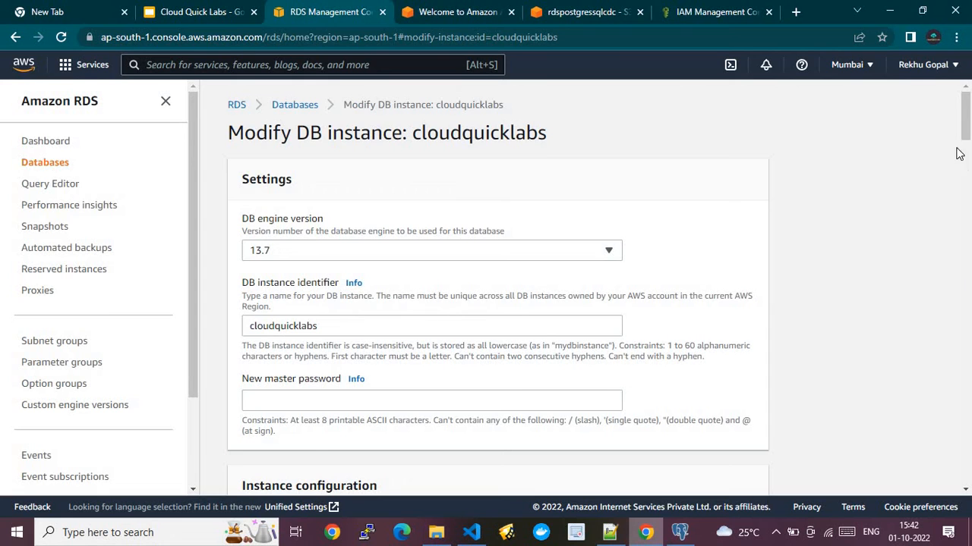
left_click_drag(957, 134, 970, 392)
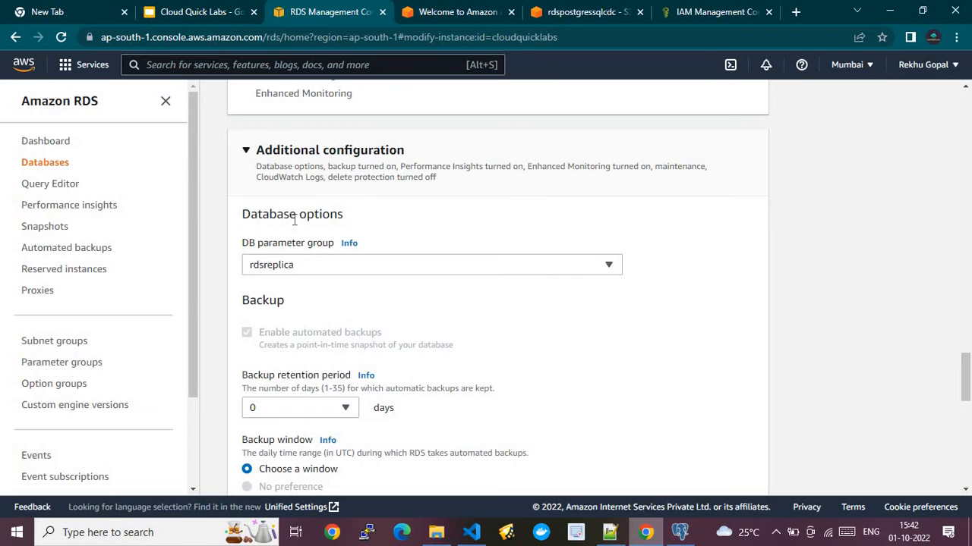
left_click(295, 268)
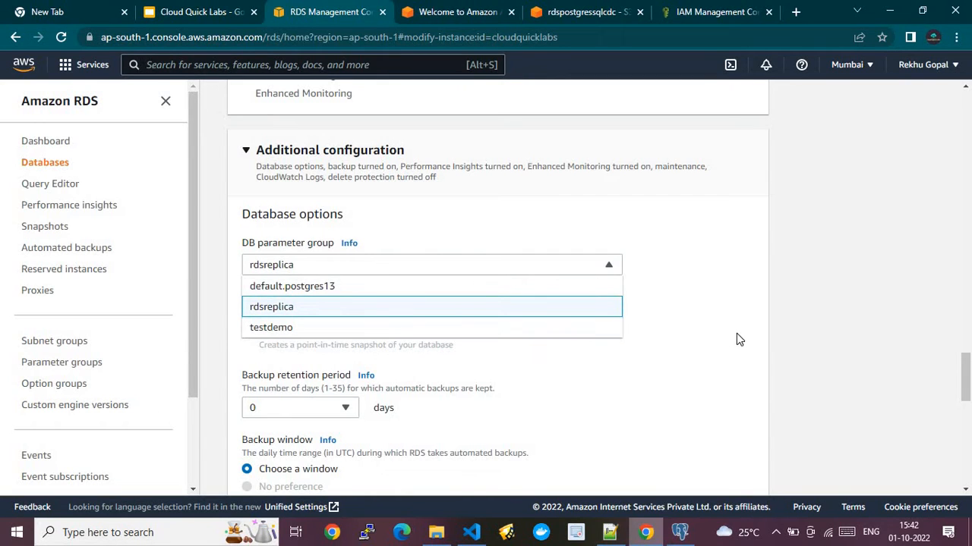
left_click(969, 448)
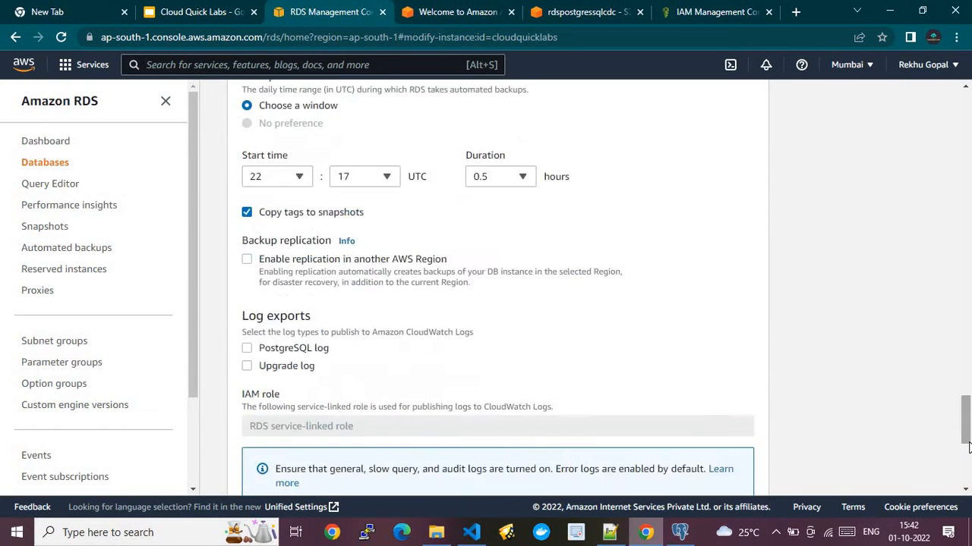
left_click(969, 471)
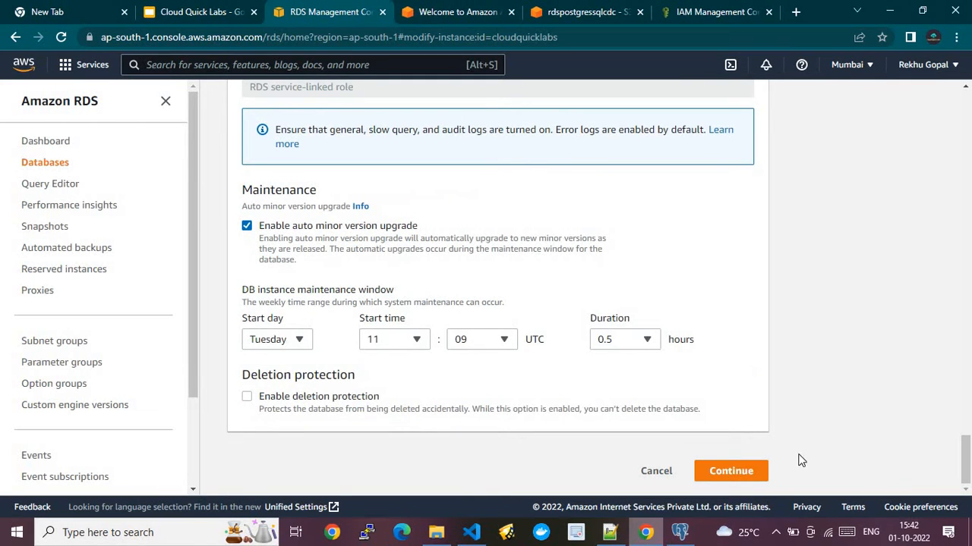
left_click(656, 471)
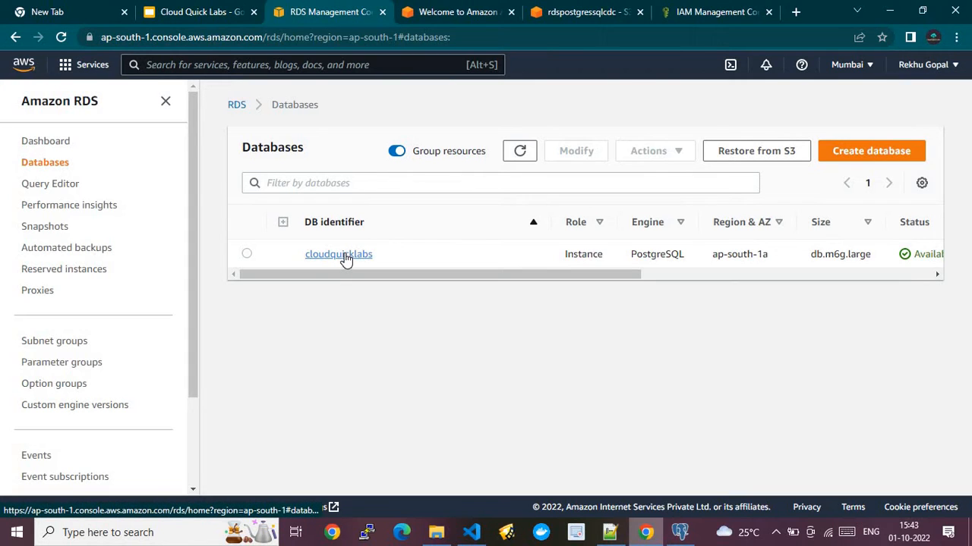
- Open cloudquicklabs' Configuration tab and confirm its parameter group rdsreplica shows in sync
left_click(246, 254)
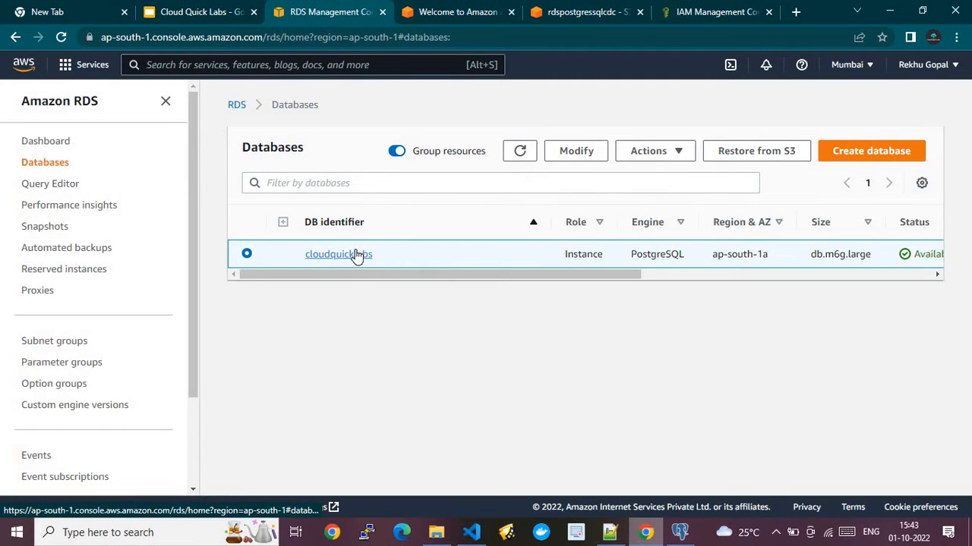
left_click(663, 151)
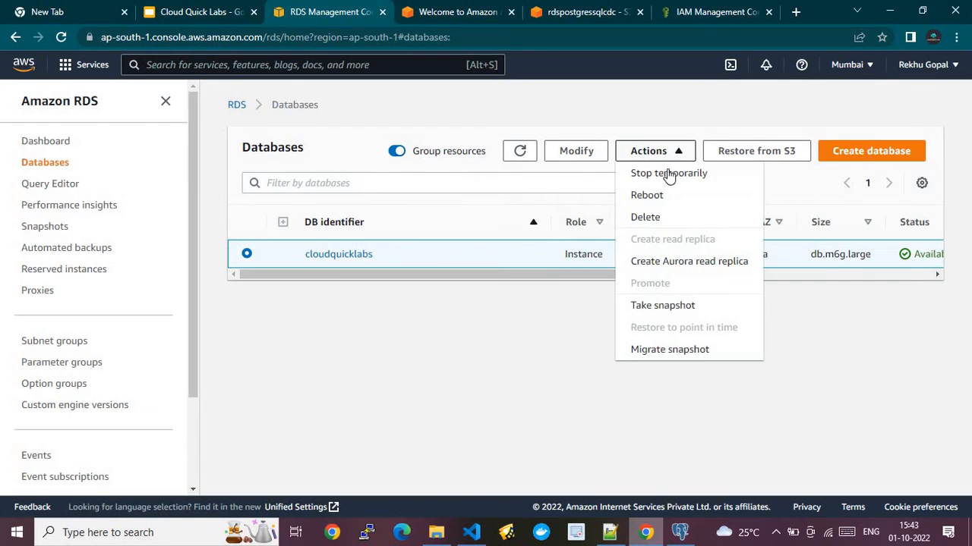
left_click(480, 370)
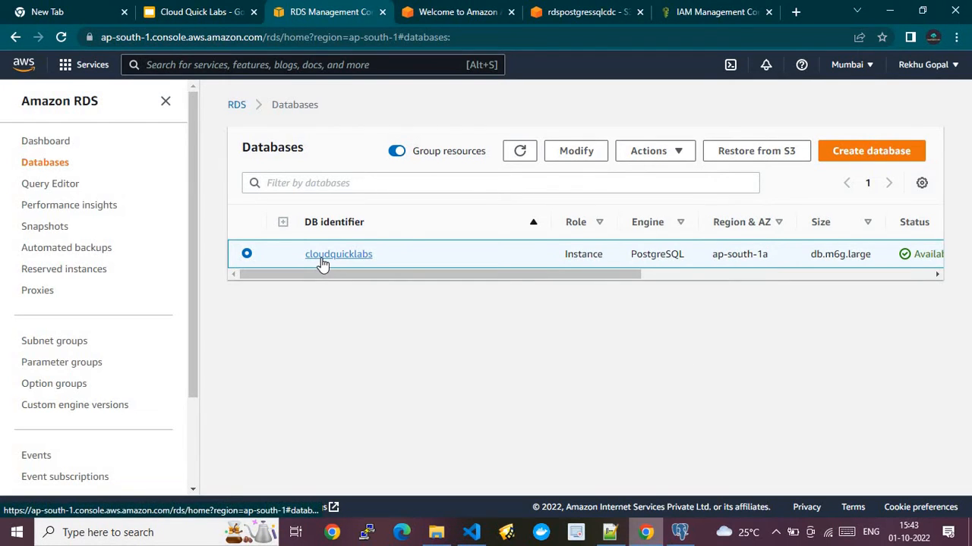
left_click(323, 263)
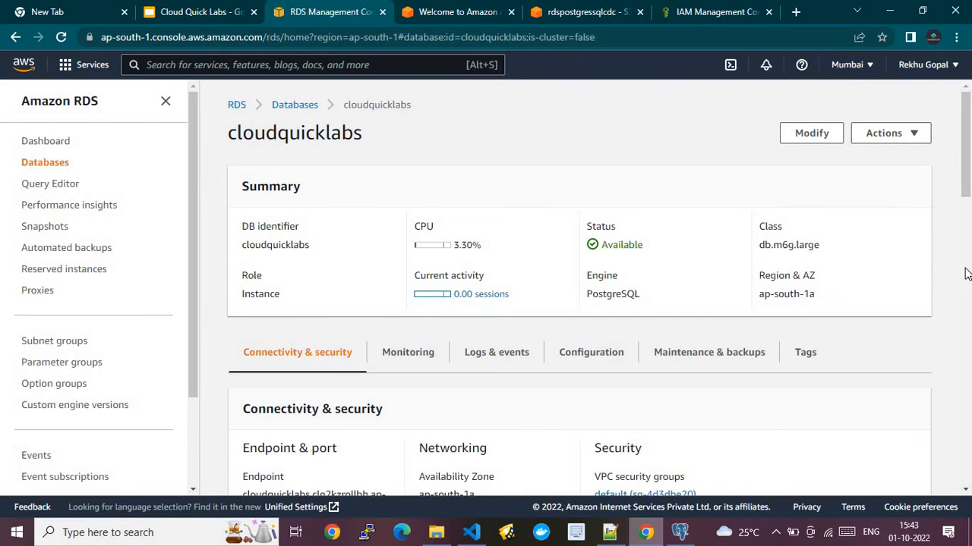
scroll(965, 228, "down", 2)
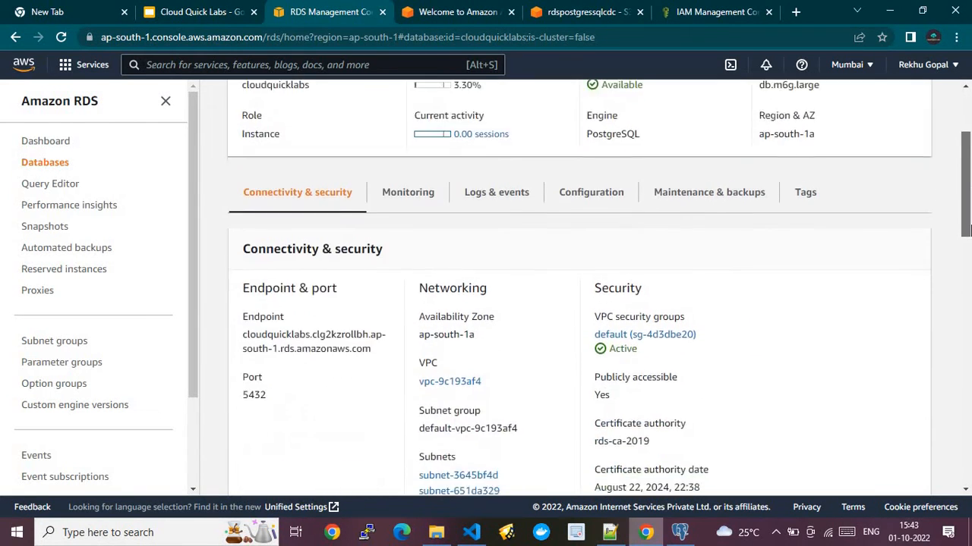
scroll(965, 228, "down", 1)
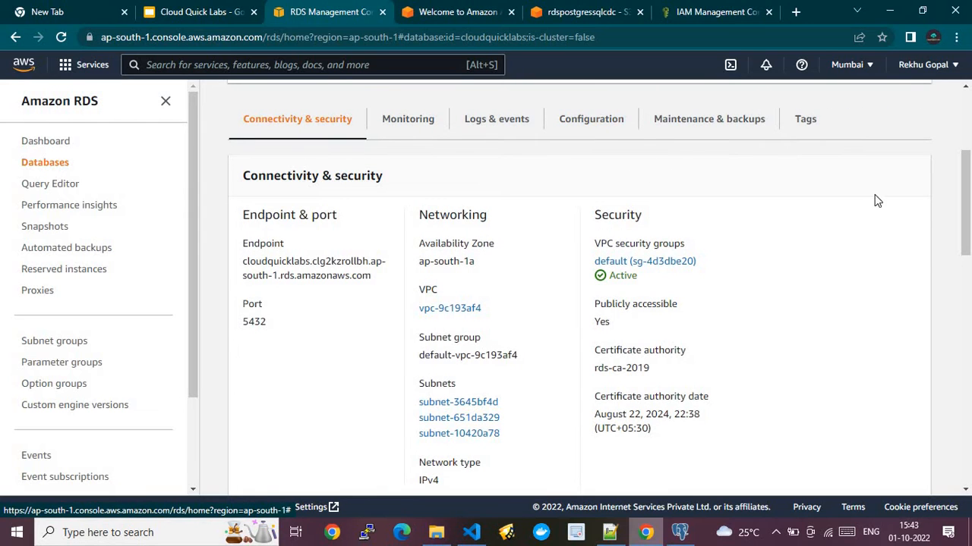
left_click(618, 122)
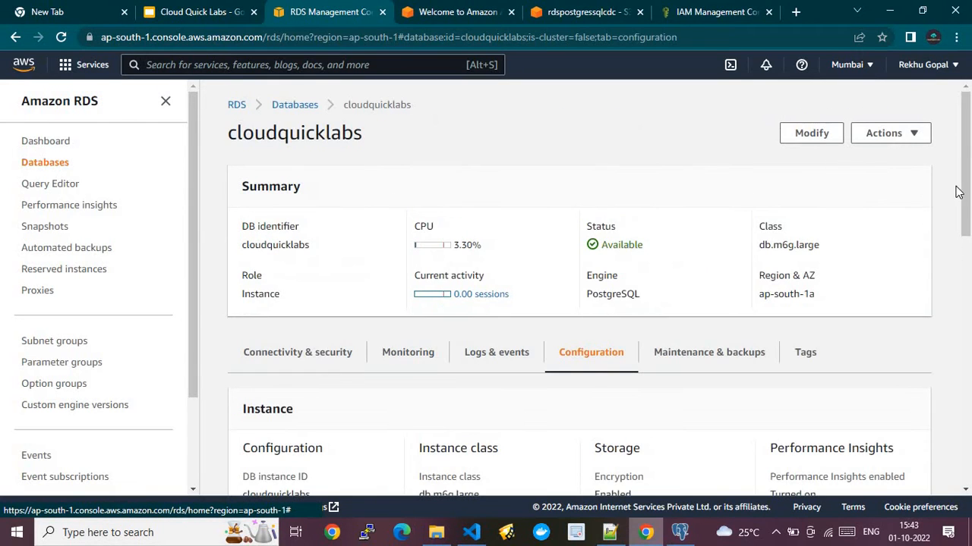
left_click_drag(965, 191, 929, 383)
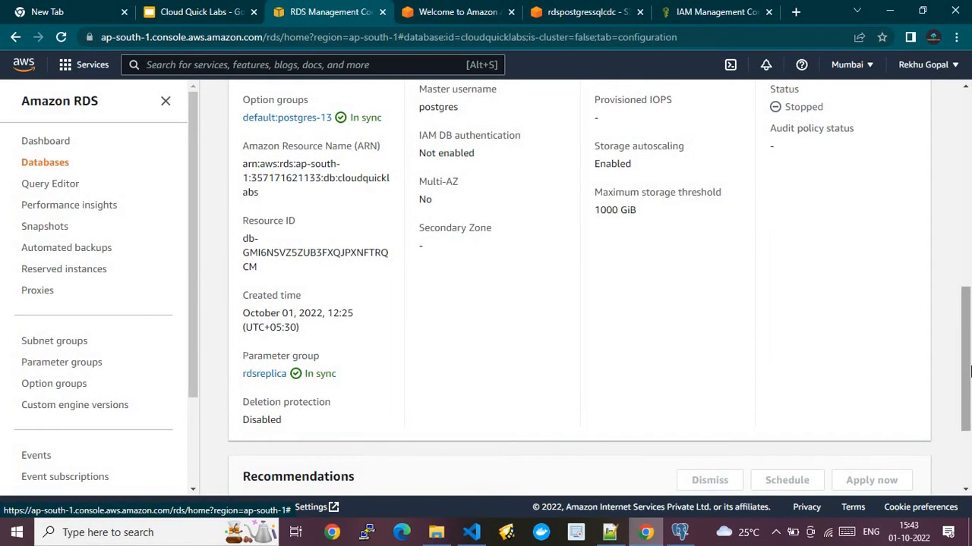
left_click_drag(968, 370, 970, 175)
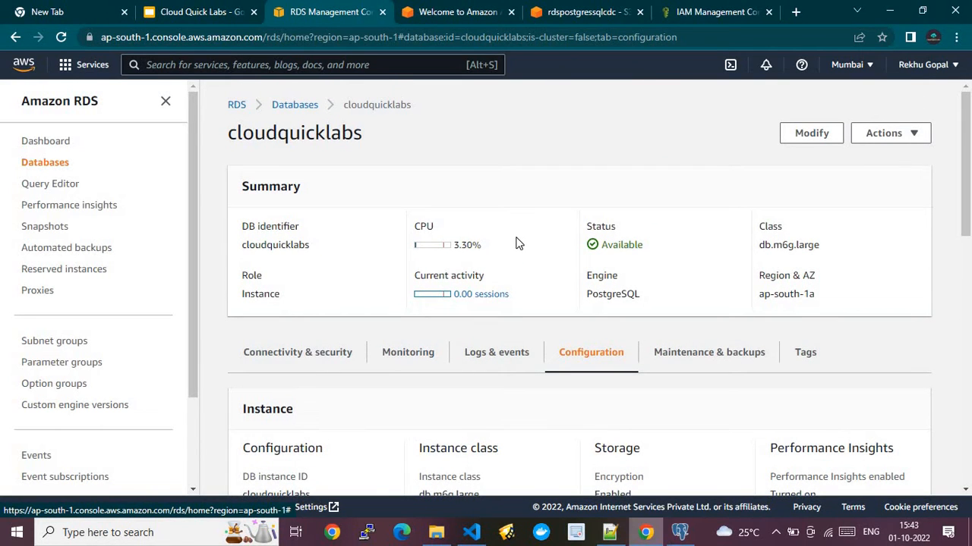
scroll(486, 380, "down", 5)
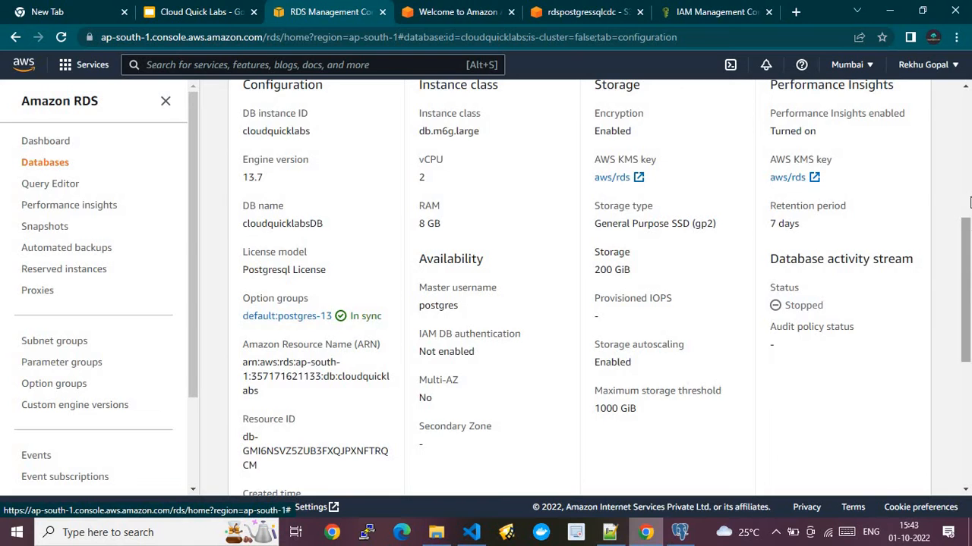
left_click(969, 201)
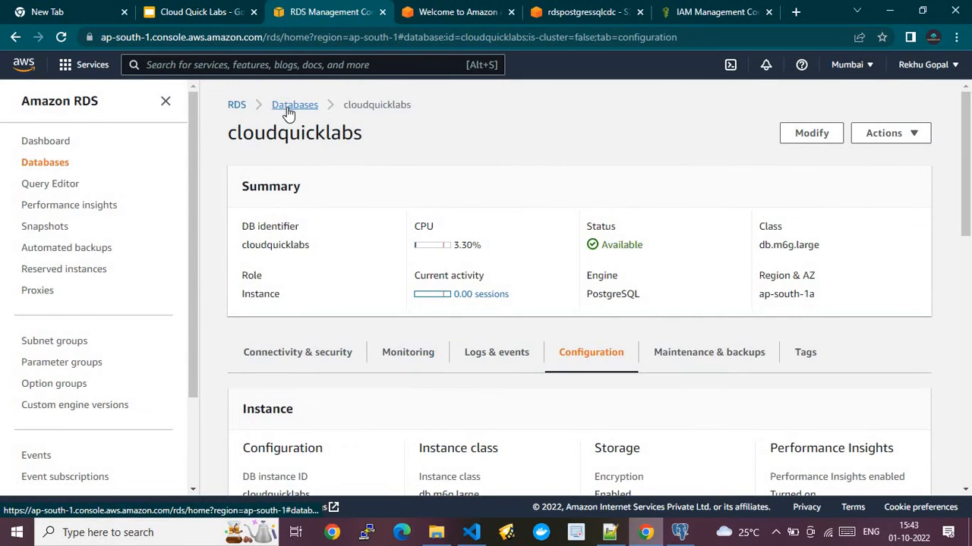
- Return to the Databases list, then switch through pgAdmin 4 to the HelpFile.txt notes in Notepad++
left_click(292, 106)
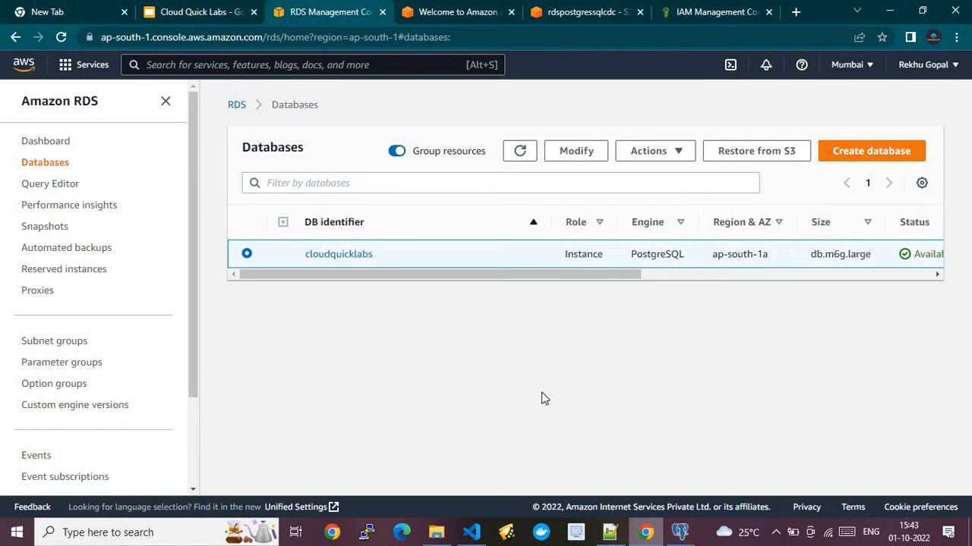
mouse_move(671, 537)
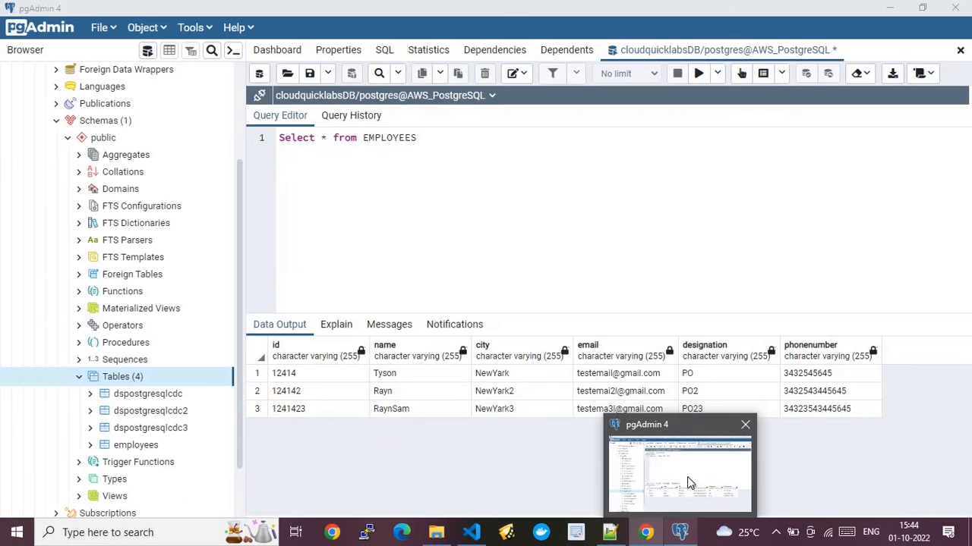
left_click(687, 477)
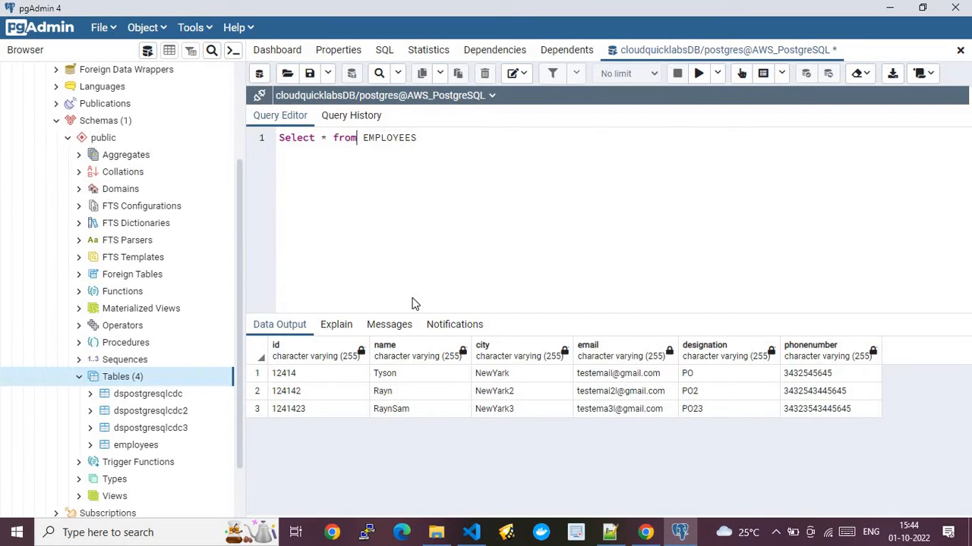
left_click(610, 533)
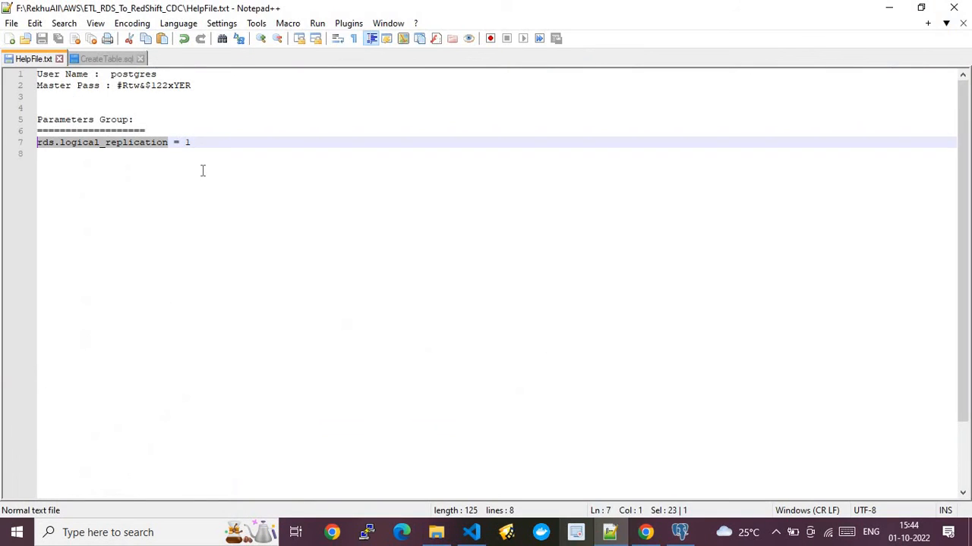
- Select the dspostgresqlcdc create table block in CreateTable.sql, then return to pgAdmin 4
left_click(106, 60)
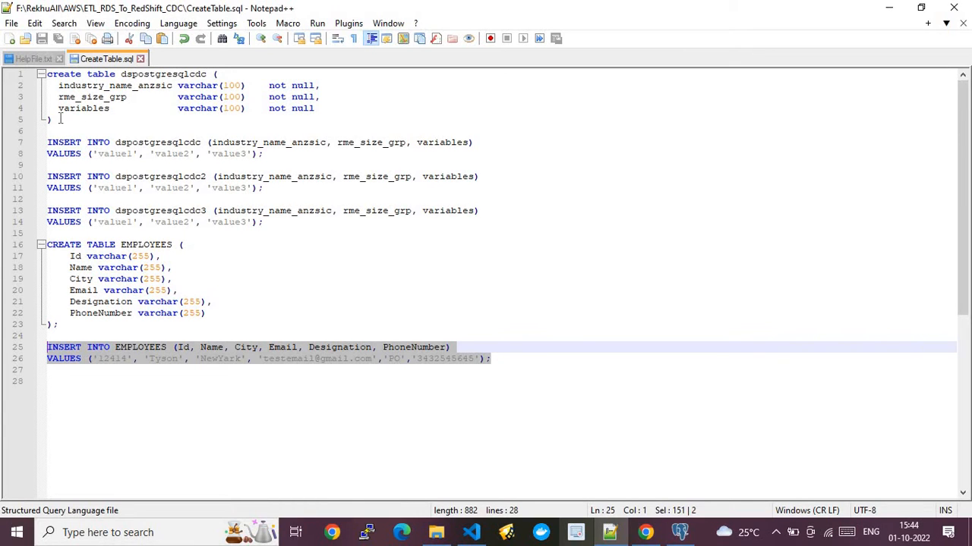
left_click_drag(60, 119, 47, 73)
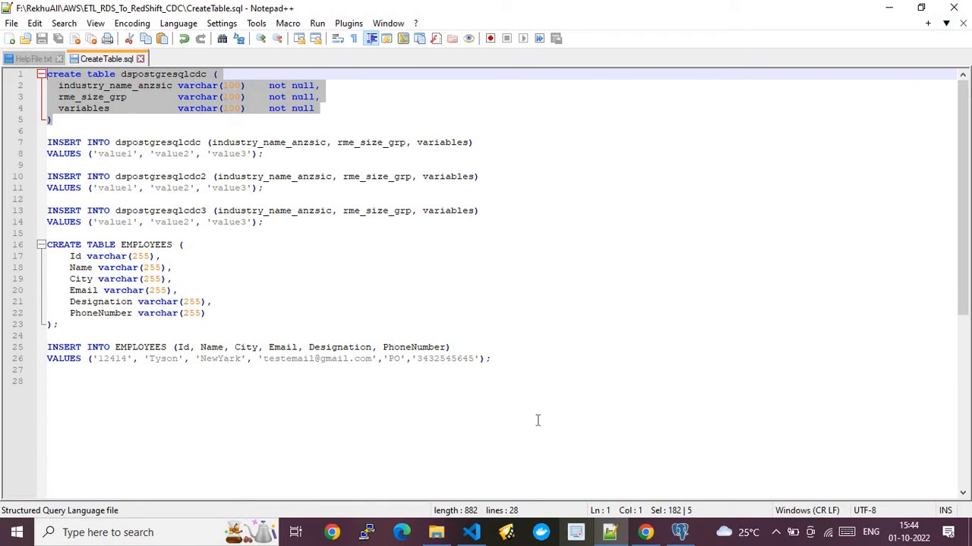
left_click(680, 532)
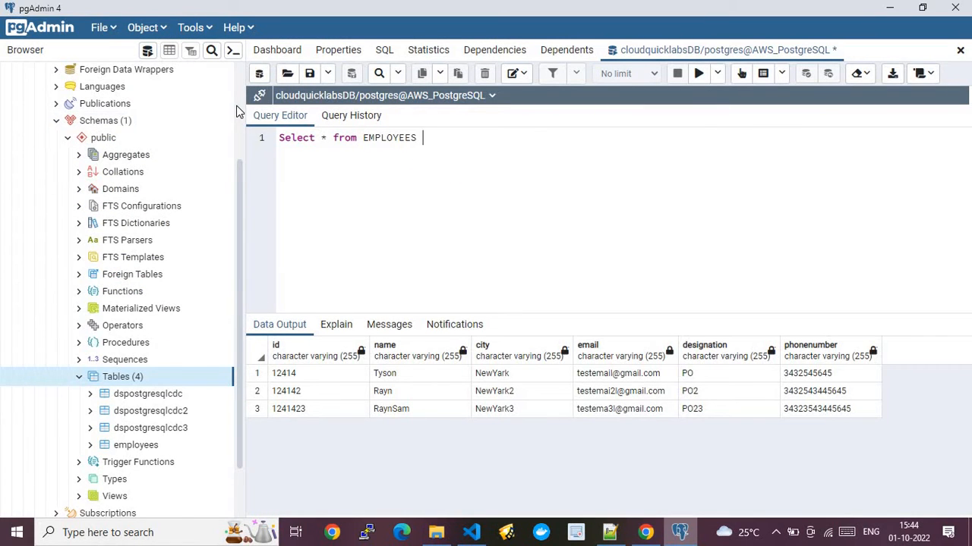
- Reconnect and re-run Select * from EMPLOYEES for three rows, then return to the RDS Databases list
scroll(217, 144, "up", 3)
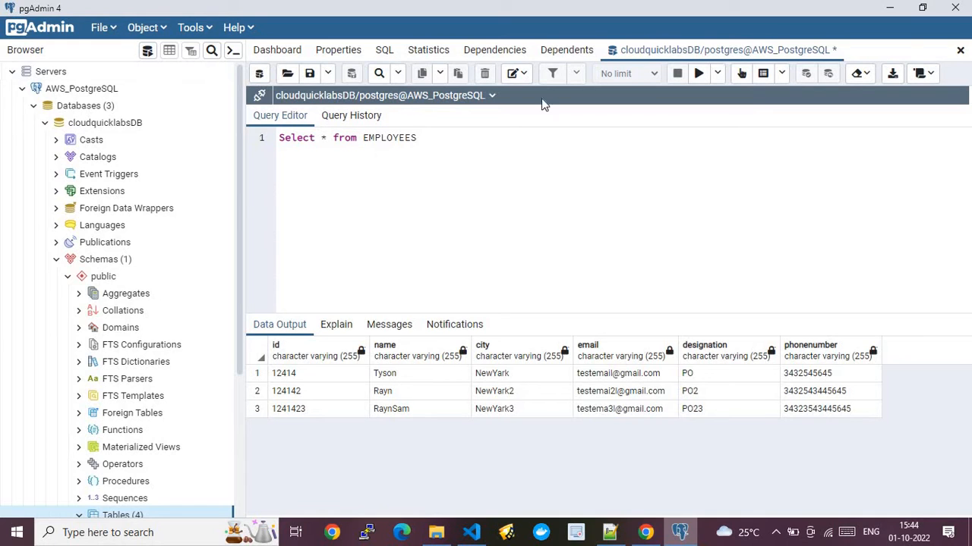
left_click(699, 76)
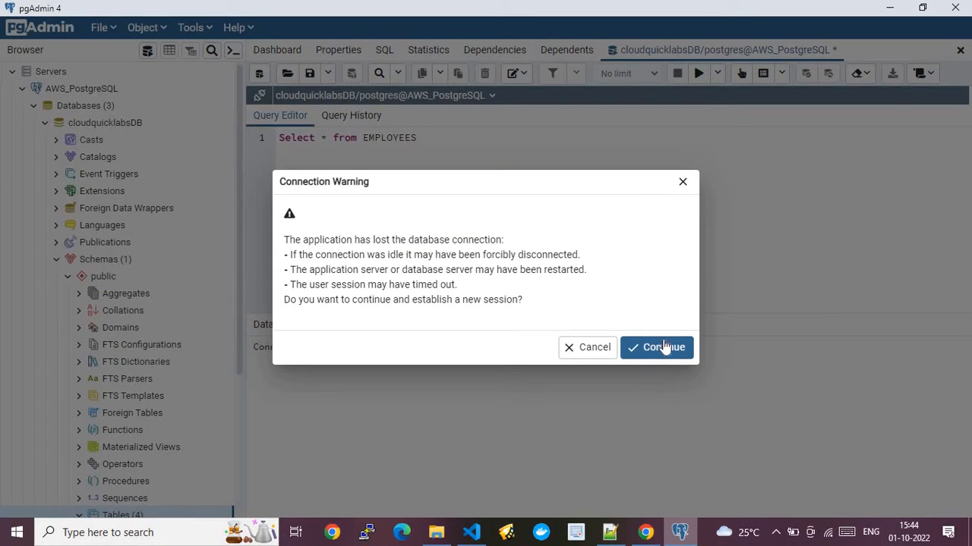
left_click(664, 347)
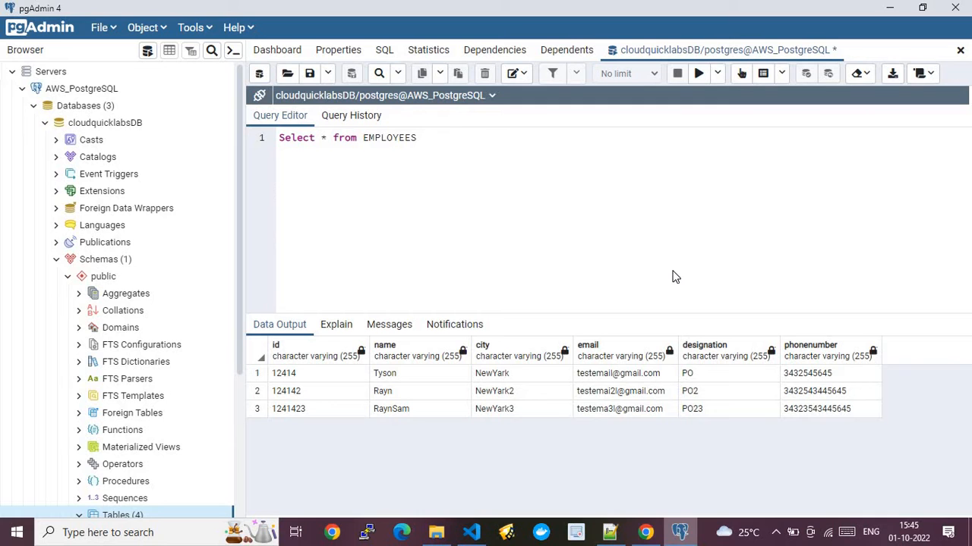
left_click(646, 536)
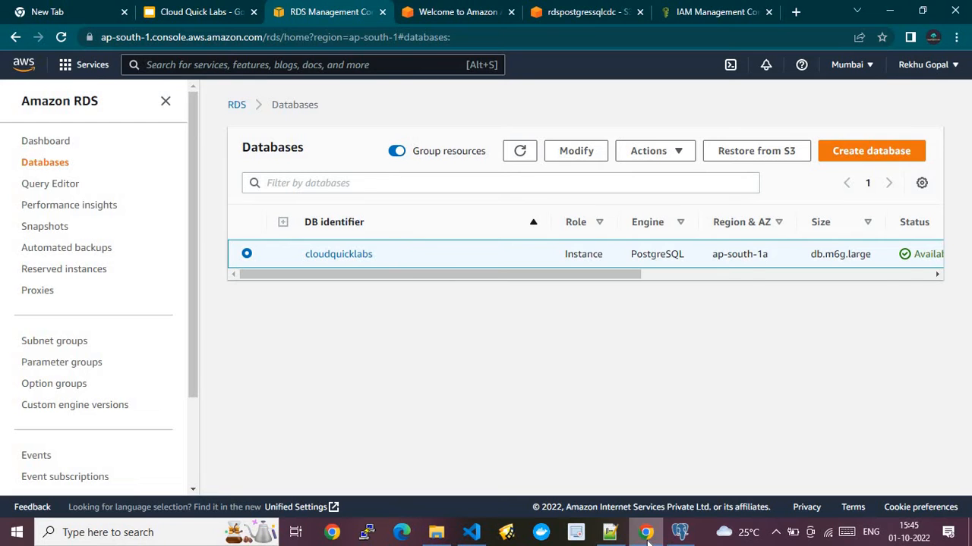
- Show the EMPLOYEES results in pgAdmin, then go through RDS to DMS's migratedb task list
left_click(208, 11)
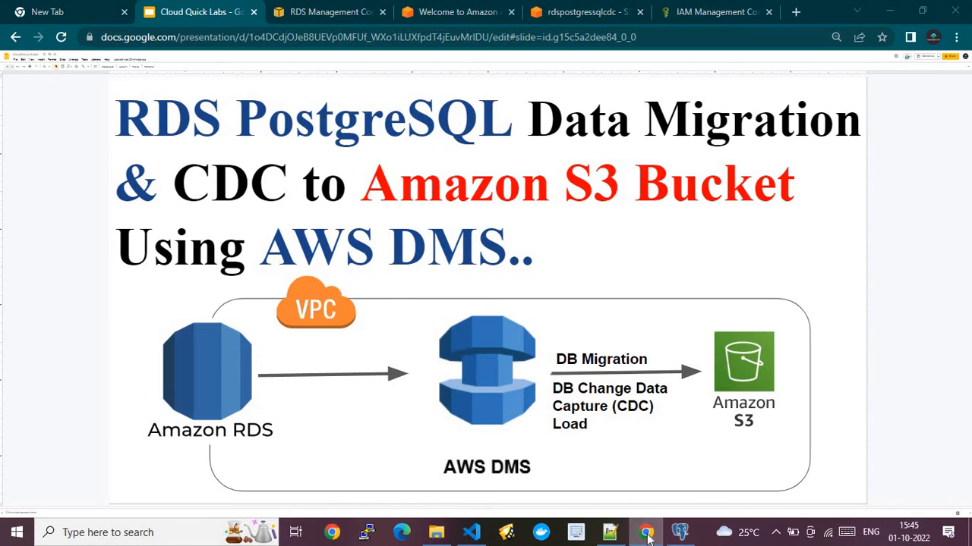
left_click(680, 532)
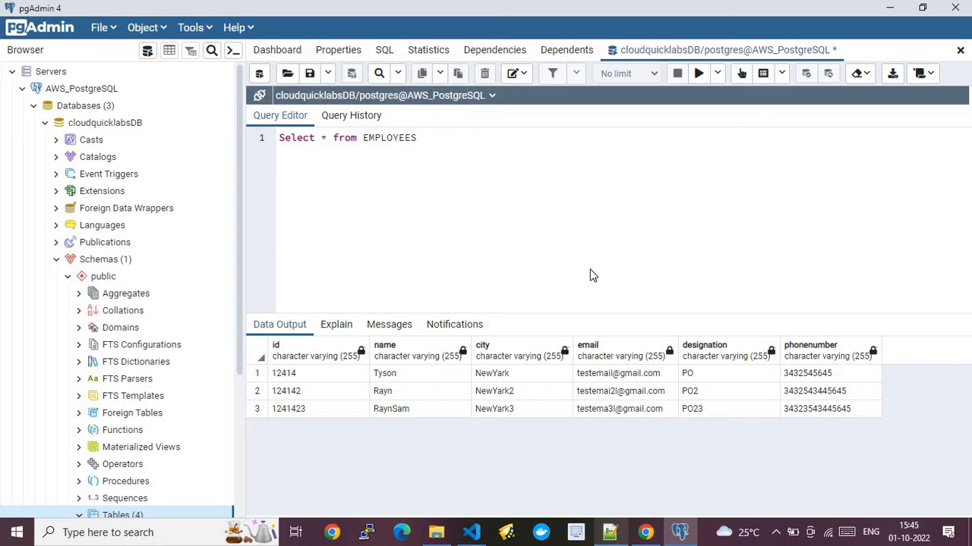
left_click(649, 538)
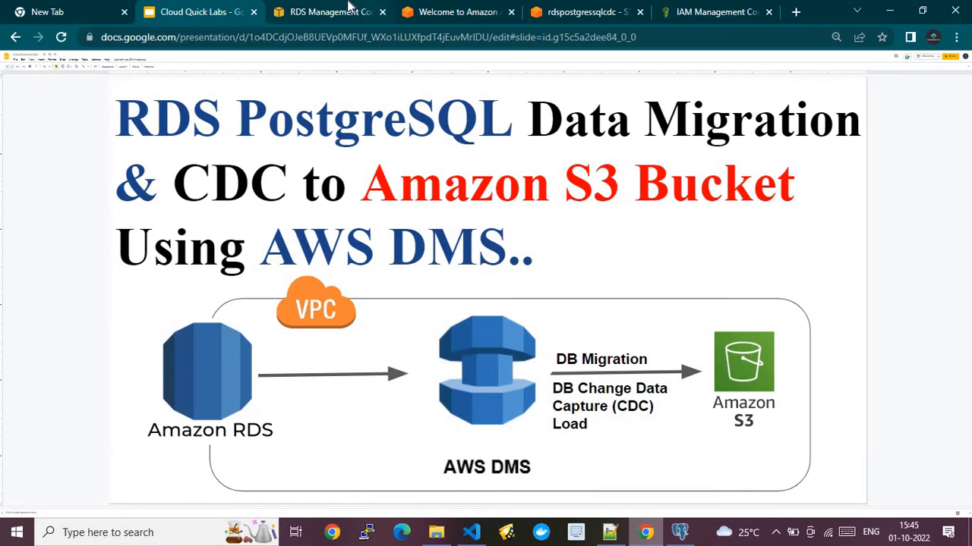
left_click(348, 8)
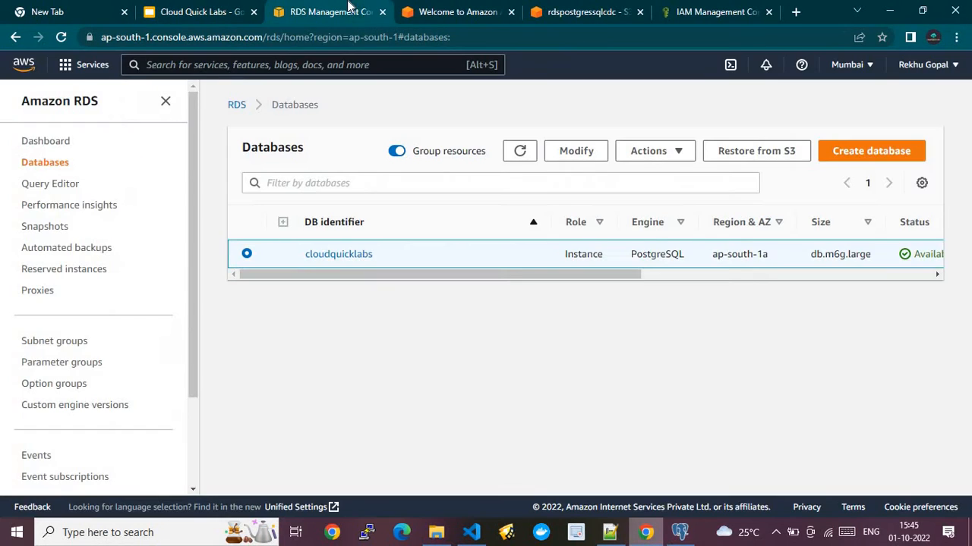
left_click(494, 8)
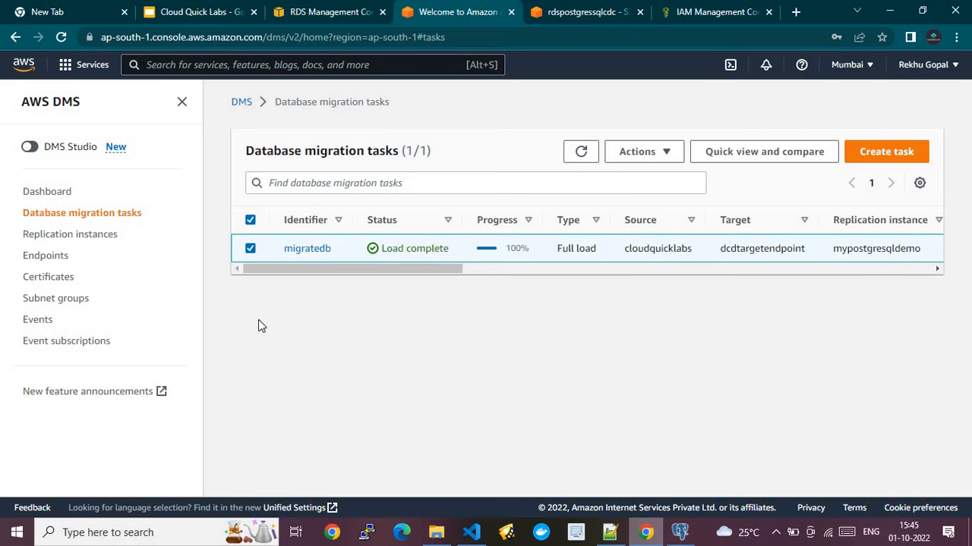
- List the DMS subnet groups showing rdsposgresscdc, comparing against the RDS databases tab
left_click(76, 300)
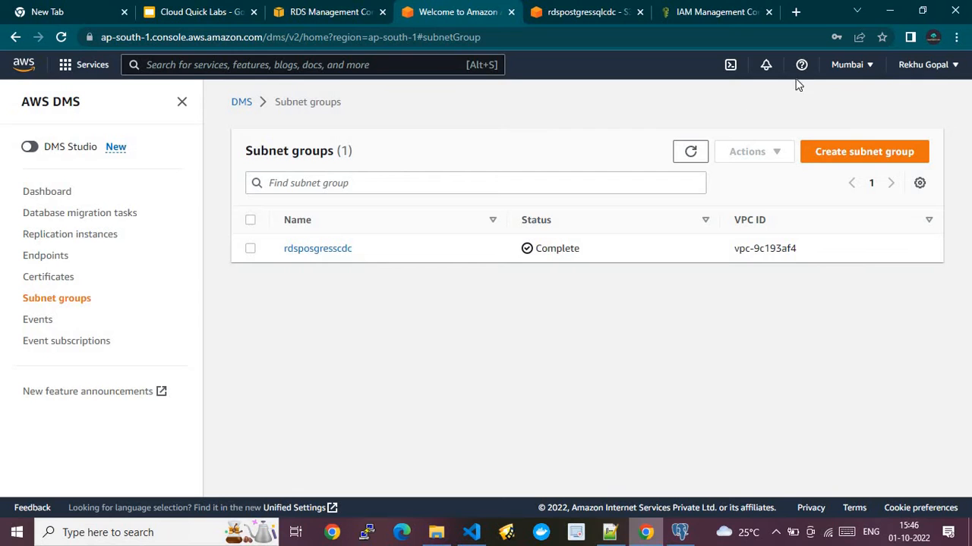
left_click(353, 12)
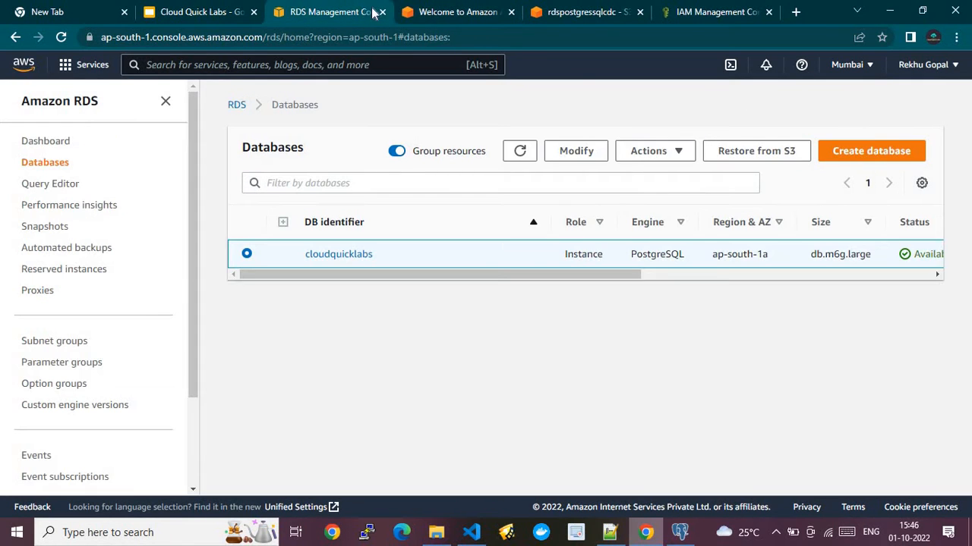
left_click(431, 12)
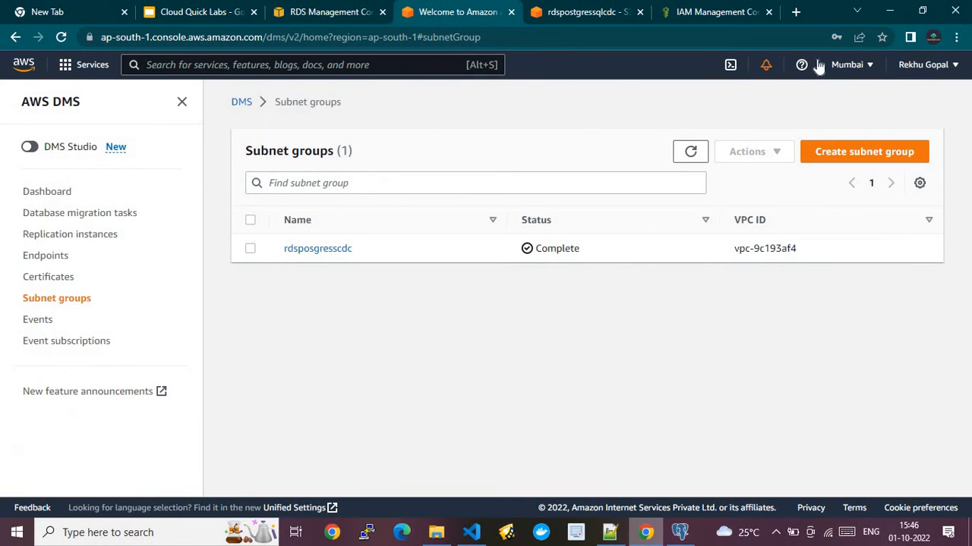
left_click(328, 9)
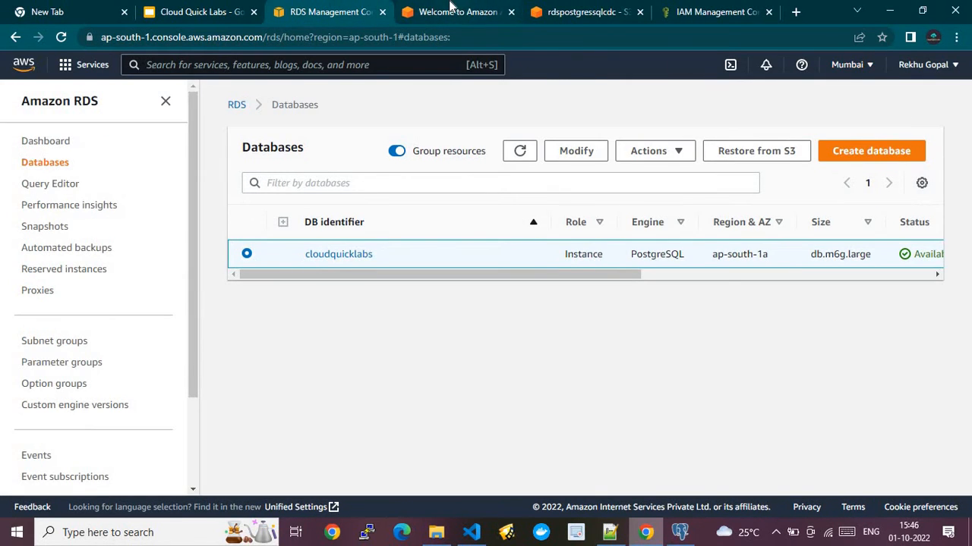
left_click(453, 9)
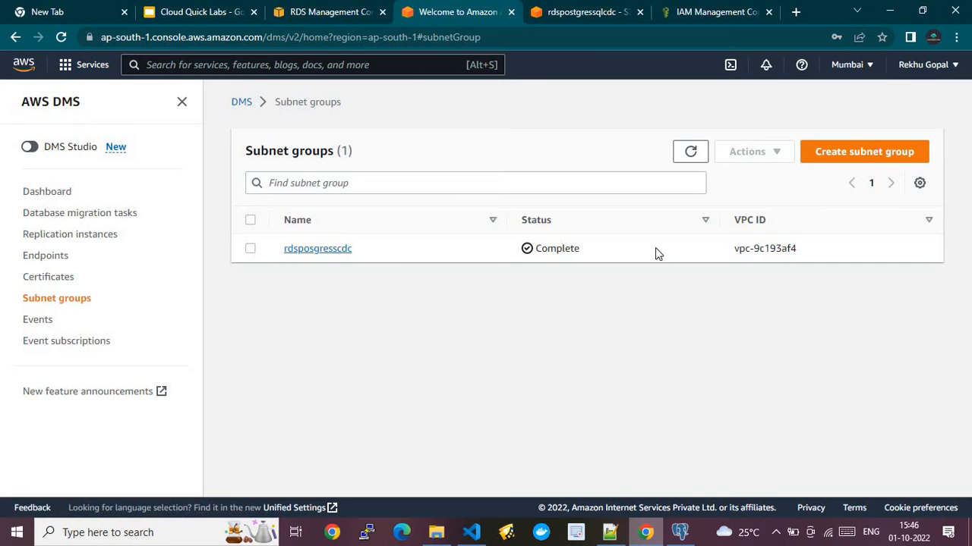
left_click(838, 152)
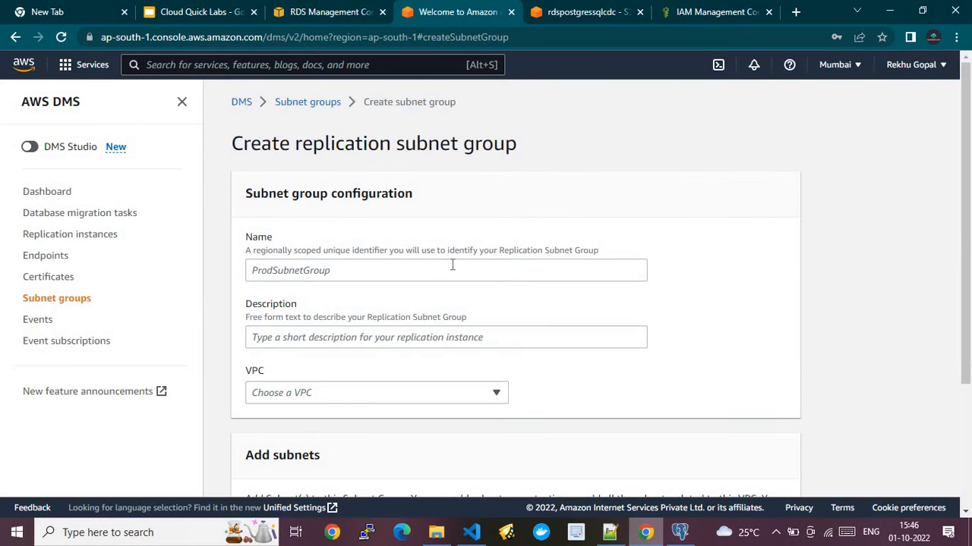
left_click(385, 266)
type("Test")
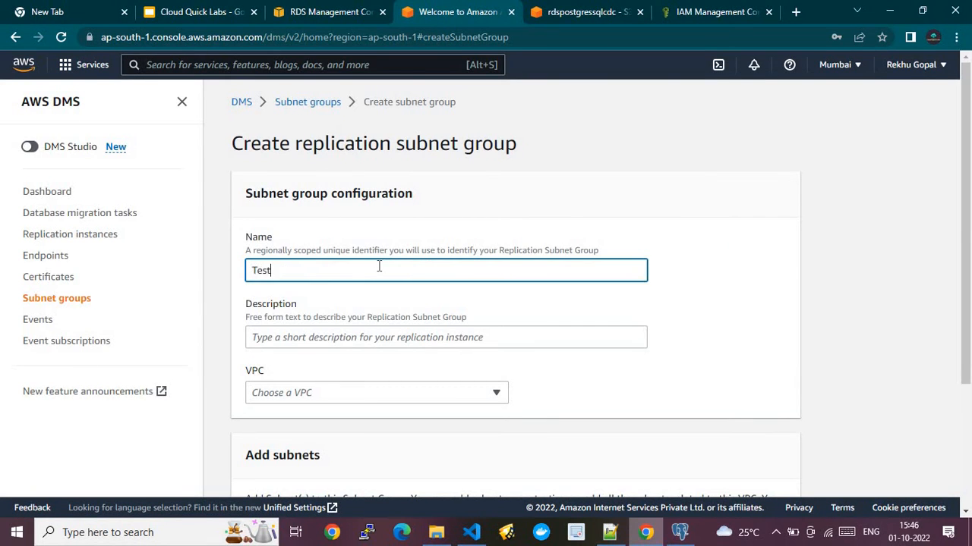
left_click(358, 339)
type("Test")
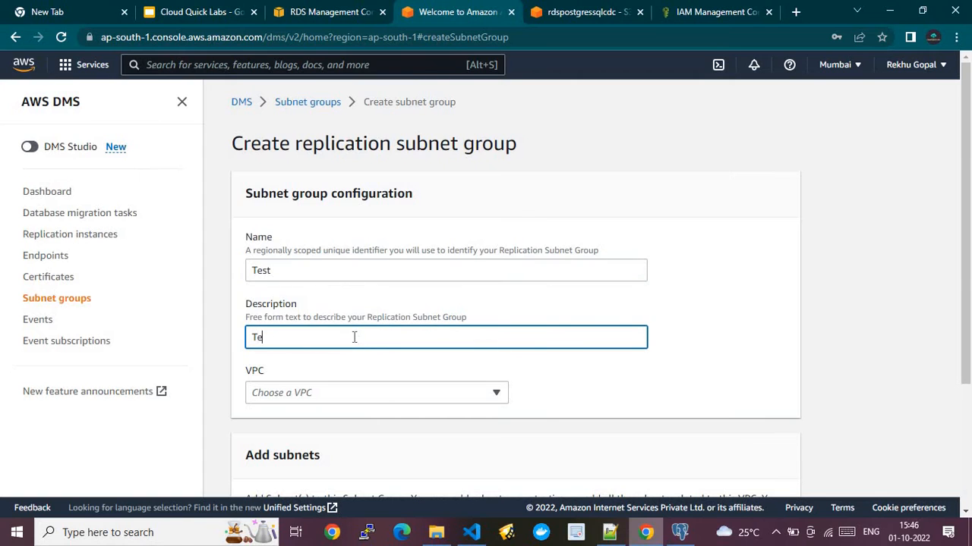
left_click(340, 387)
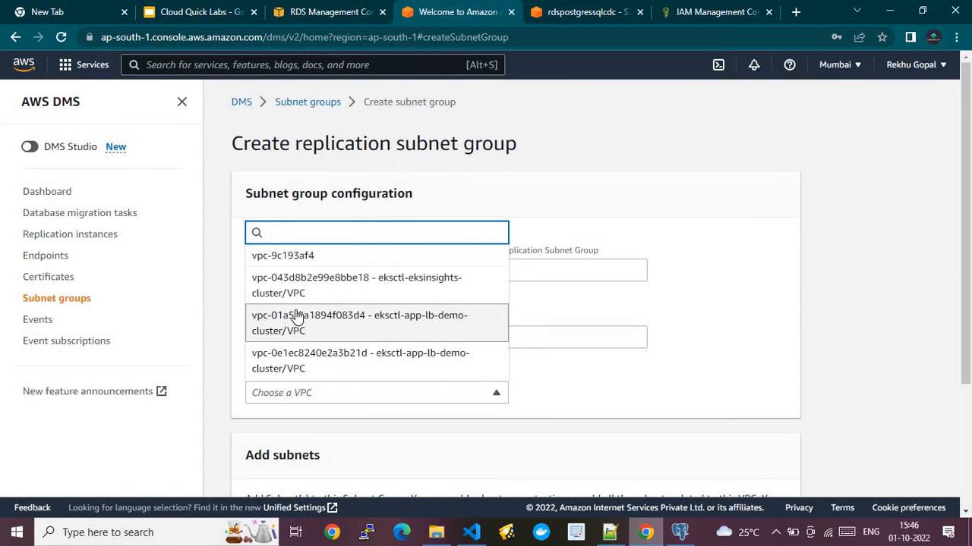
left_click(311, 256)
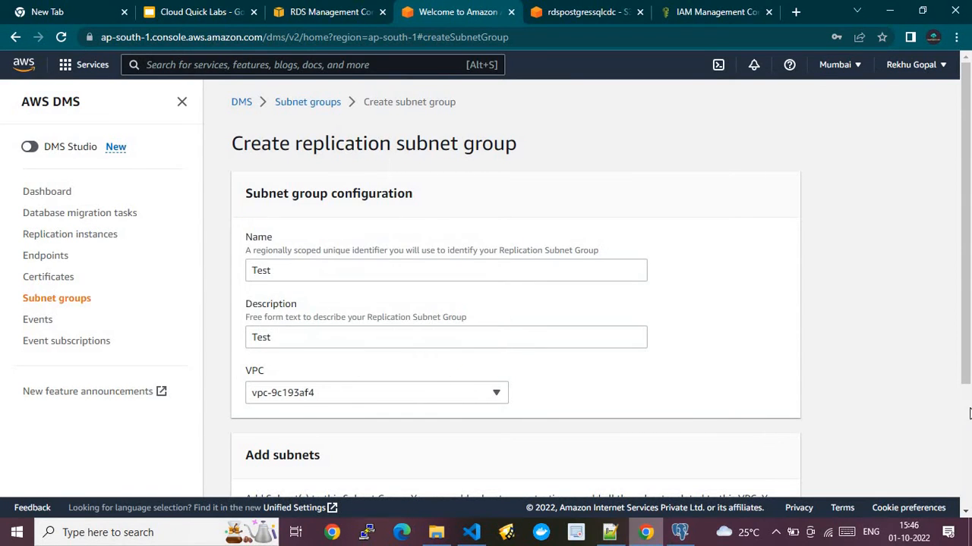
scroll(521, 319, "down", 3)
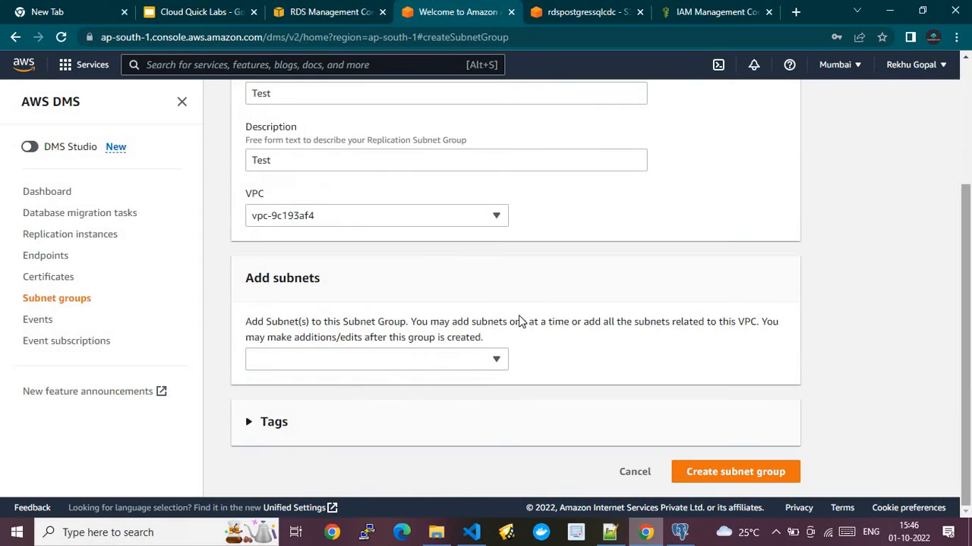
left_click(336, 358)
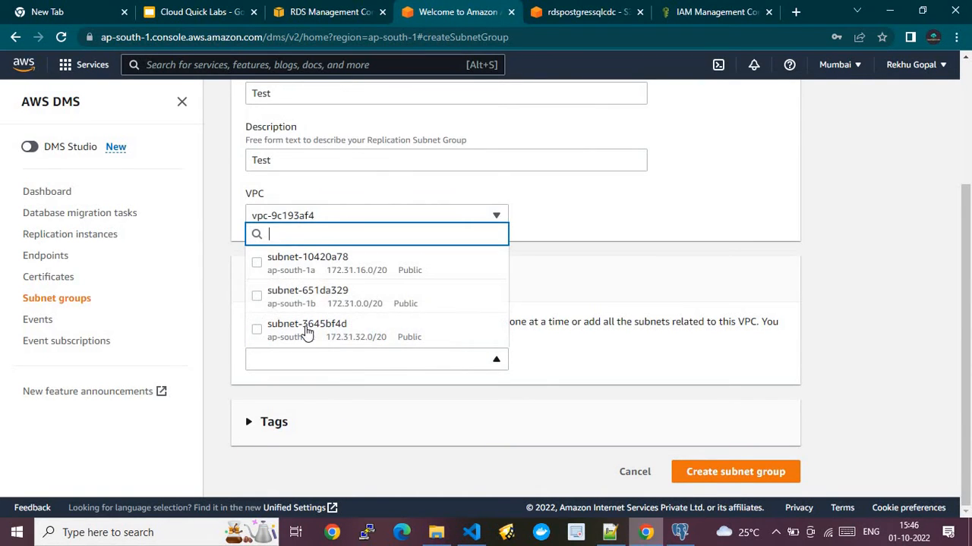
left_click(260, 267)
left_click(264, 300)
left_click(266, 331)
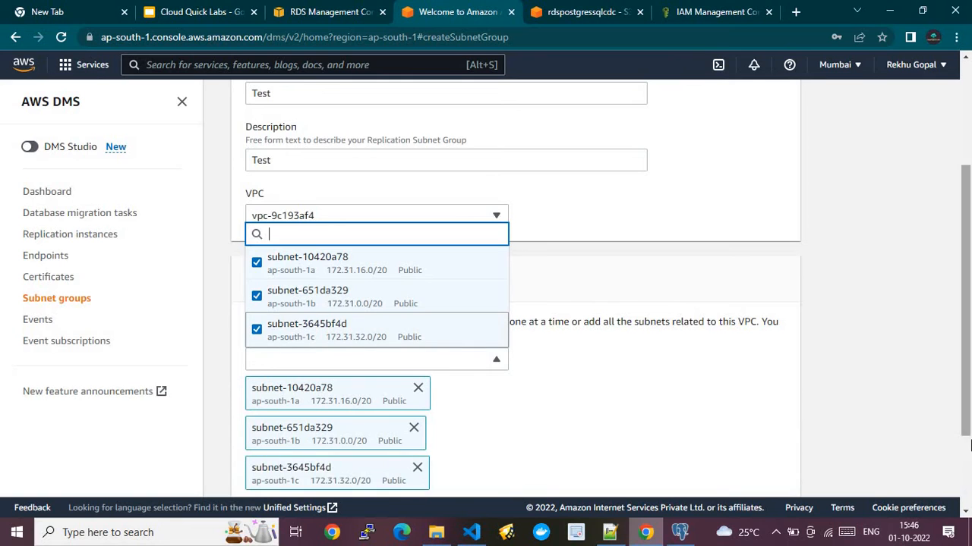
scroll(969, 446, "down", 2)
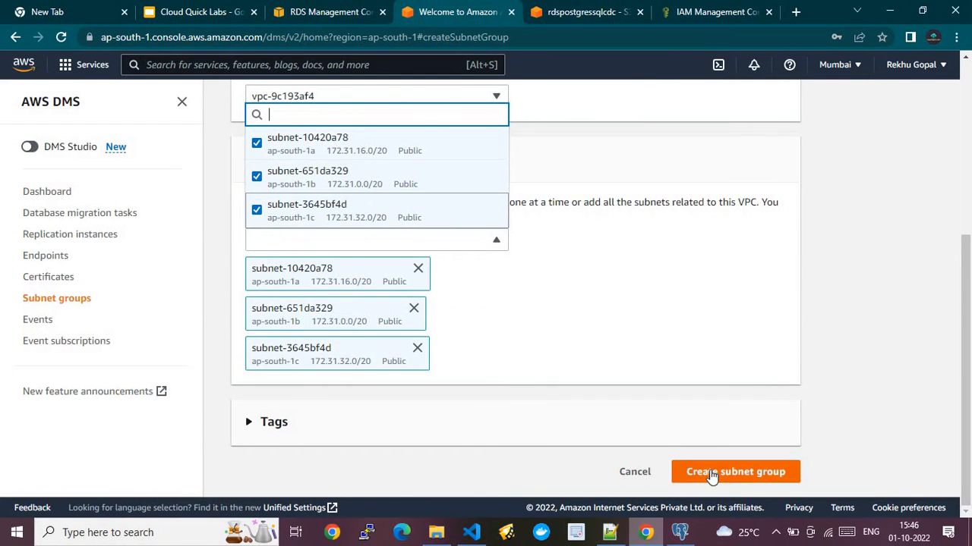
left_click(635, 472)
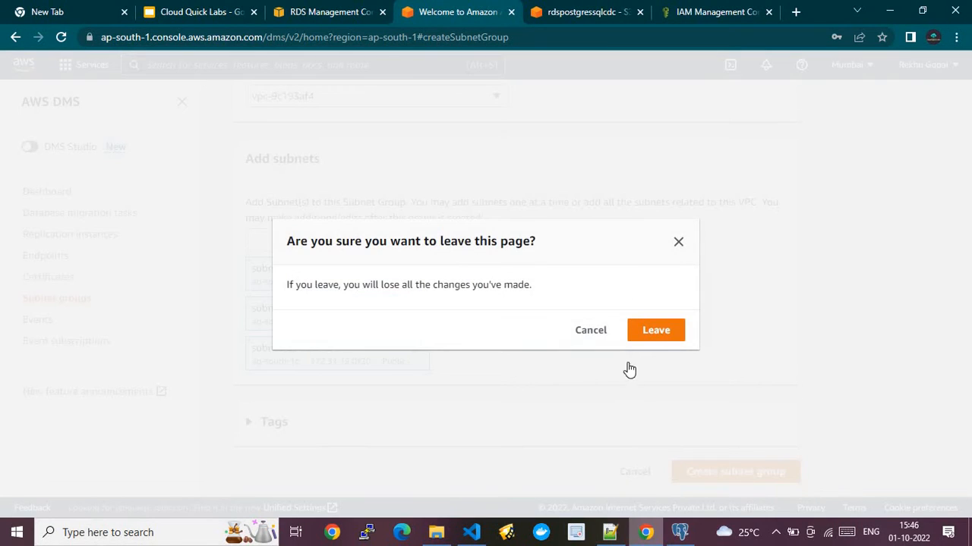
left_click(590, 334)
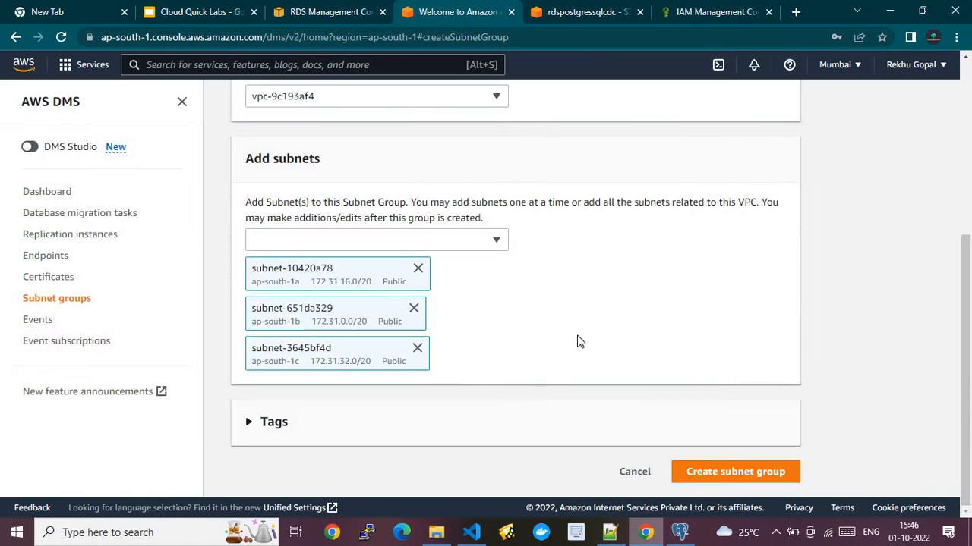
left_click(633, 471)
left_click(656, 330)
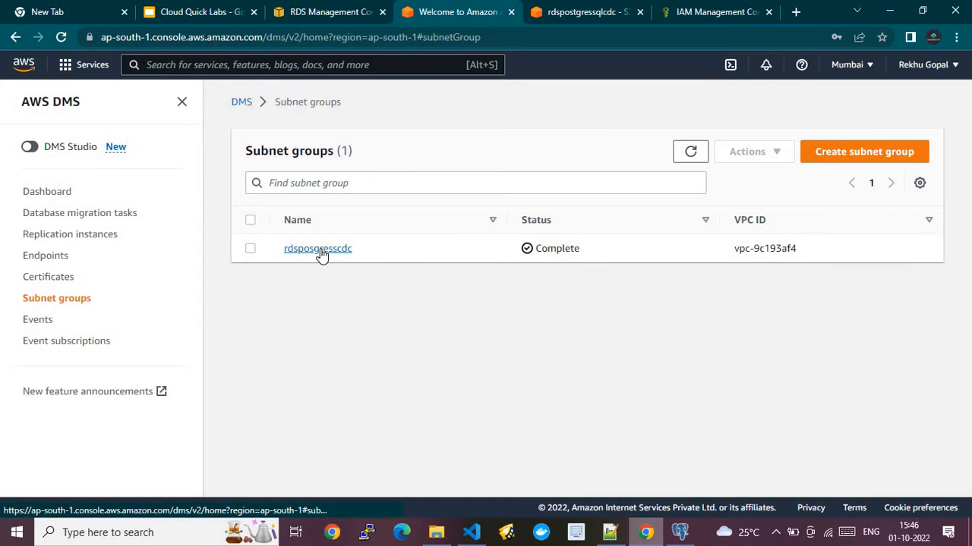
- Start a new replication instance named Testewew, with ARN test-dff-er and description Test
left_click(62, 238)
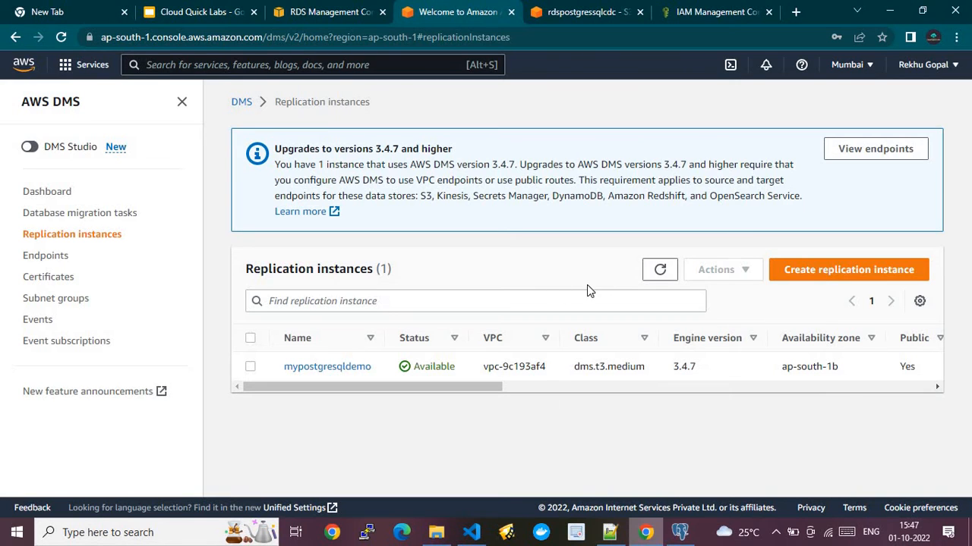
left_click(826, 272)
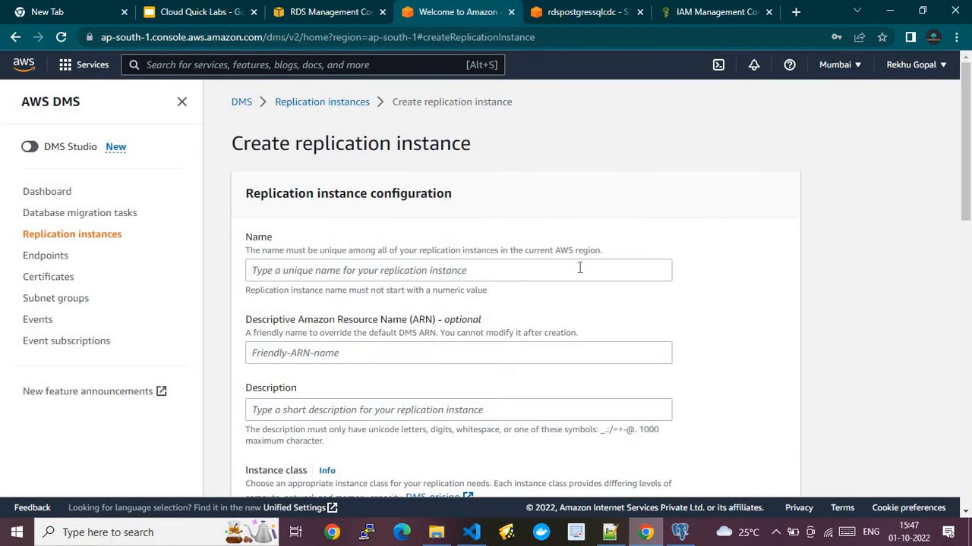
left_click(509, 272)
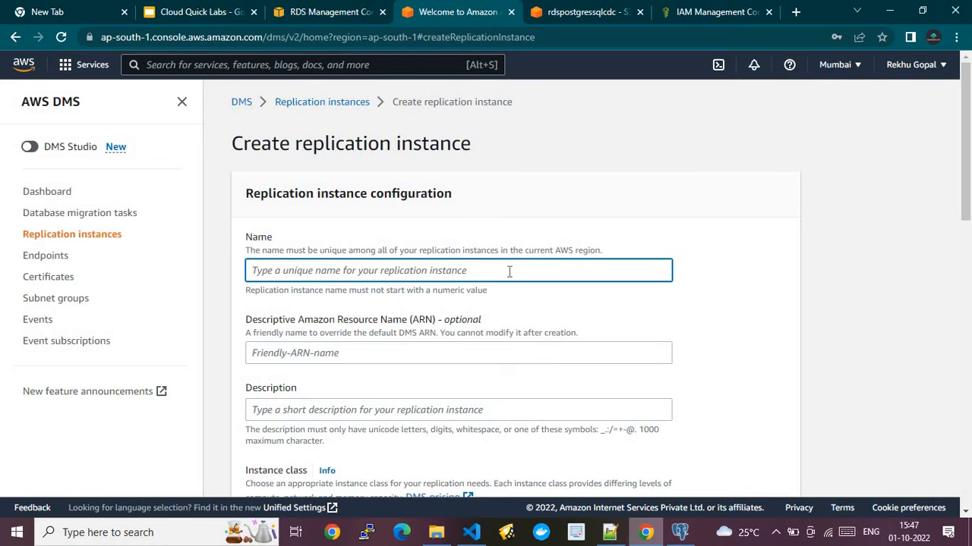
type("Test")
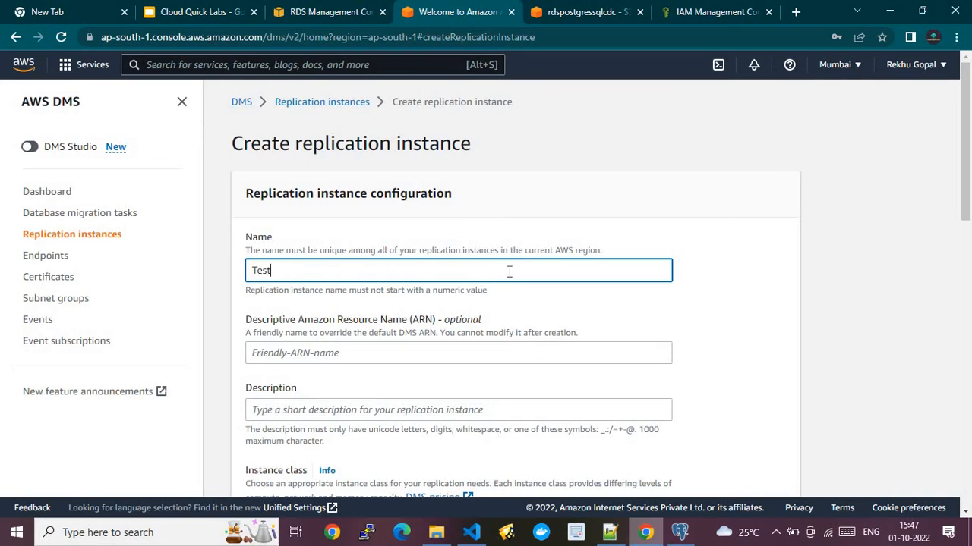
type("ewew")
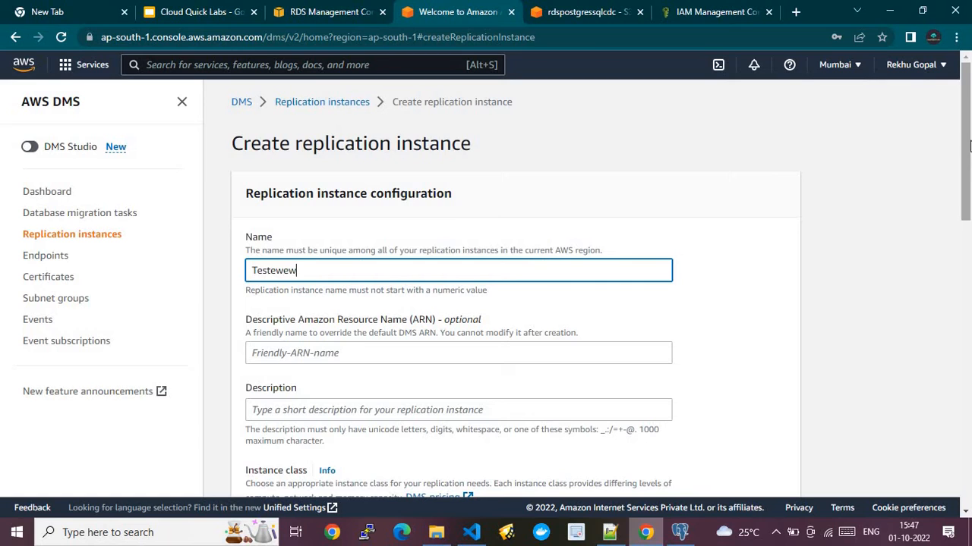
scroll(967, 148, "down", 3)
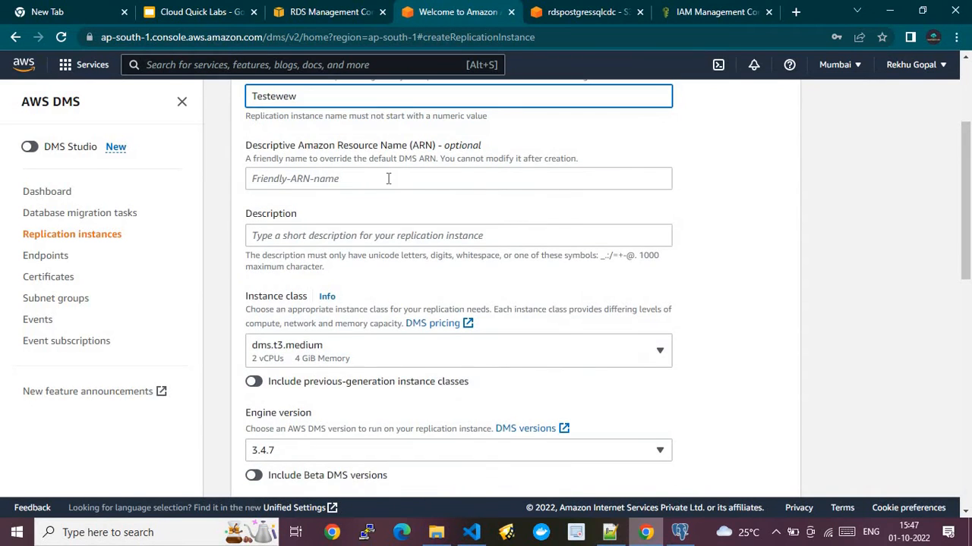
left_click(386, 178)
type("test")
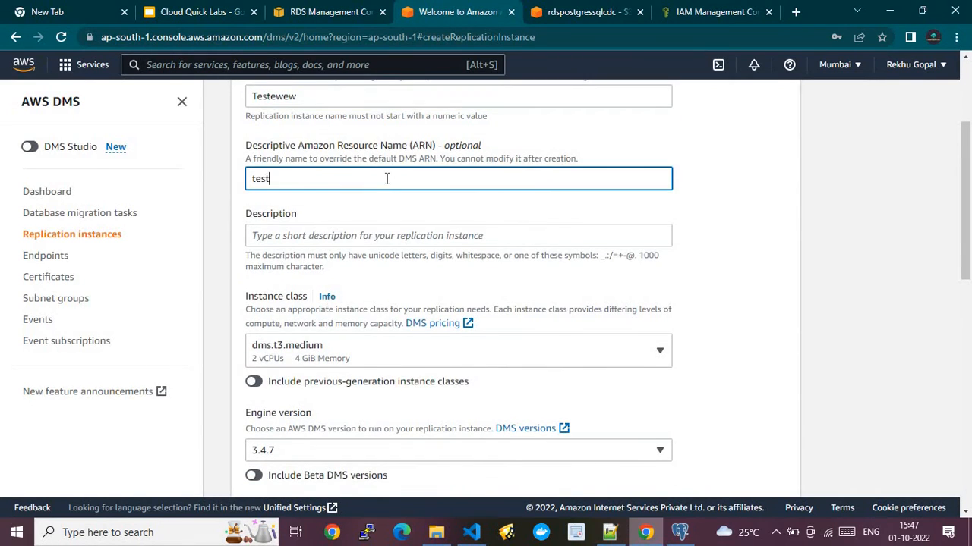
type("-dff-er")
left_click(372, 239)
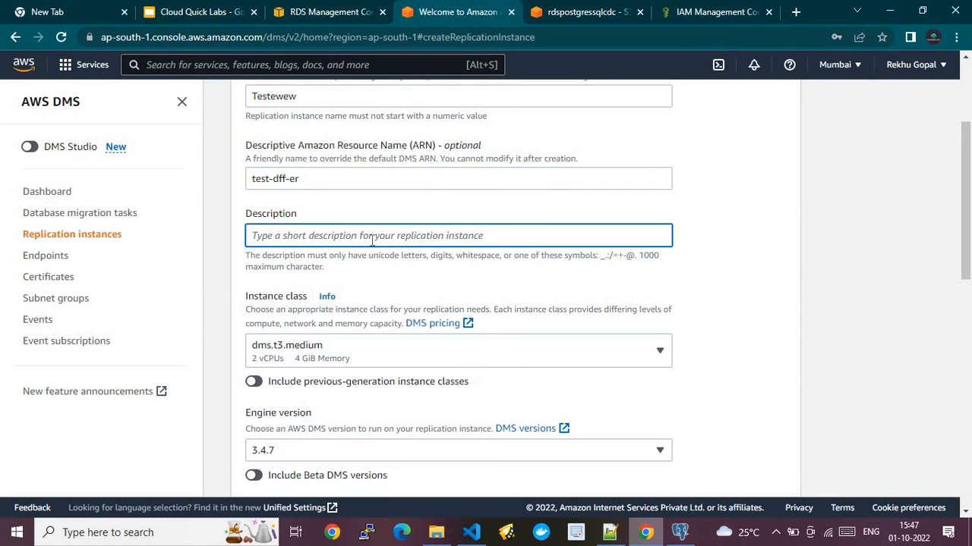
type("Test")
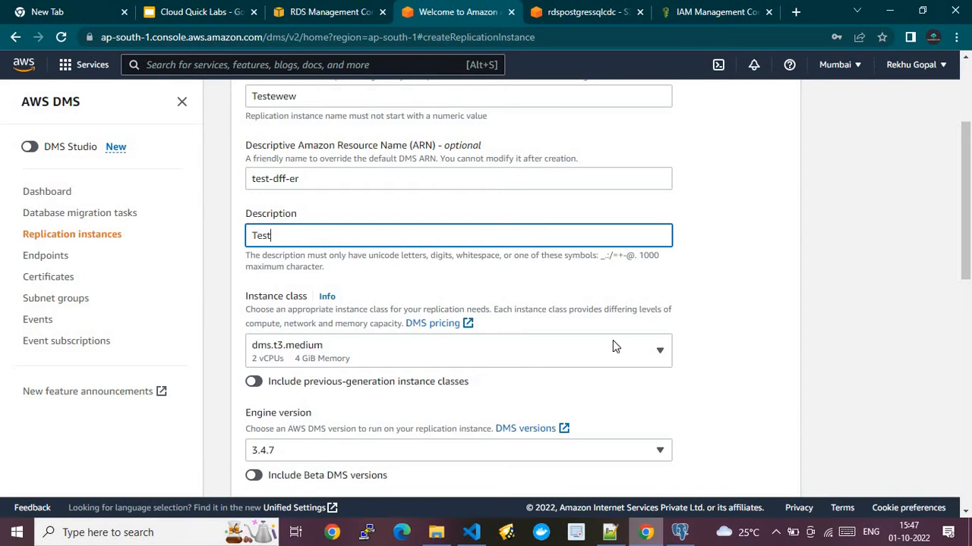
- Choose VPC vpc-9c193af4 and the Single-AZ dev or test workload
left_click_drag(969, 260, 969, 302)
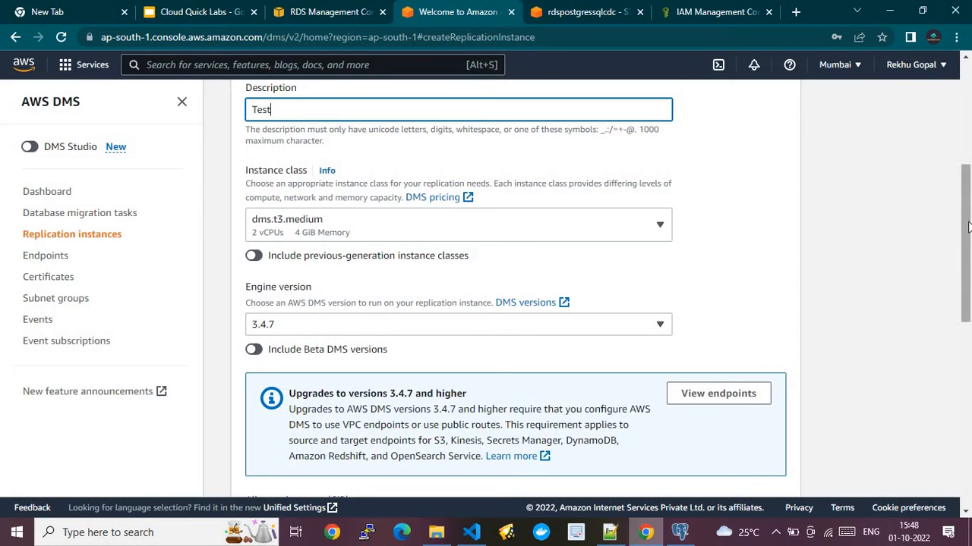
left_click_drag(968, 227, 970, 343)
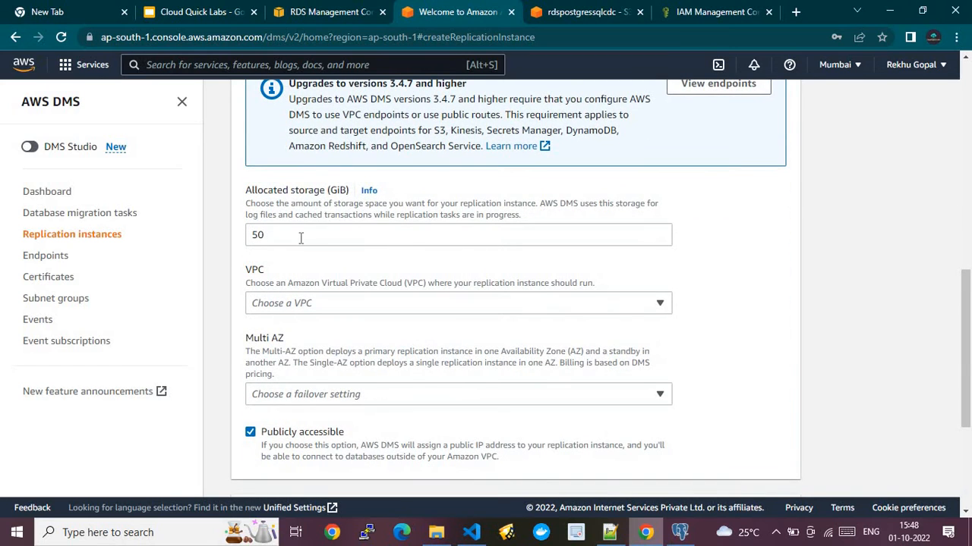
left_click(343, 301)
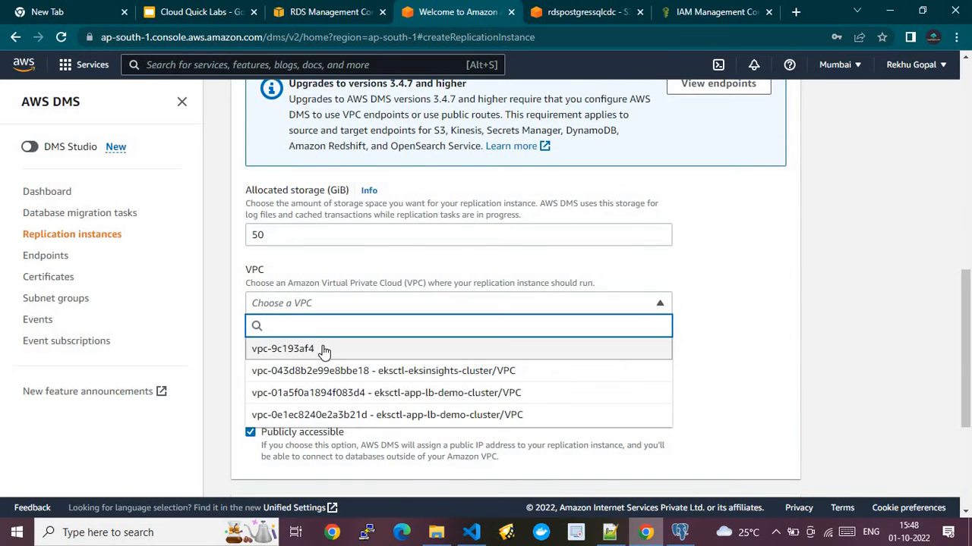
left_click(321, 347)
left_click(358, 394)
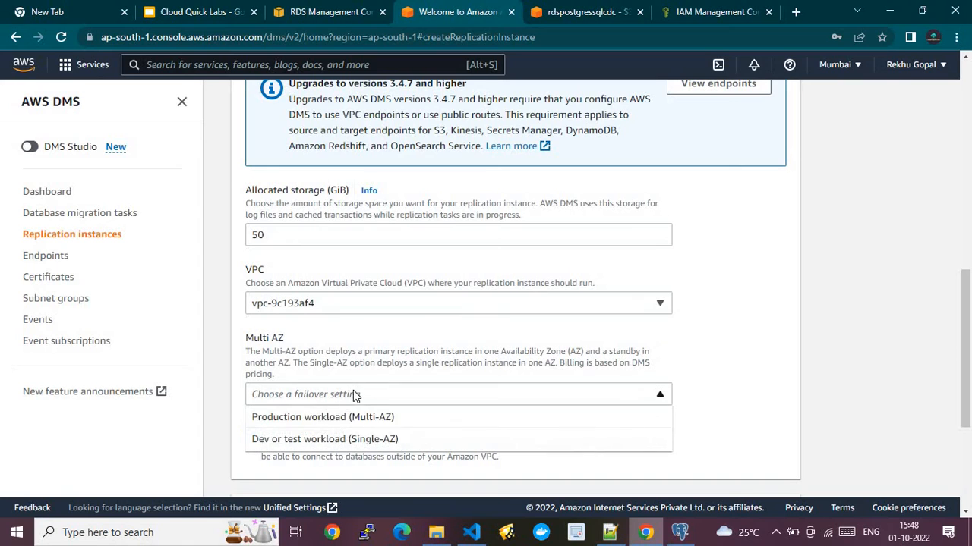
left_click(334, 441)
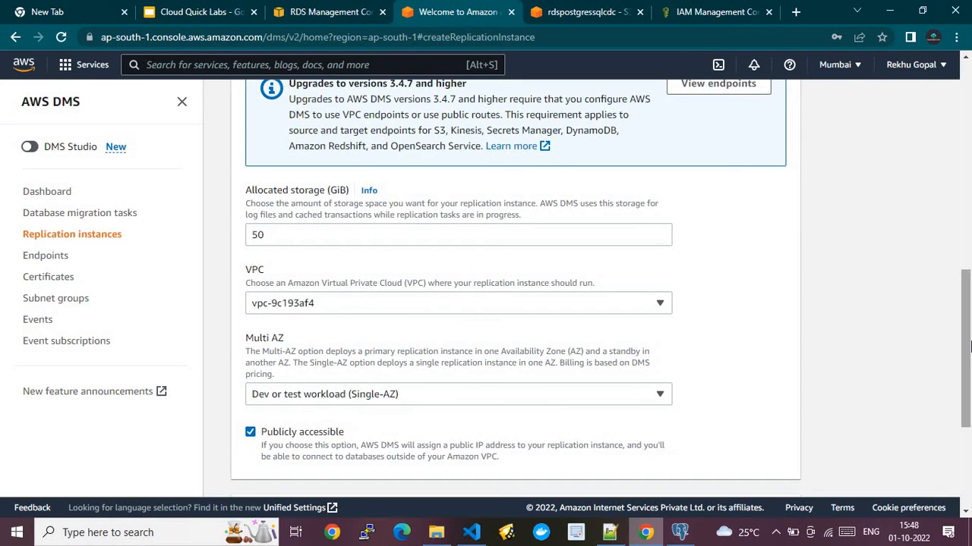
left_click_drag(968, 346, 968, 395)
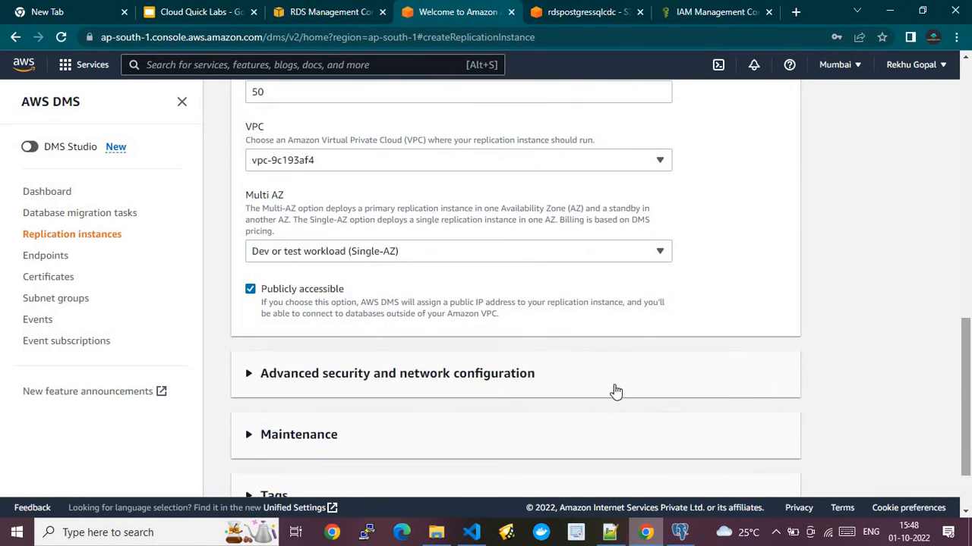
left_click_drag(968, 329, 968, 355)
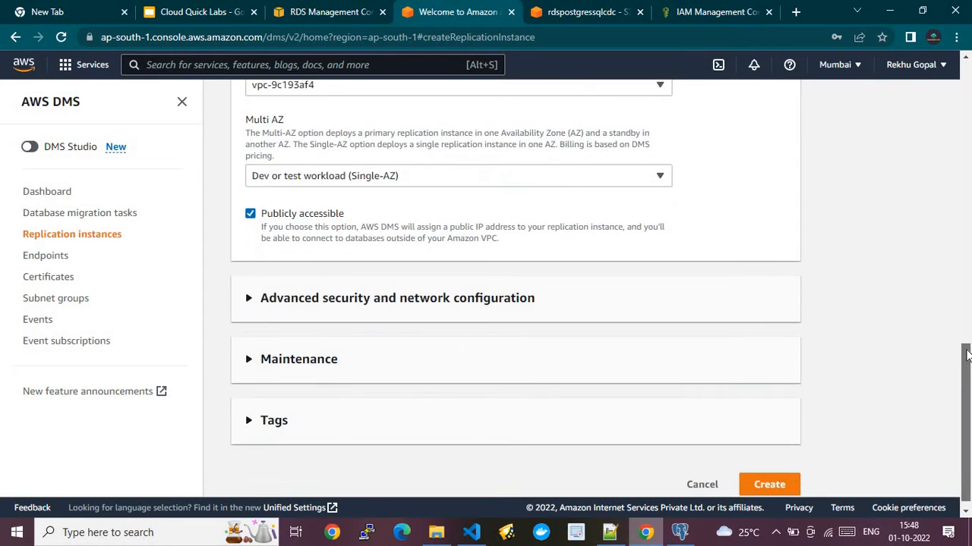
- Under Advanced security, keep rdsposgresscdc as the replication subnet group
left_click(296, 310)
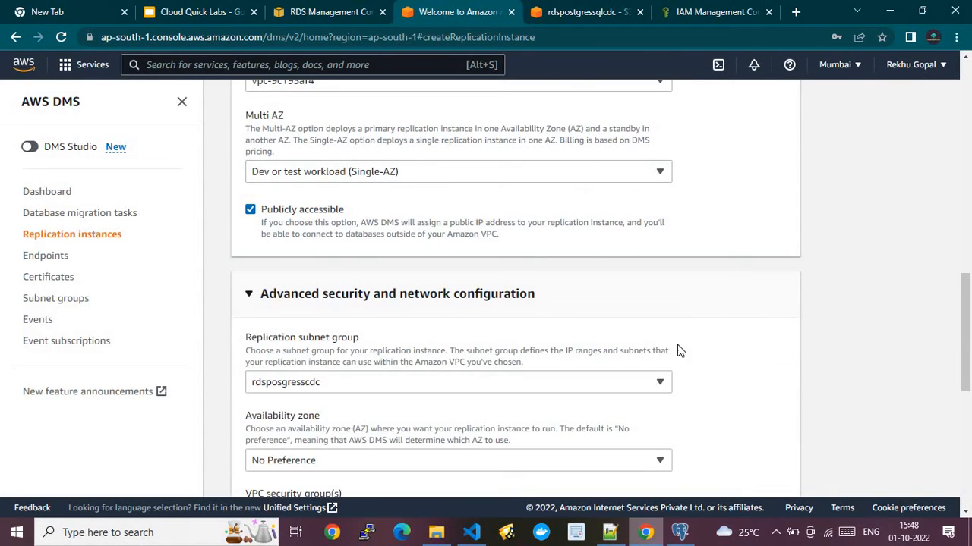
left_click(384, 387)
left_click(314, 427)
- Cancel the replication instance form and confirm leaving without saving
scroll(969, 302, "down", 3)
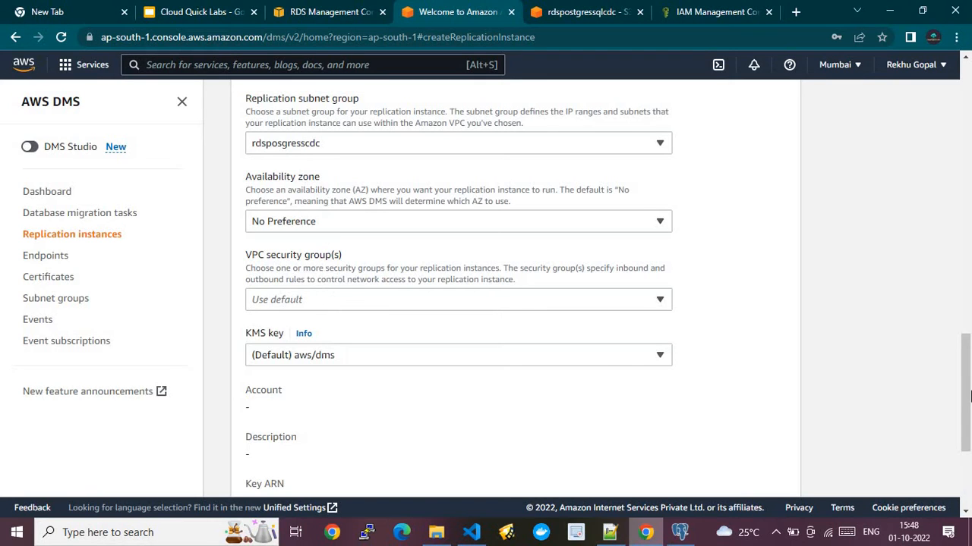
scroll(969, 397, "down", 3)
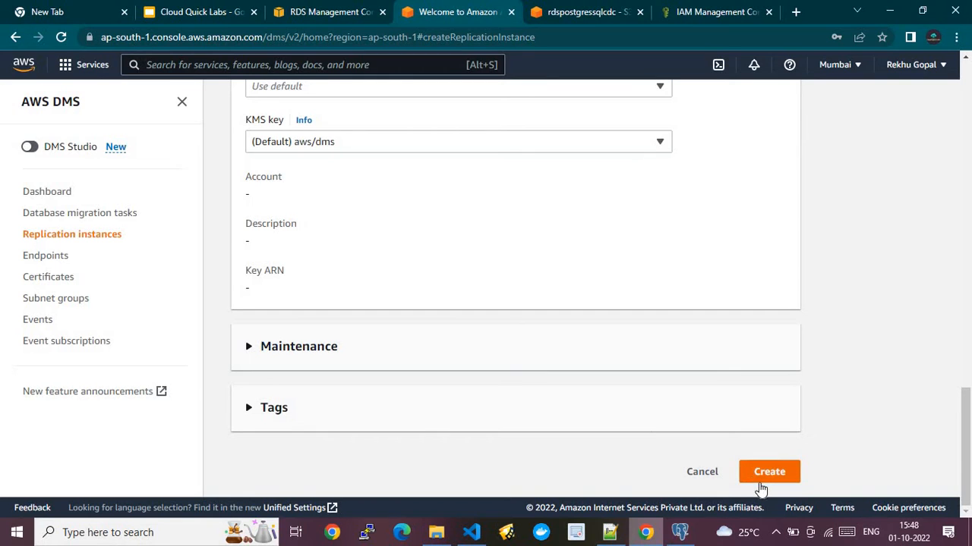
left_click(699, 479)
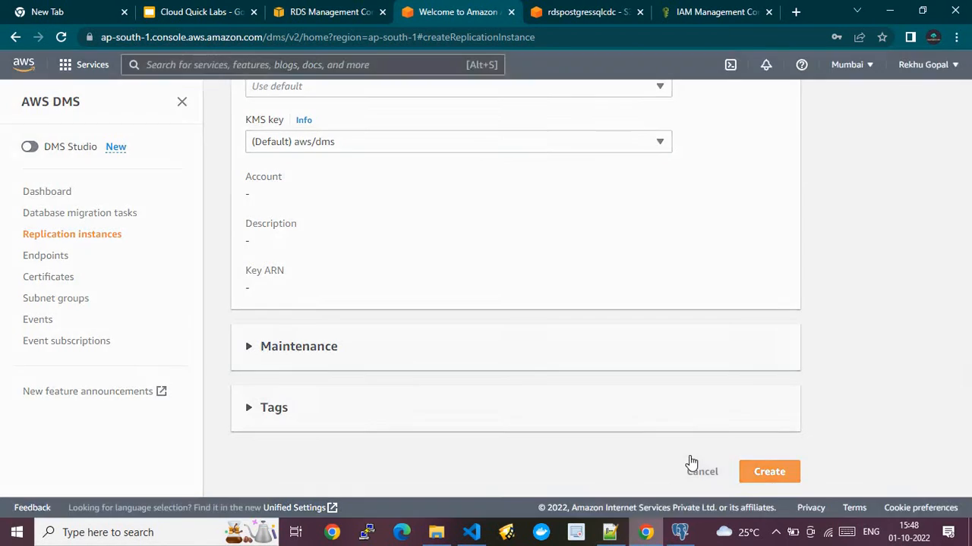
left_click(655, 340)
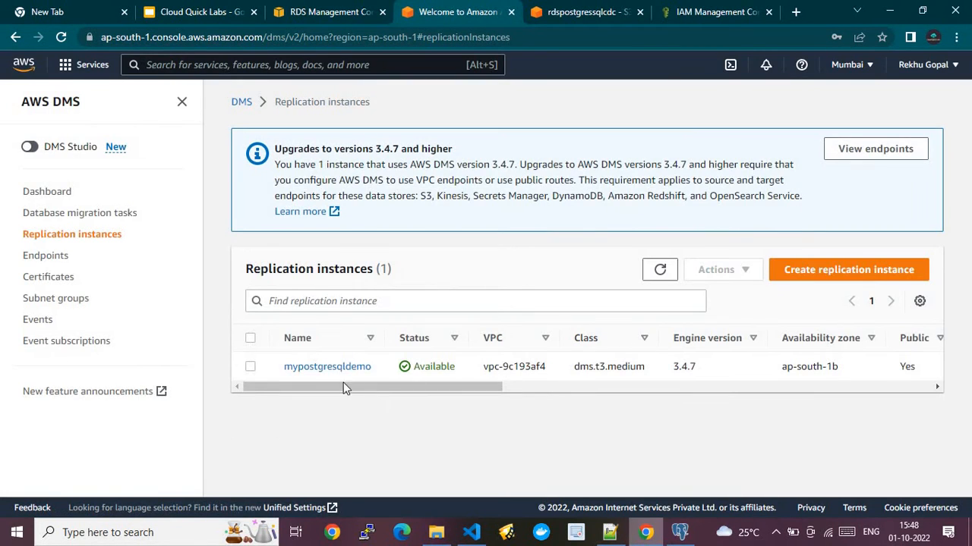
- Open the mypostgresqldemo replication instance and scroll through its Overview details
left_click(320, 368)
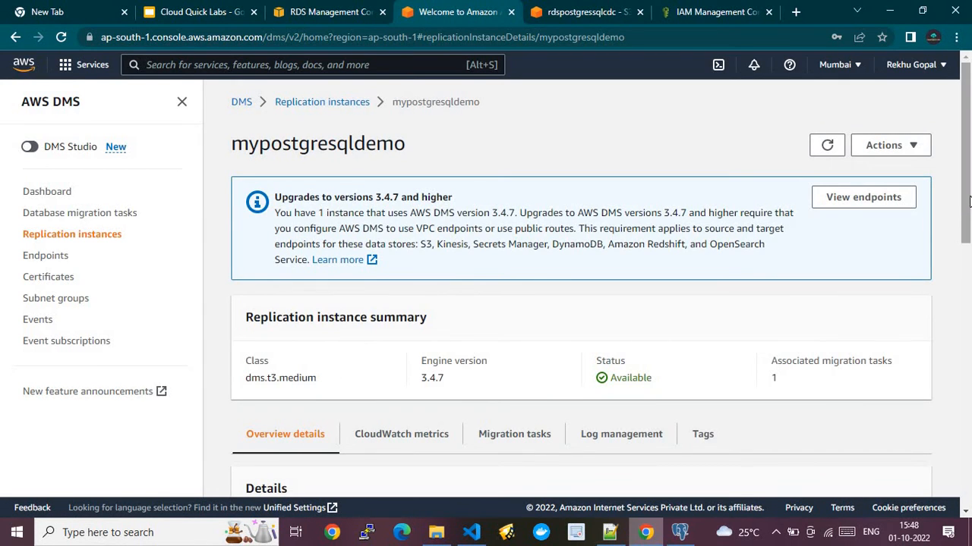
left_click_drag(967, 199, 969, 327)
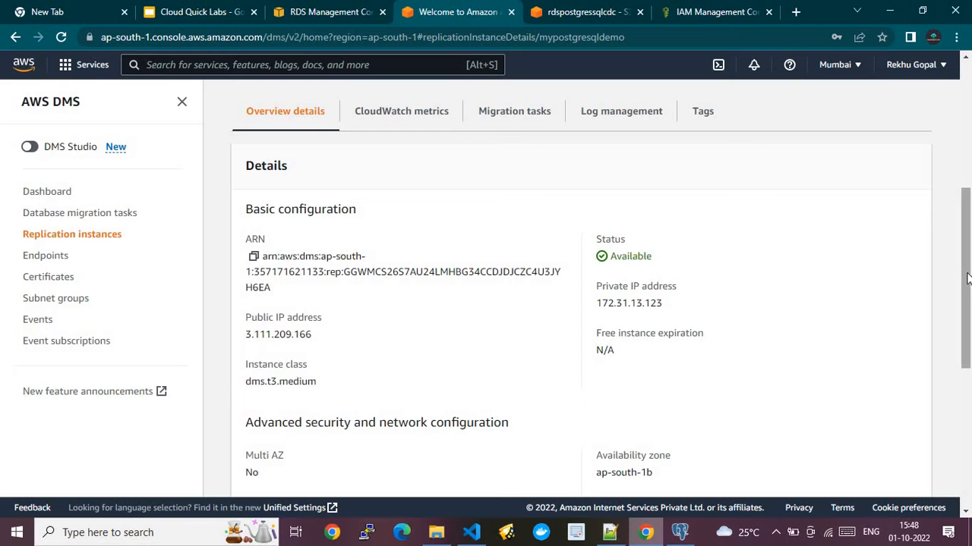
left_click_drag(967, 277, 968, 284)
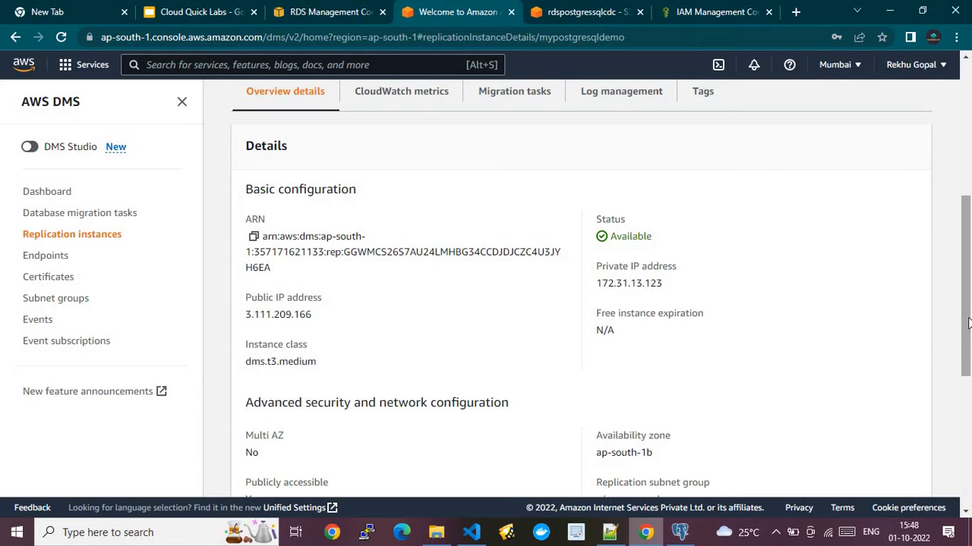
left_click_drag(968, 324, 945, 179)
scroll(949, 213, "down", 1)
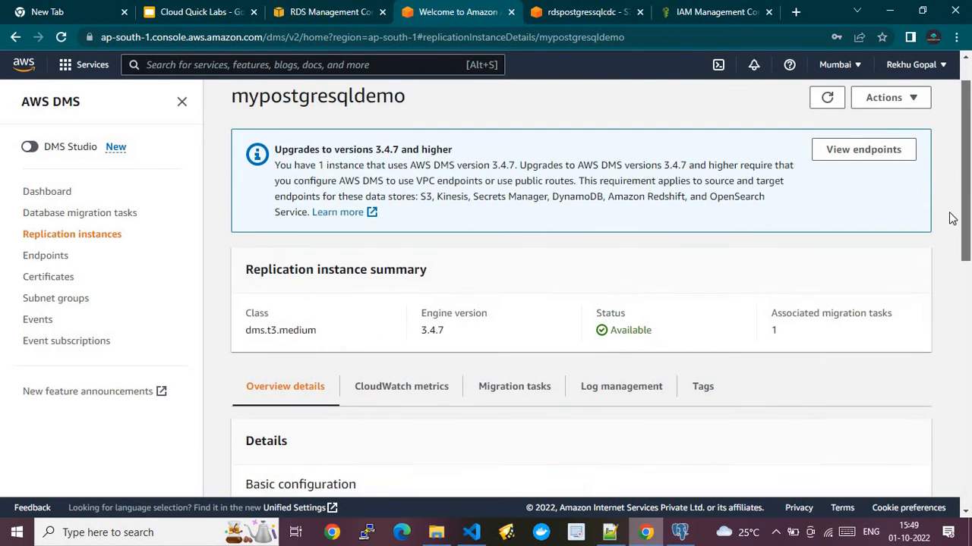
- Review its CloudWatch metrics graphs, reading the CPU utilization peak value
left_click(410, 362)
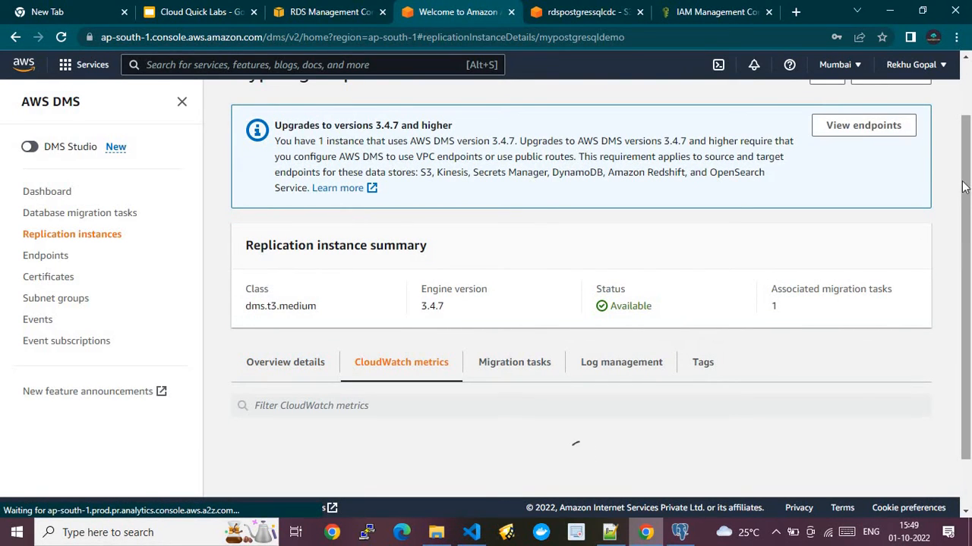
scroll(969, 189, "down", 1)
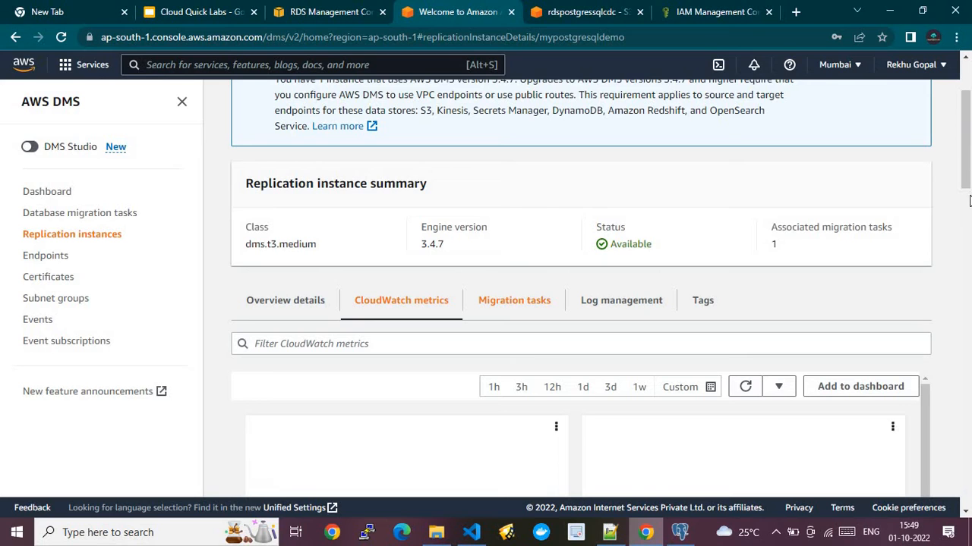
scroll(969, 221, "down", 8)
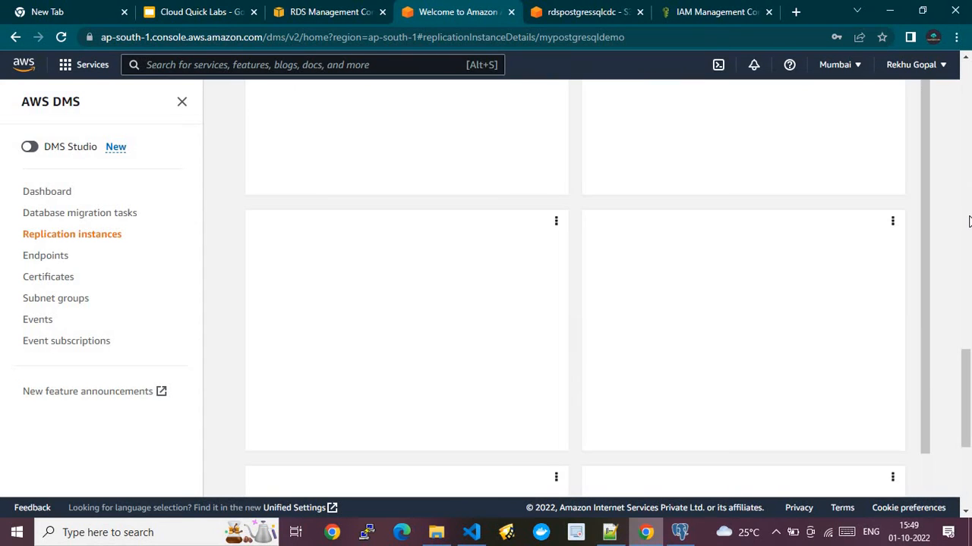
scroll(968, 131, "up", 7)
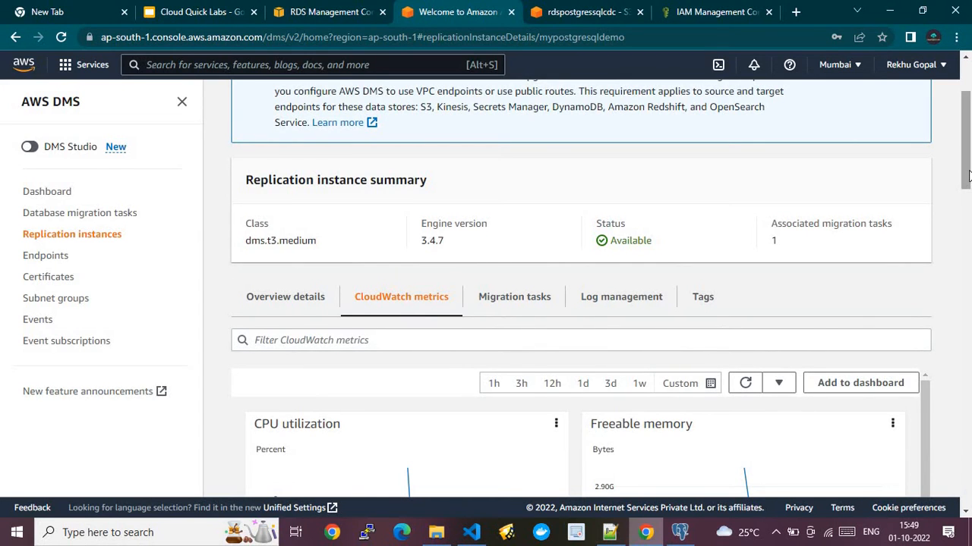
scroll(968, 176, "down", 4)
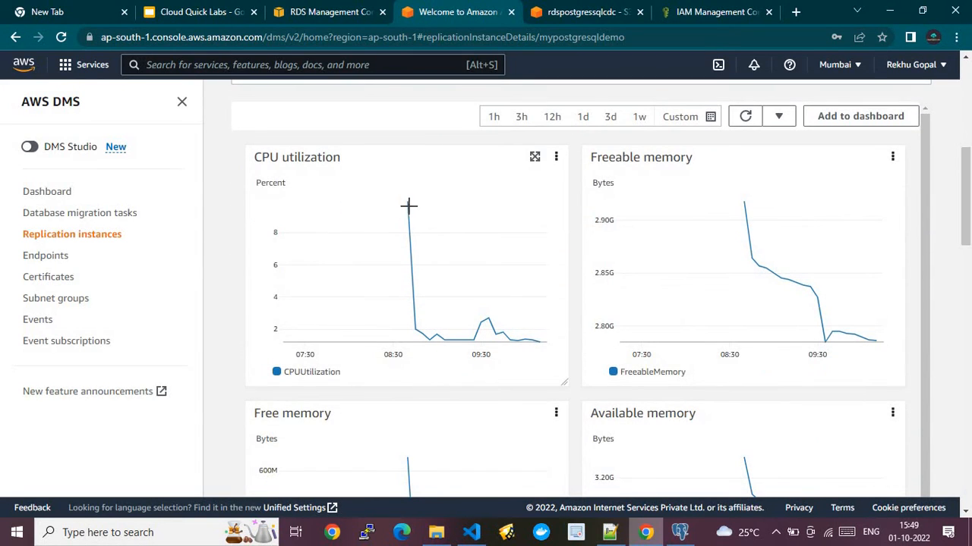
left_click(408, 203)
left_click_drag(967, 237, 965, 154)
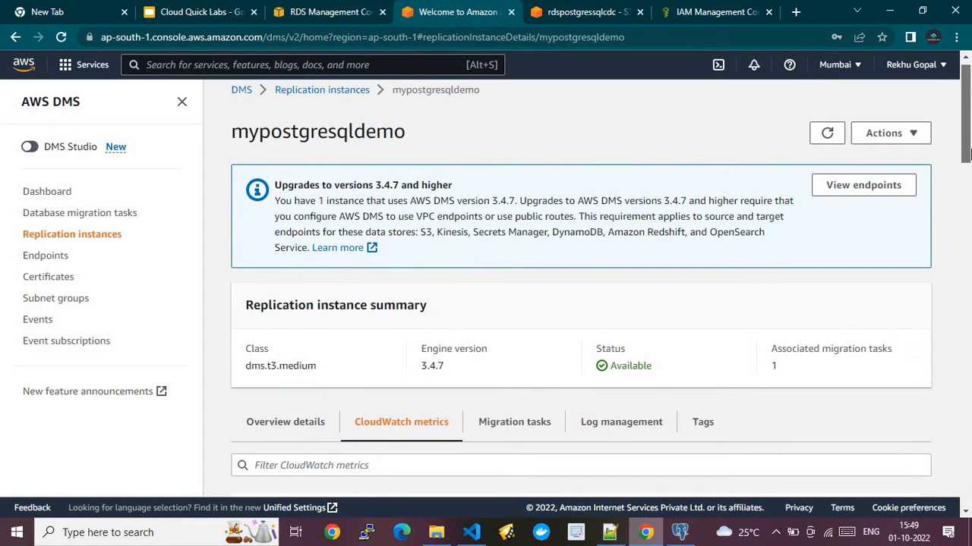
- Check the migratedb task and the endpoints list, then return to the Cloud Quick Labs title slide
left_click(528, 423)
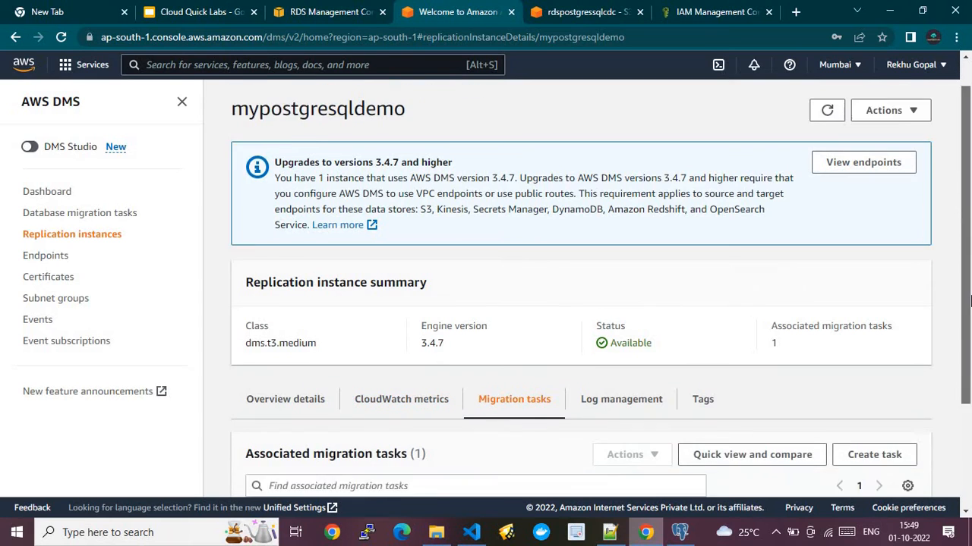
scroll(383, 415, "down", 3)
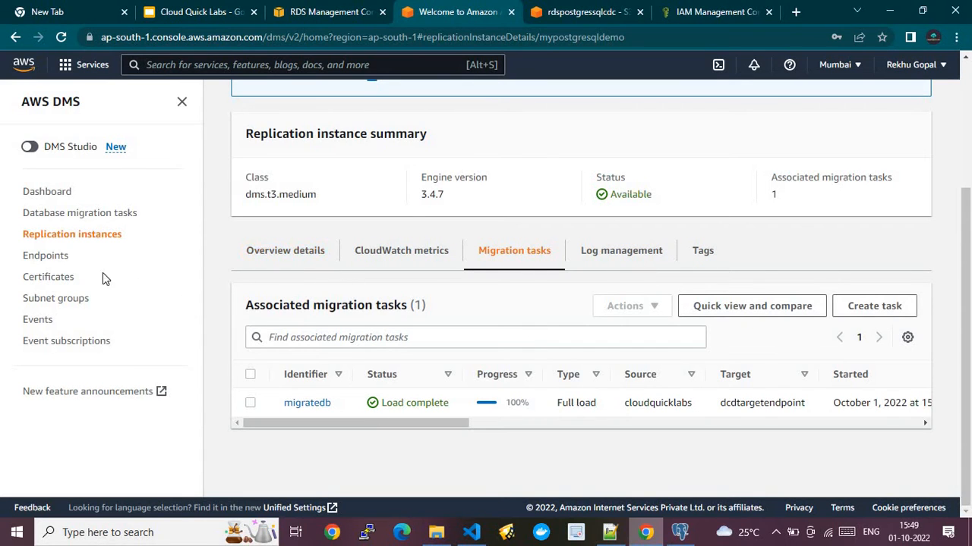
left_click(57, 264)
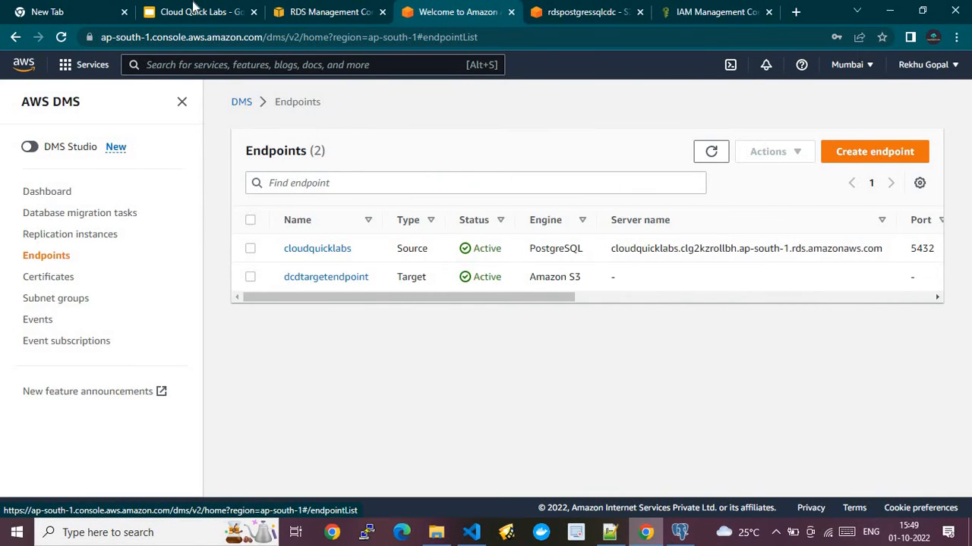
left_click(186, 10)
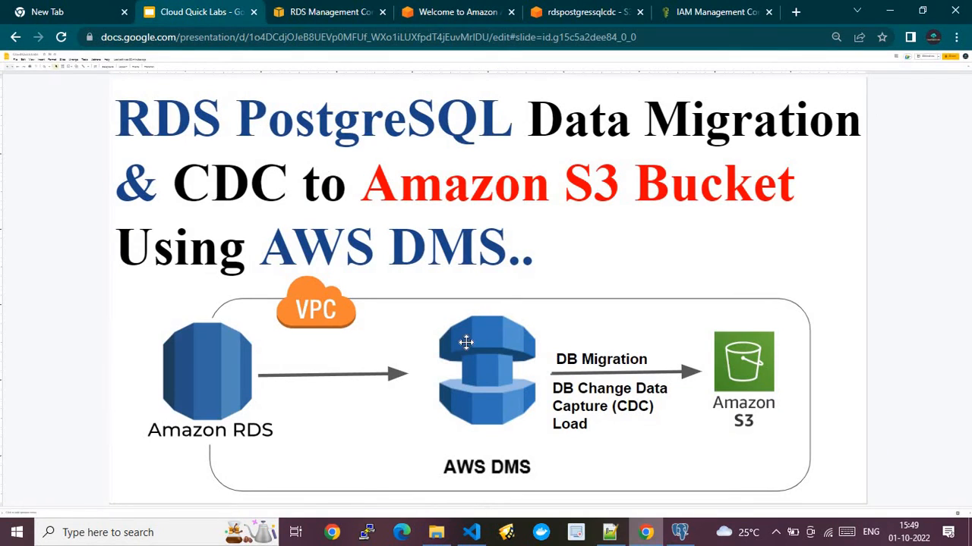
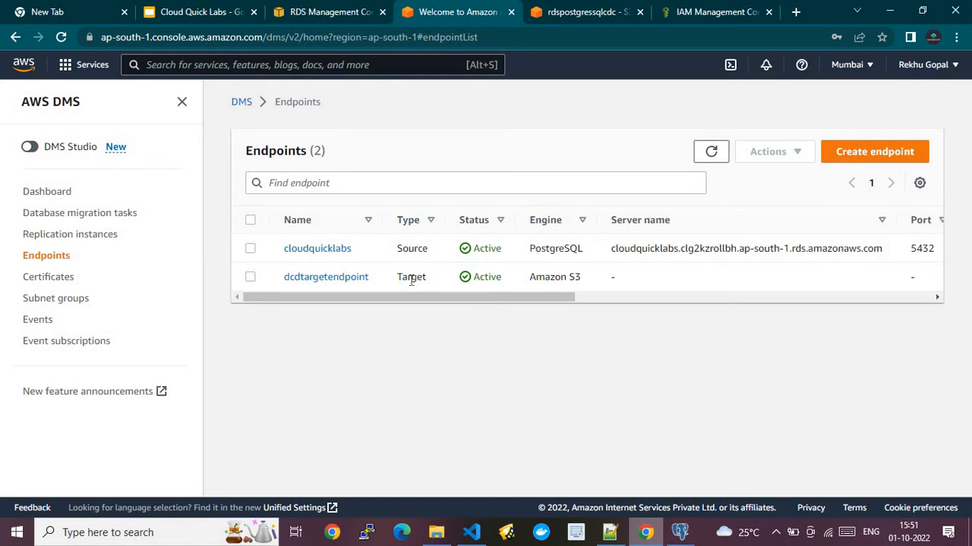
- Start a new endpoint based on the cloudquicklabs RDS instance
left_click(860, 154)
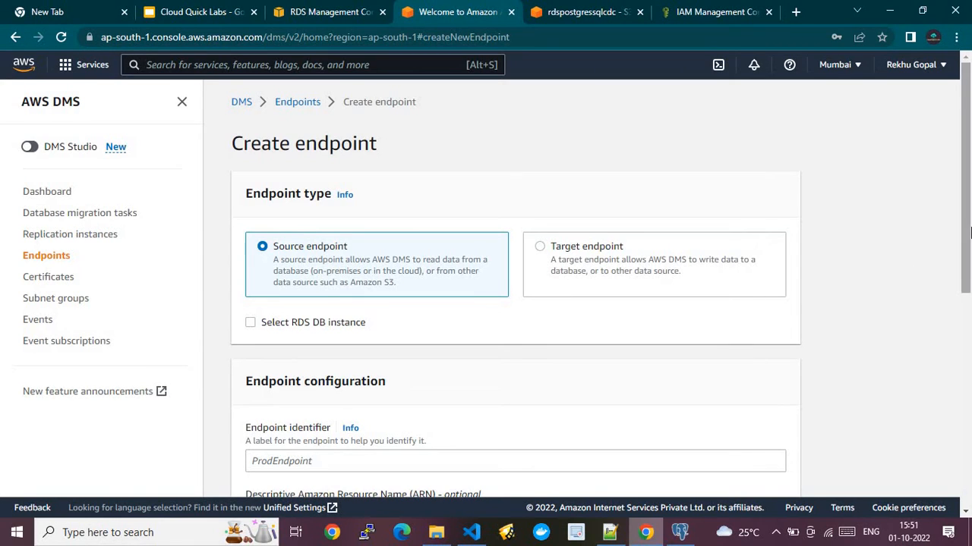
scroll(941, 258, "down", 1)
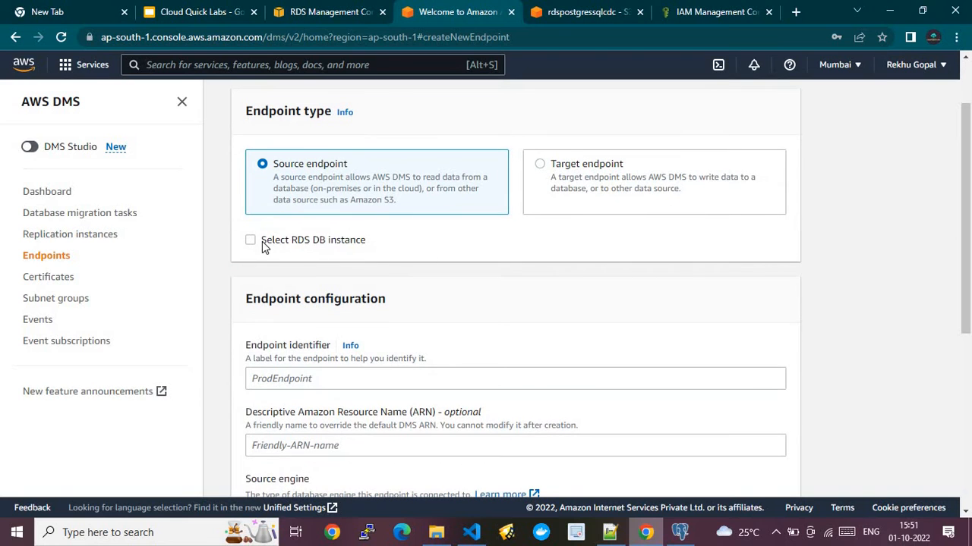
left_click(251, 241)
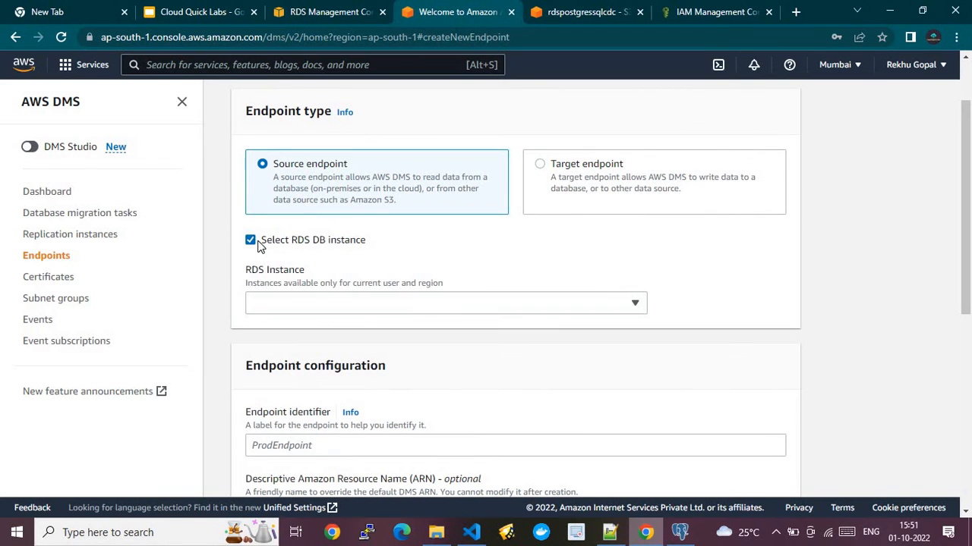
left_click(330, 304)
left_click(314, 347)
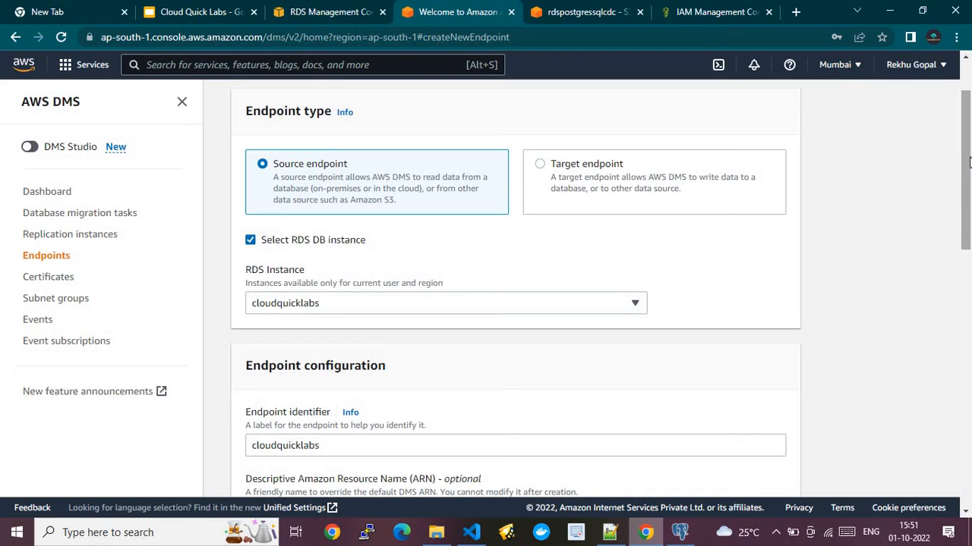
- Enter the descriptive ARN name 'test' and keep PostgreSQL as the source engine
left_click_drag(968, 162, 970, 252)
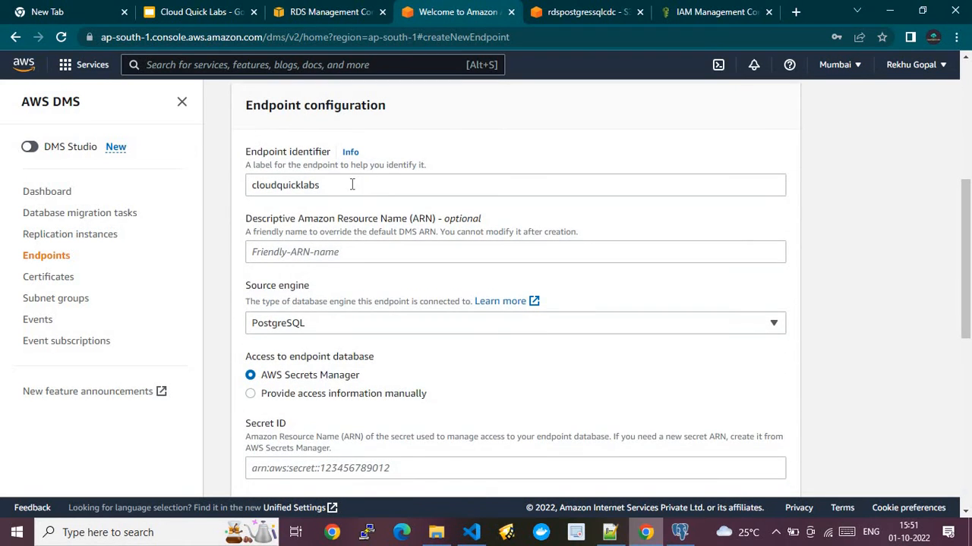
left_click(355, 253)
type("test-a-1")
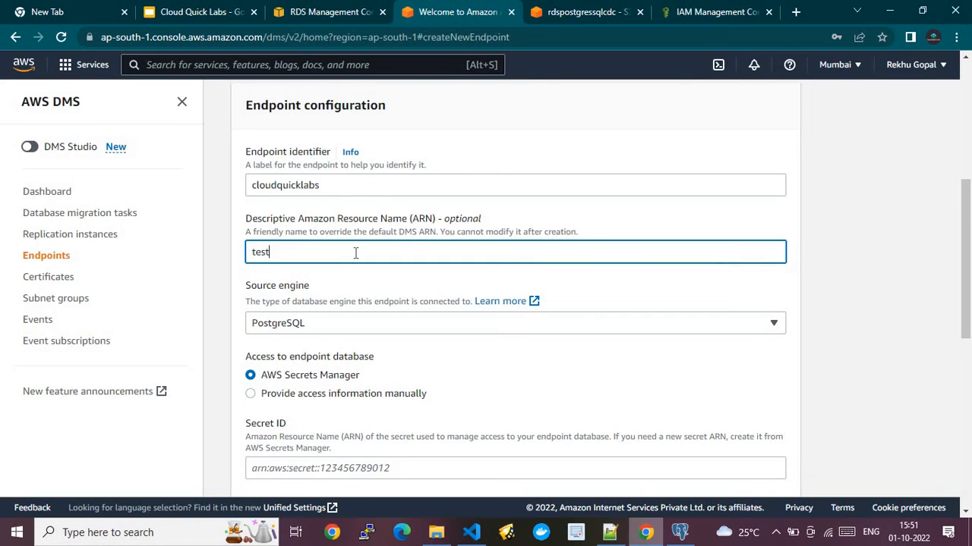
left_click(341, 323)
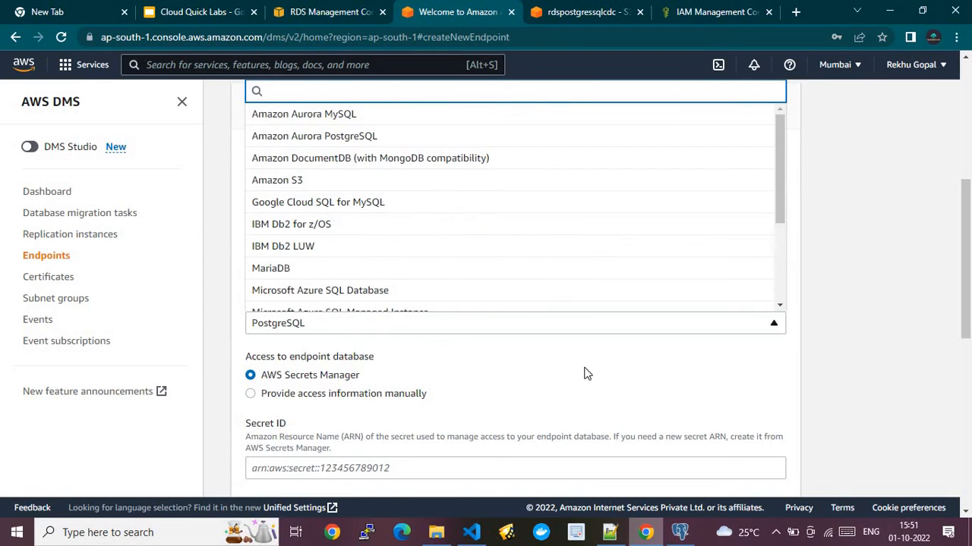
left_click(918, 361)
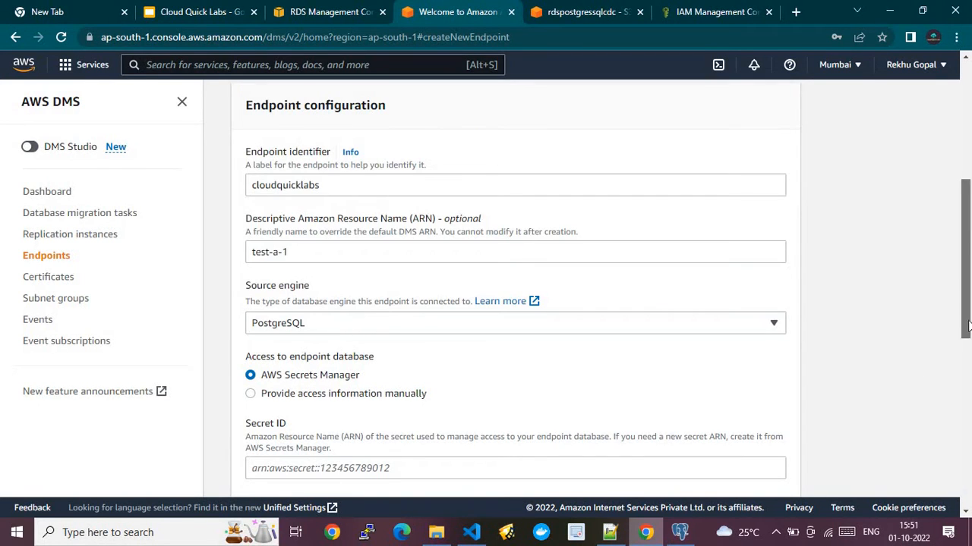
left_click_drag(967, 325, 967, 385)
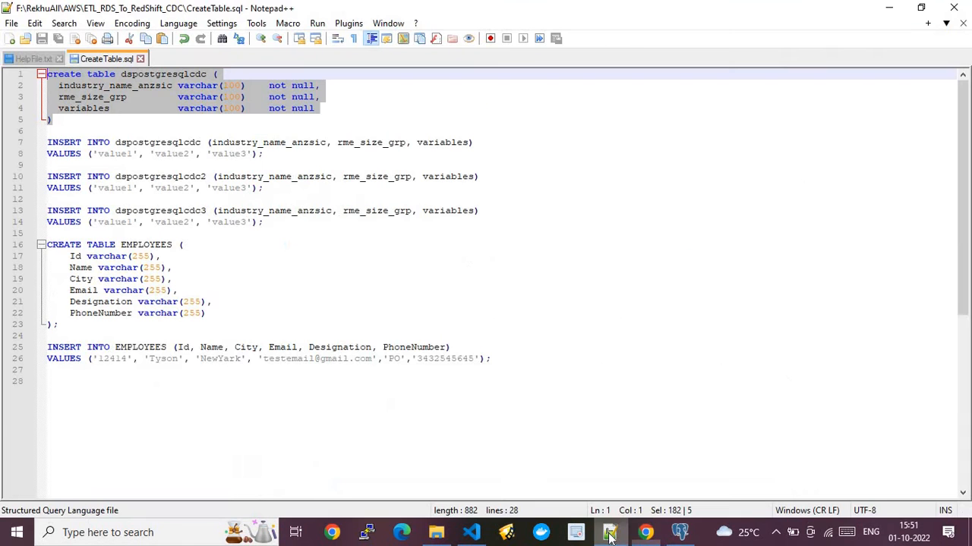
- Select the database user name and master password lines in HelpFile.txt in Notepad++
left_click(609, 532)
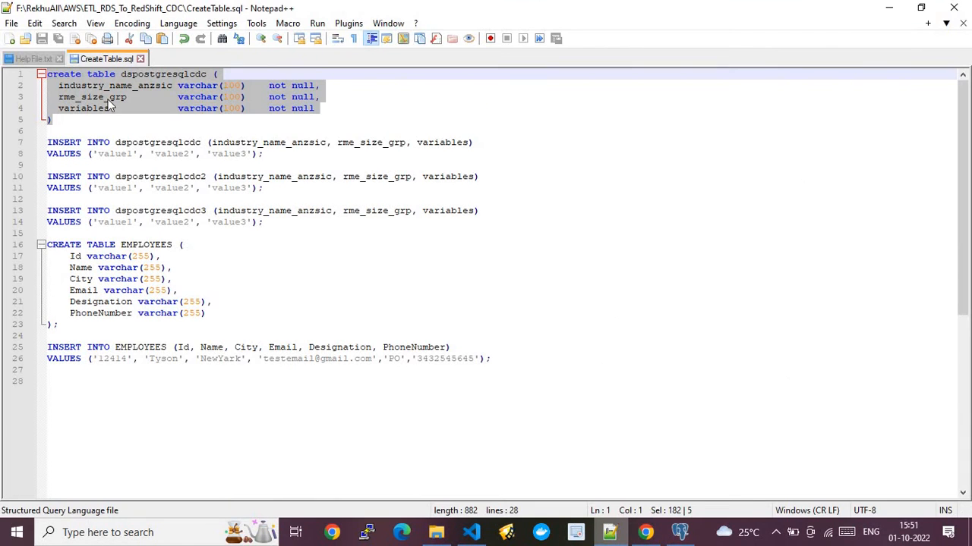
left_click(33, 60)
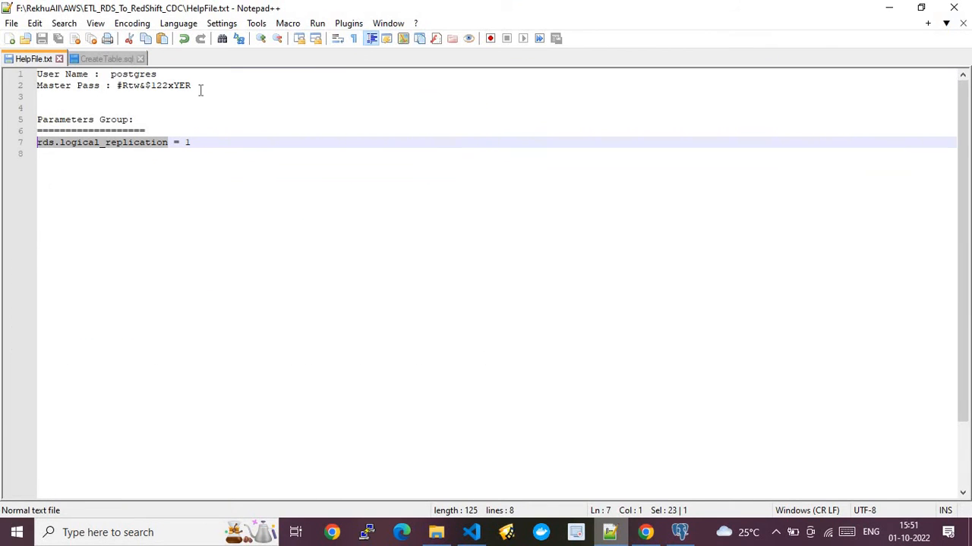
left_click_drag(195, 87, 35, 74)
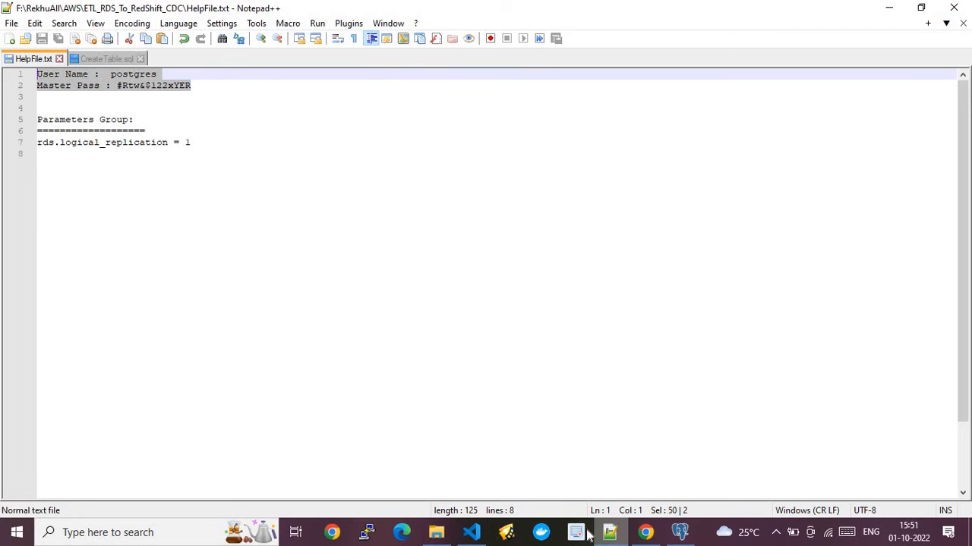
left_click(645, 532)
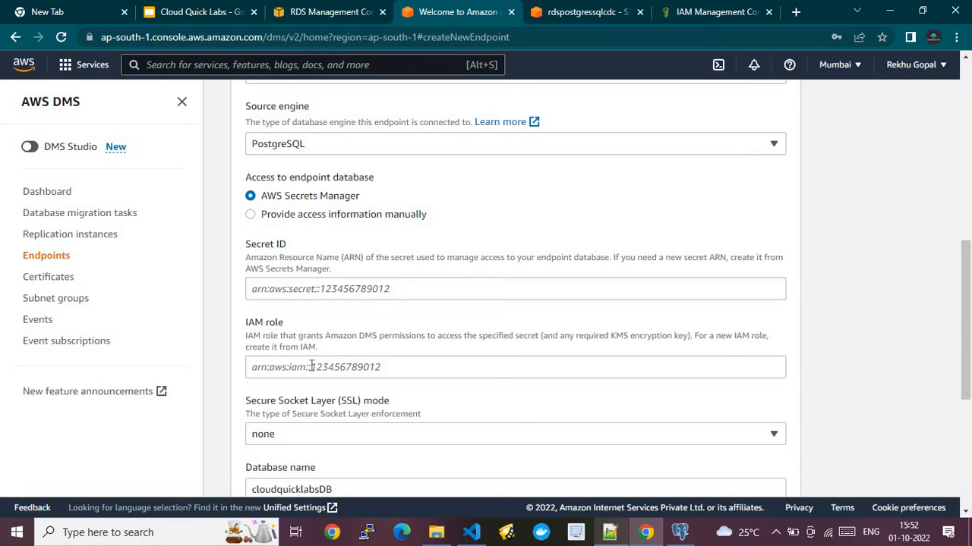
- Switch to manual access details and check port 5432, user postgres, and database cloudquicklabsDB against pgAdmin
left_click(251, 217)
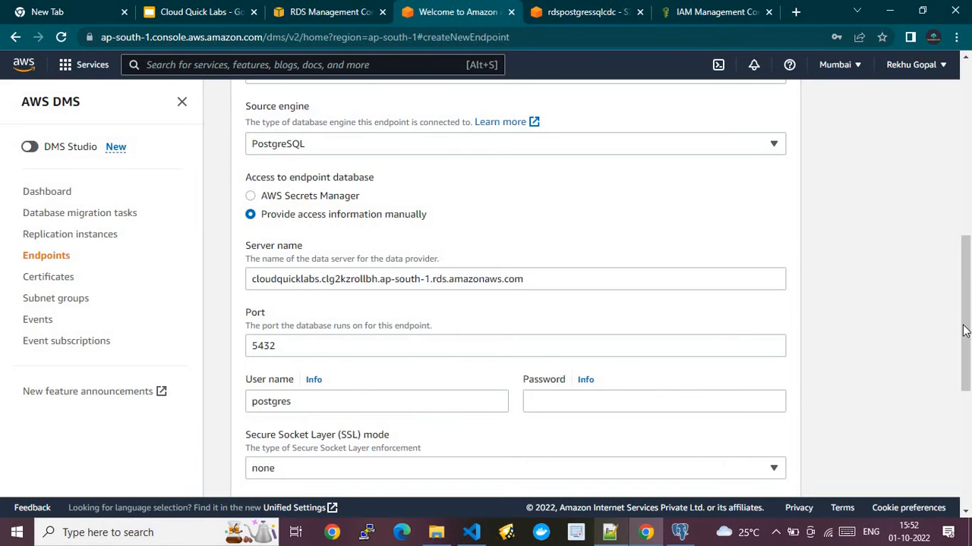
left_click_drag(965, 332, 963, 378)
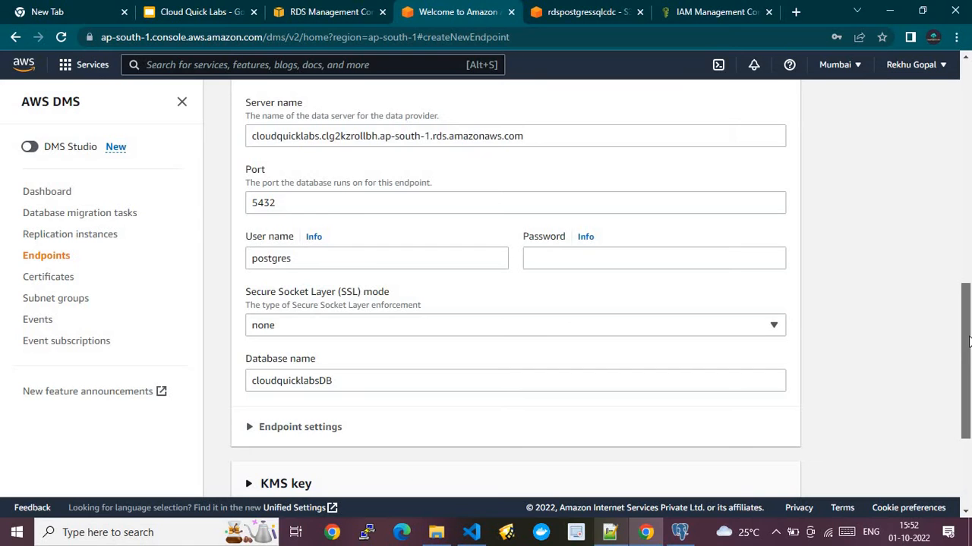
scroll(439, 243, "down", 1)
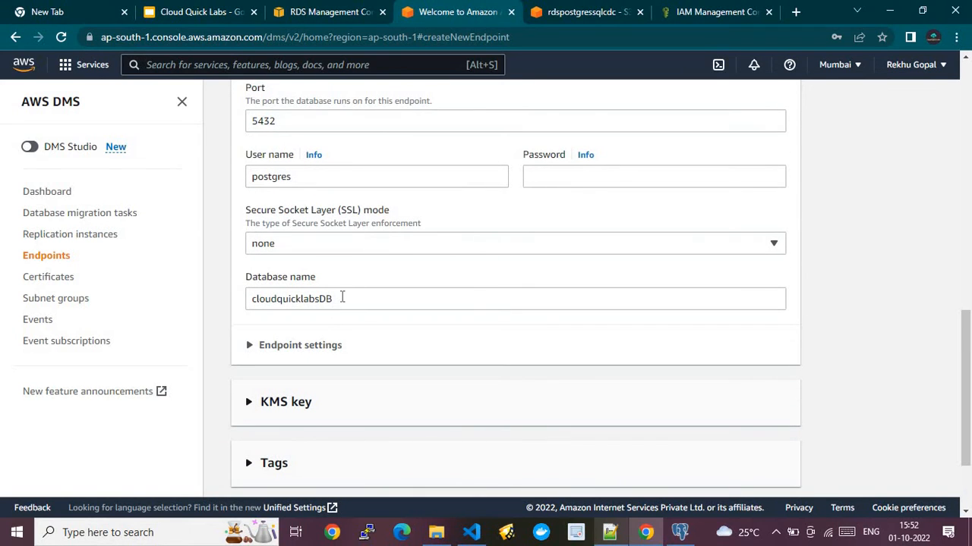
left_click(679, 532)
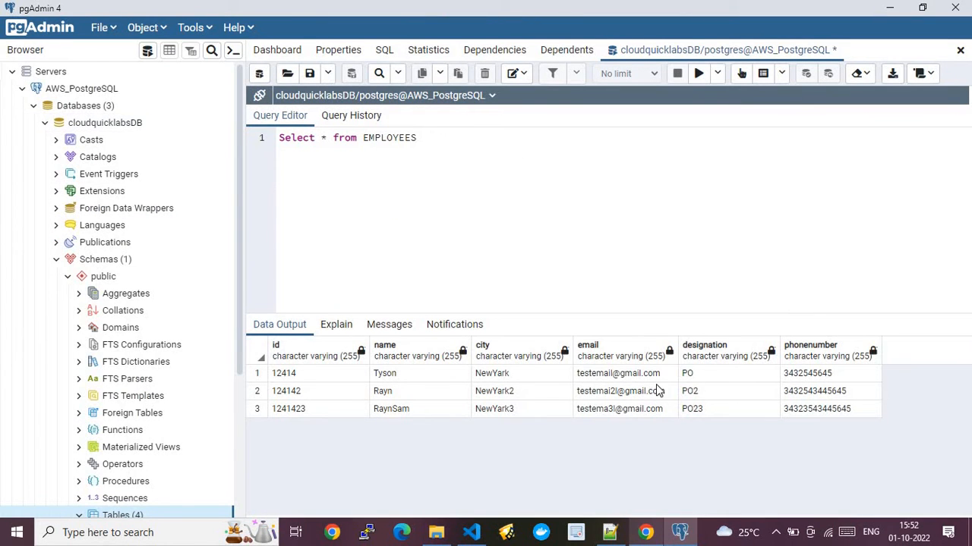
left_click(890, 8)
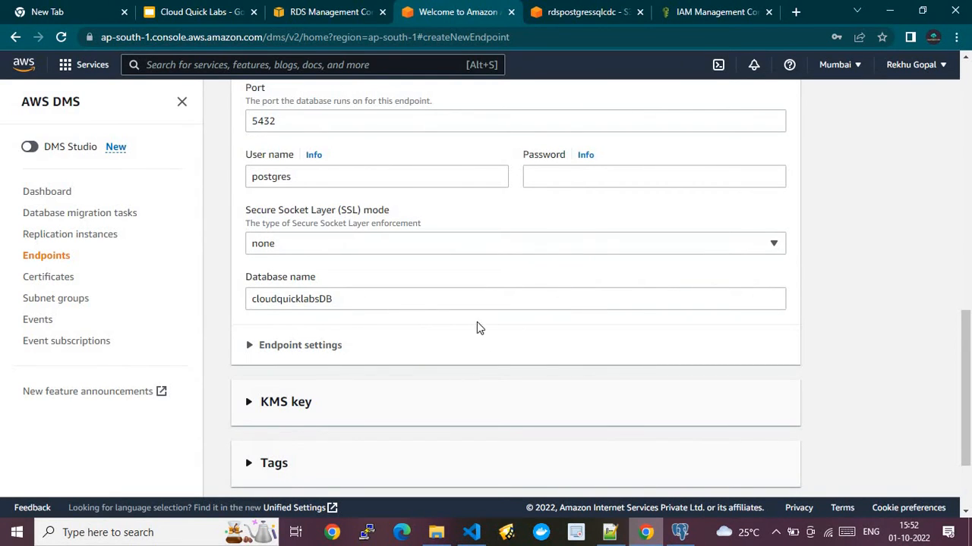
- Expand Endpoint settings, then add and remove an empty setting row
left_click(251, 346)
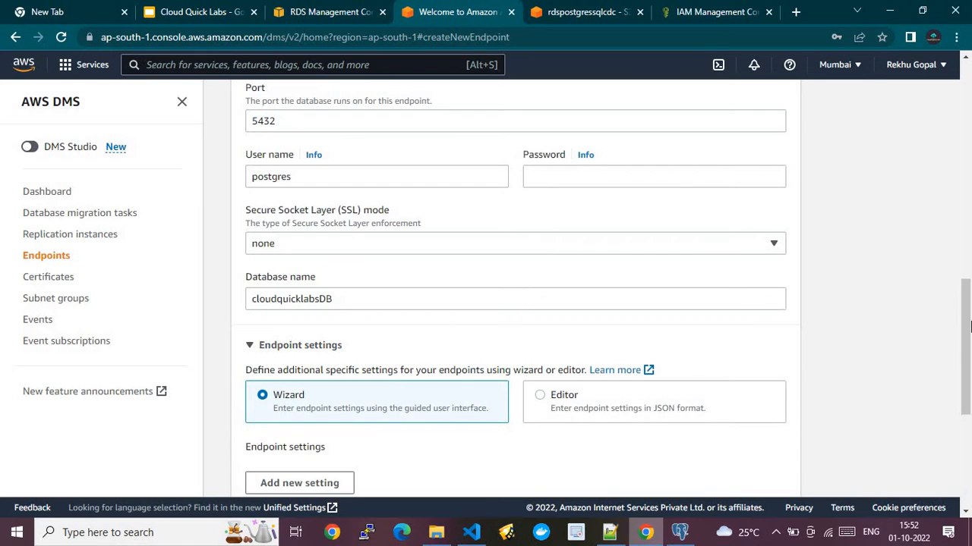
left_click_drag(967, 339, 968, 405)
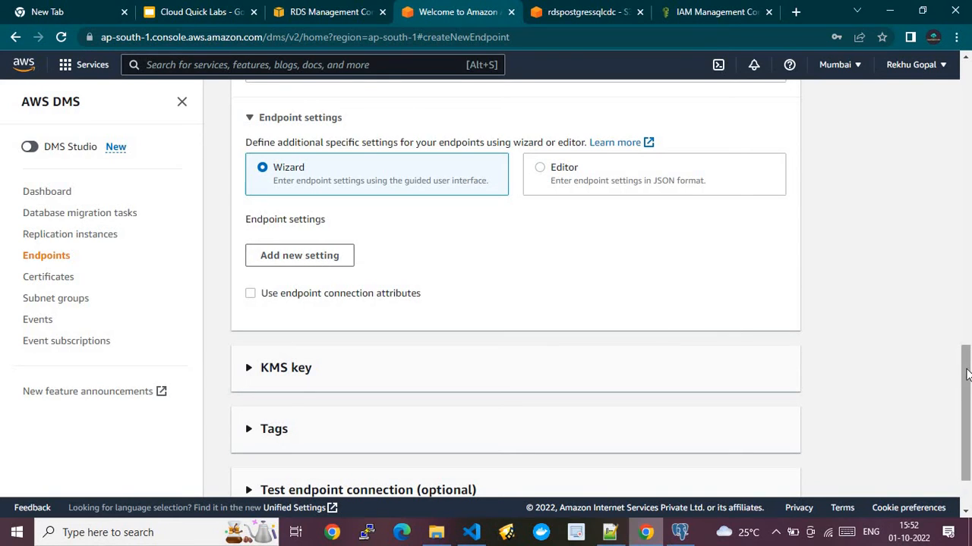
scroll(966, 376, "down", 1)
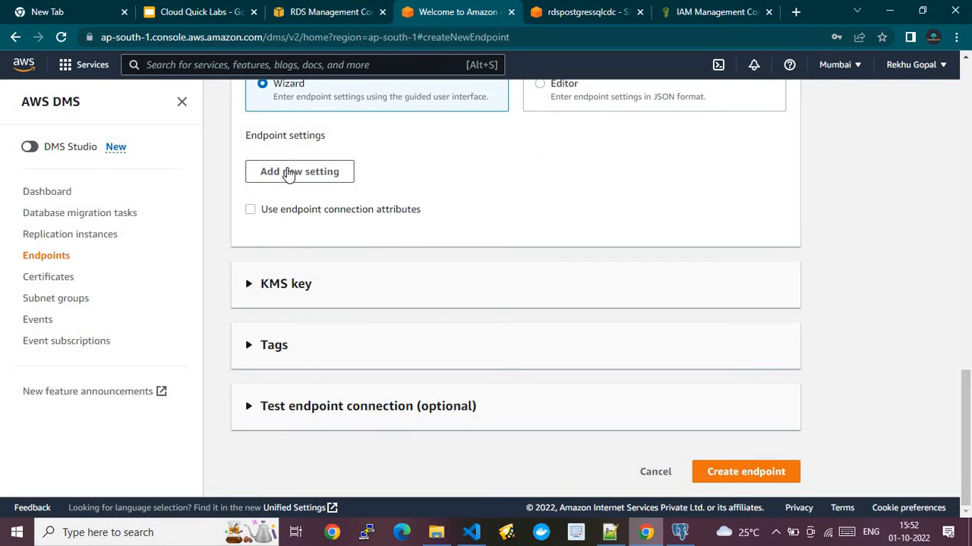
left_click(284, 173)
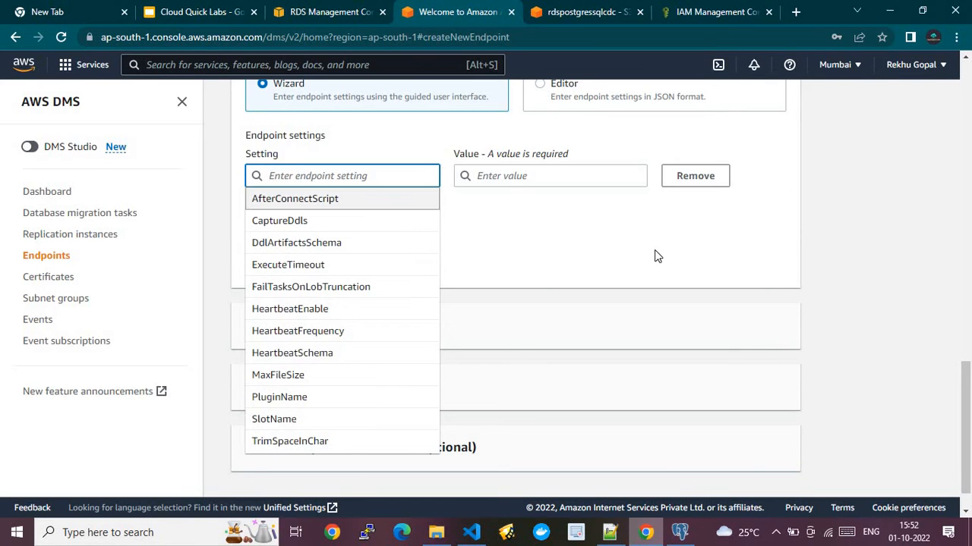
left_click(710, 179)
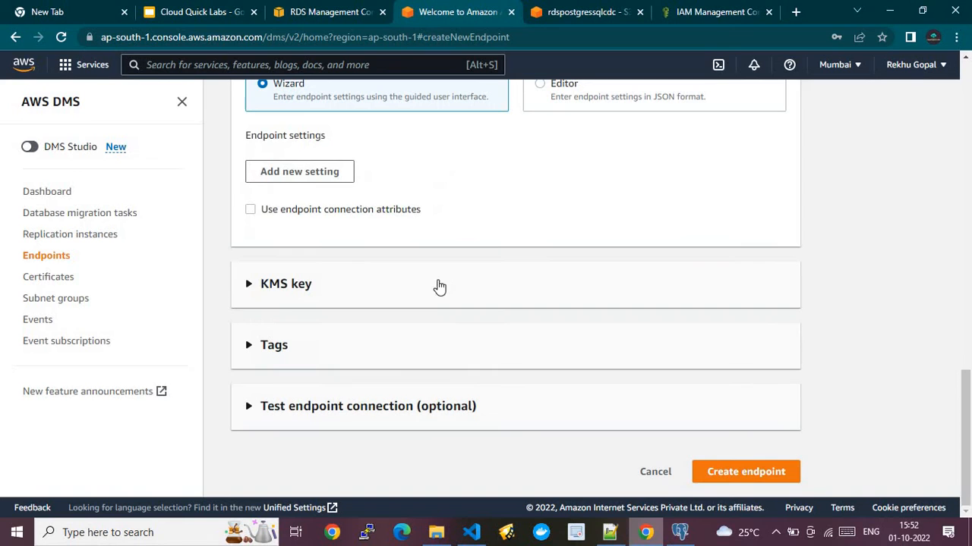
- Expand the KMS key and Tags sections, then return to the Endpoints list
left_click(242, 283)
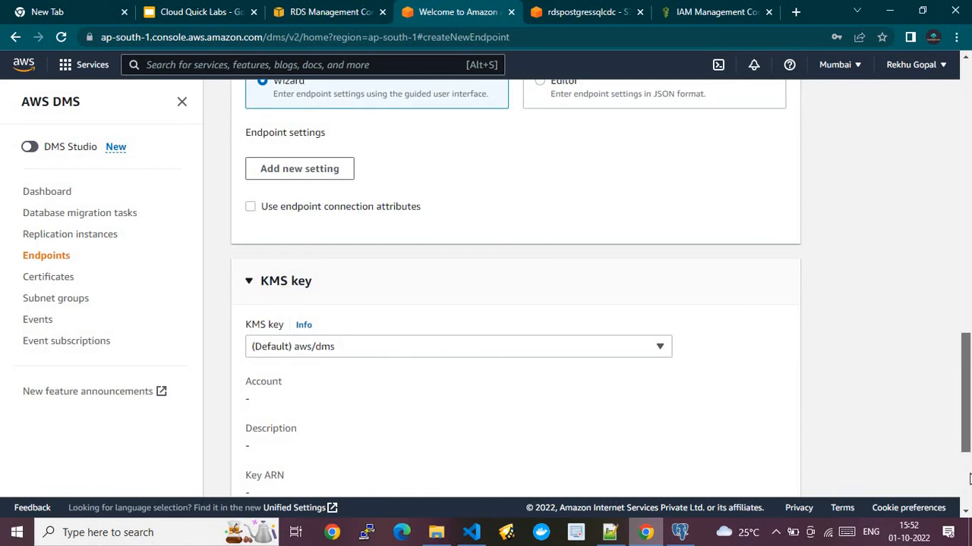
scroll(401, 393, "down", 3)
left_click(271, 347)
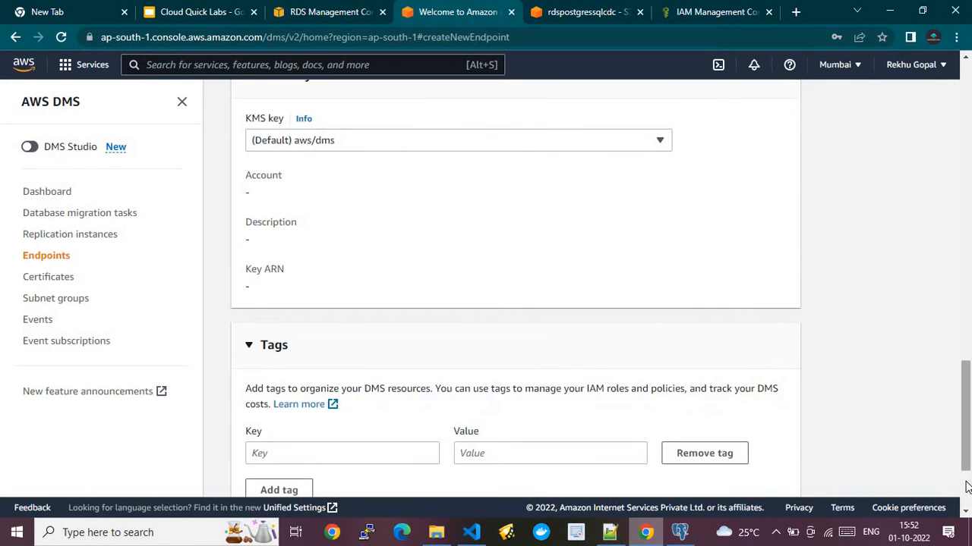
scroll(967, 487, "down", 2)
left_click_drag(966, 430, 968, 475)
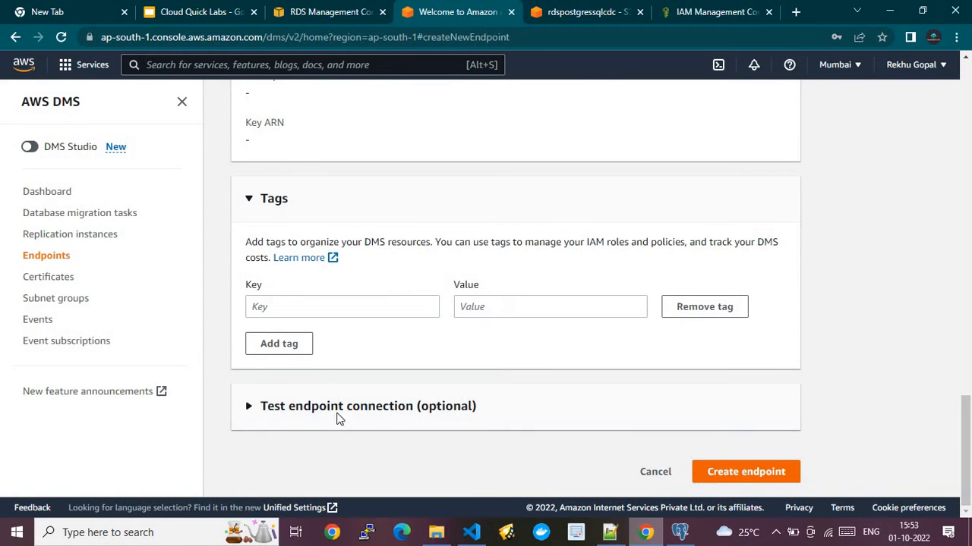
left_click(57, 262)
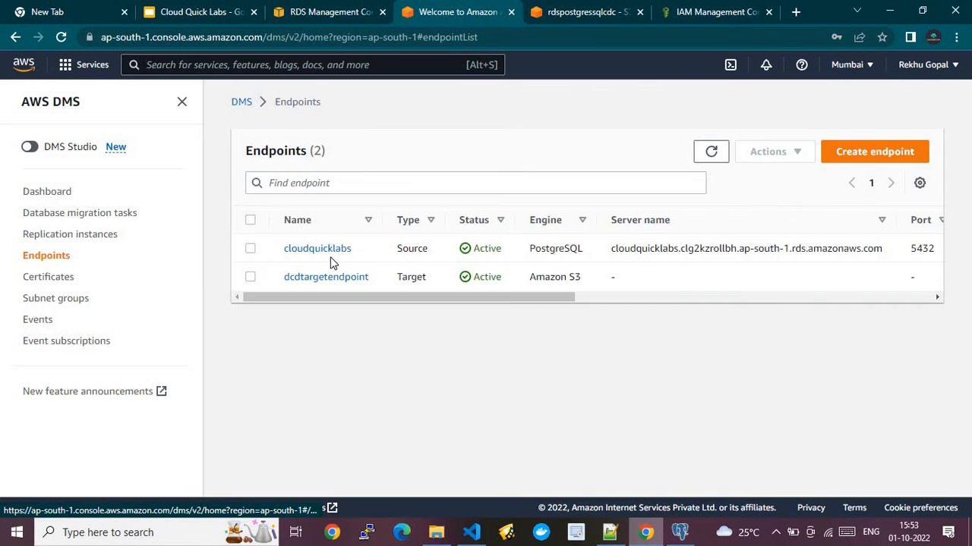
- Inspect the cloudquicklabs endpoint's connections, schemas, and settings JSON, then go back to Endpoints
left_click(317, 251)
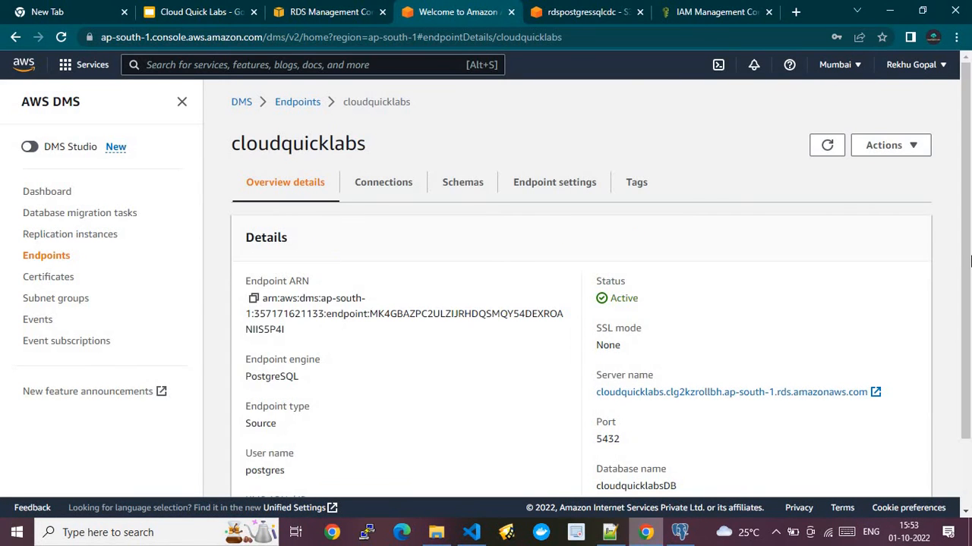
scroll(967, 300, "down", 2)
left_click_drag(967, 309, 964, 304)
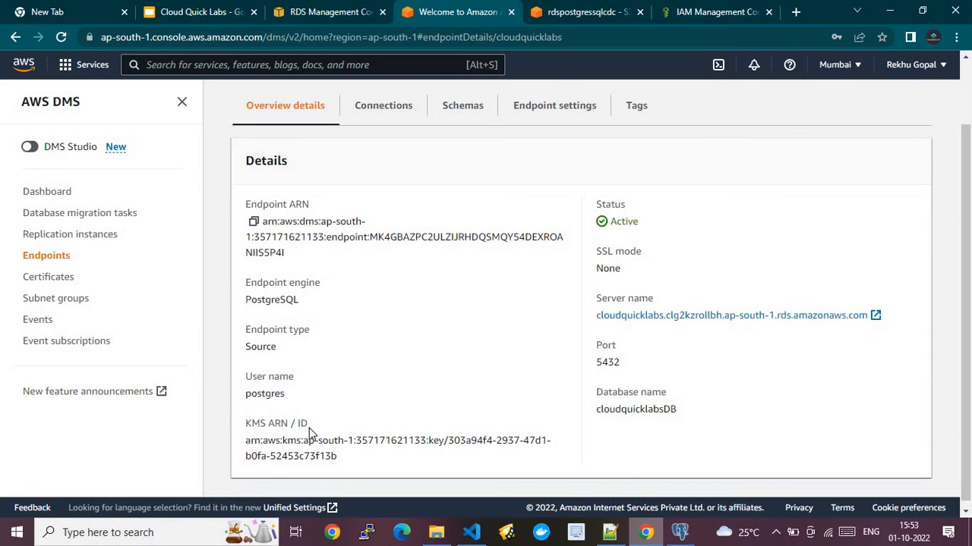
left_click(379, 107)
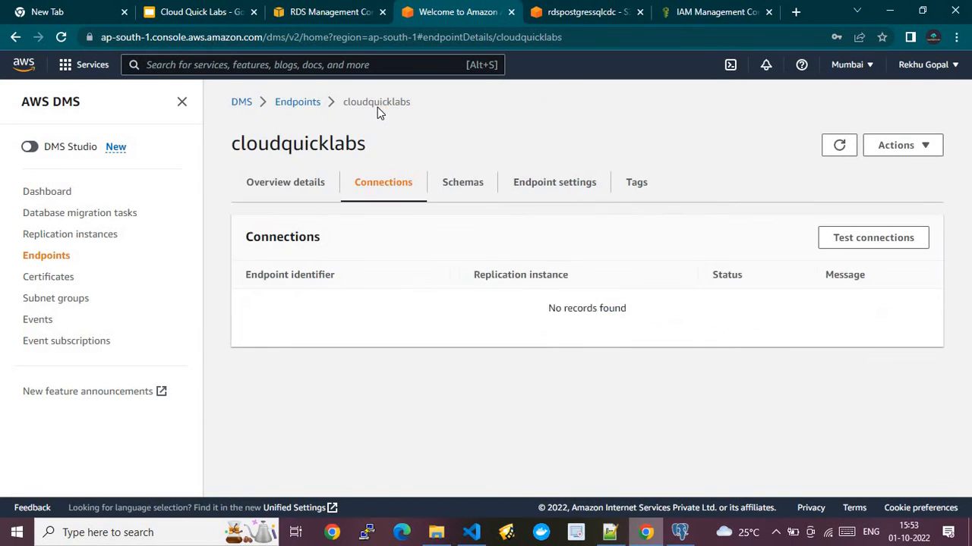
left_click(472, 188)
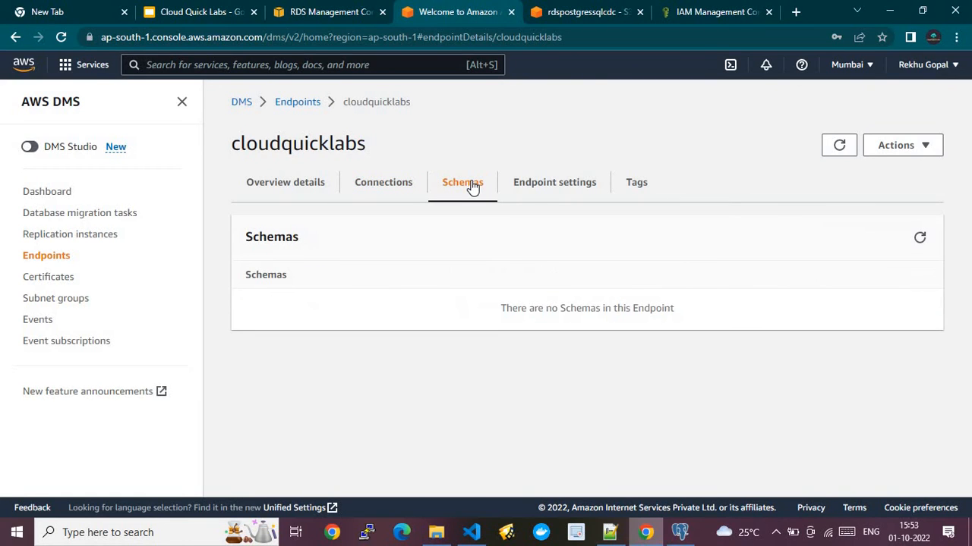
left_click(528, 188)
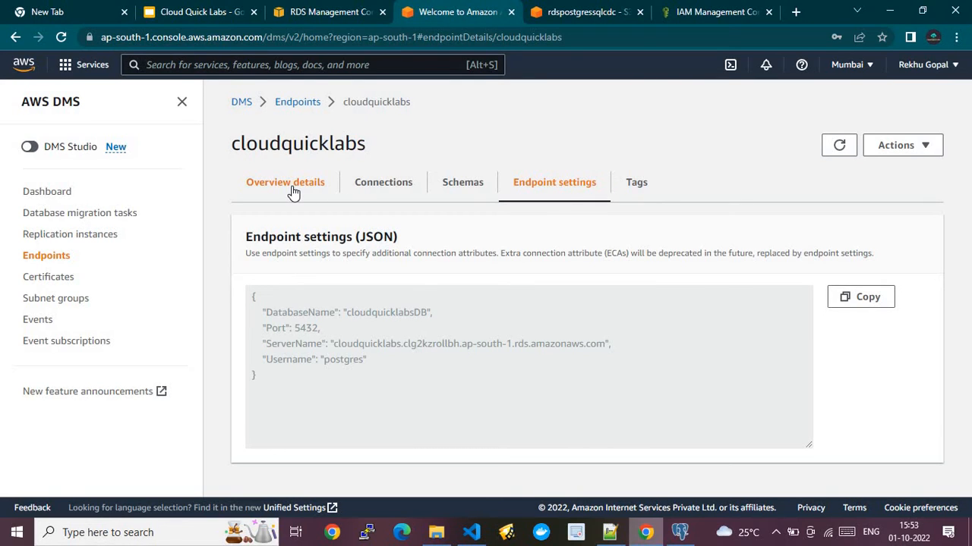
left_click(282, 105)
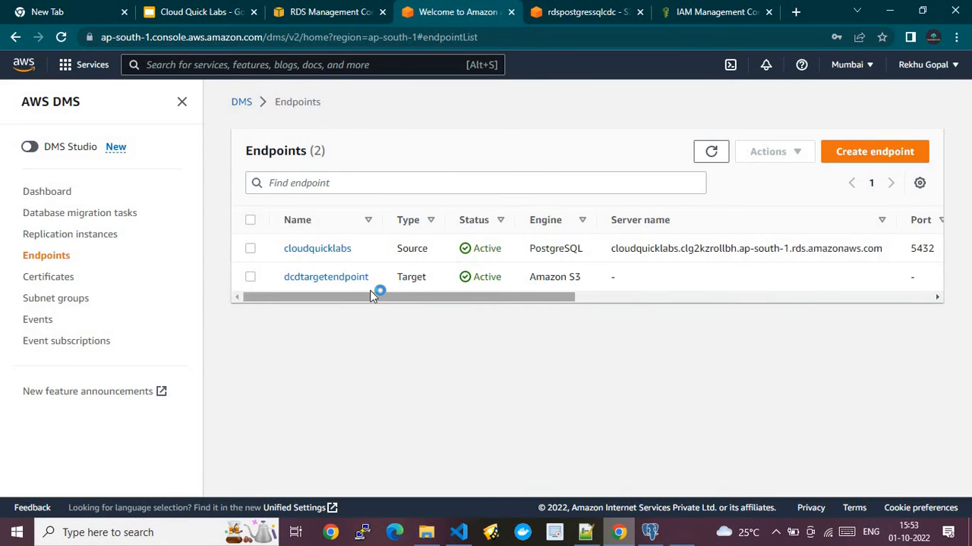
- Create a target endpoint with identifier 'test' and ARN name 'Test-a-1'
left_click(858, 156)
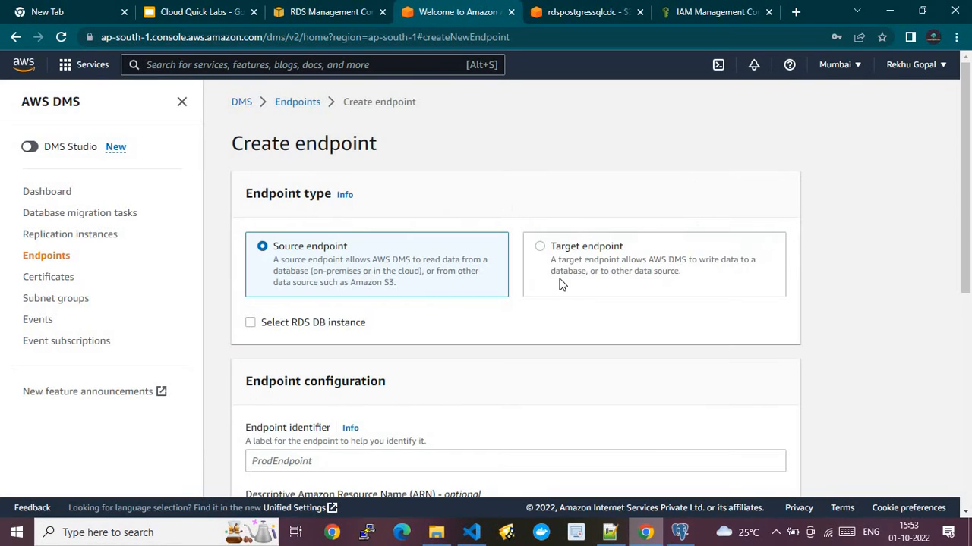
left_click(541, 247)
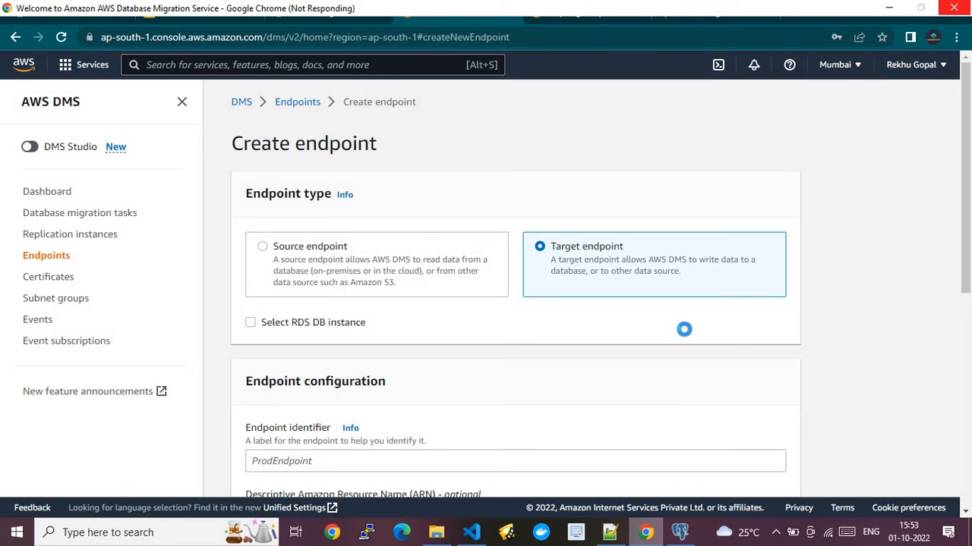
scroll(685, 334, "down", 2)
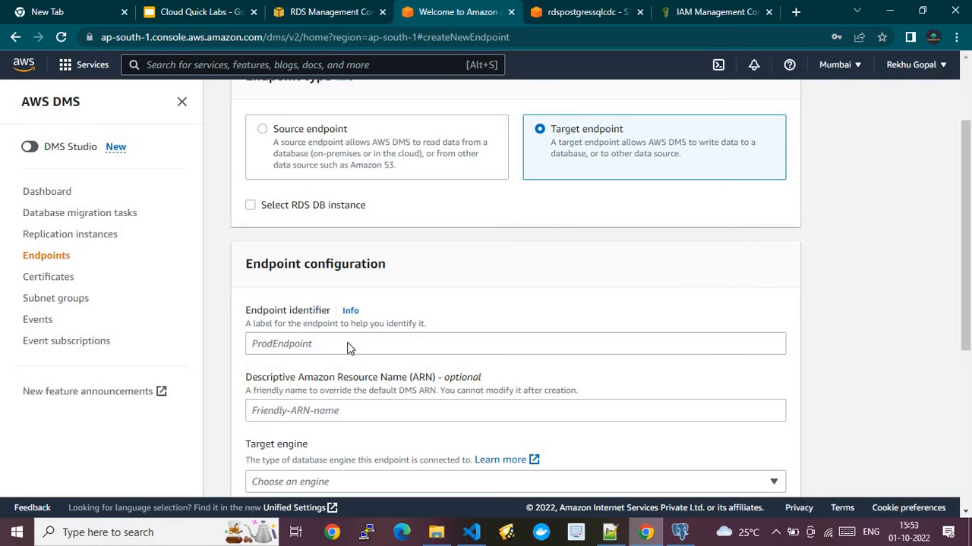
left_click(470, 344)
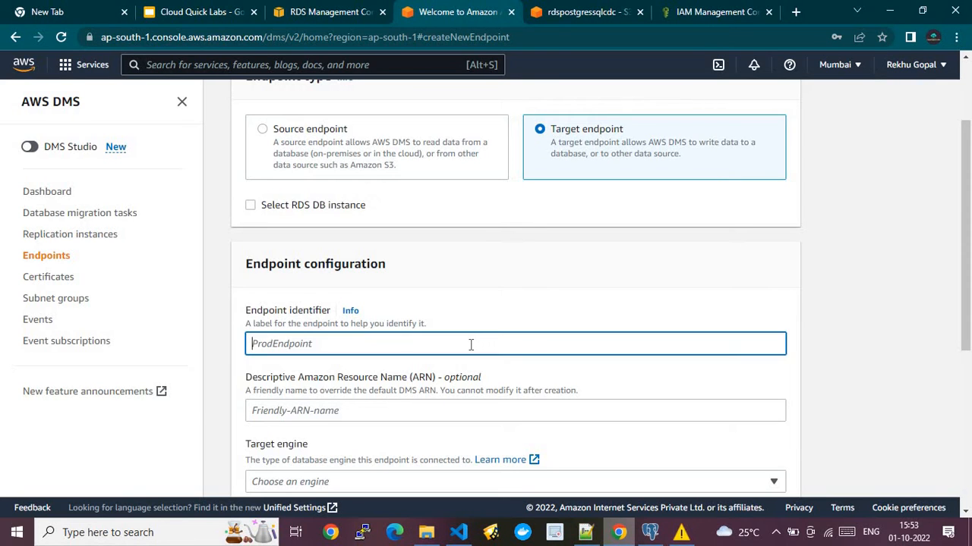
type("test")
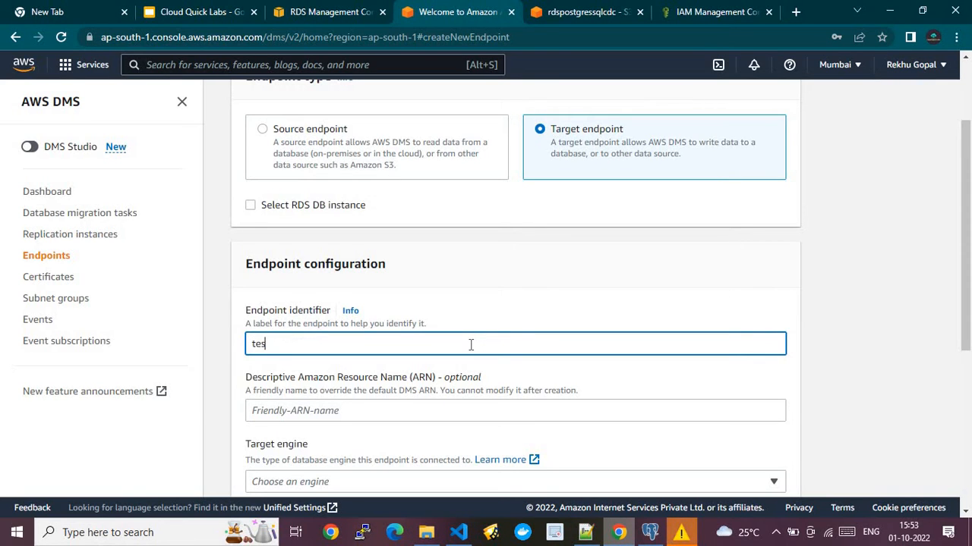
left_click(411, 410)
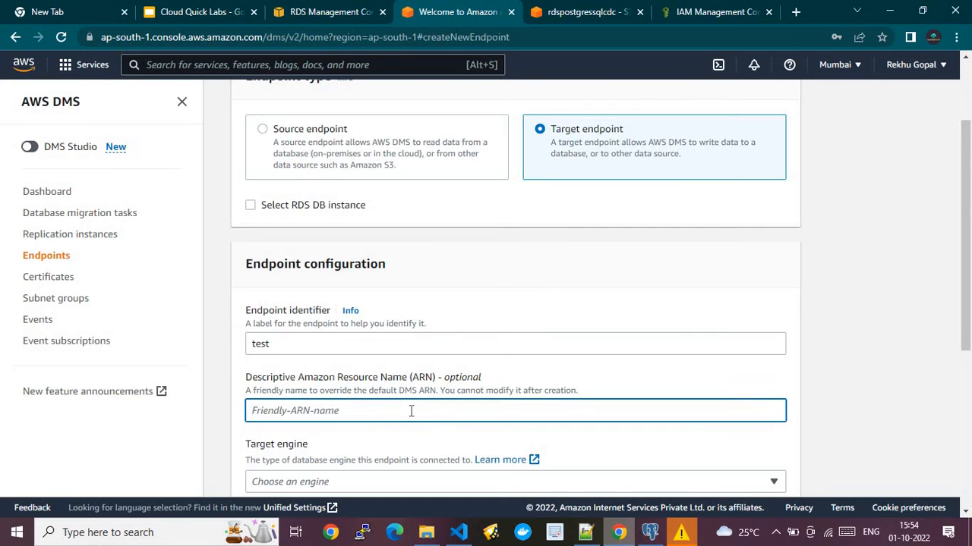
type("Test-a-1")
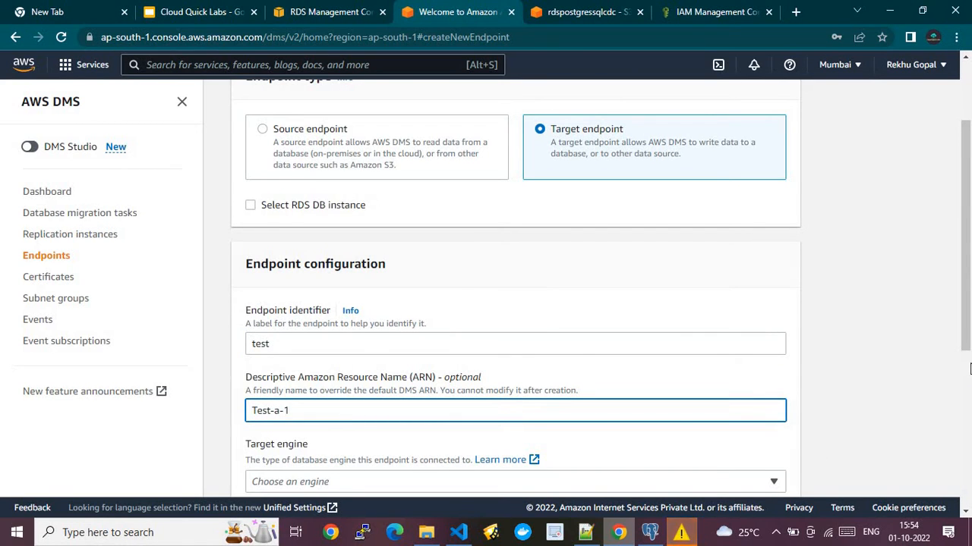
- Choose Amazon S3 as the target engine by searching 's3'
scroll(970, 378, "down", 4)
scroll(408, 195, "up", 1)
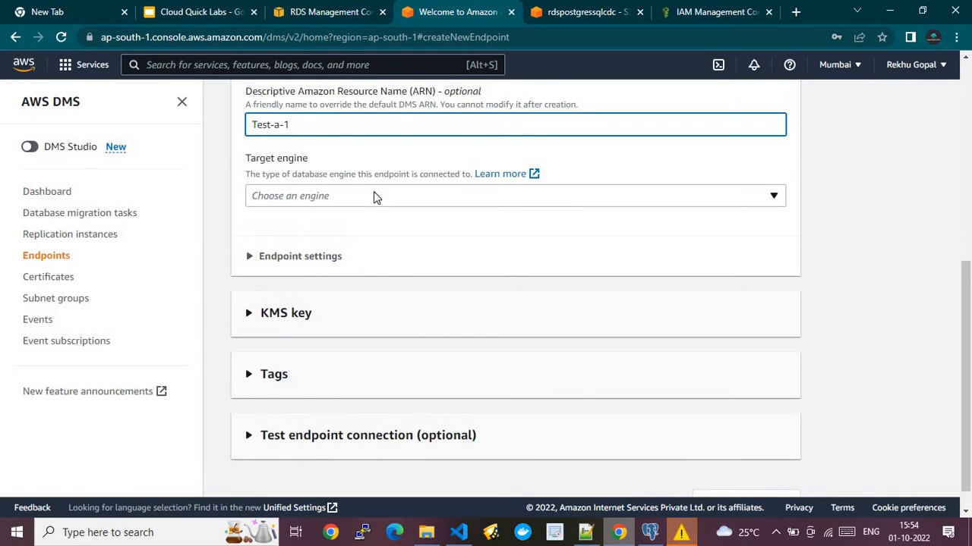
left_click(373, 196)
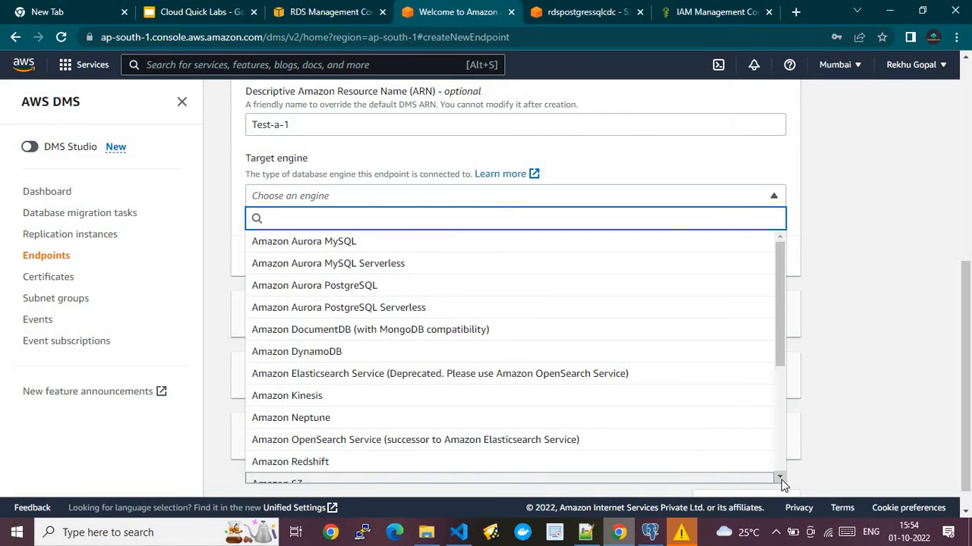
scroll(781, 484, "down", 2)
scroll(348, 306, "down", 1)
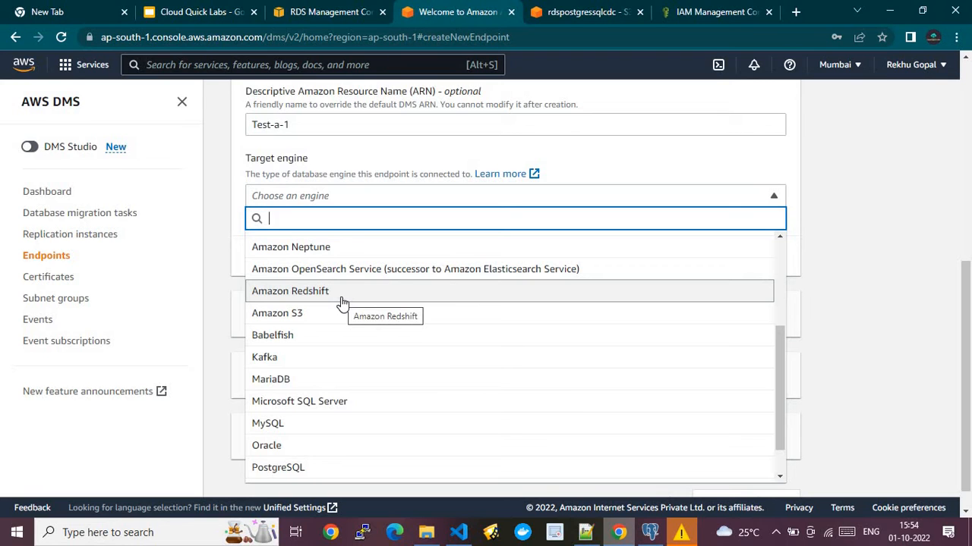
left_click(872, 365)
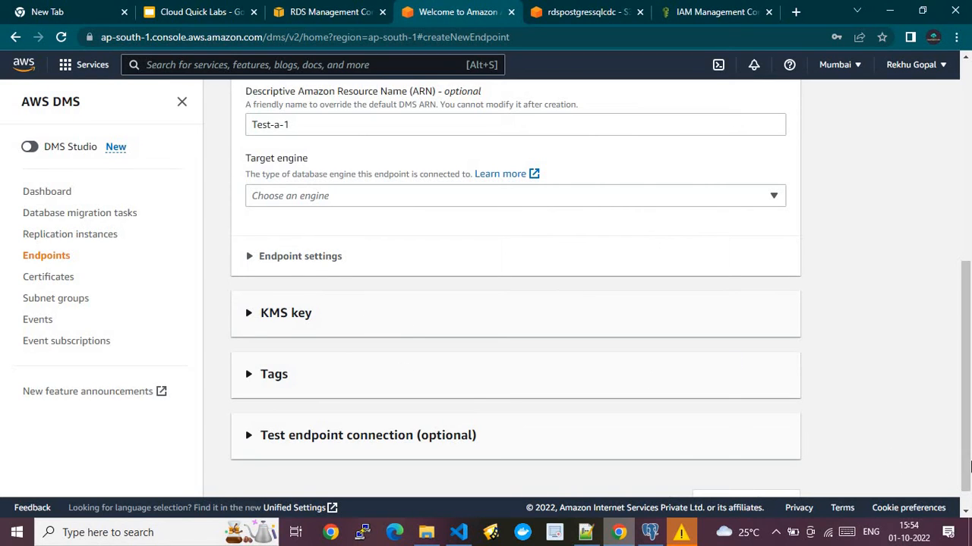
left_click(488, 196)
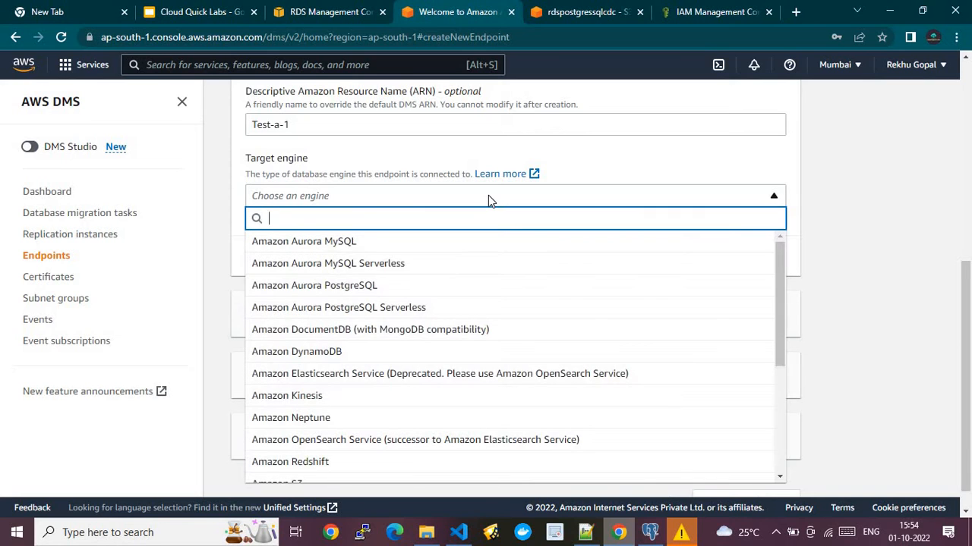
type("s3")
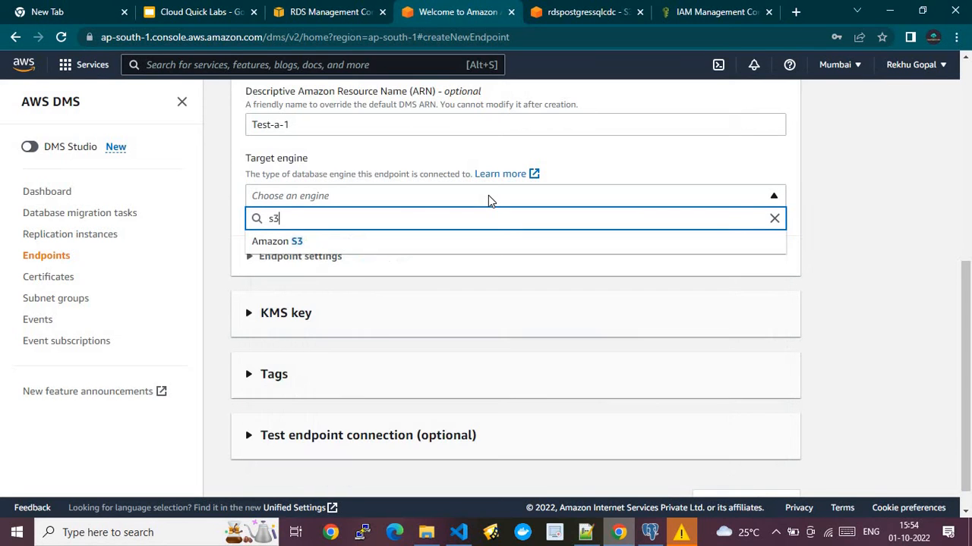
left_click(292, 243)
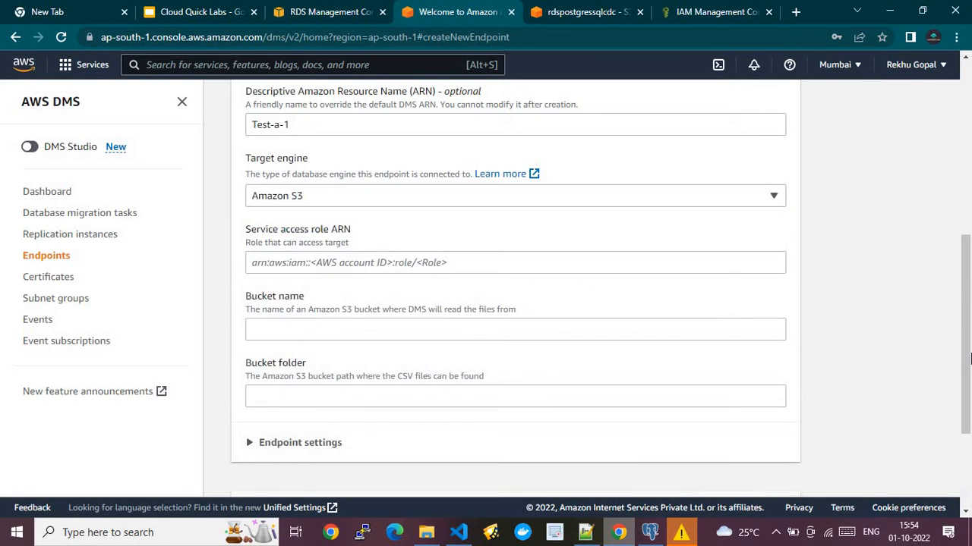
mouse_move(967, 349)
left_mouse_down()
mouse_move(965, 322)
mouse_move(965, 358)
left_mouse_up()
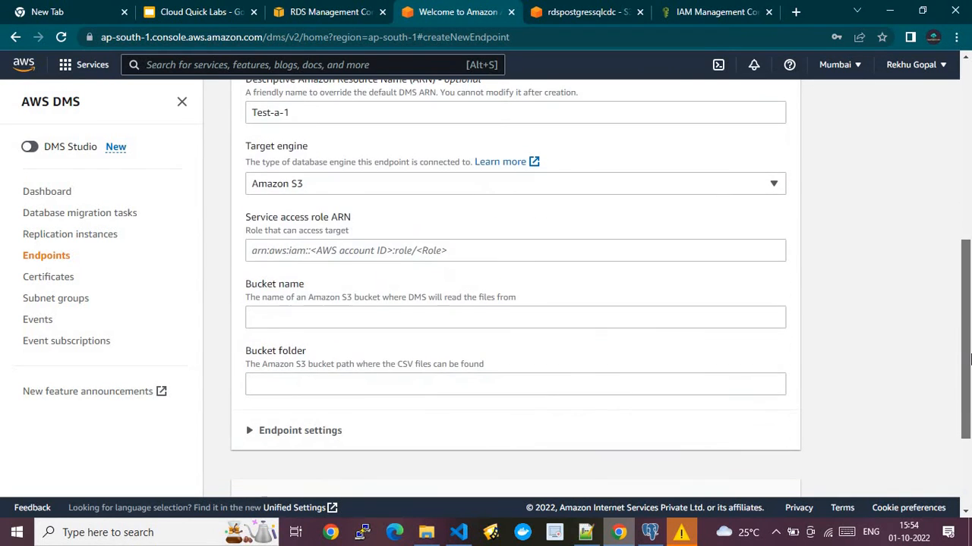
left_click(400, 250)
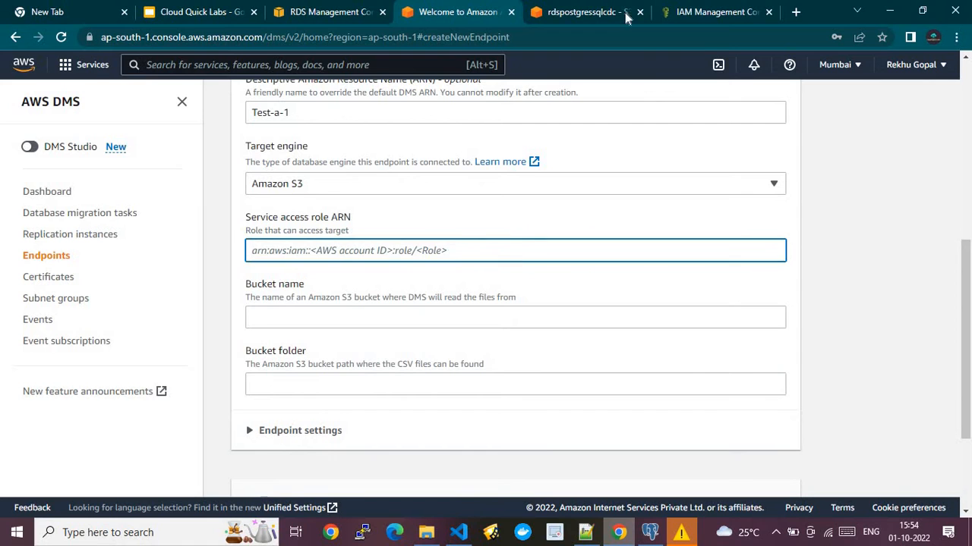
- Find ETLlambdaAccessRole in IAM and confirm its trust policy lists dms.amazonaws.com
left_click(687, 10)
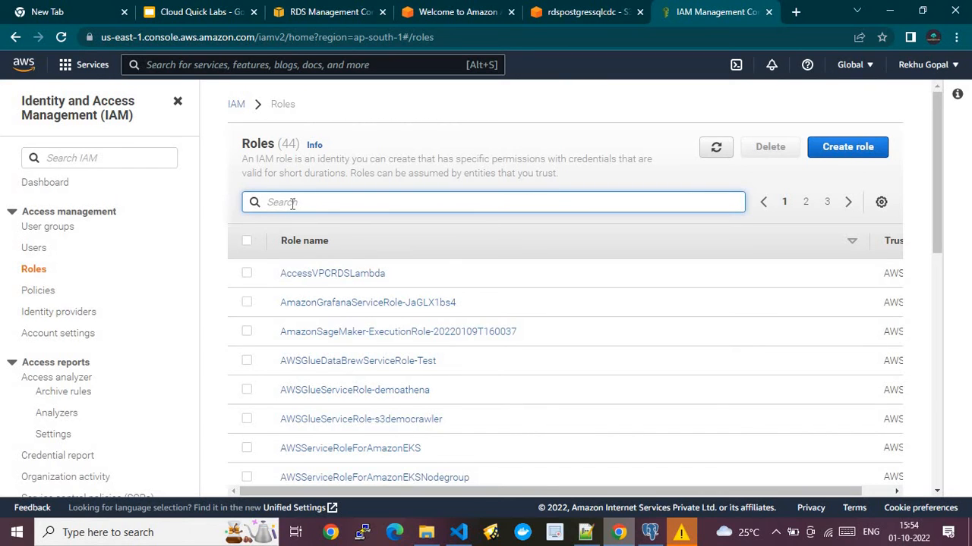
type("ETL")
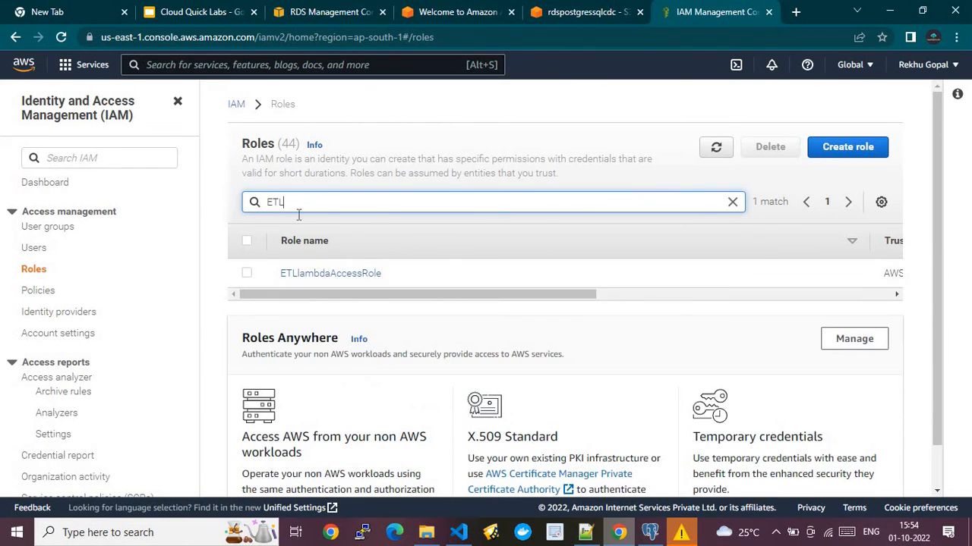
left_click(340, 278)
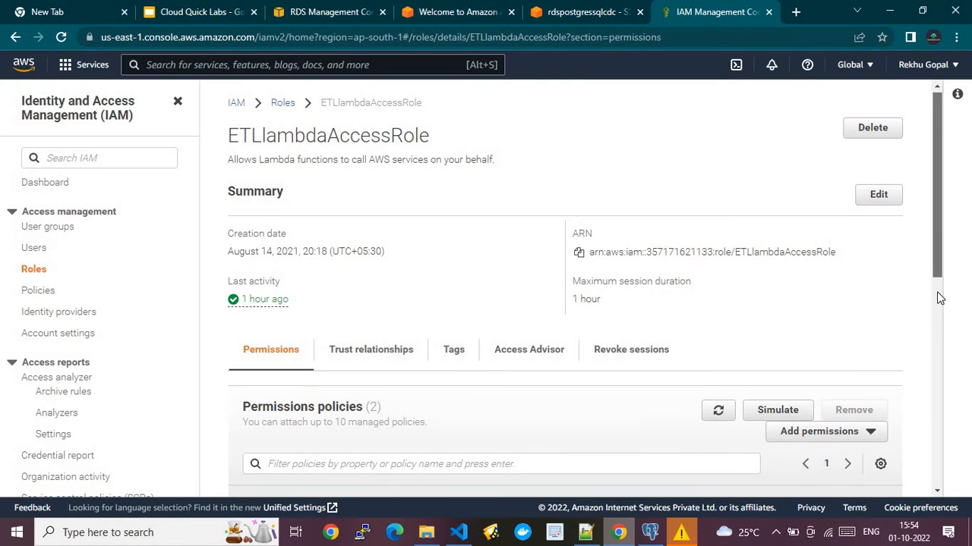
scroll(939, 298, "down", 3)
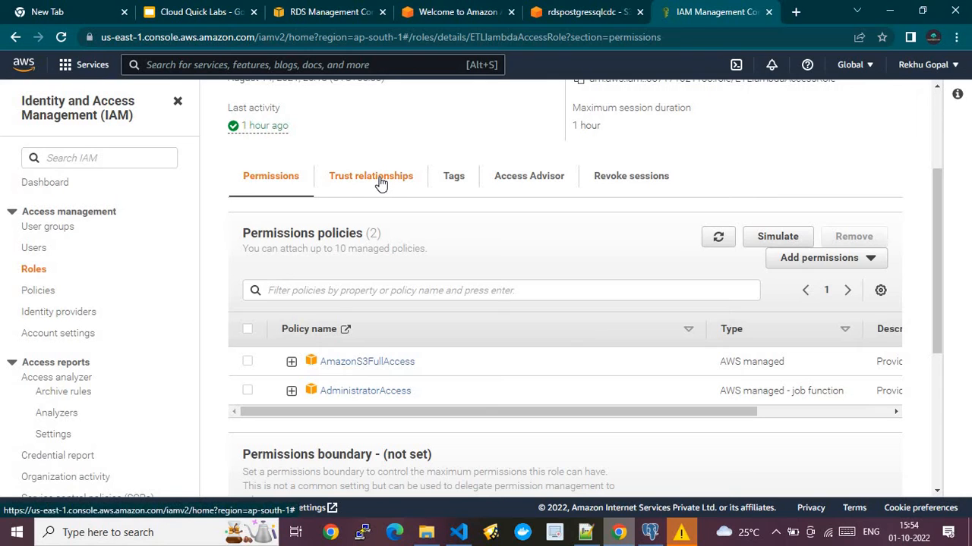
left_click(381, 183)
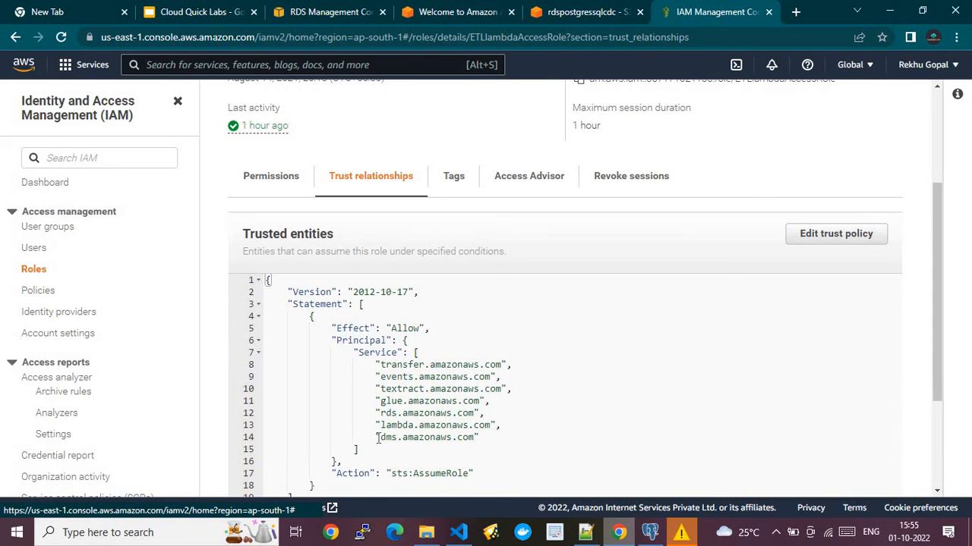
left_click_drag(378, 439, 480, 437)
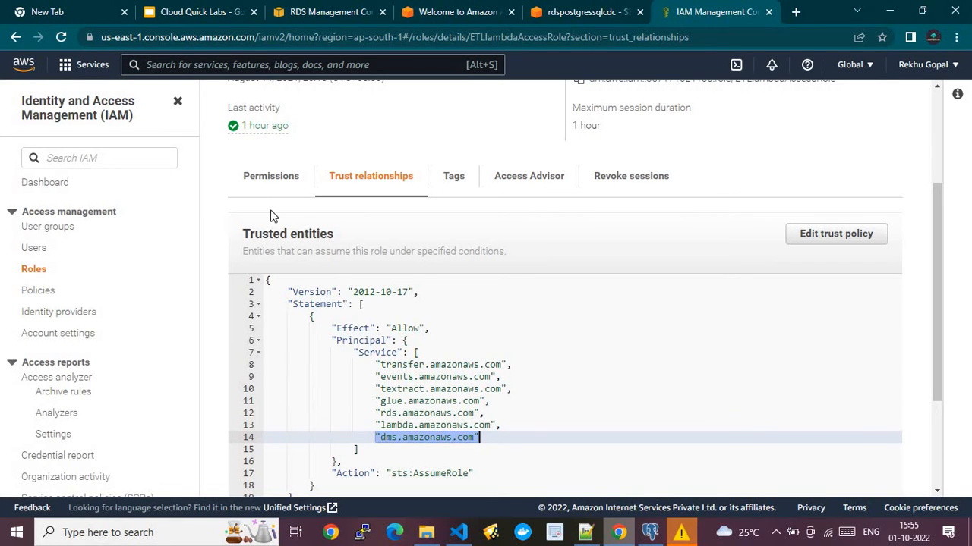
left_click(265, 190)
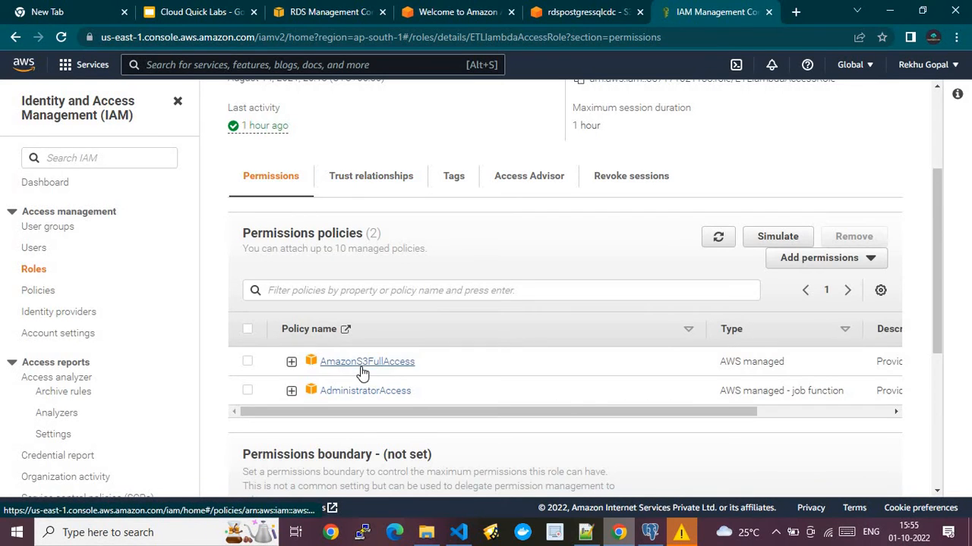
left_click(935, 109)
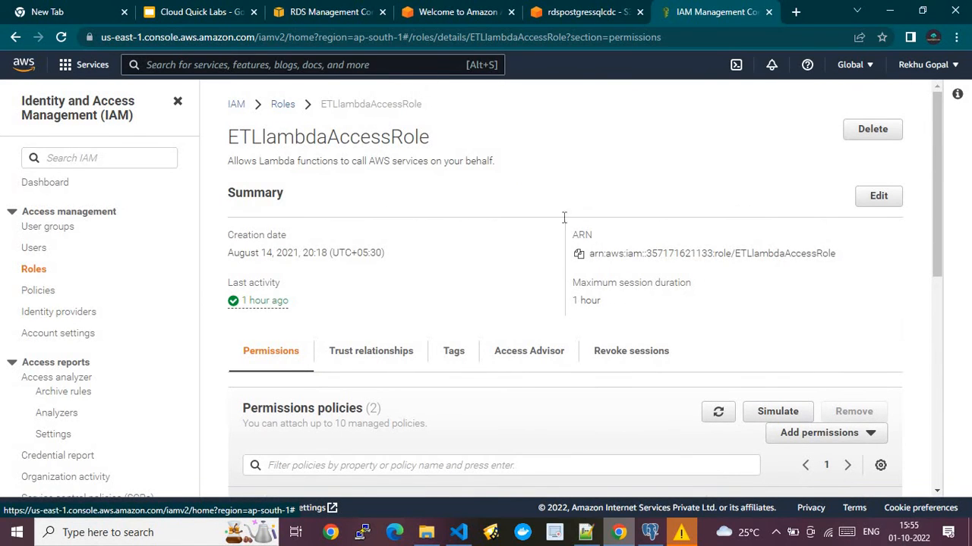
left_click(427, 12)
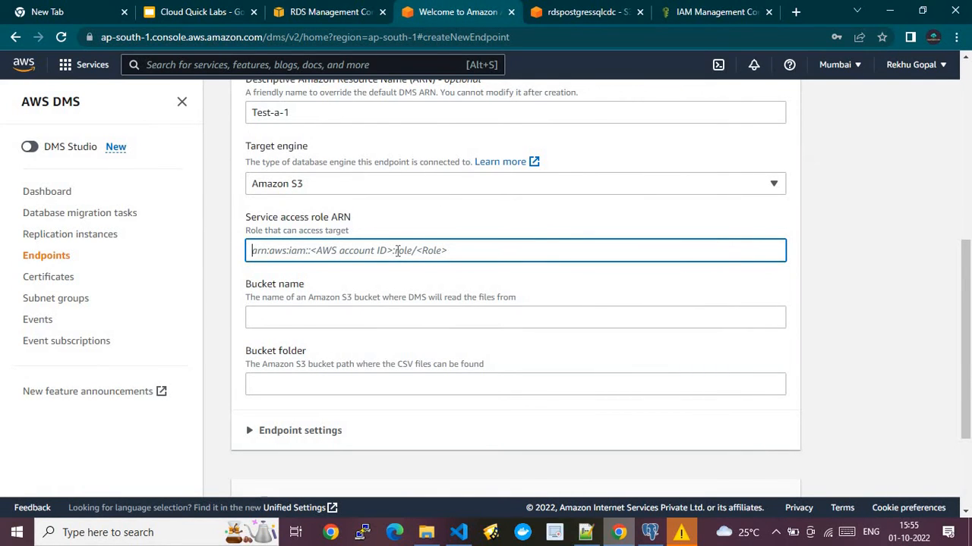
- Get the bucket name rdspostgressqlcdc from the S3 page for the endpoint's bucket field
left_click(394, 317)
left_click(574, 17)
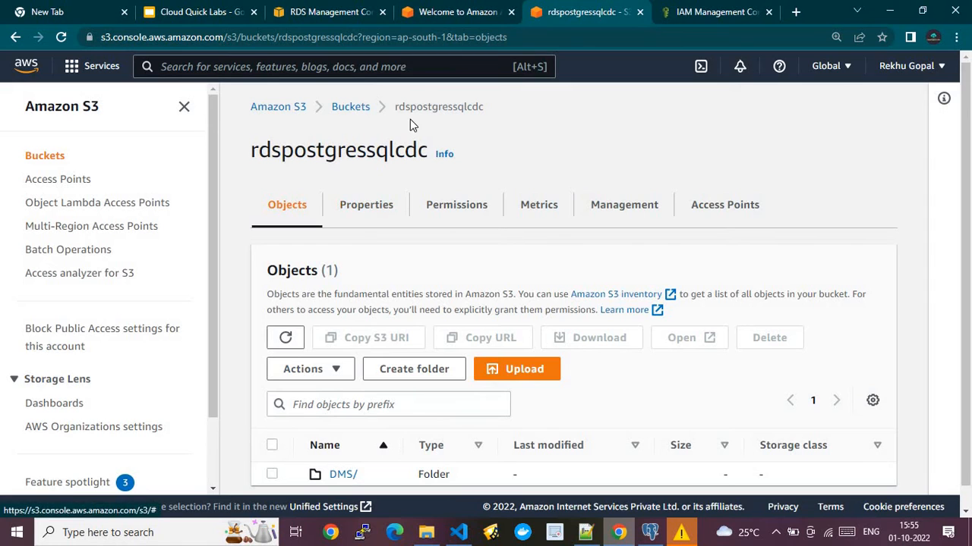
double_click(363, 154)
left_click(470, 8)
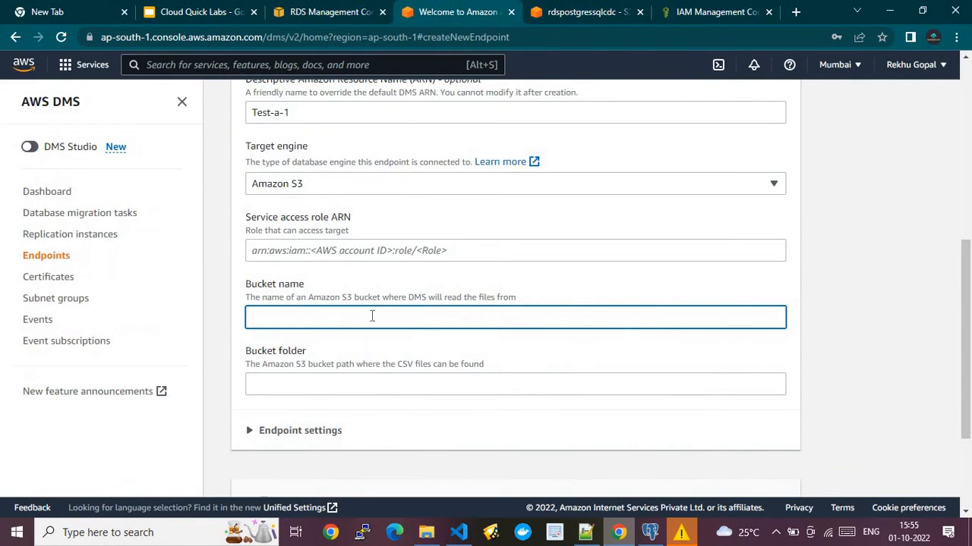
left_click(369, 386)
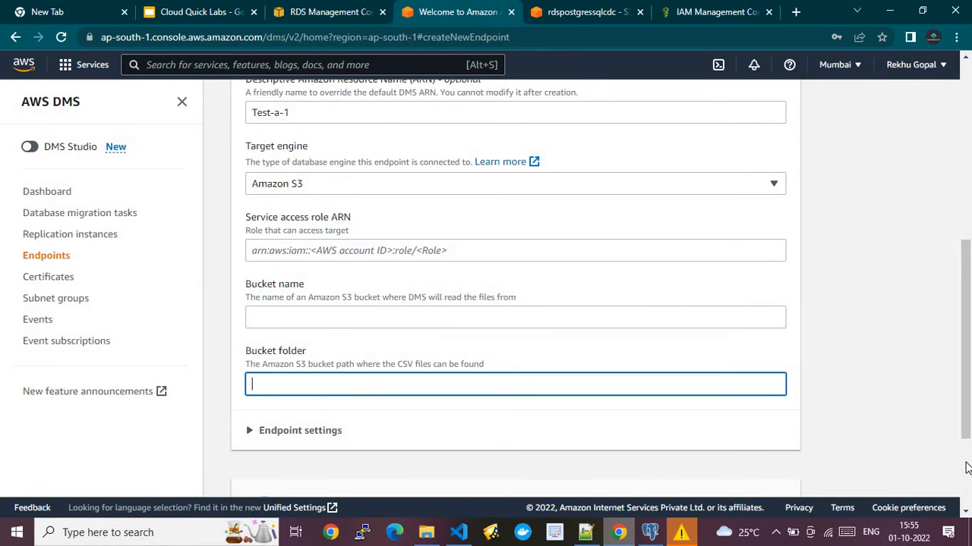
scroll(966, 468, "down", 3)
left_click(257, 282)
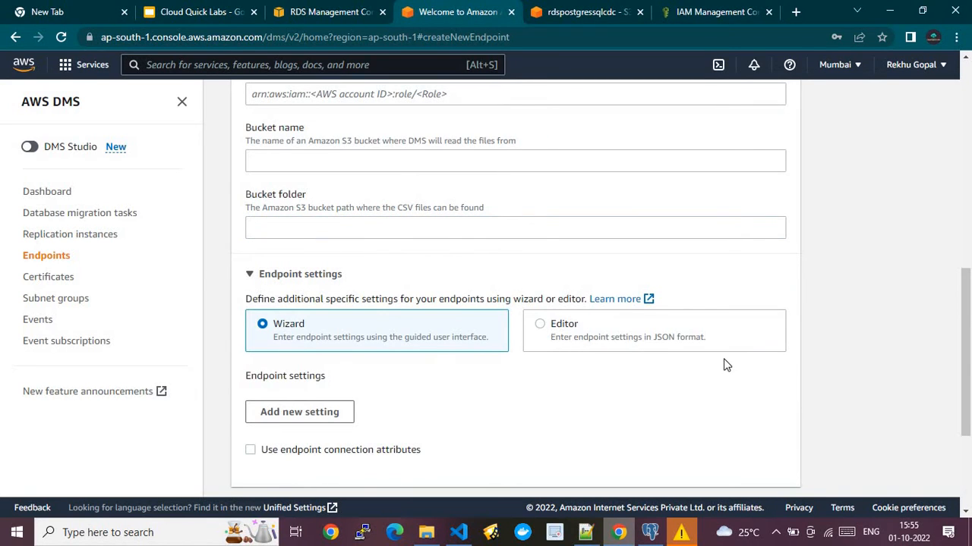
- Add and remove an endpoint setting row, then expand the Tags and Test endpoint connection sections
left_click_drag(965, 341, 953, 442)
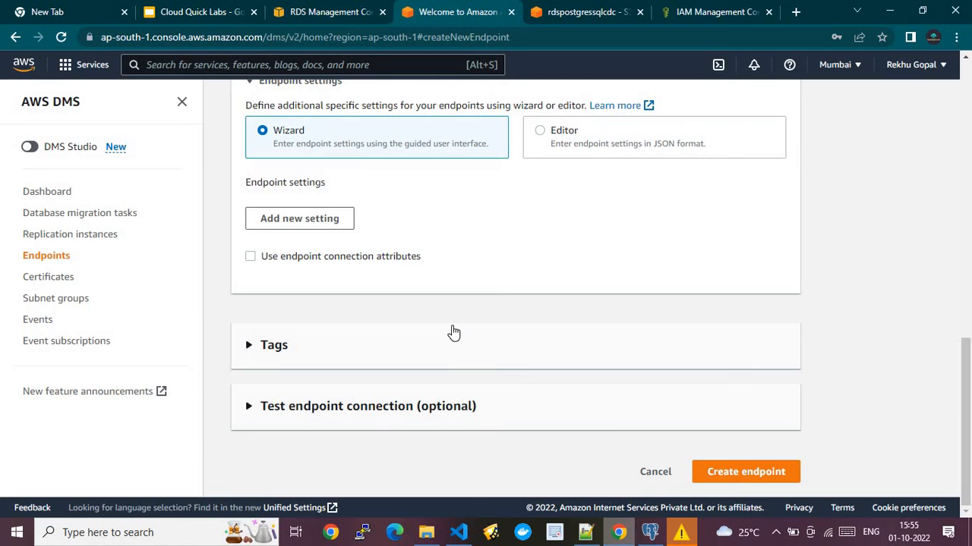
left_click(281, 221)
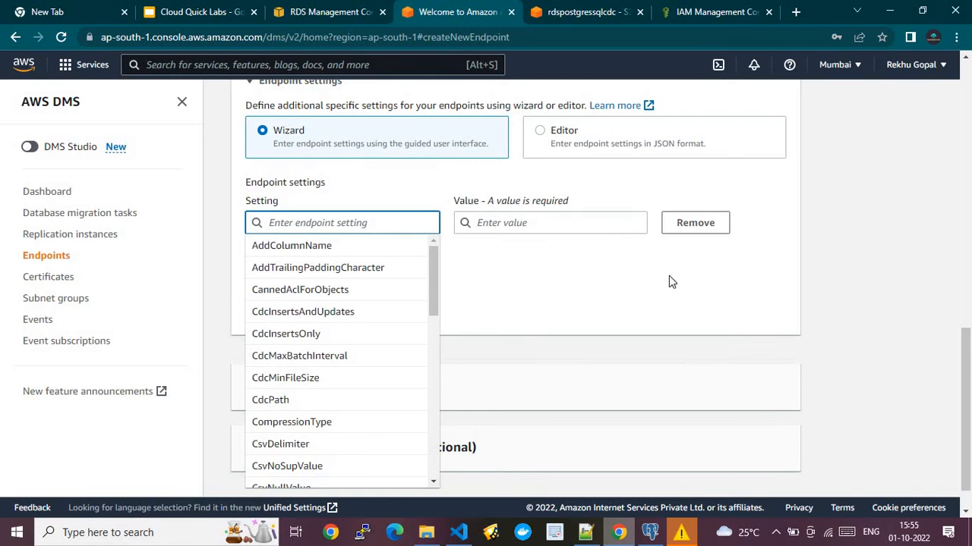
left_click(691, 224)
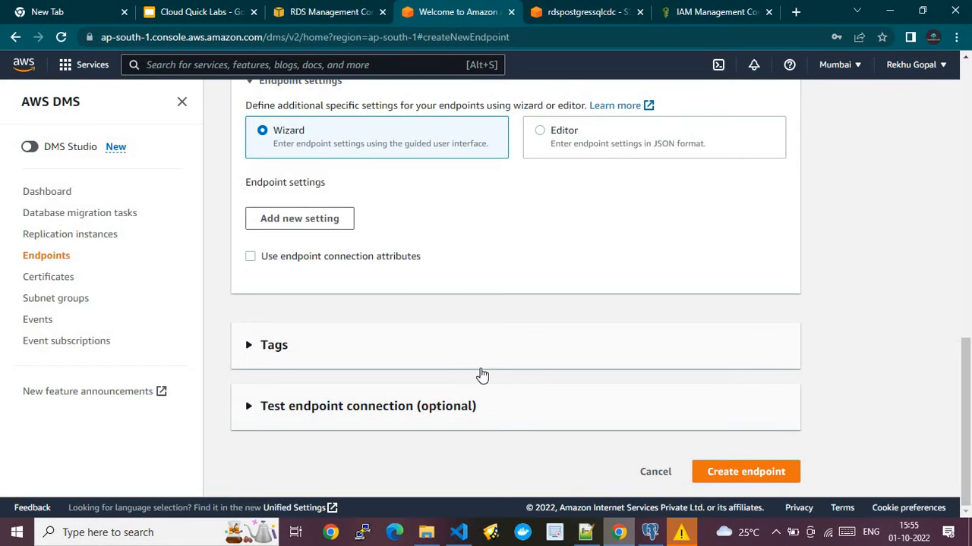
left_click(425, 351)
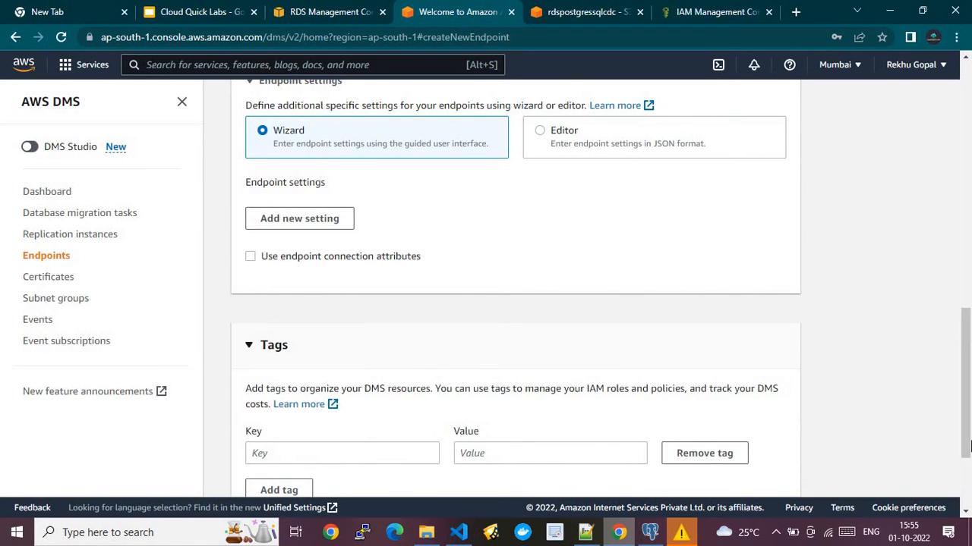
scroll(700, 449, "down", 2)
left_click(425, 409)
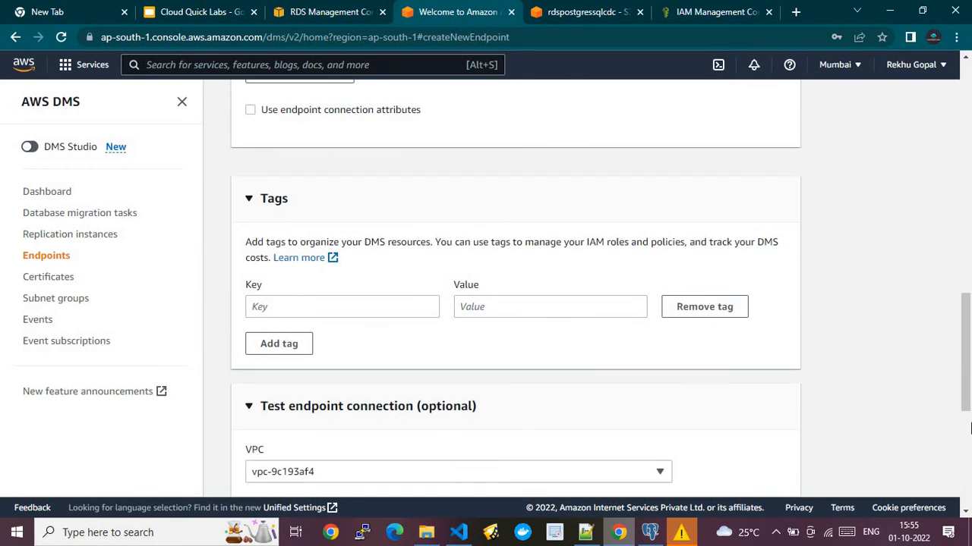
left_click(967, 438)
left_click_drag(968, 430, 966, 383)
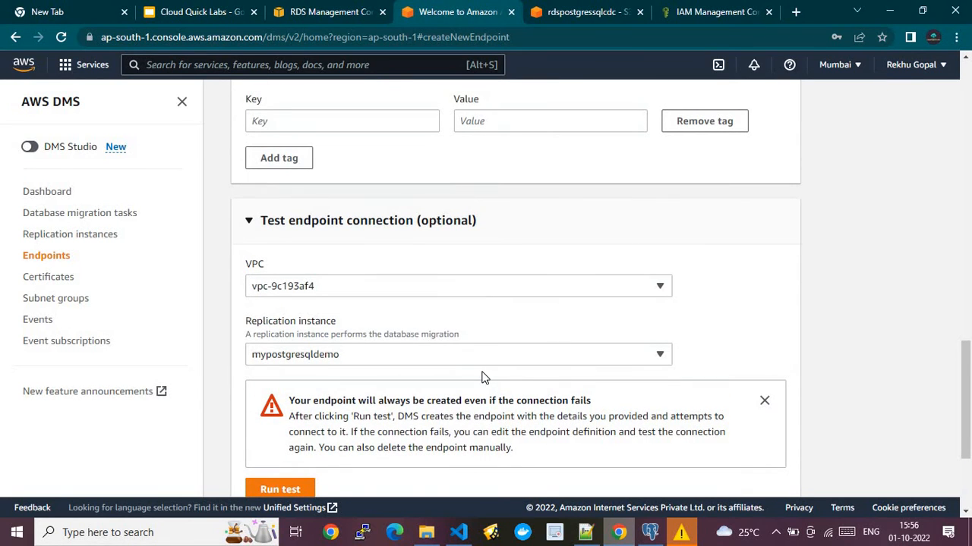
left_click(967, 475)
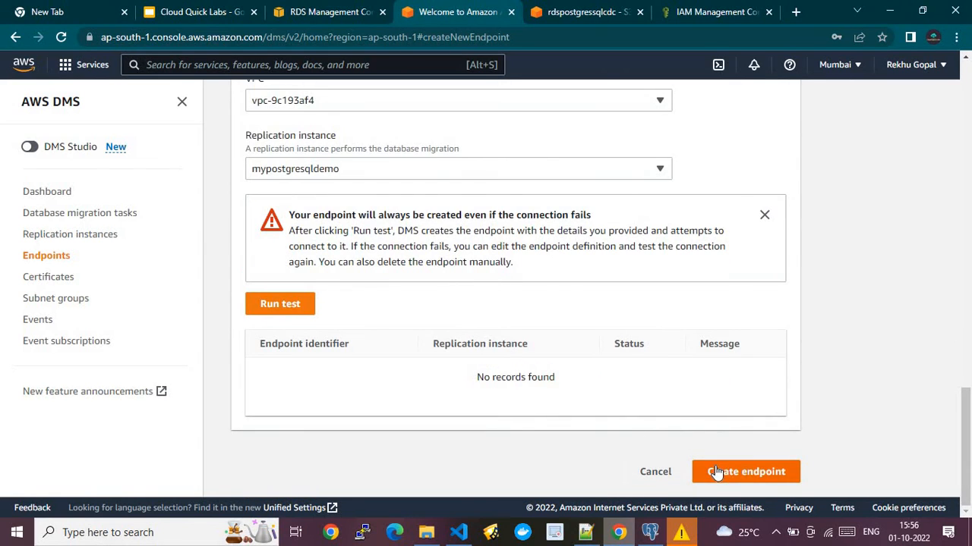
- Discard the unsaved endpoint and review dcdtargetendpoint's connections, table structure, and settings JSON
left_click(656, 471)
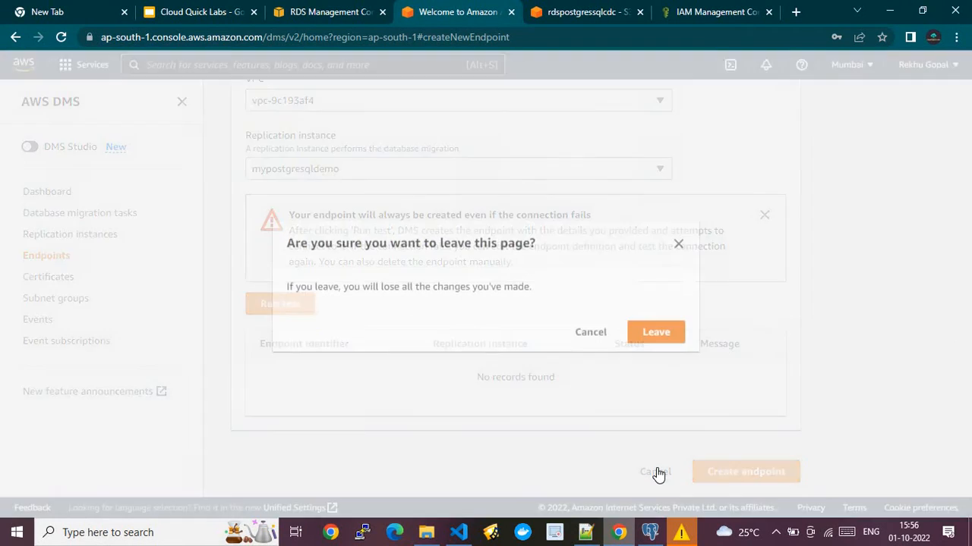
left_click(654, 338)
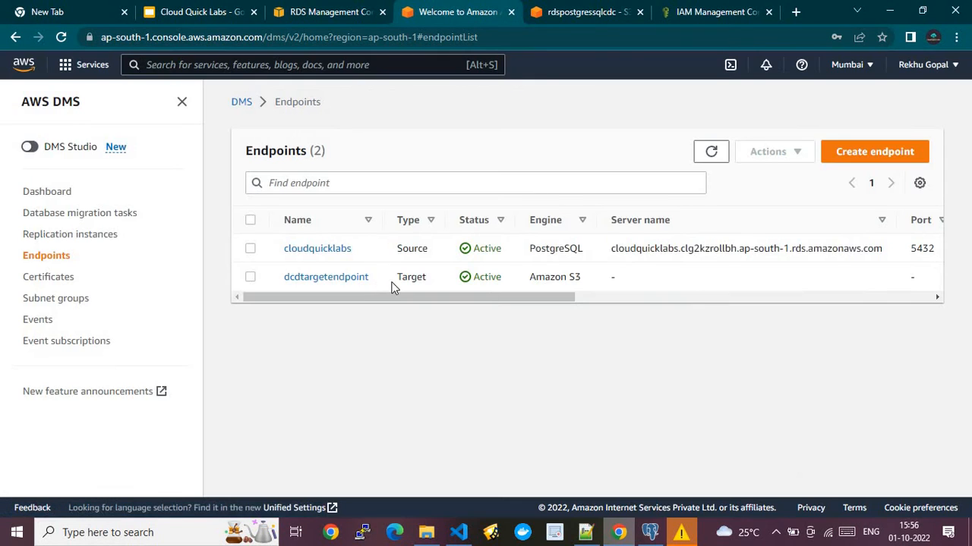
left_click(332, 277)
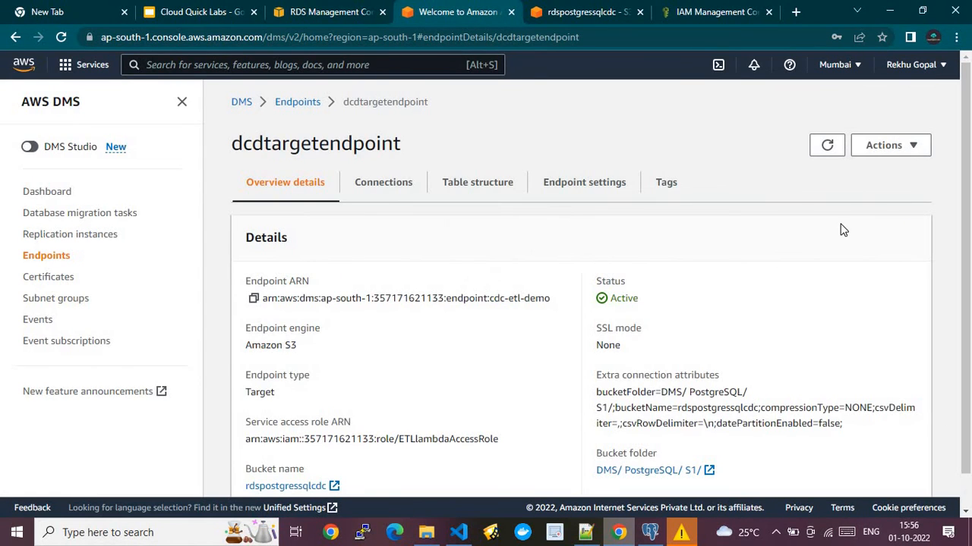
left_click(387, 183)
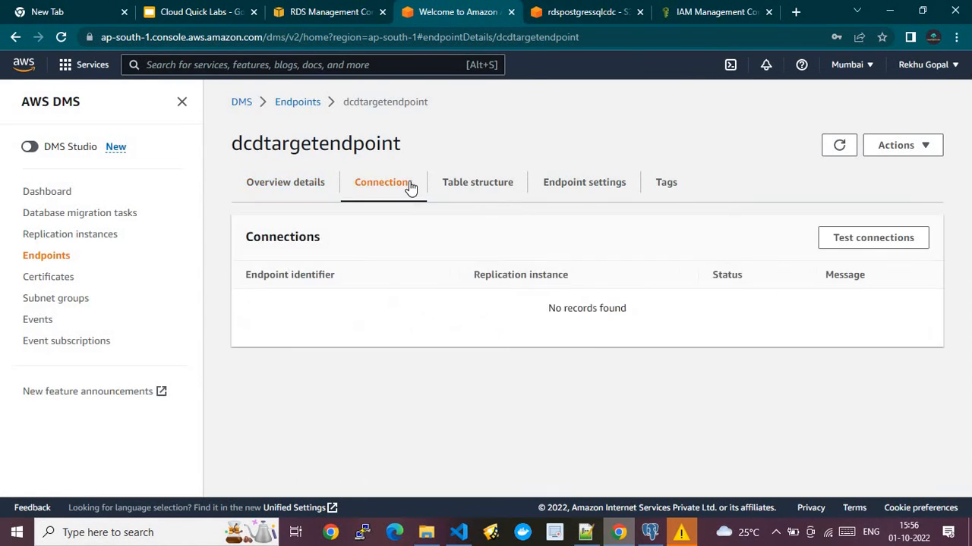
left_click(487, 187)
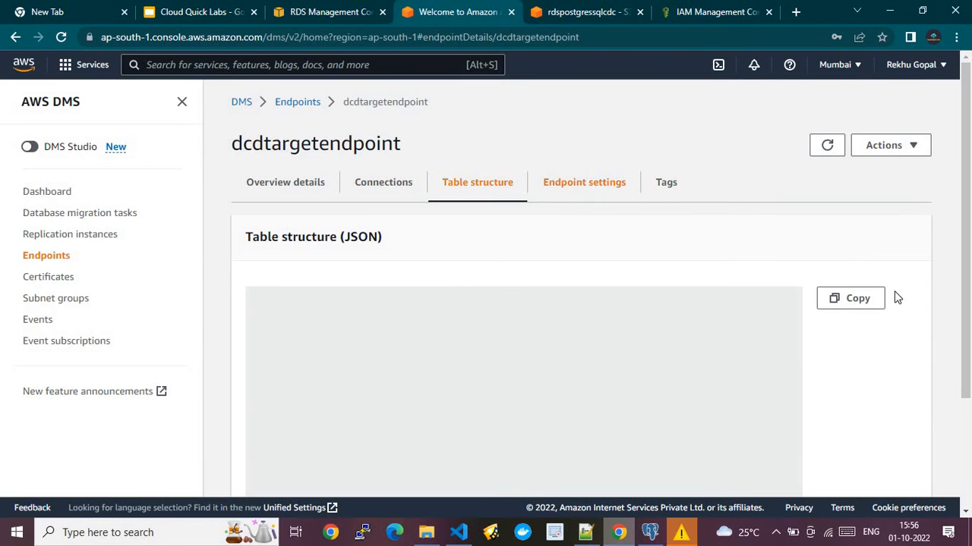
left_click_drag(966, 231, 959, 285)
scroll(964, 284, "up", 3)
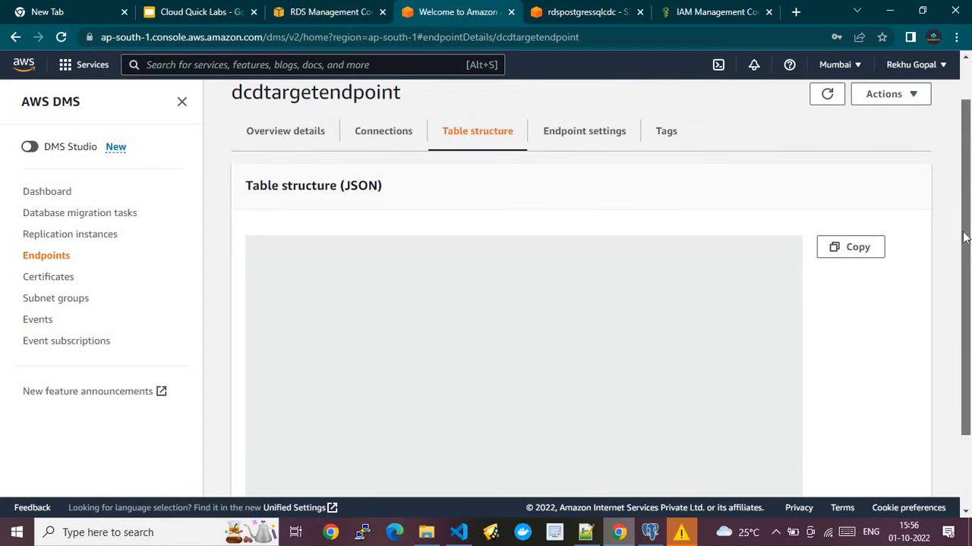
left_click(569, 163)
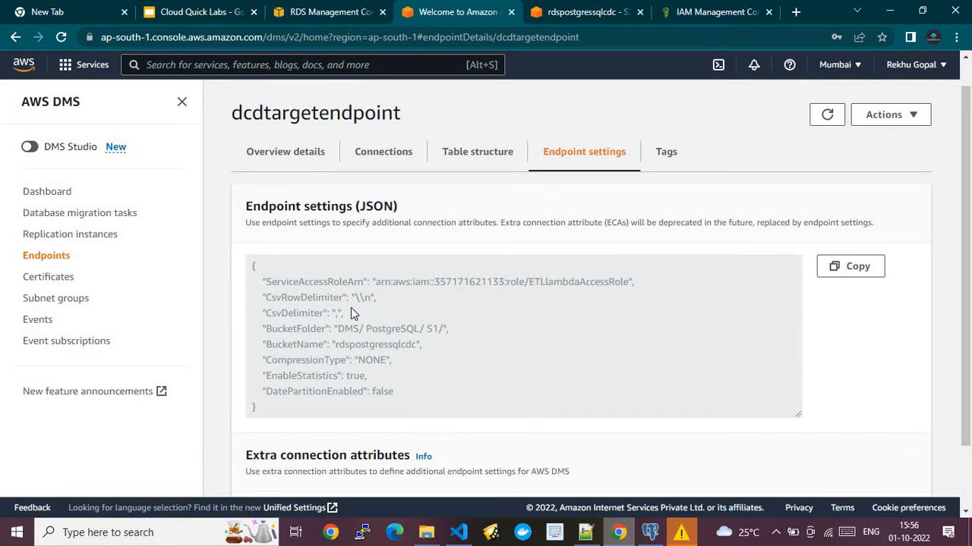
left_click(967, 467)
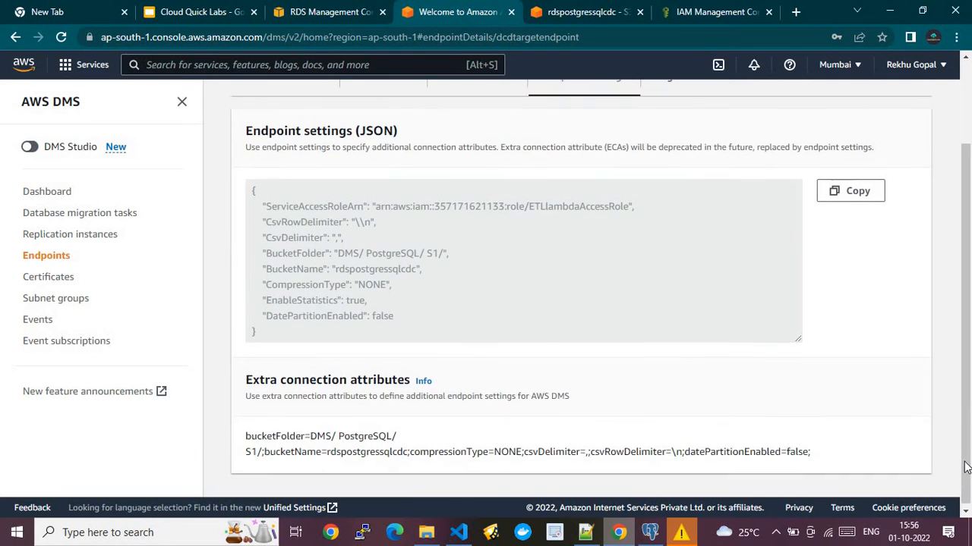
- Go to the Database migration tasks list, briefly checking the architecture slides and the RDS databases
left_click(40, 258)
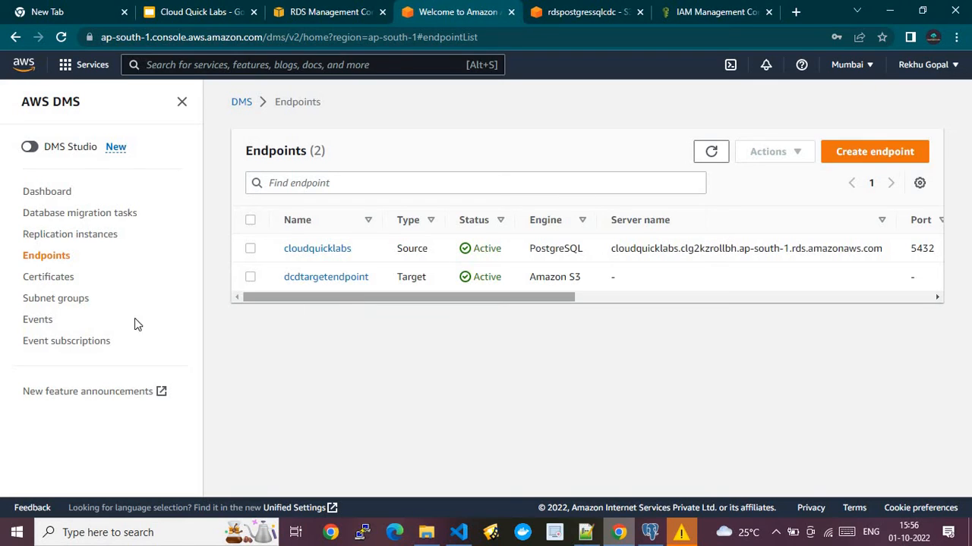
left_click(44, 219)
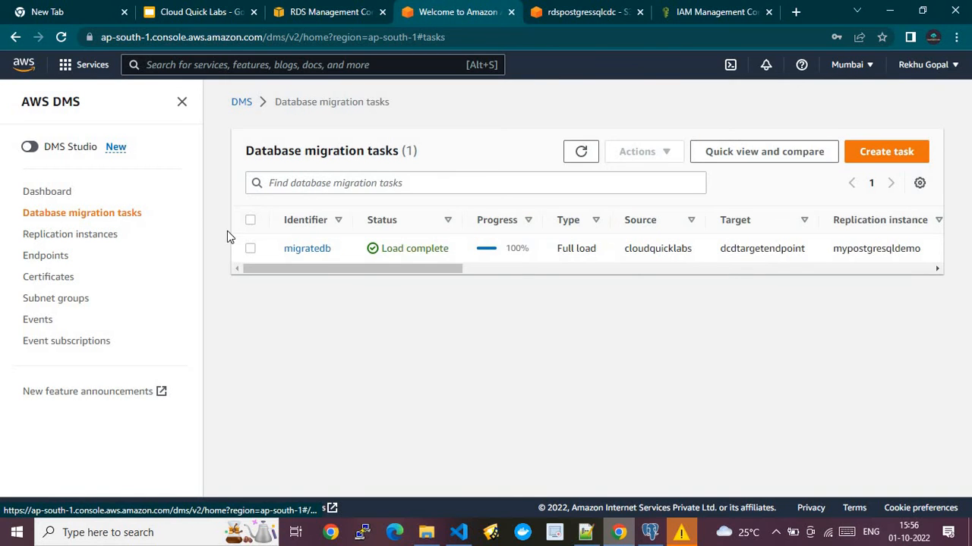
left_click(212, 9)
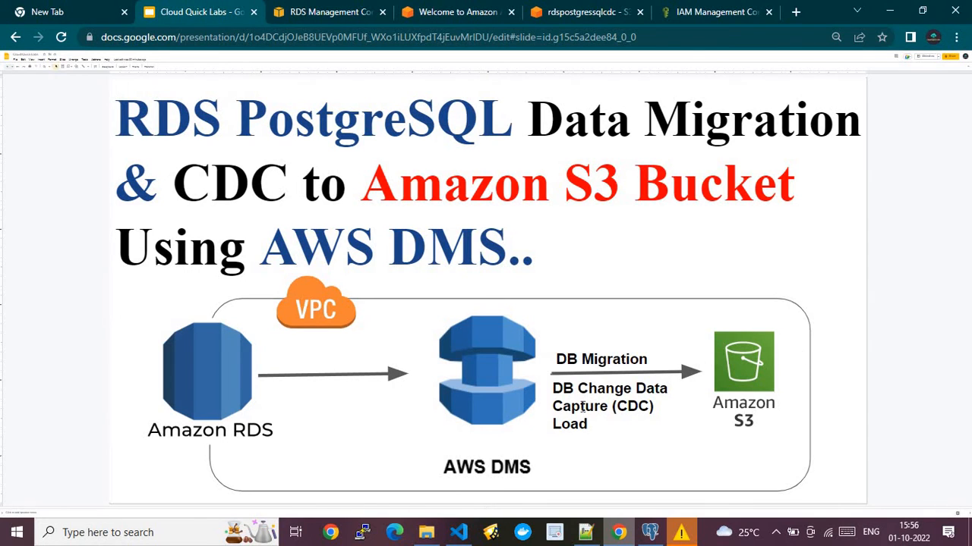
left_click(336, 16)
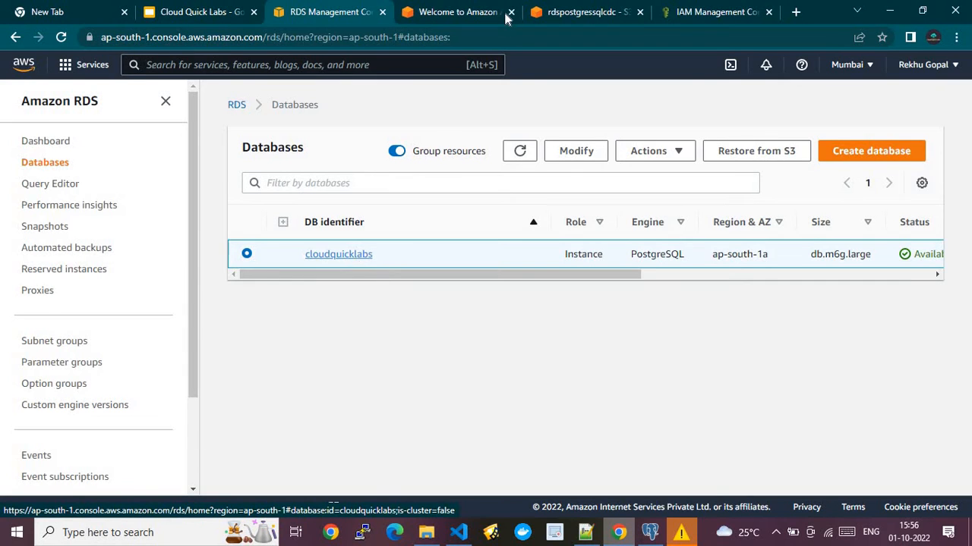
left_click(467, 9)
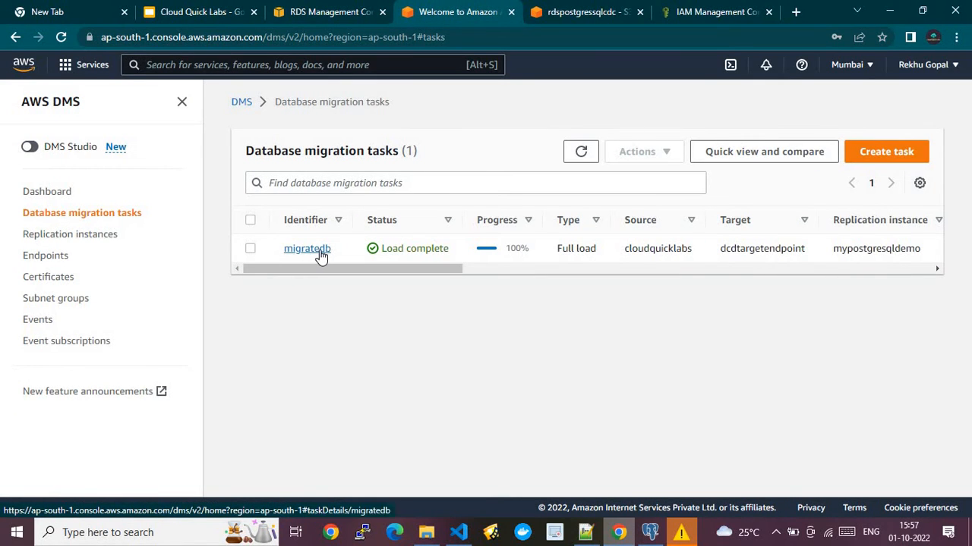
- Start a new migration task named 'Test' with ARN 'a-b-c' on instance mypostgresqldemo
left_click(890, 156)
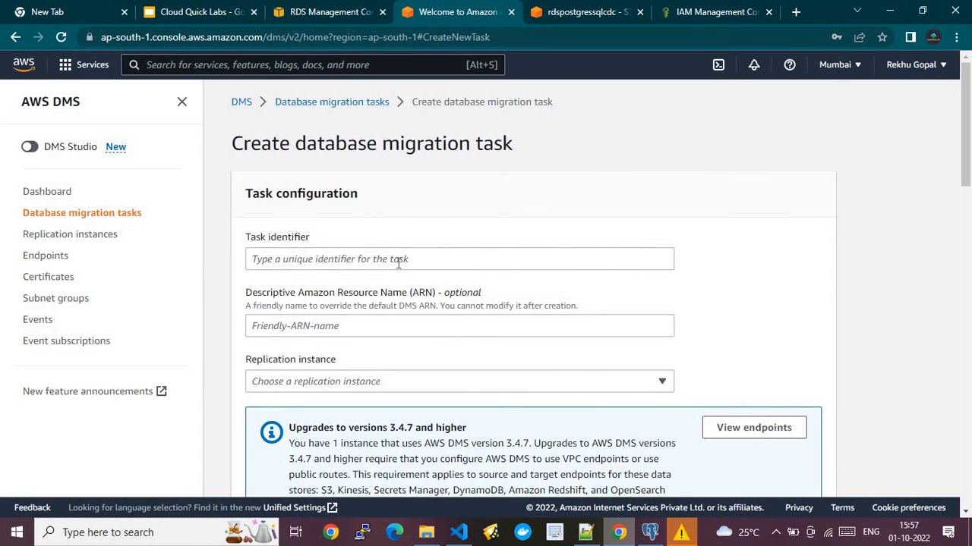
left_click(398, 262)
type("Test")
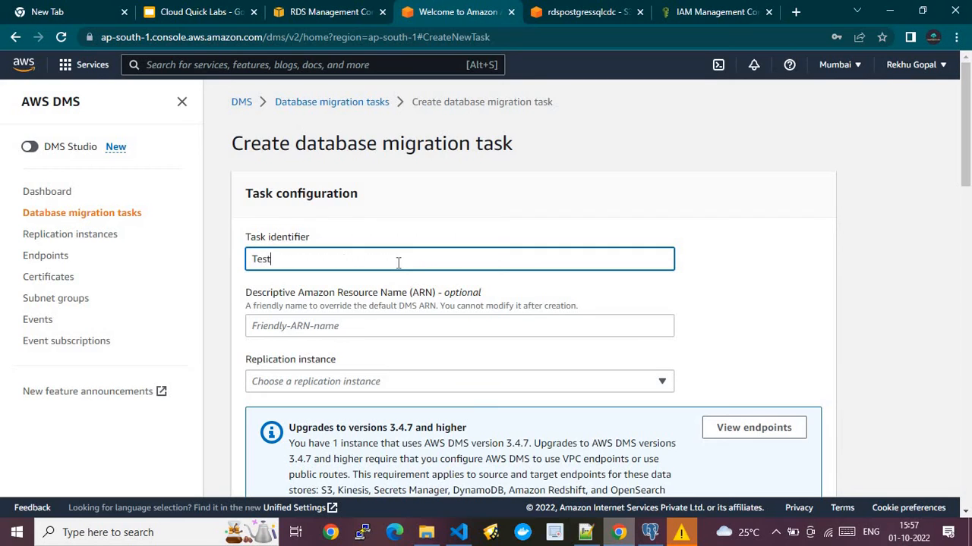
left_click(356, 322)
type("a")
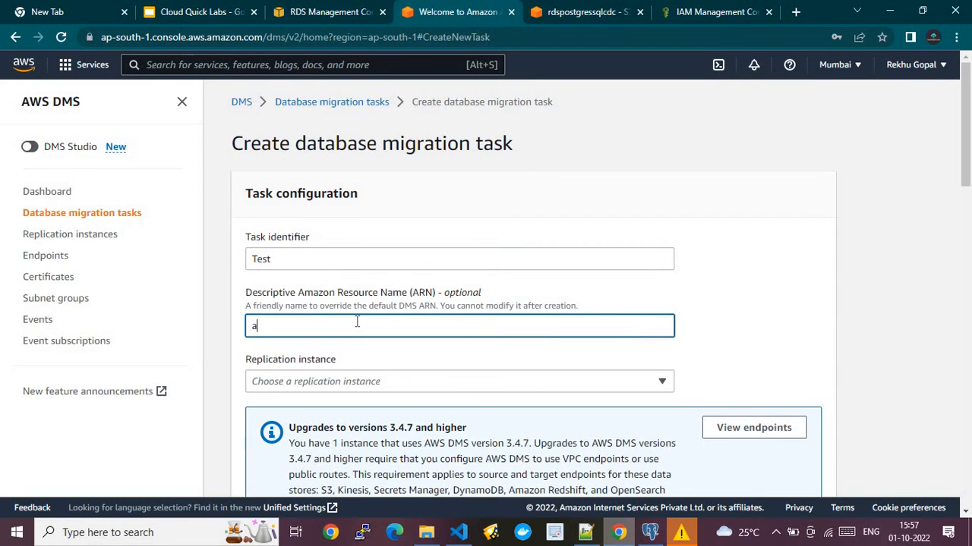
type("-b-c")
left_click(513, 390)
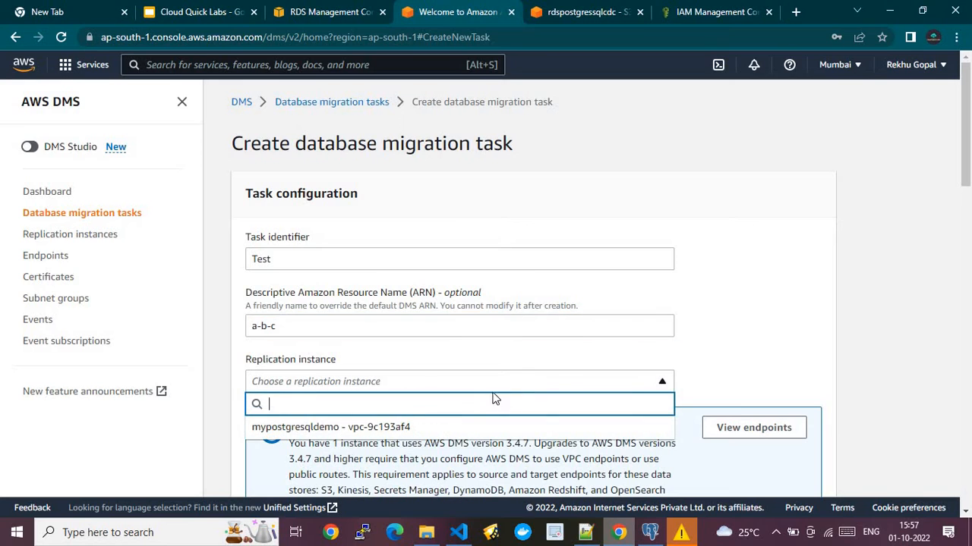
left_click(422, 428)
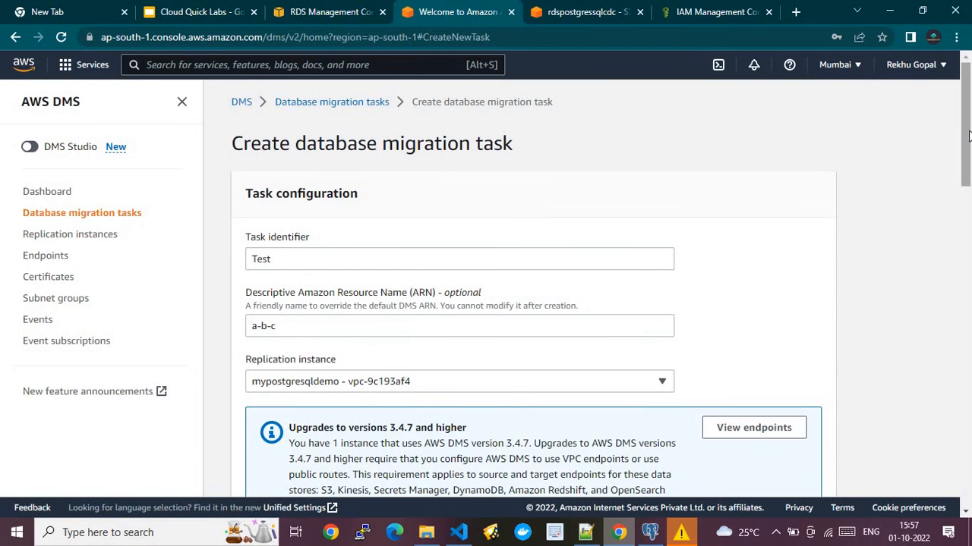
- Choose cloudquicklabs as source and dcdtargetendpoint as target endpoint, then check pgAdmin's query results
scroll(970, 228, "down", 5)
scroll(969, 235, "down", 1)
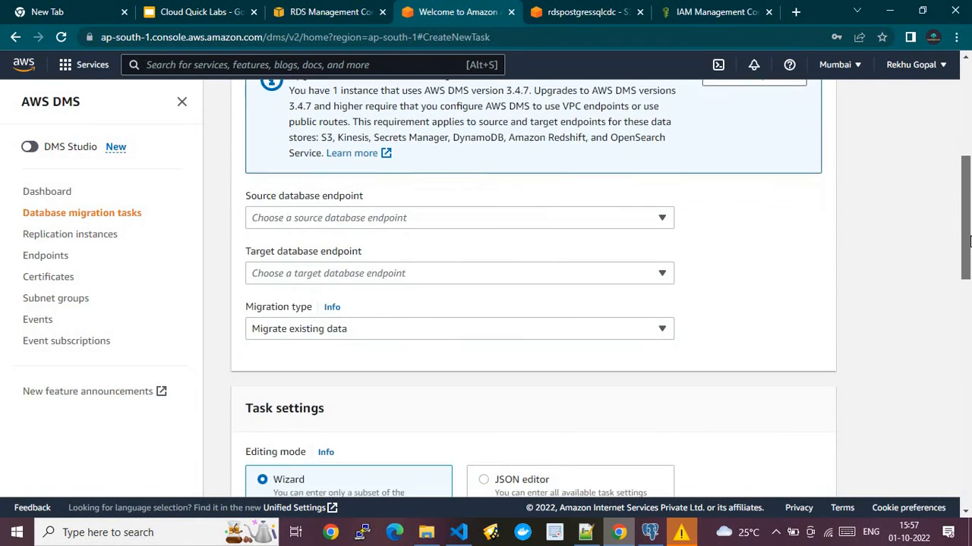
left_click(395, 199)
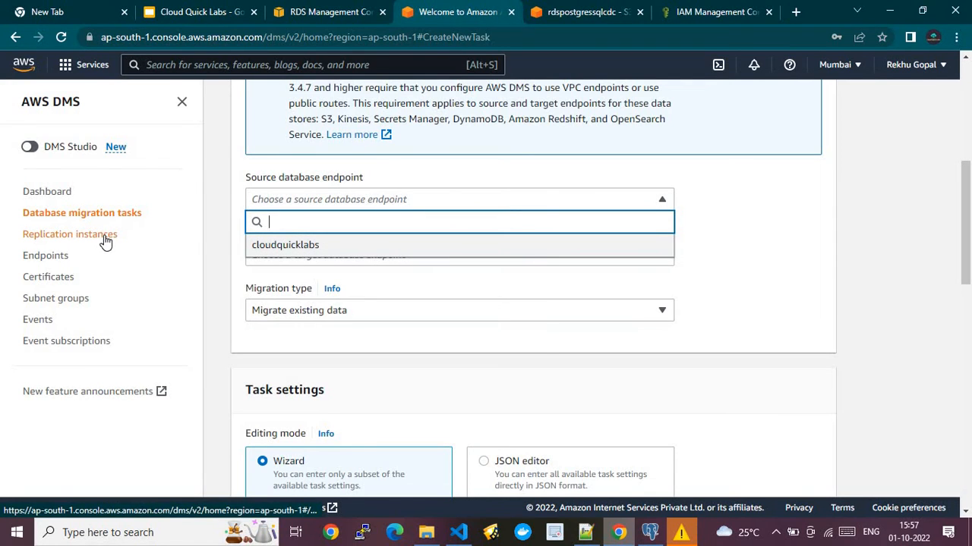
left_click(313, 245)
left_click(332, 256)
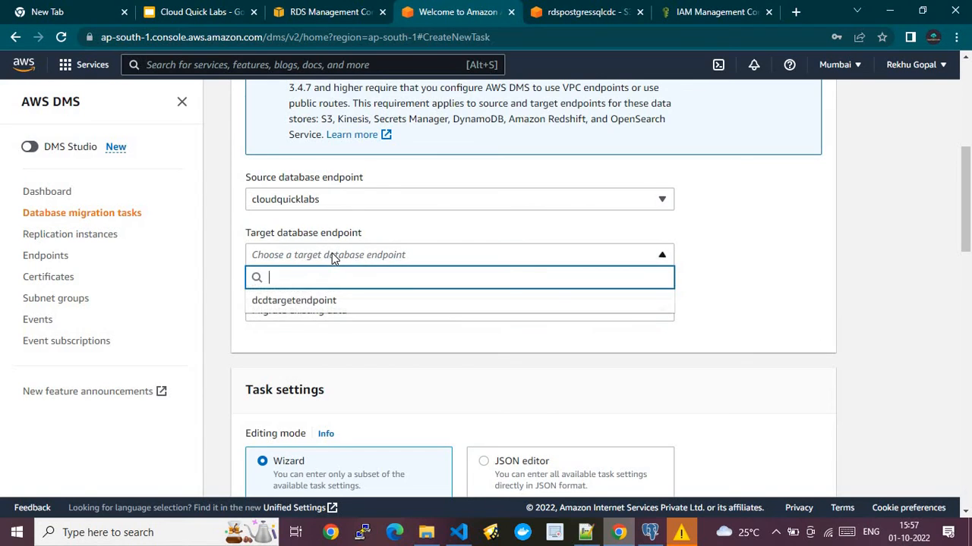
left_click(293, 302)
left_click(314, 311)
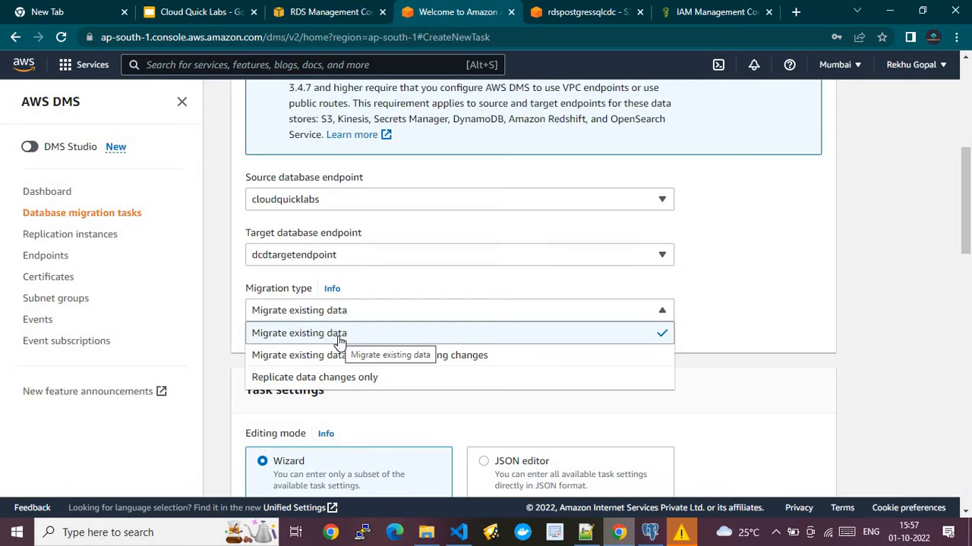
left_click(650, 532)
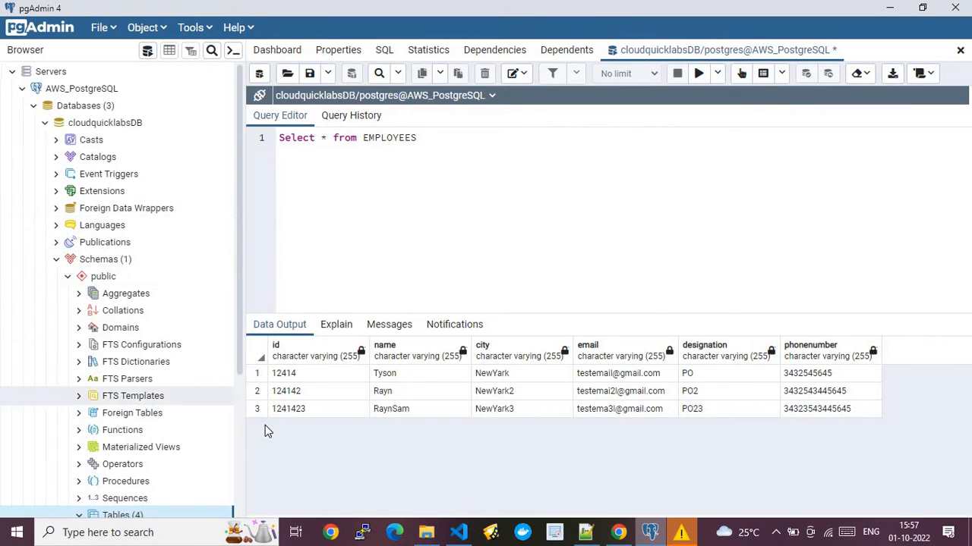
- Leave the pgAdmin EMPLOYEES results and return to the DMS Create task form
scroll(240, 426, "down", 3)
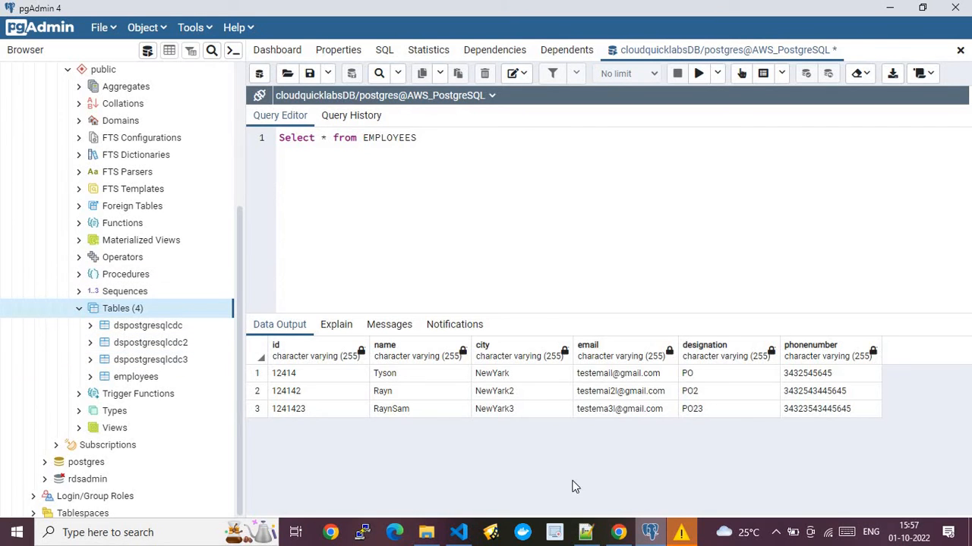
left_click(618, 532)
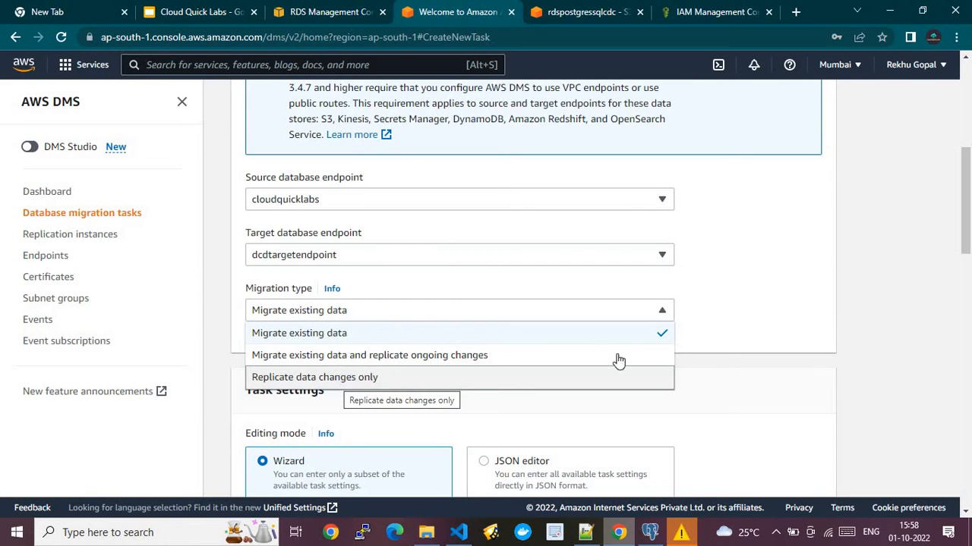
- Keep 'Migrate existing data' as the migration type and scroll down to Table mappings
left_click(431, 334)
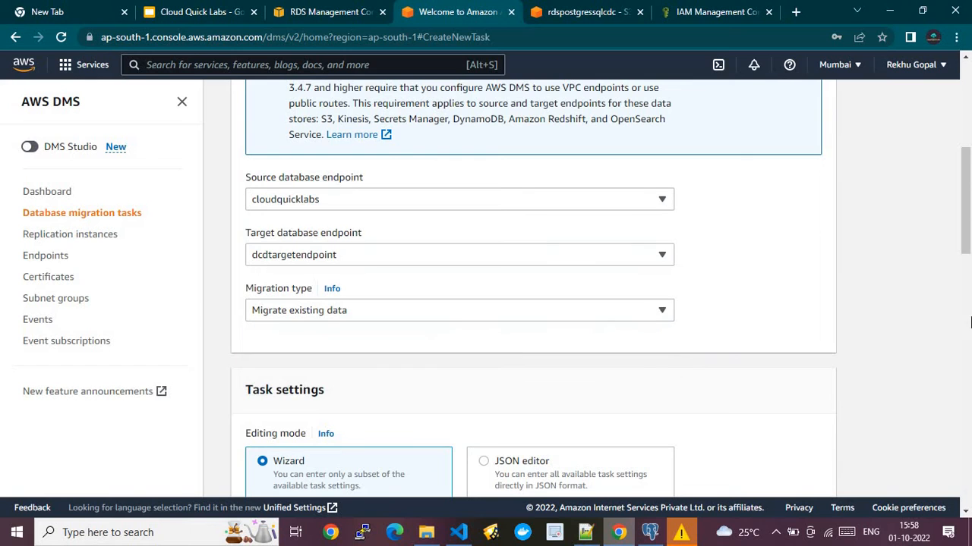
left_click_drag(968, 225, 969, 420)
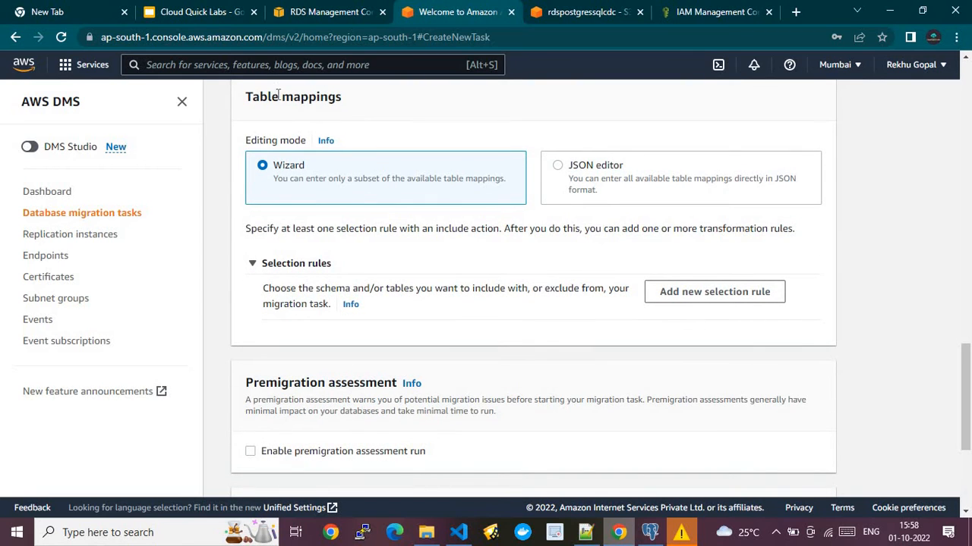
- Add a selection rule using 'Enter a schema' with source name 'public', confirmed against pgAdmin
left_click(686, 296)
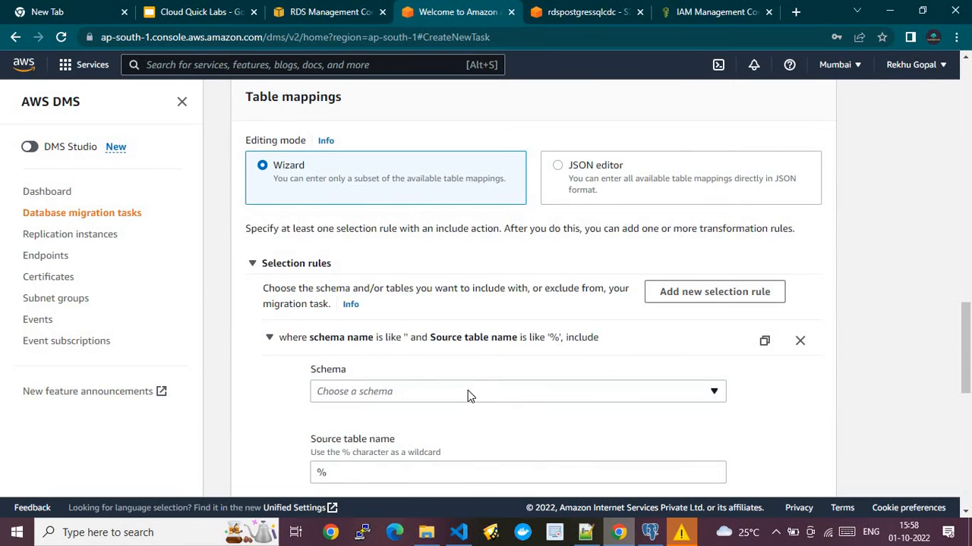
left_click(463, 392)
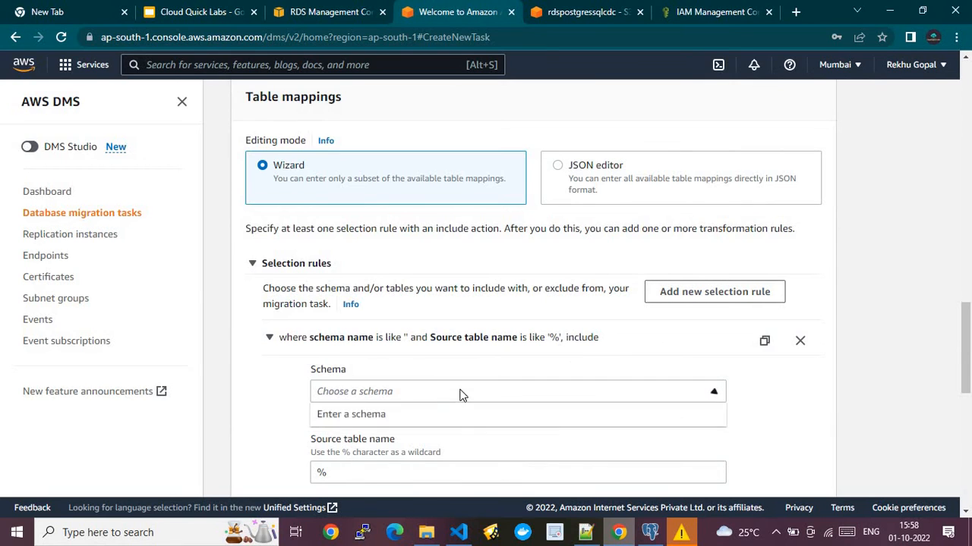
left_click(374, 420)
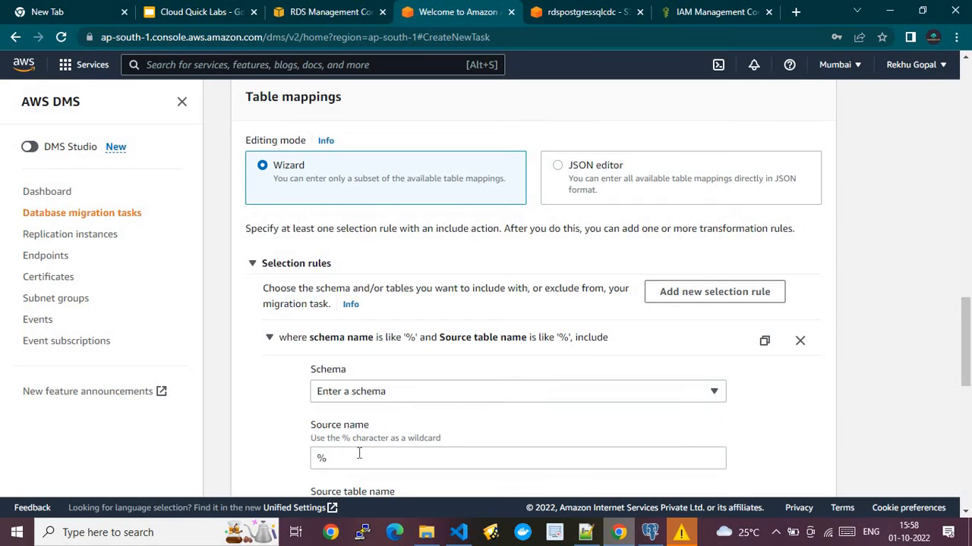
left_click(359, 454)
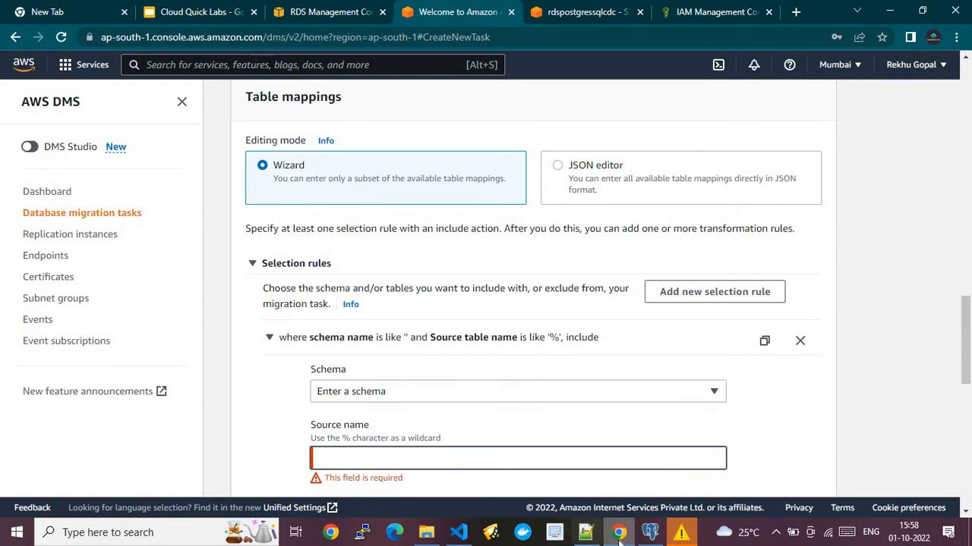
left_click(650, 532)
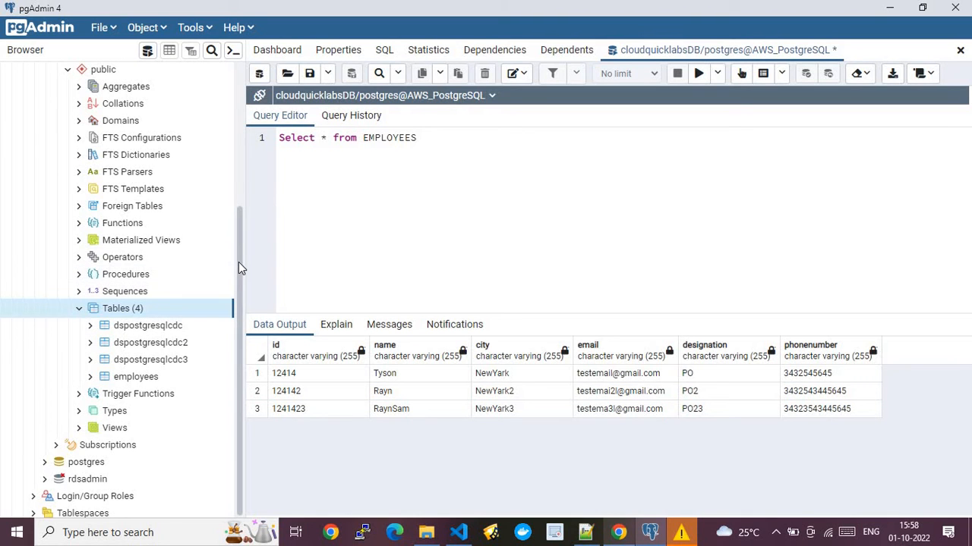
scroll(237, 235, "up", 2)
scroll(232, 185, "up", 9)
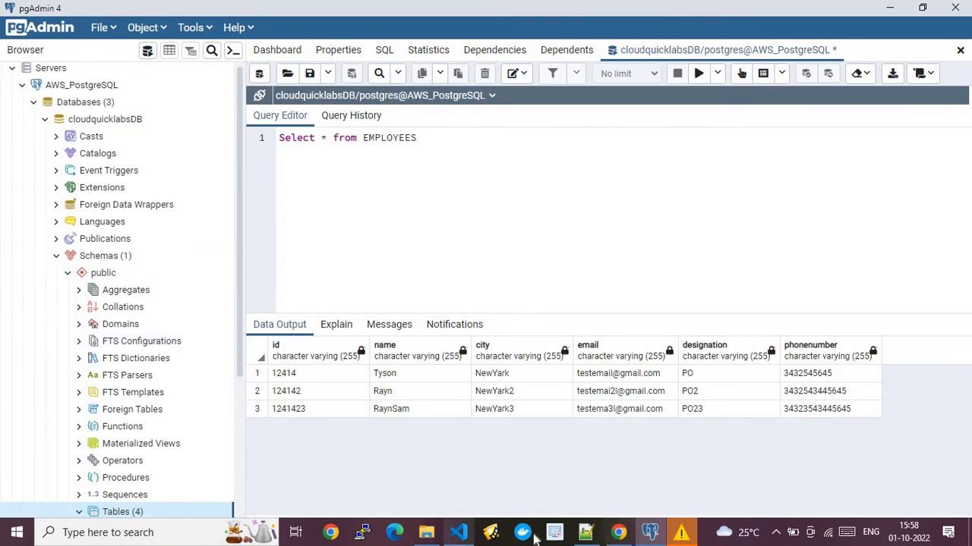
left_click(607, 532)
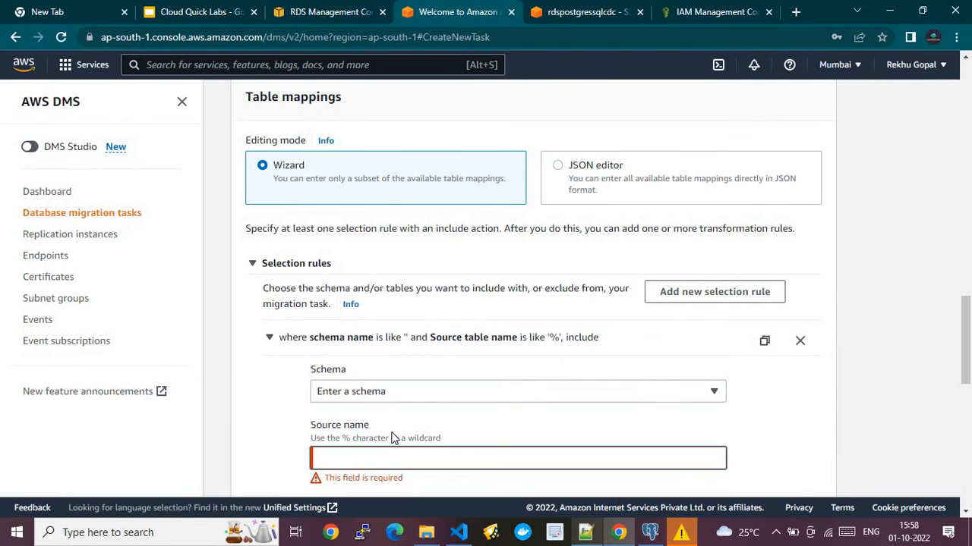
type("public")
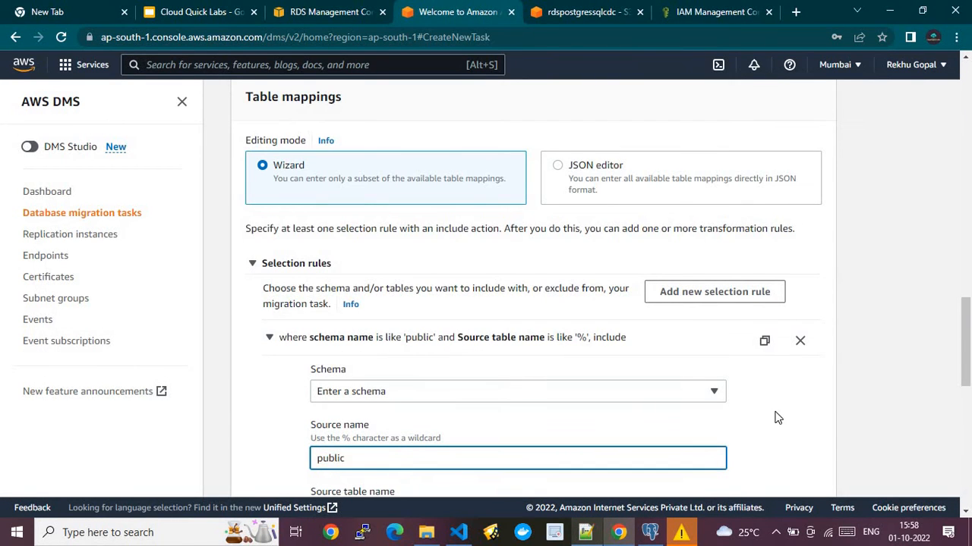
- Recheck the tables in pgAdmin and keep the rule's table name % with Include
scroll(967, 419, "down", 1)
scroll(967, 419, "down", 4)
scroll(455, 351, "up", 2)
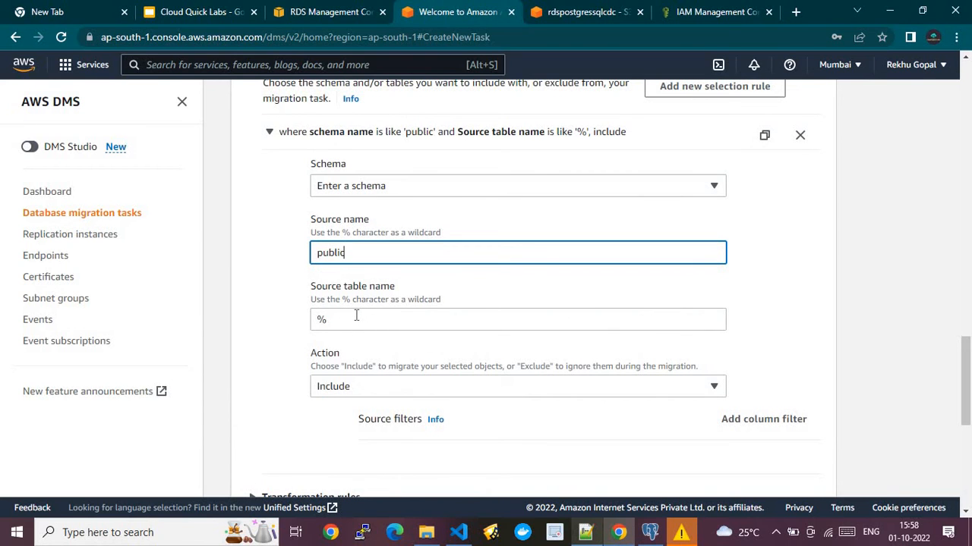
left_click(650, 532)
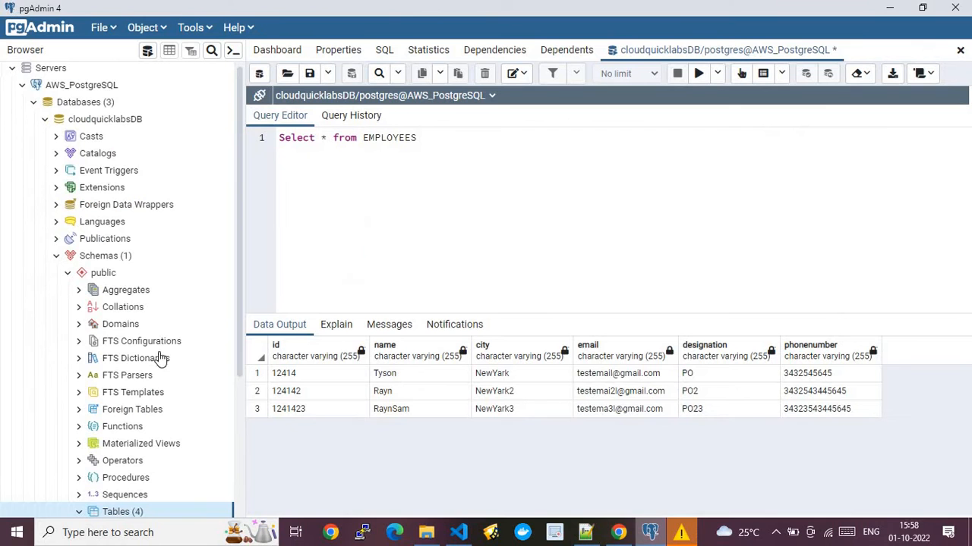
scroll(238, 391, "down", 3)
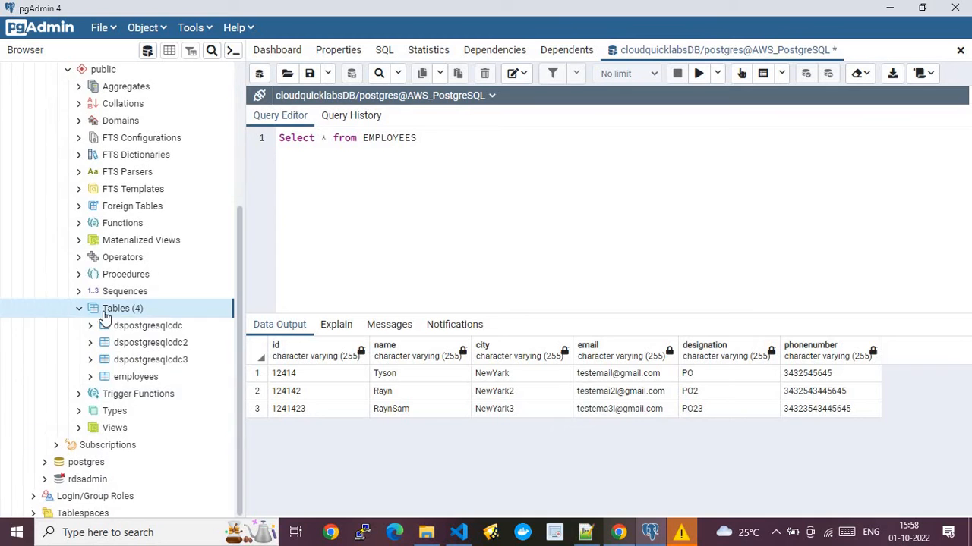
left_click(618, 532)
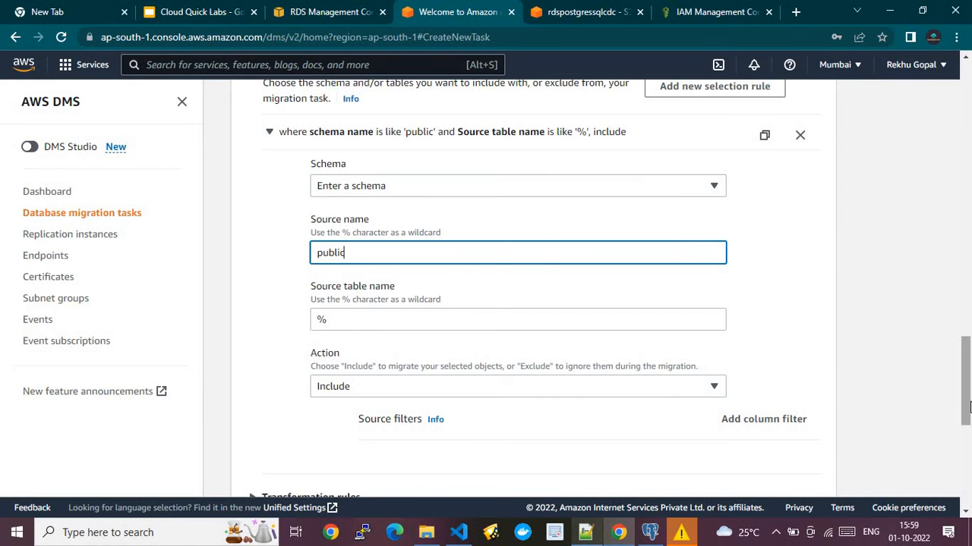
left_click_drag(969, 408, 968, 487)
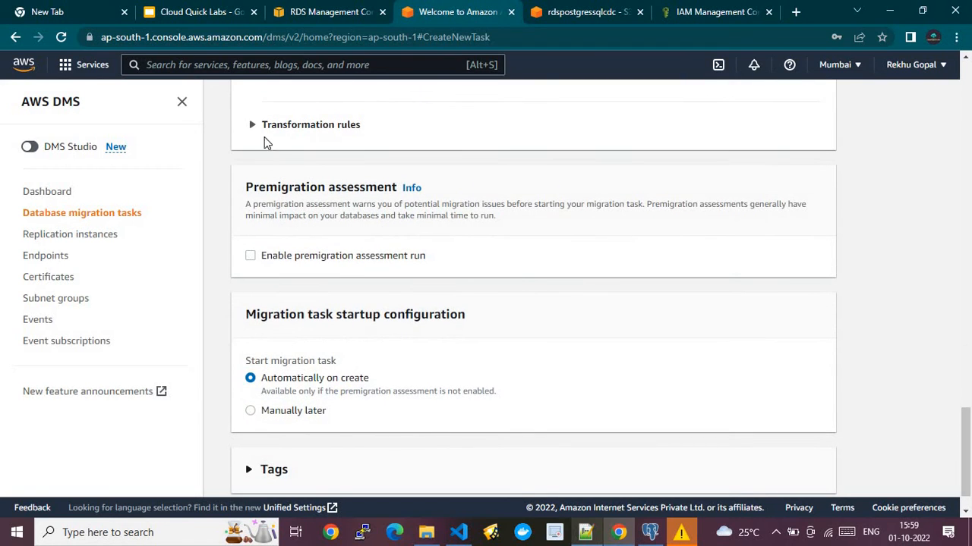
- Add an empty transformation rule, leaving its rule target unselected
left_click(251, 125)
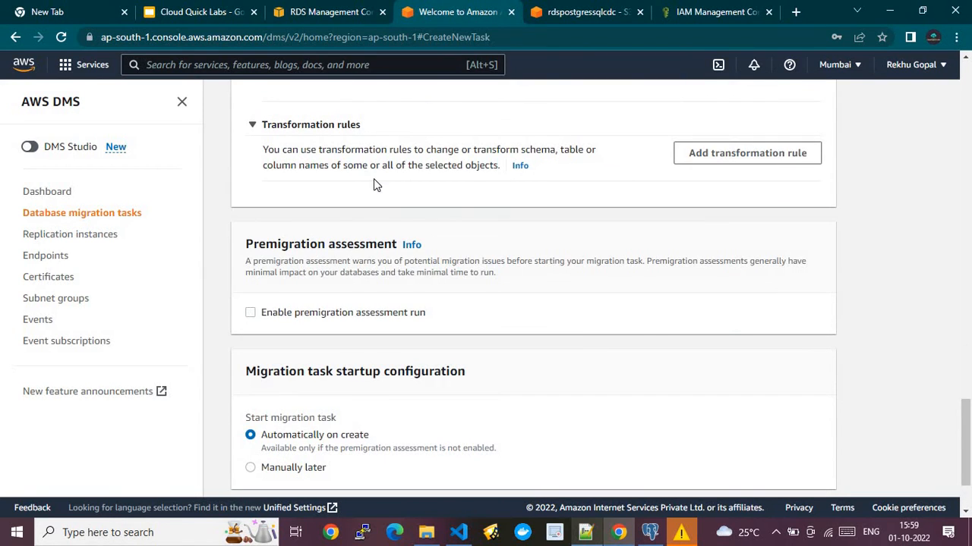
left_click(716, 153)
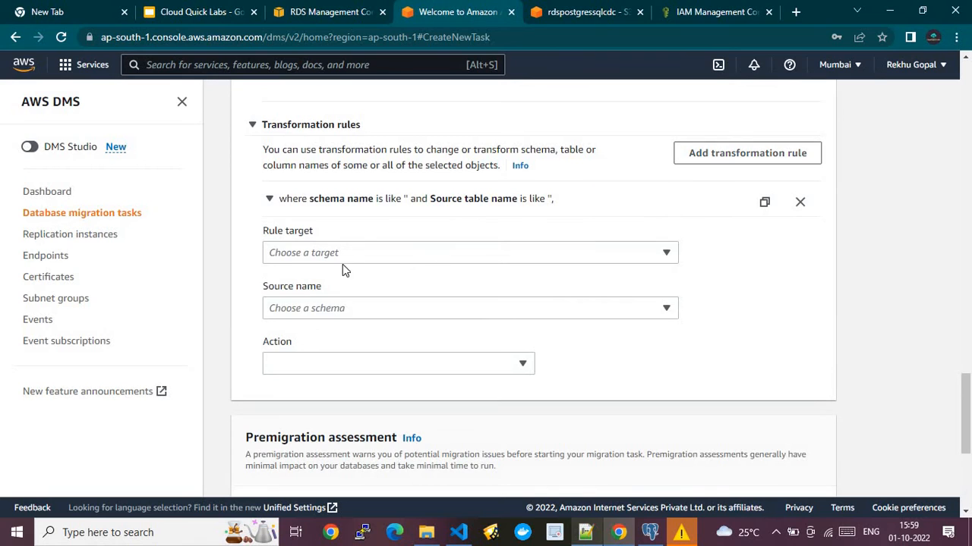
left_click(304, 253)
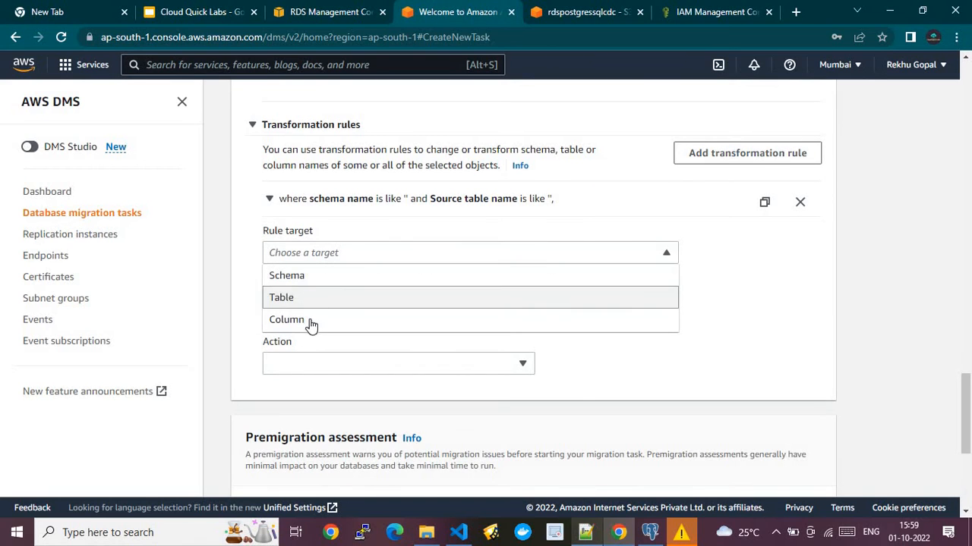
left_click(724, 297)
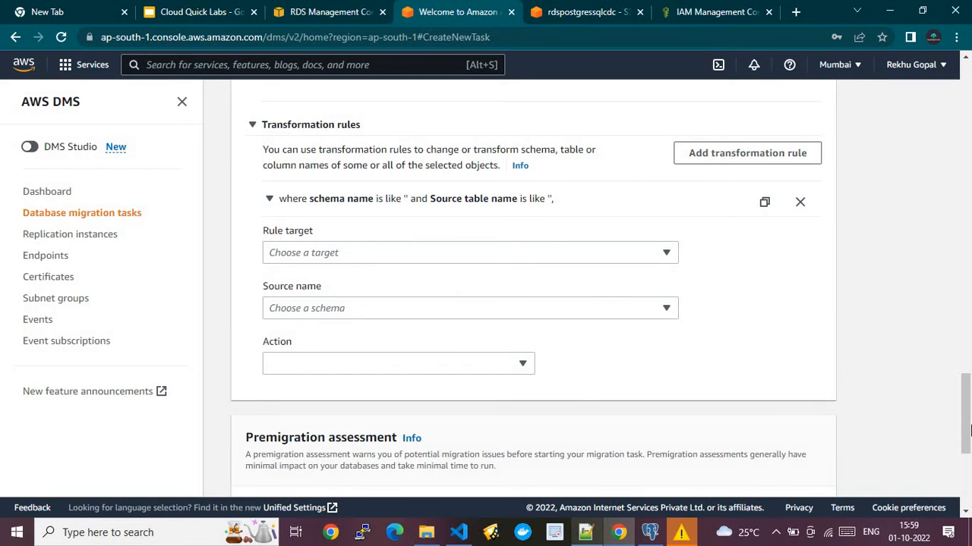
- Attempt to create the task, then cancel the leave-page warning to stay on the form
left_click_drag(970, 430, 924, 417)
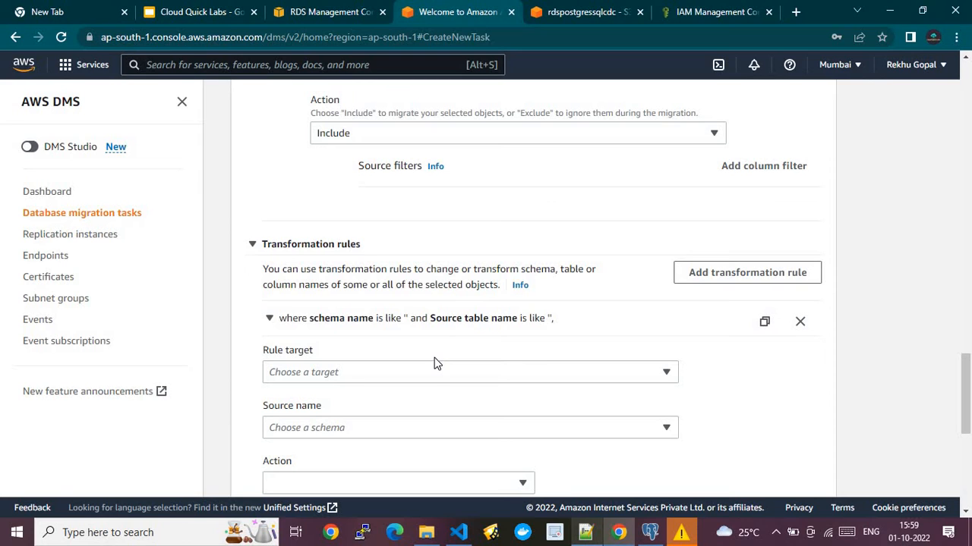
left_click_drag(957, 428, 964, 464)
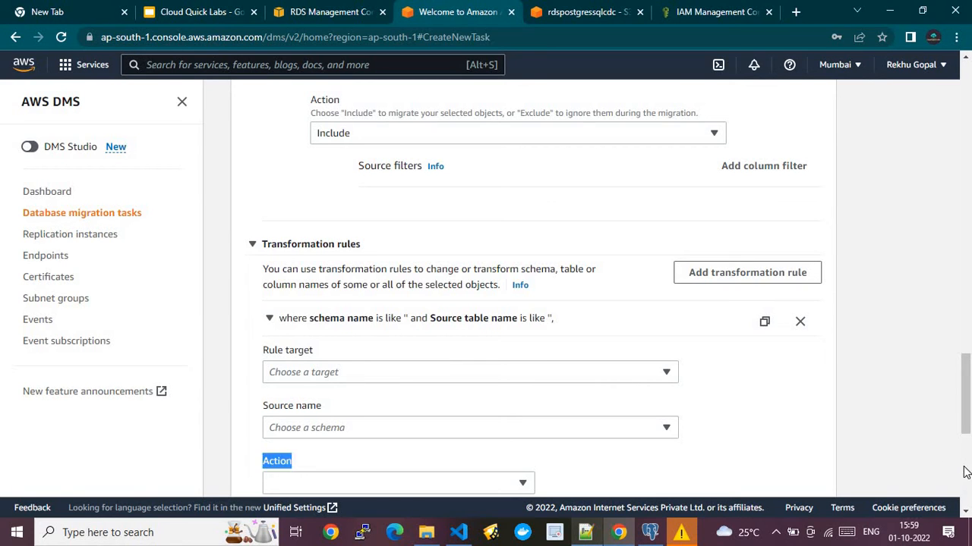
left_click(964, 467)
left_click(812, 480)
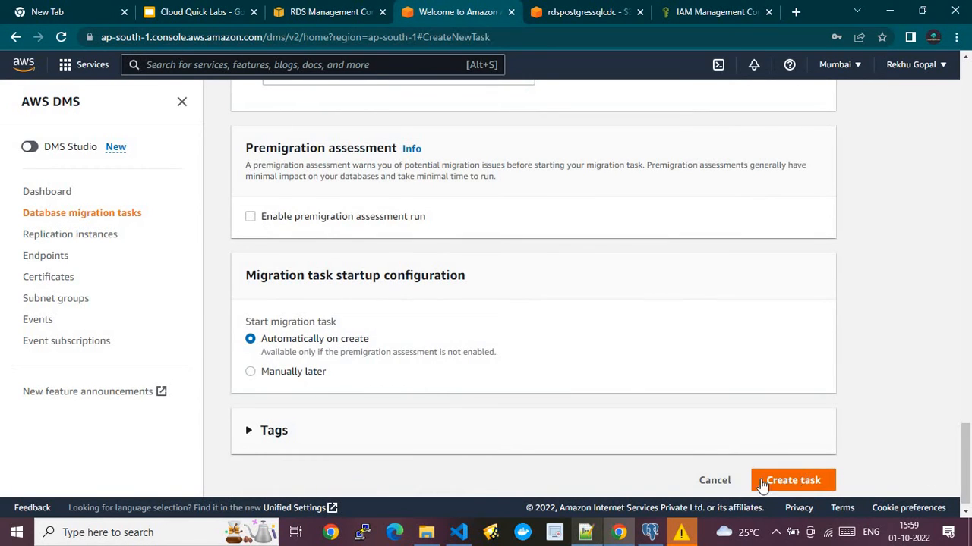
left_click(723, 481)
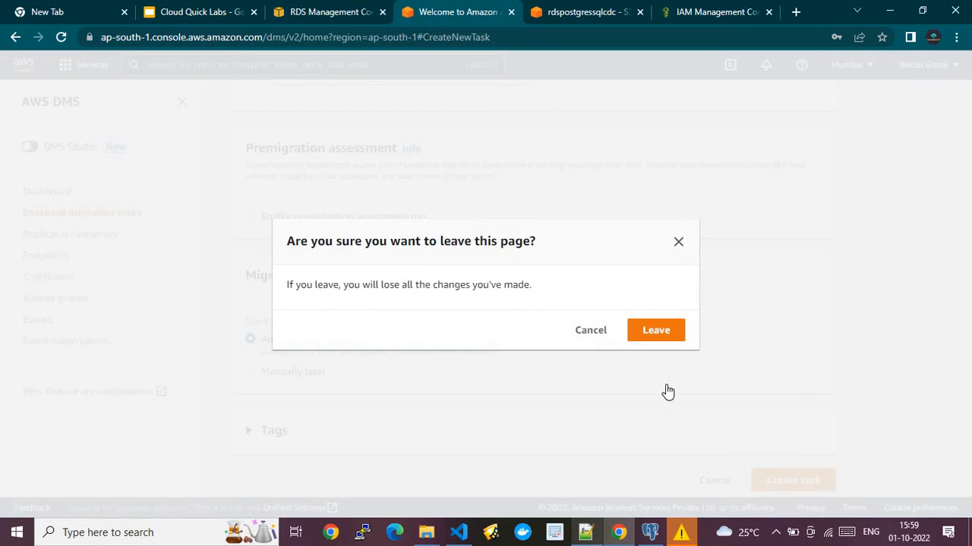
left_click(588, 331)
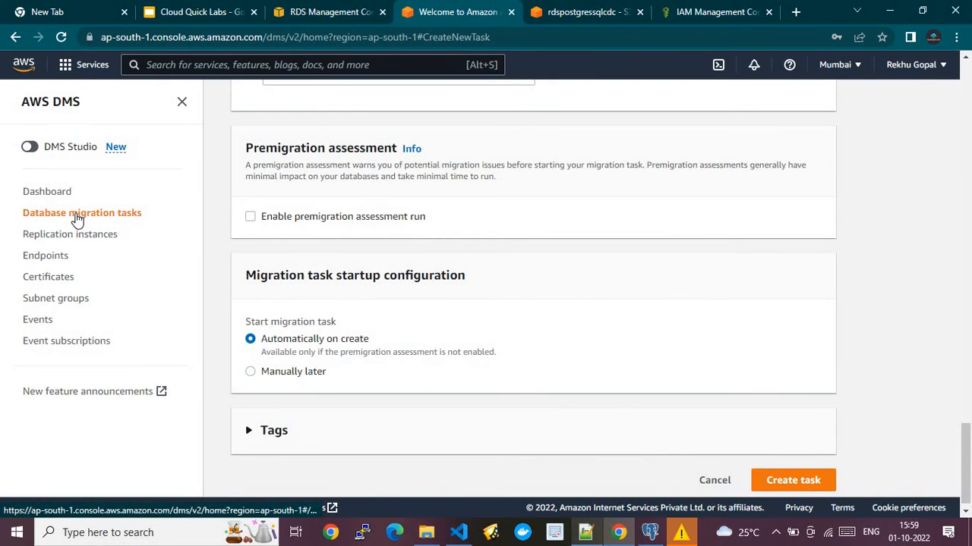
- Review the migratedb task's details, then switch to the rdspostgressqlcdc S3 bucket tab
left_click(76, 215)
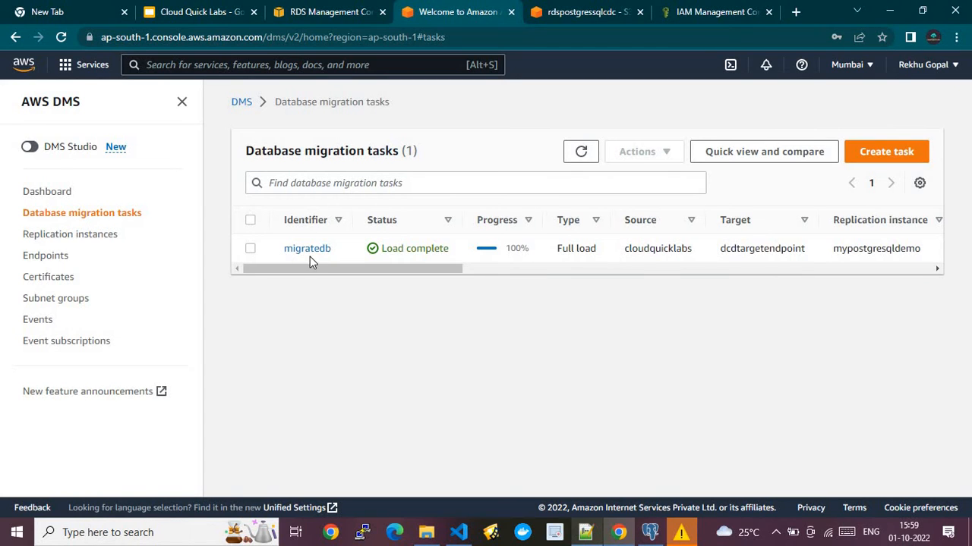
left_click(305, 250)
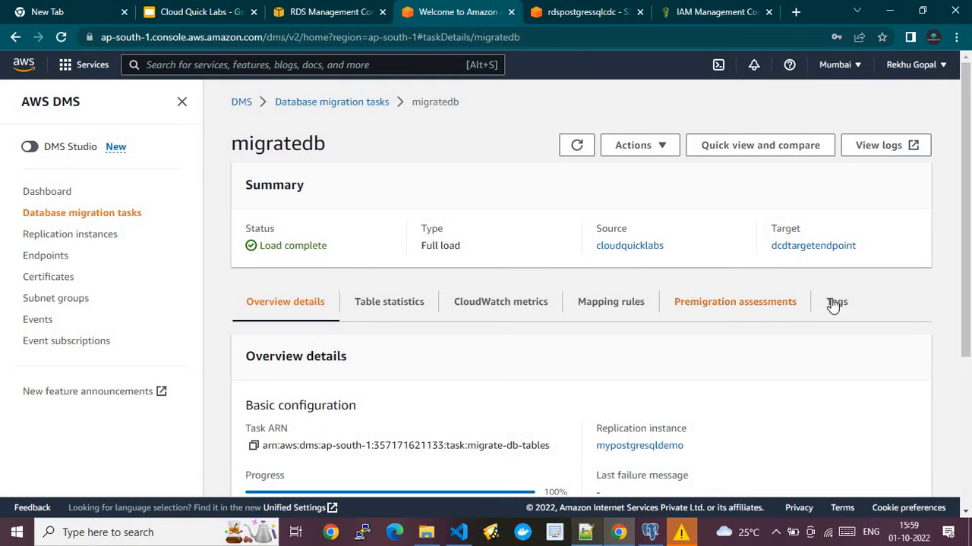
left_click_drag(970, 213, 965, 310)
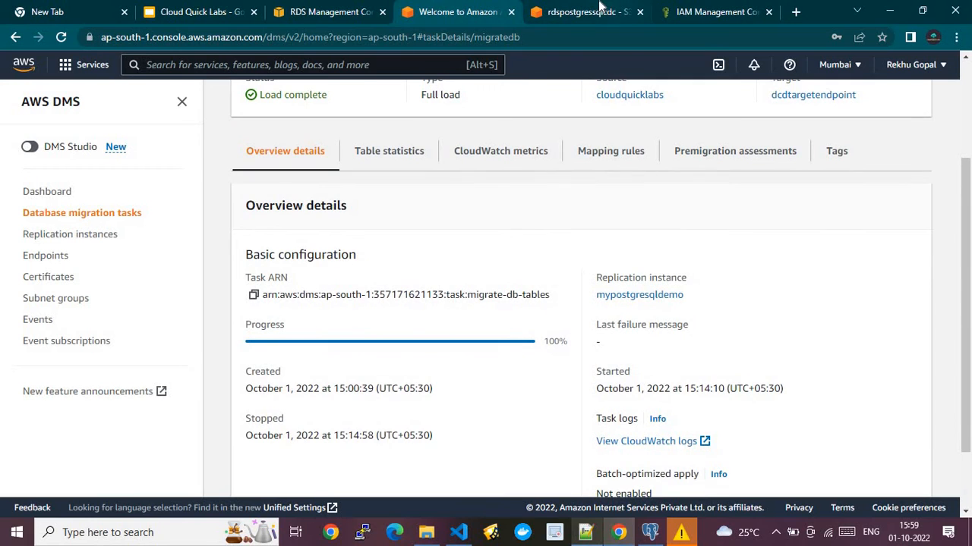
left_click(598, 10)
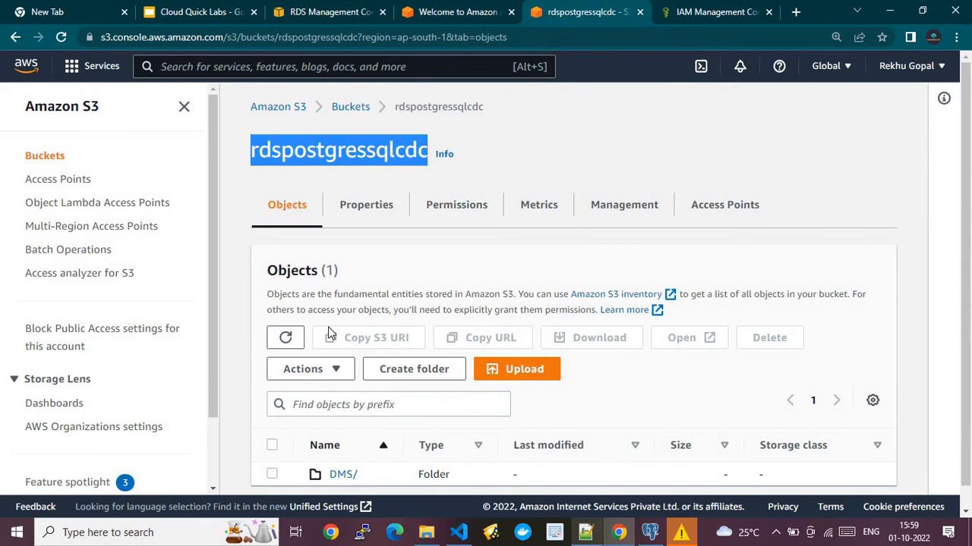
- Refresh the bucket and browse into DMS/PostgreSQL/S1/public/ to see the migrated table folders
left_click(289, 346)
scroll(607, 471, "down", 1)
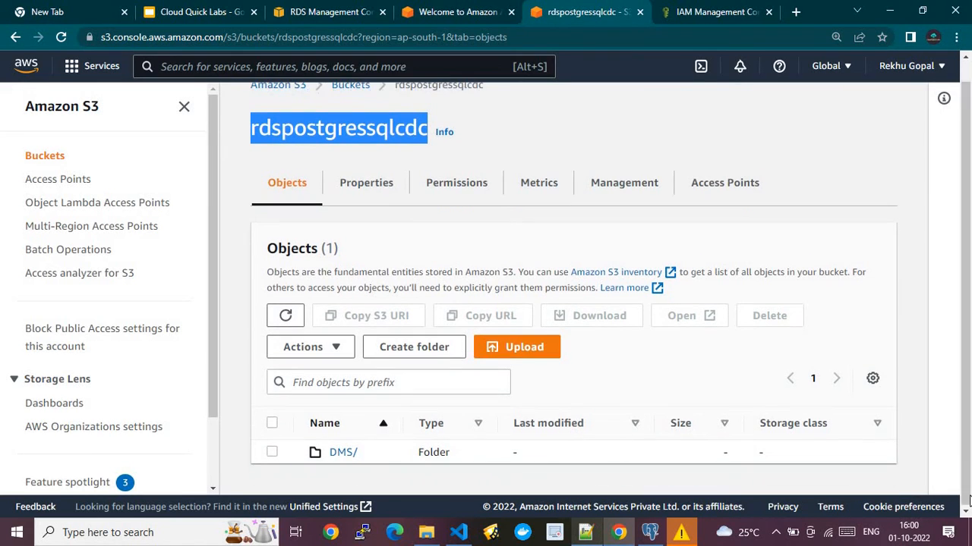
left_click(343, 453)
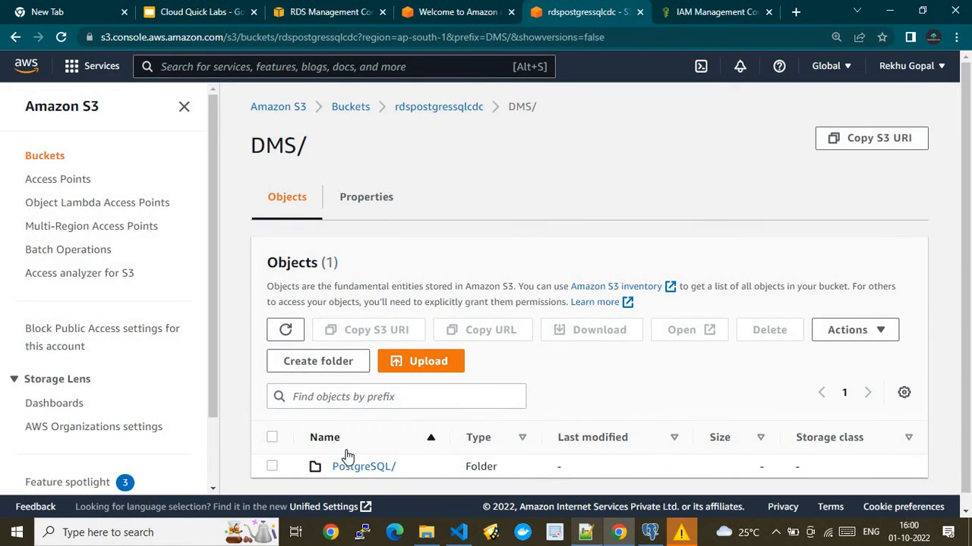
left_click(360, 466)
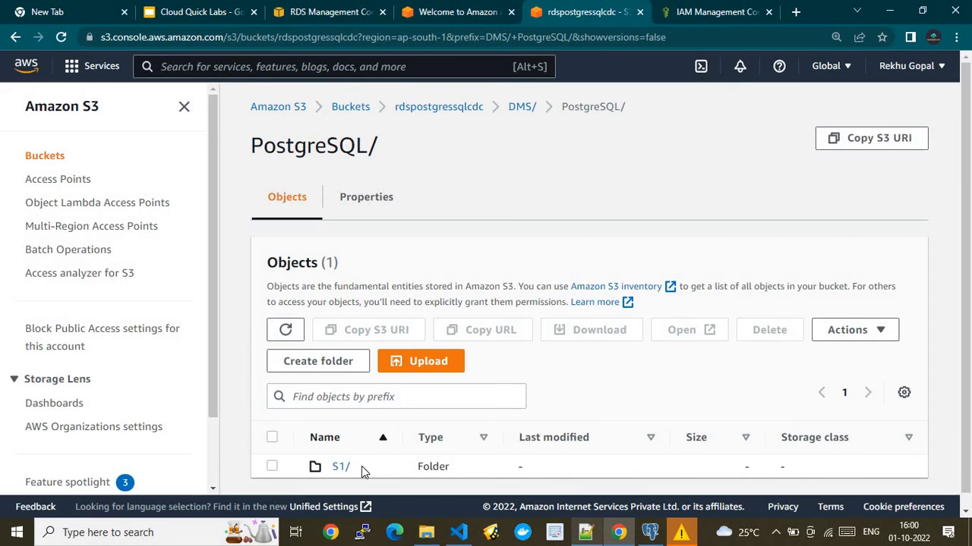
left_click(340, 467)
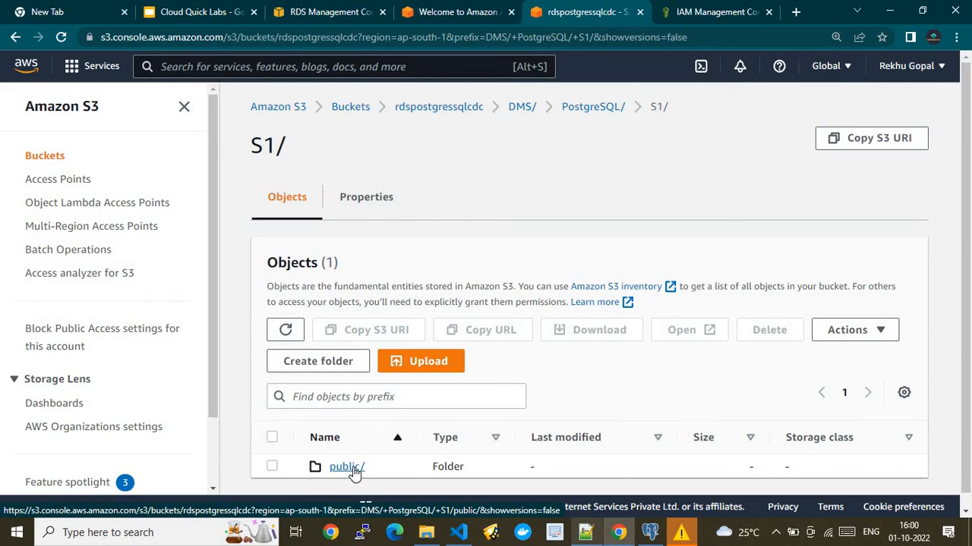
left_click(353, 471)
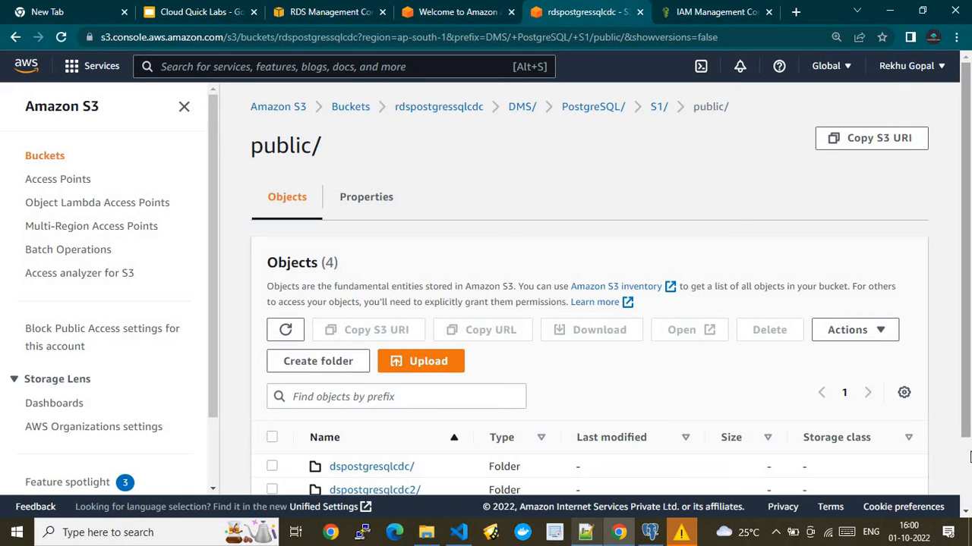
scroll(967, 456, "down", 1)
scroll(968, 455, "down", 1)
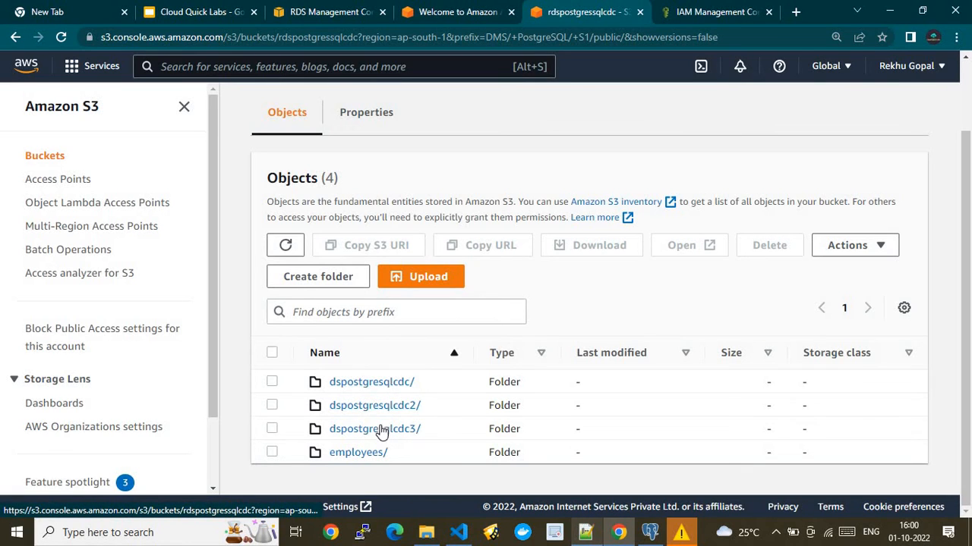
- Look inside dspostgresqlcdc/, then go back to public/ and open dspostgresqlcdc3/
left_click(650, 532)
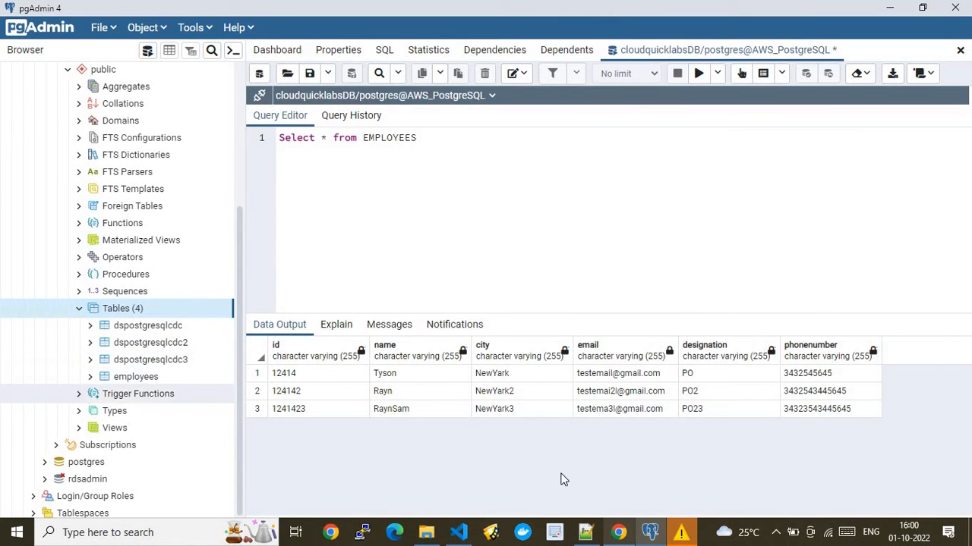
left_click(619, 533)
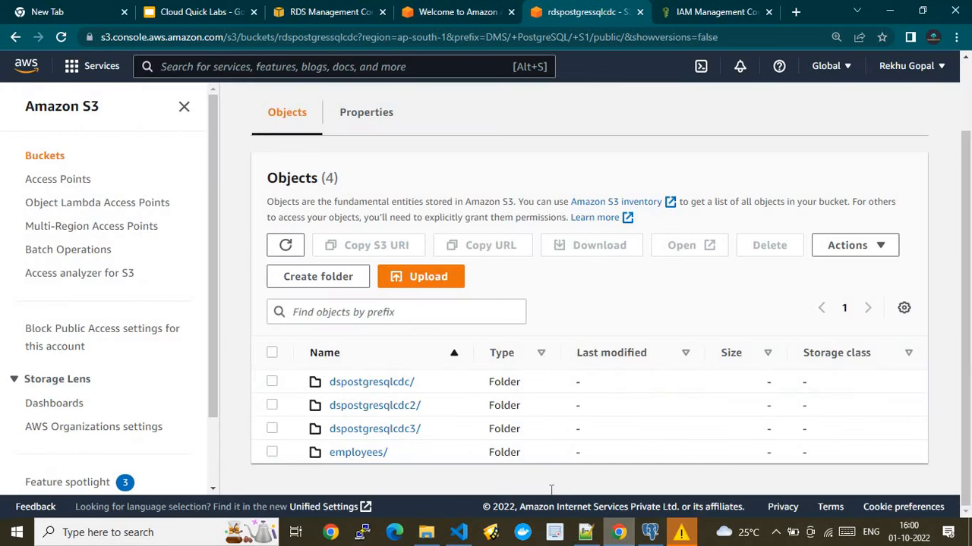
left_click(350, 384)
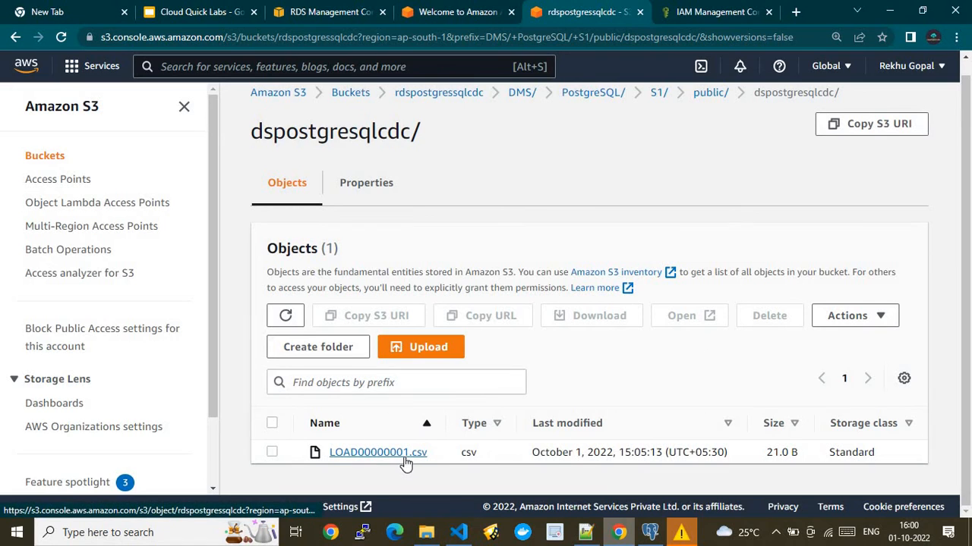
left_click(650, 533)
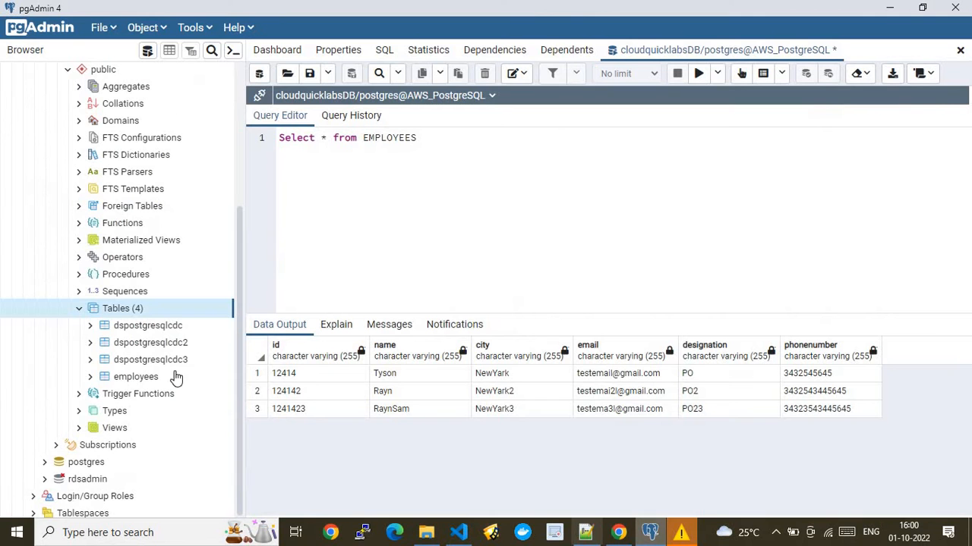
left_click(619, 533)
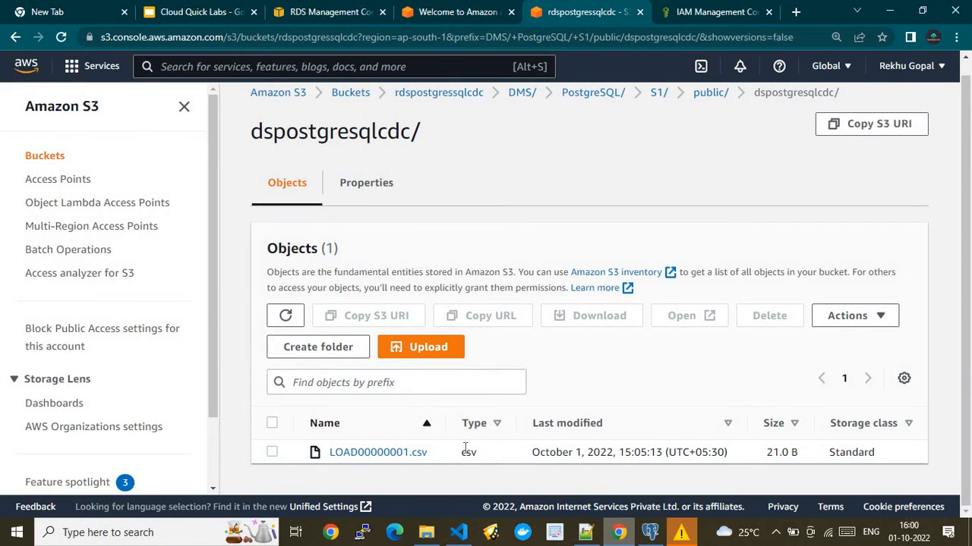
left_click(709, 93)
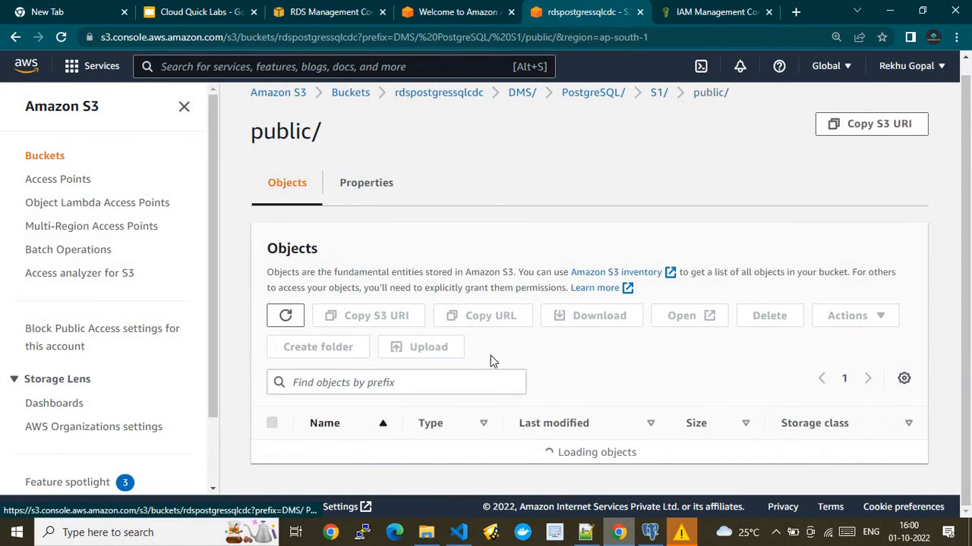
scroll(969, 477, "down", 1)
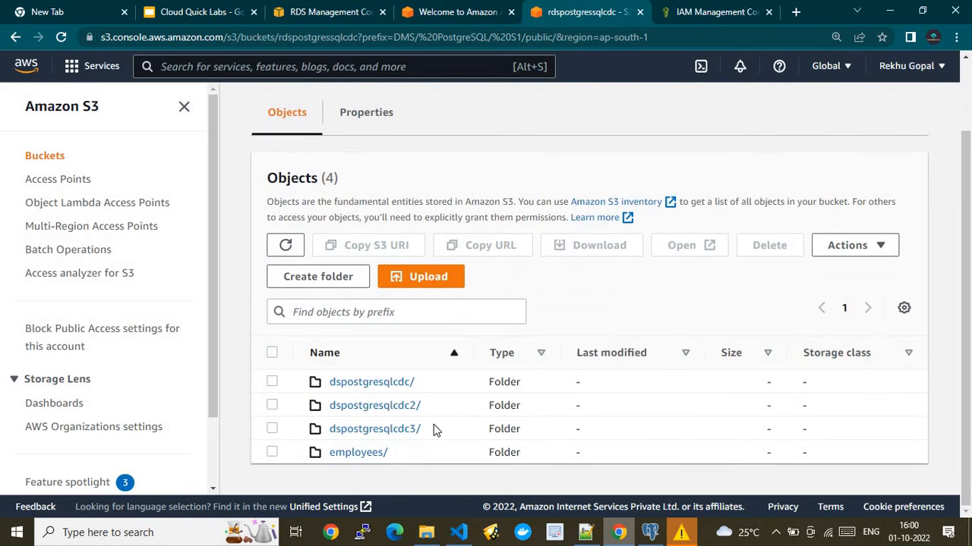
left_click(400, 429)
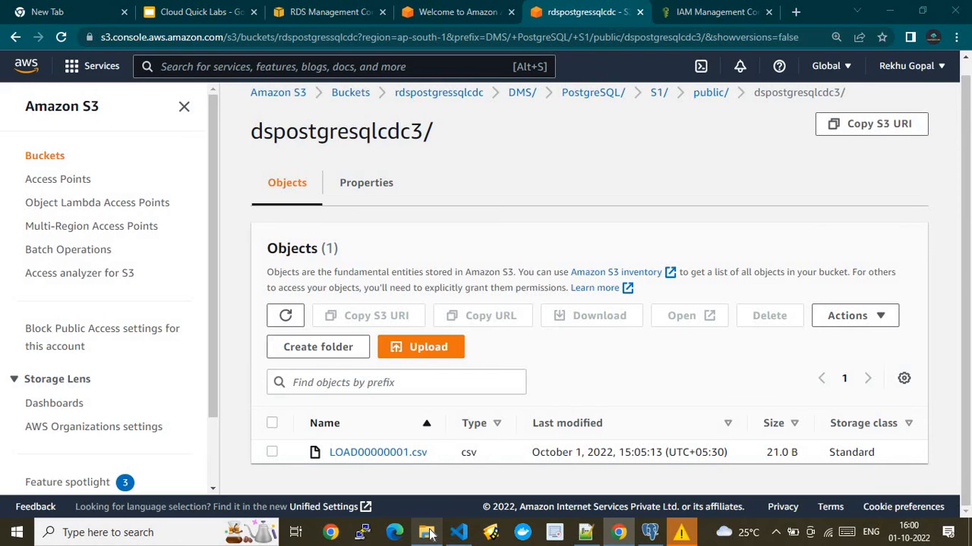
left_click(428, 532)
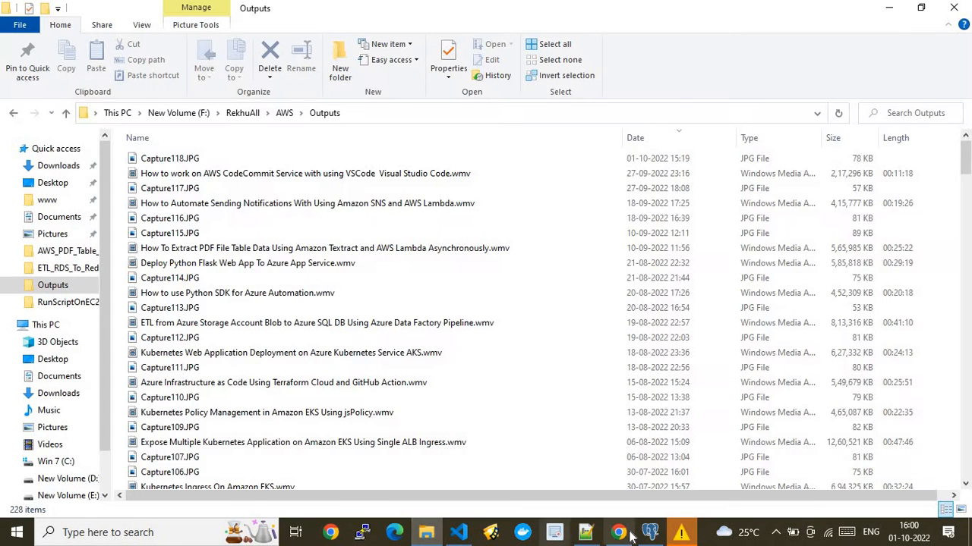
- Show the Downloads folder in File Explorer, then return to the S3 console
left_click(588, 532)
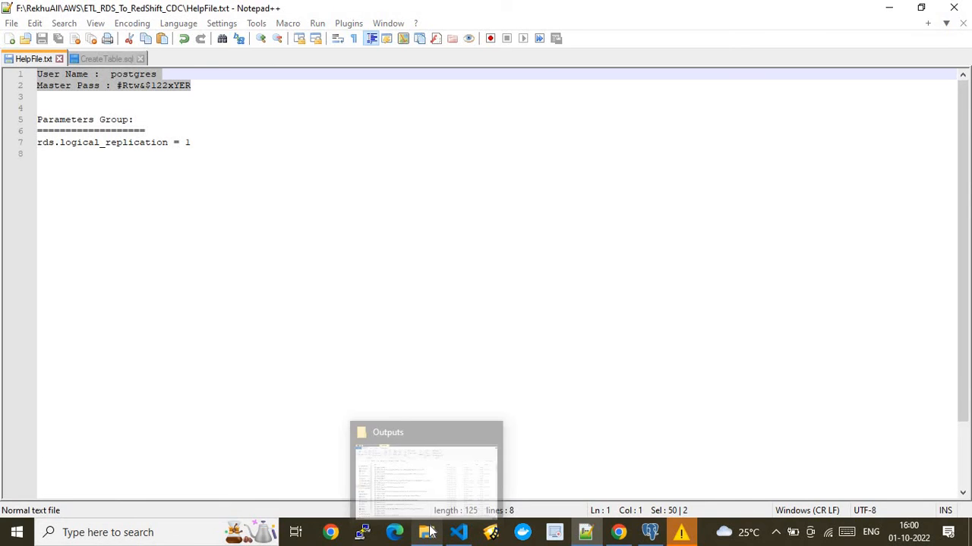
left_click(424, 510)
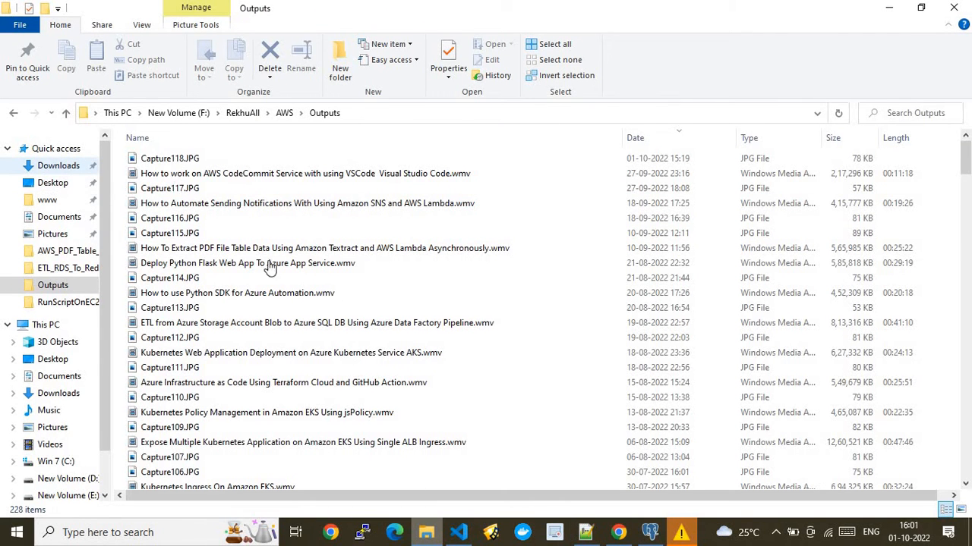
left_click(77, 164)
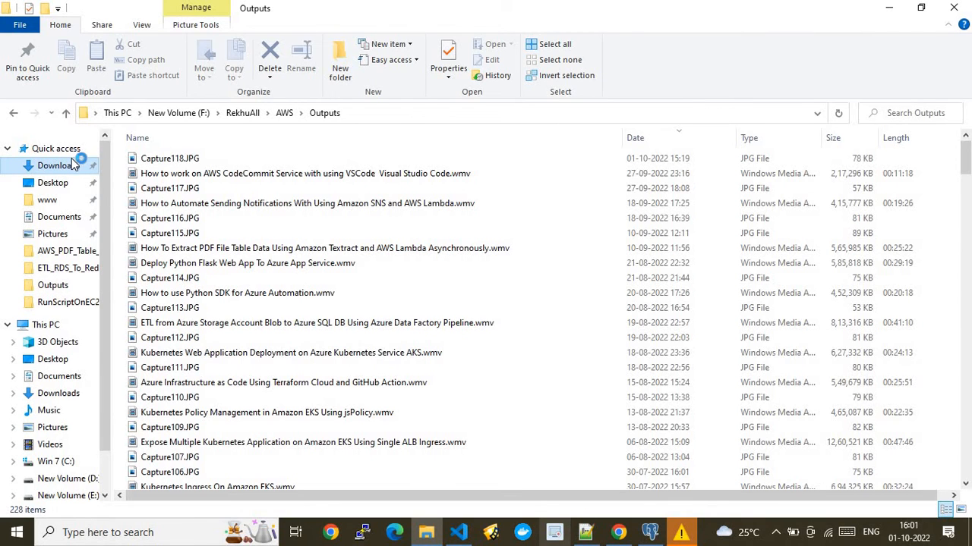
left_click(618, 532)
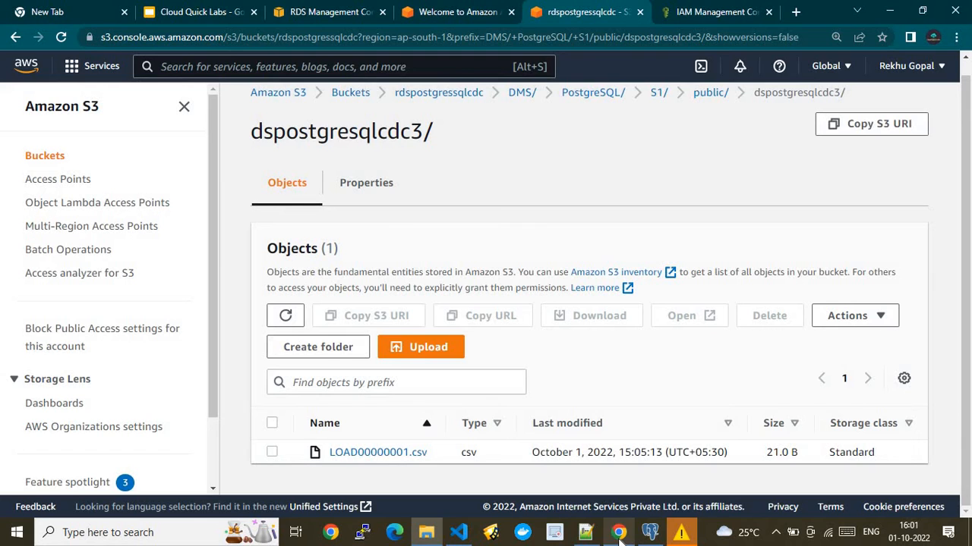
- Download LOAD00000001.csv and open the saved LOAD00000001 (2).csv from Downloads
left_click(274, 423)
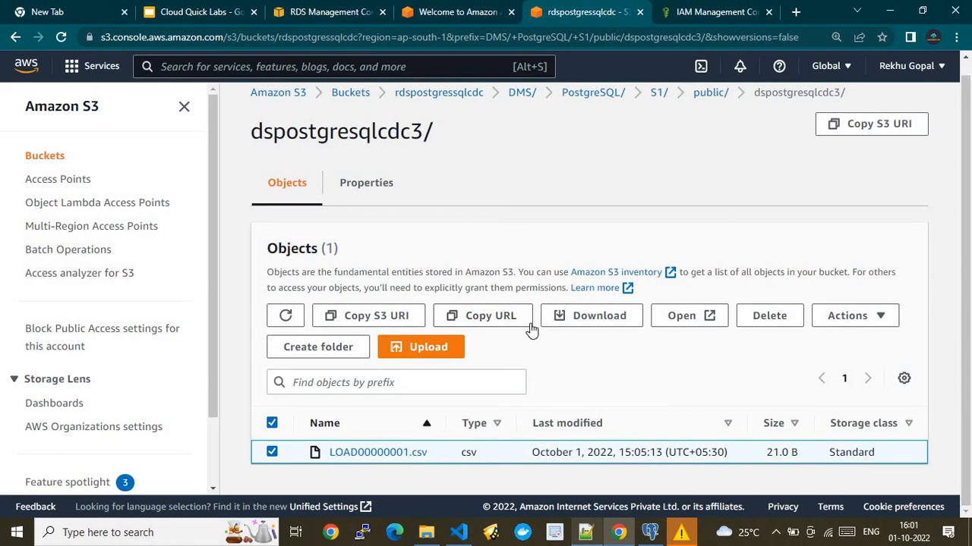
left_click(571, 316)
left_click(428, 535)
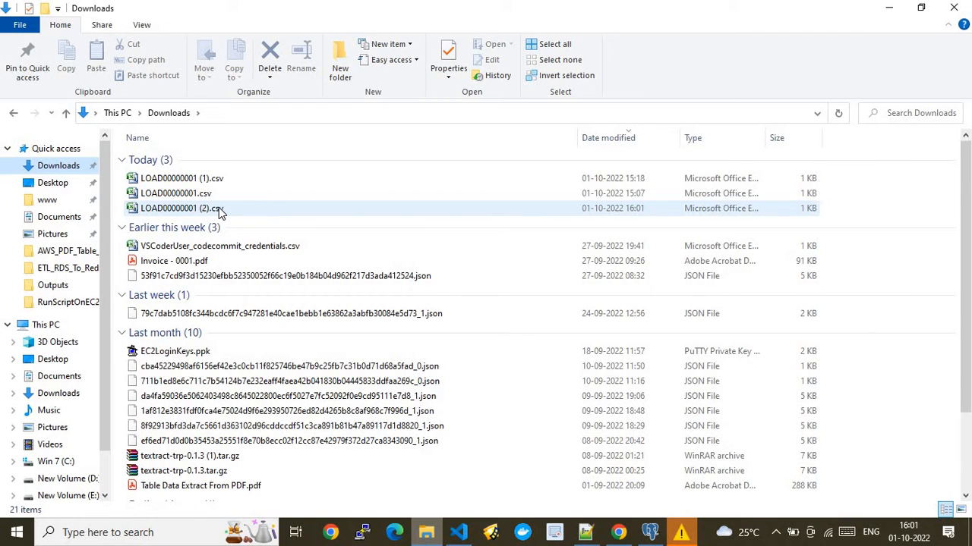
double_click(225, 208)
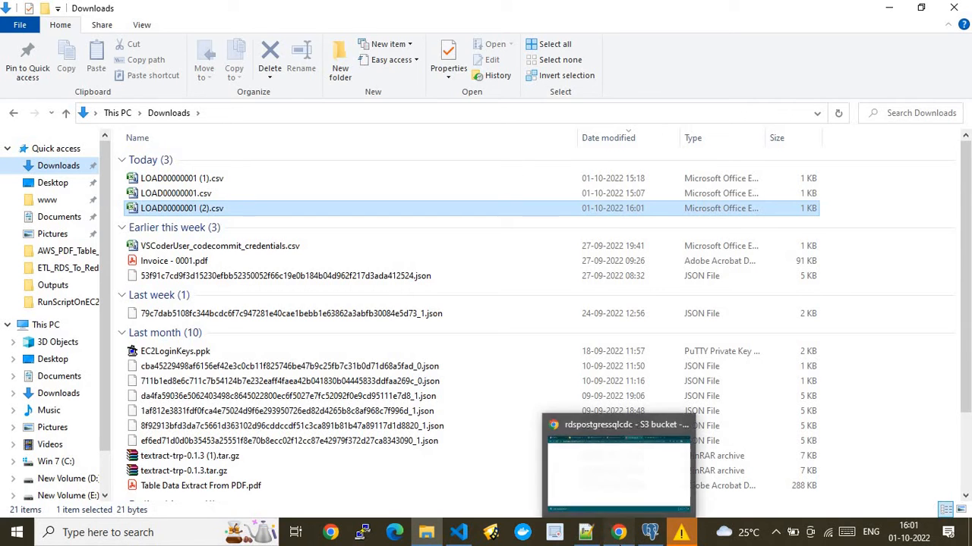
left_click(619, 532)
left_click(649, 532)
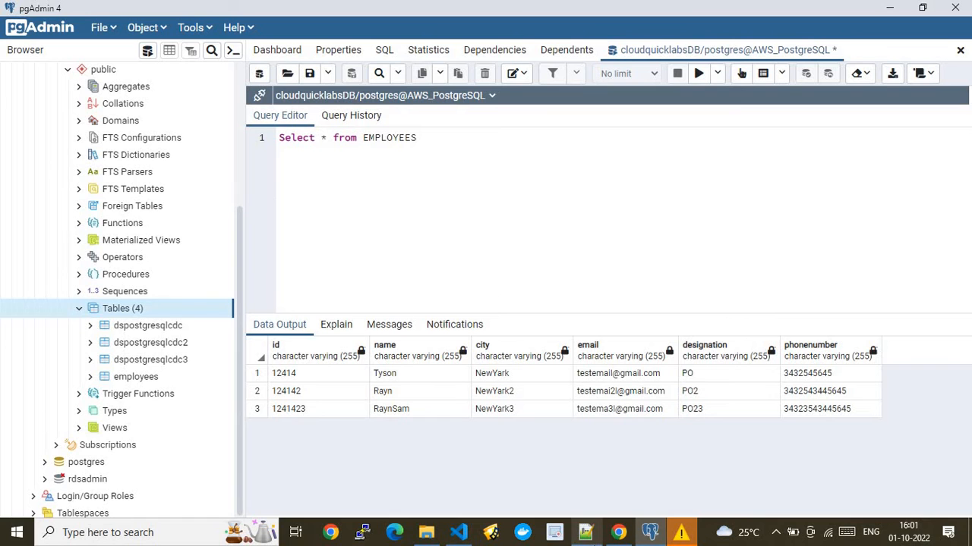
- Copy 'dspostgresqlcdc3' from S3, paste it over EMPLOYEES in the pgAdmin query and run it
left_click(619, 534)
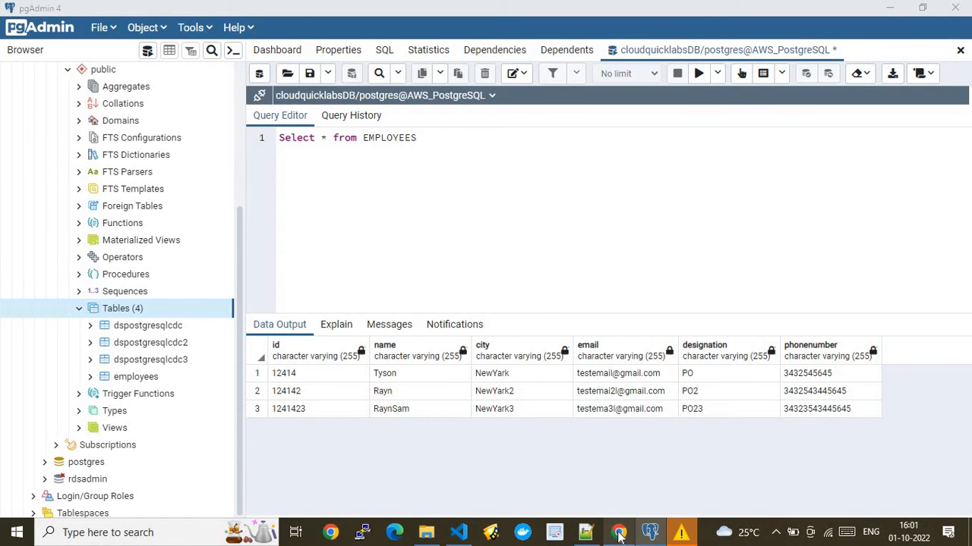
left_click(619, 534)
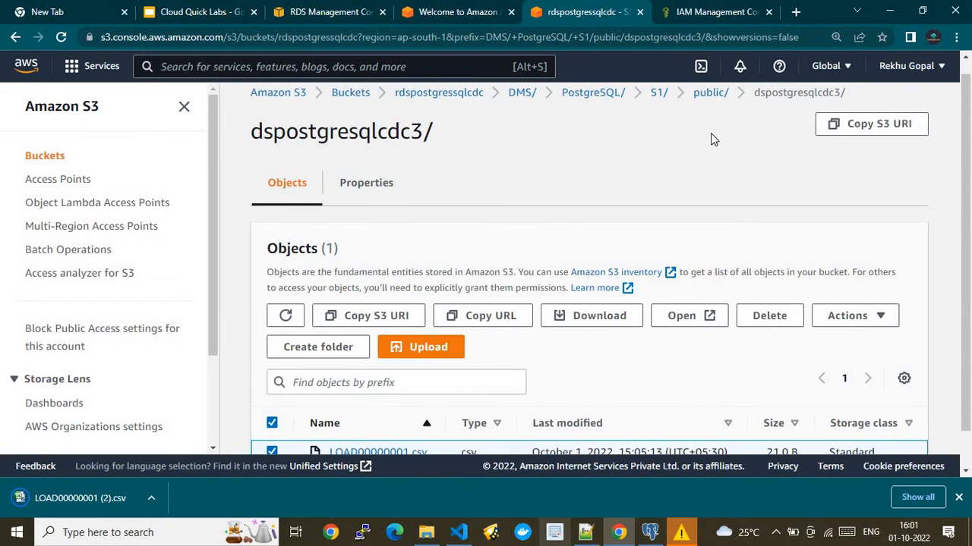
double_click(374, 130)
key("ctrl+c")
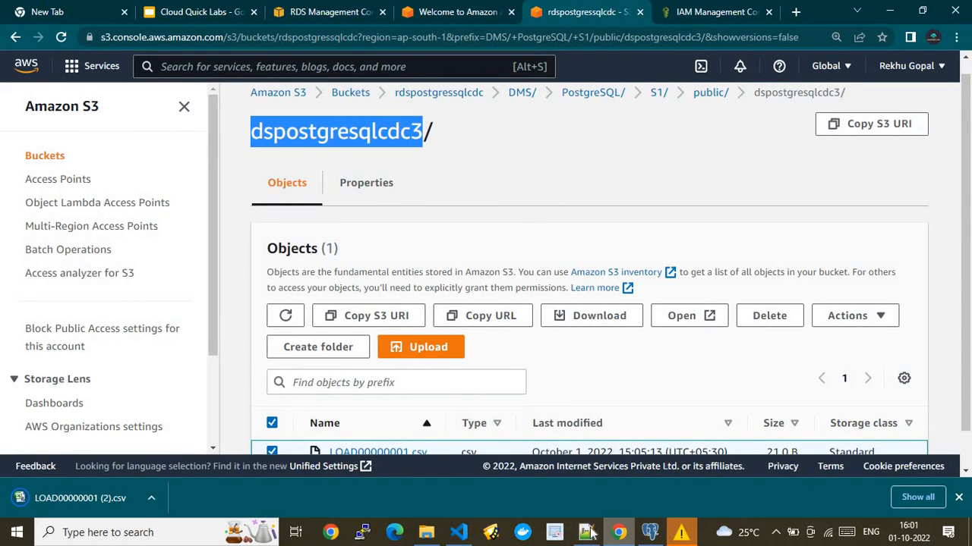
left_click(649, 535)
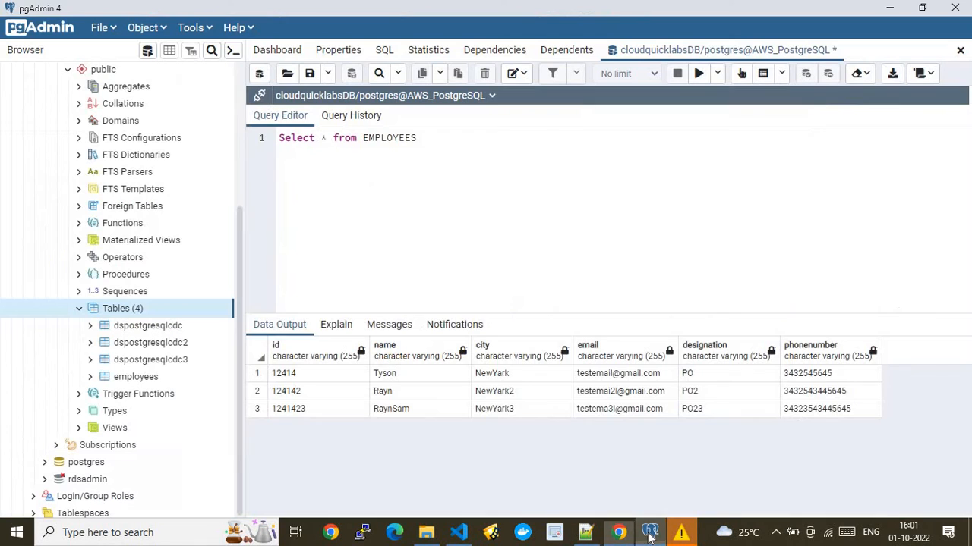
double_click(383, 137)
key("ctrl+v")
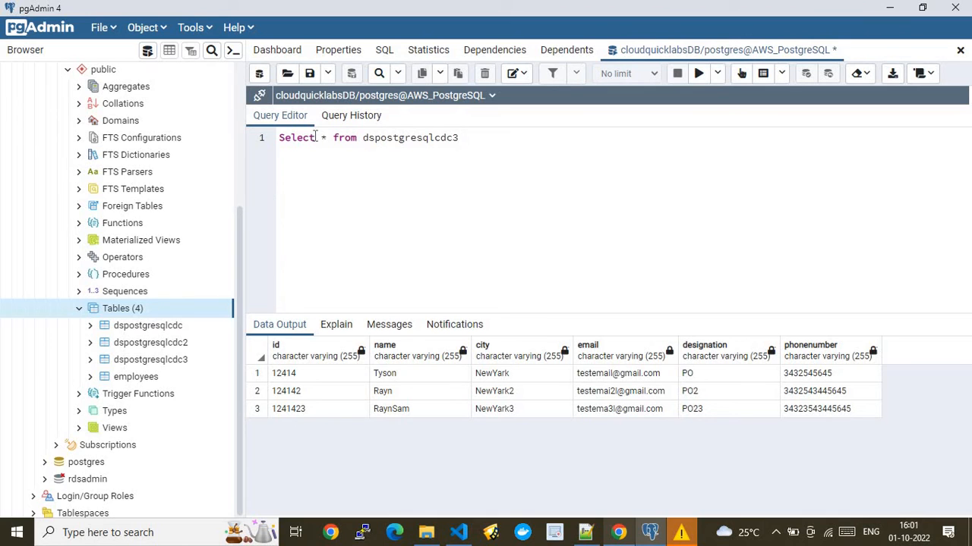
left_click(697, 76)
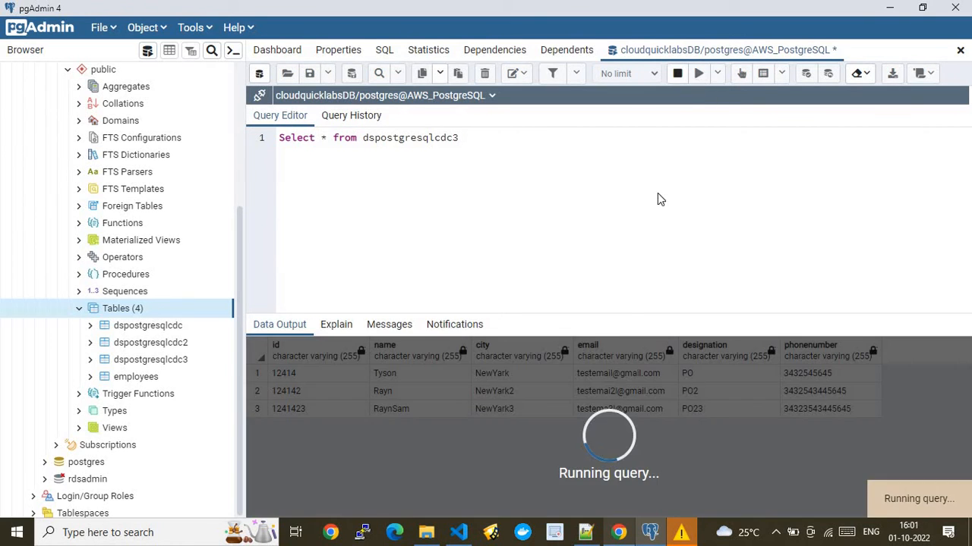
left_click(650, 352)
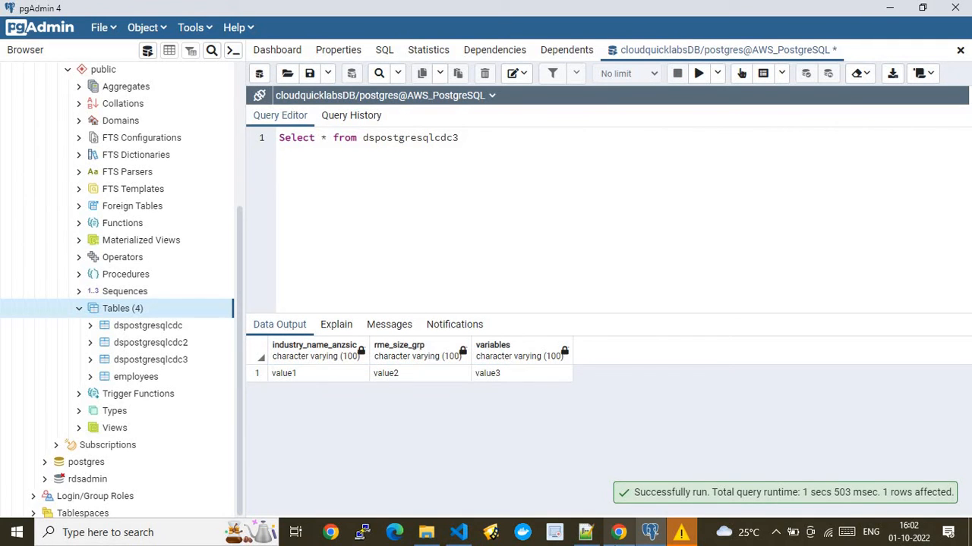
- Open LOAD00000001 (2).csv from Downloads in Notepad++ to see the line value1,value2,value3
left_click(429, 533)
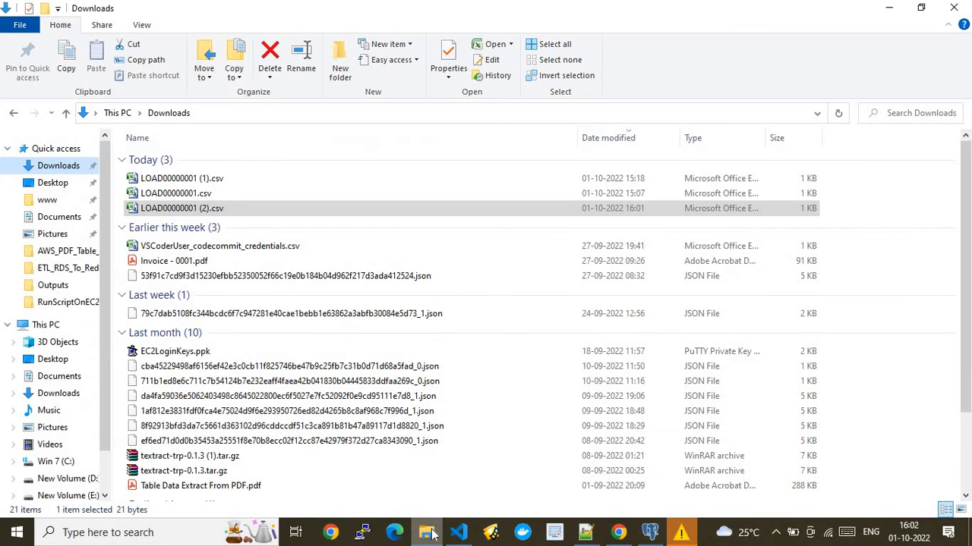
double_click(238, 207)
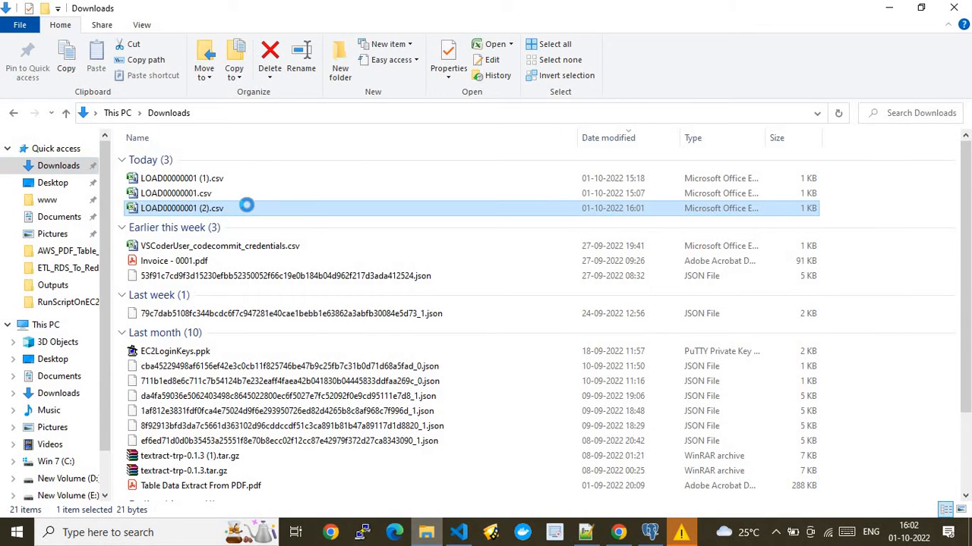
right_click(243, 209)
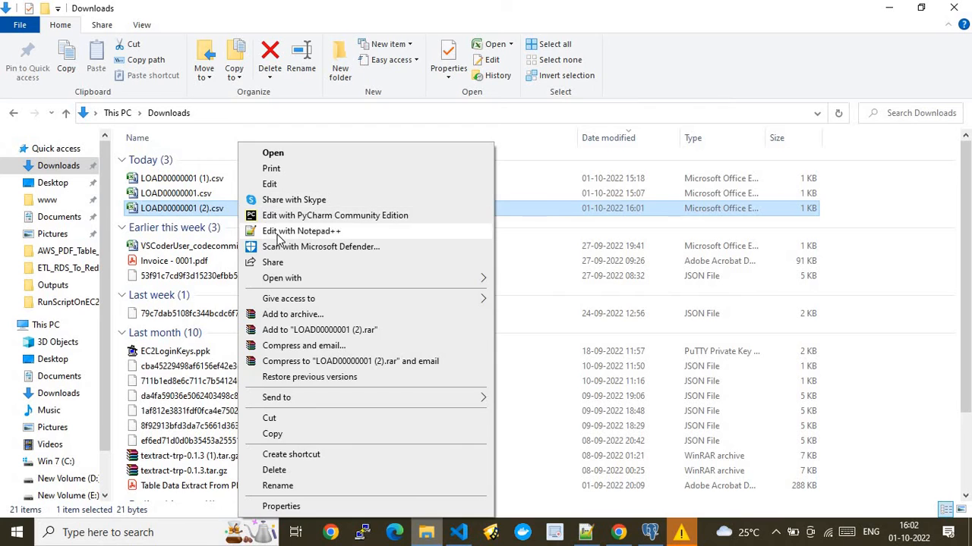
left_click(278, 237)
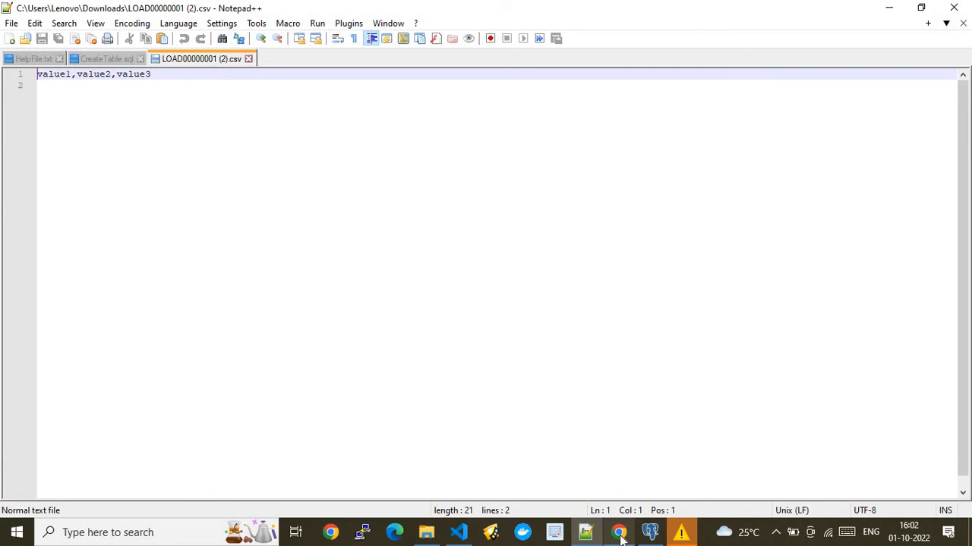
- Close the download bar and return to the DMS migration tasks list, where migratedb shows Load complete
mouse_move(618, 532)
left_click(581, 460)
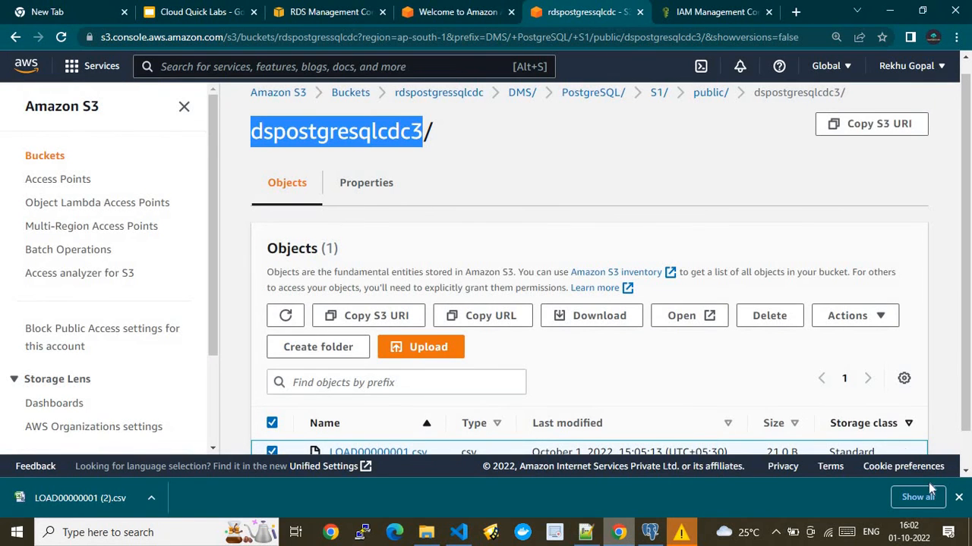
left_click(960, 497)
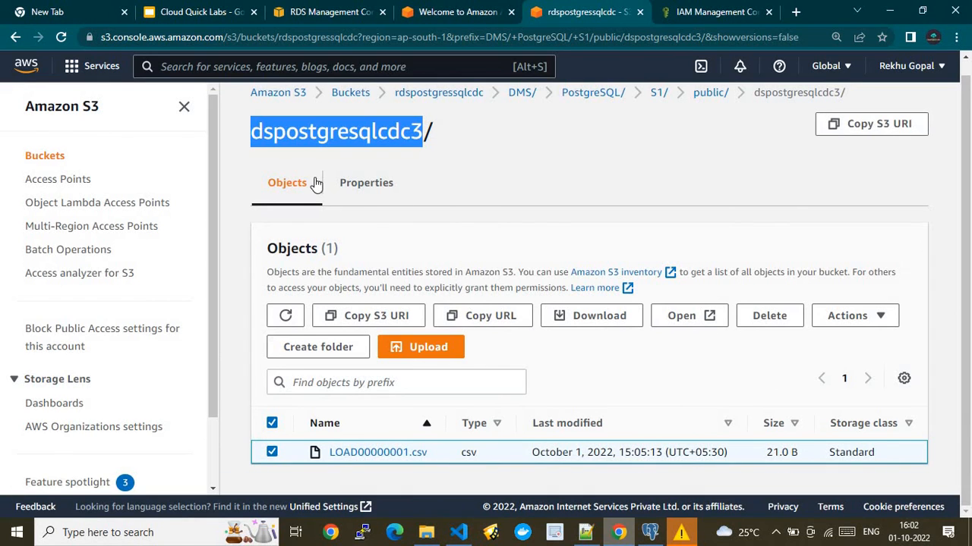
left_click(177, 12)
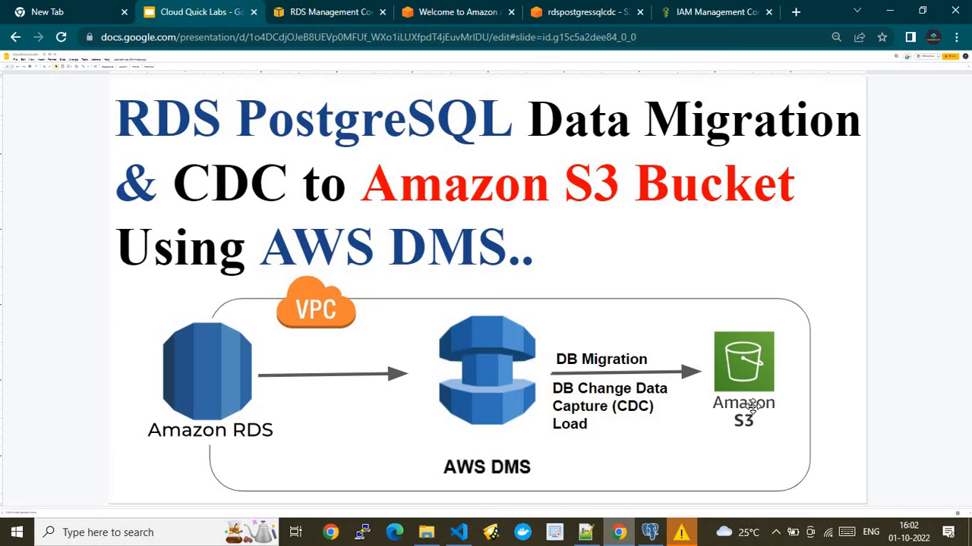
left_click(714, 9)
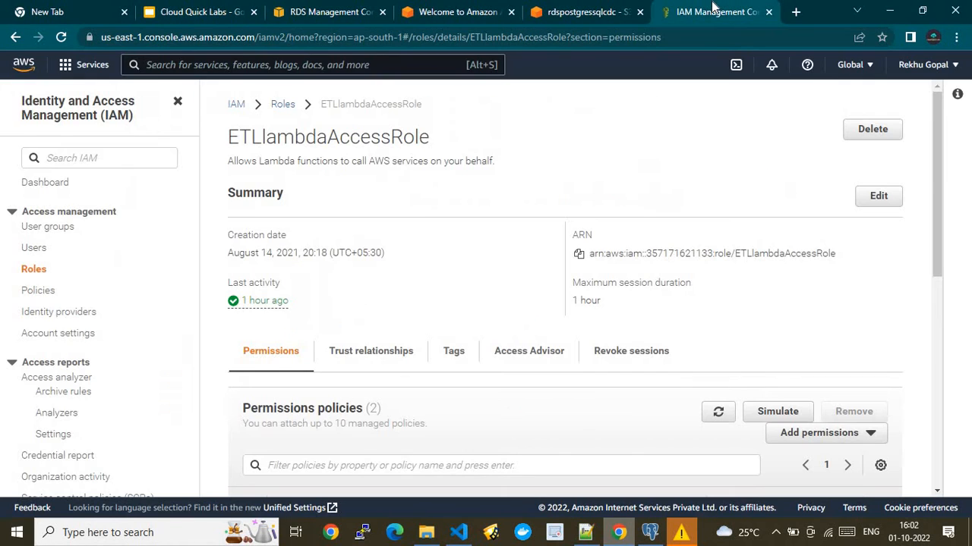
left_click(570, 9)
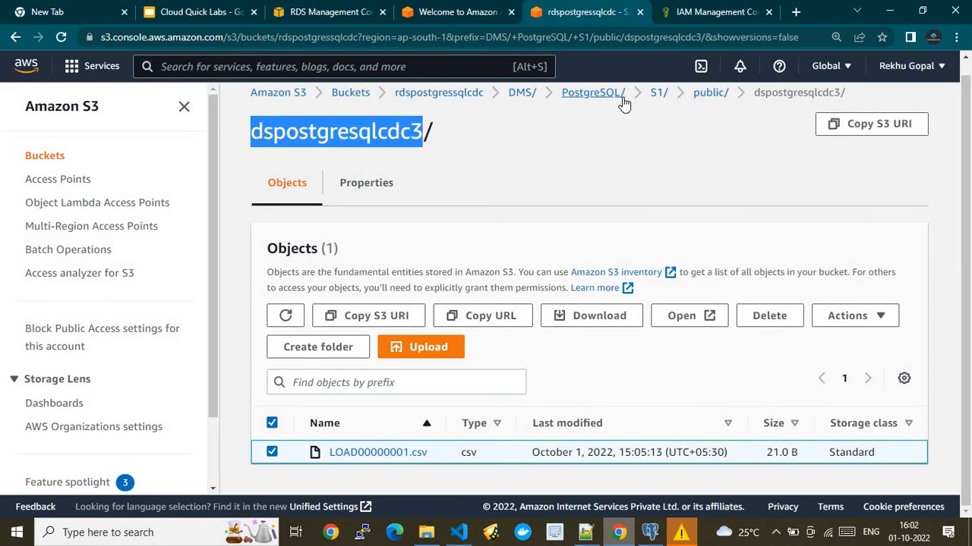
left_click(447, 12)
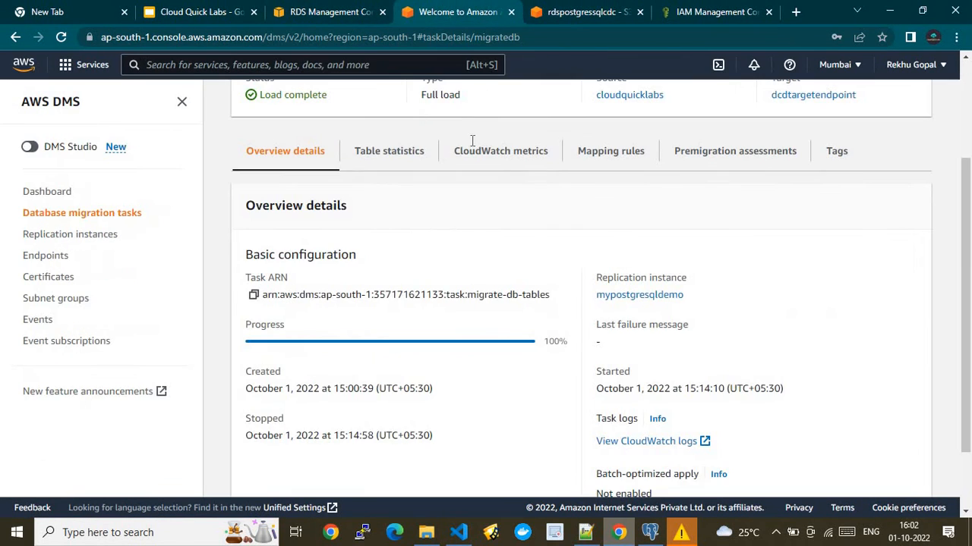
scroll(966, 91, "up", 2)
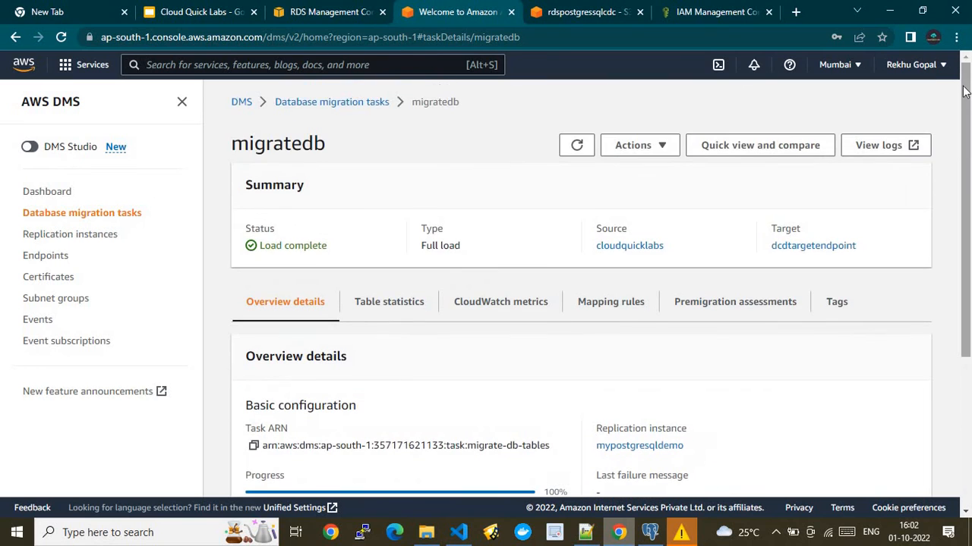
left_click(307, 103)
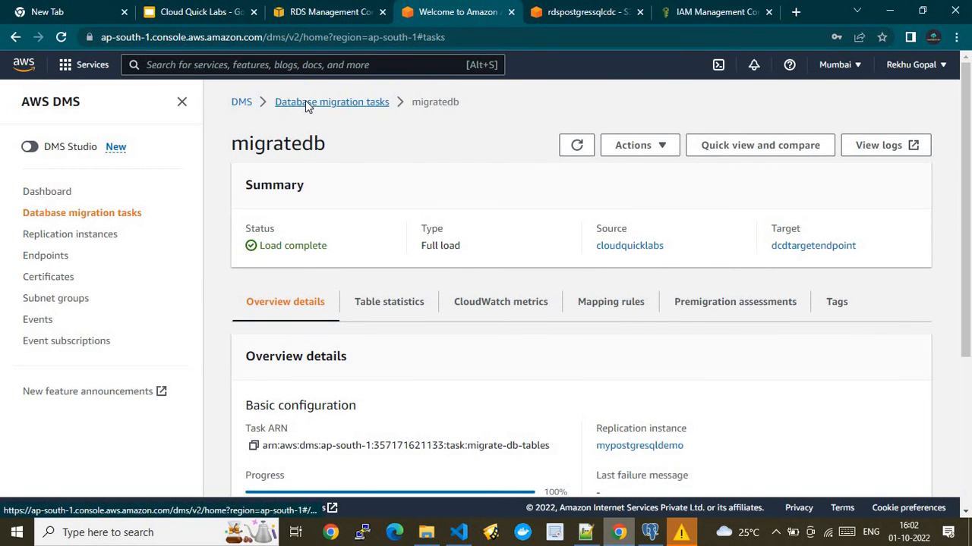
left_click_drag(307, 104, 375, 183)
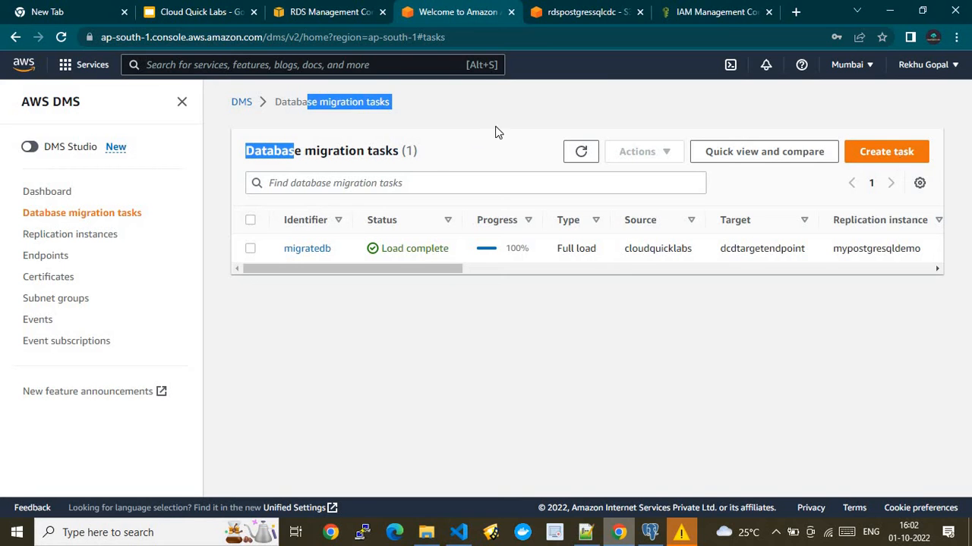
- Start a new migration task with identifier CaptureCDC and friendly ARN Test-CDC-Demo
left_click(882, 152)
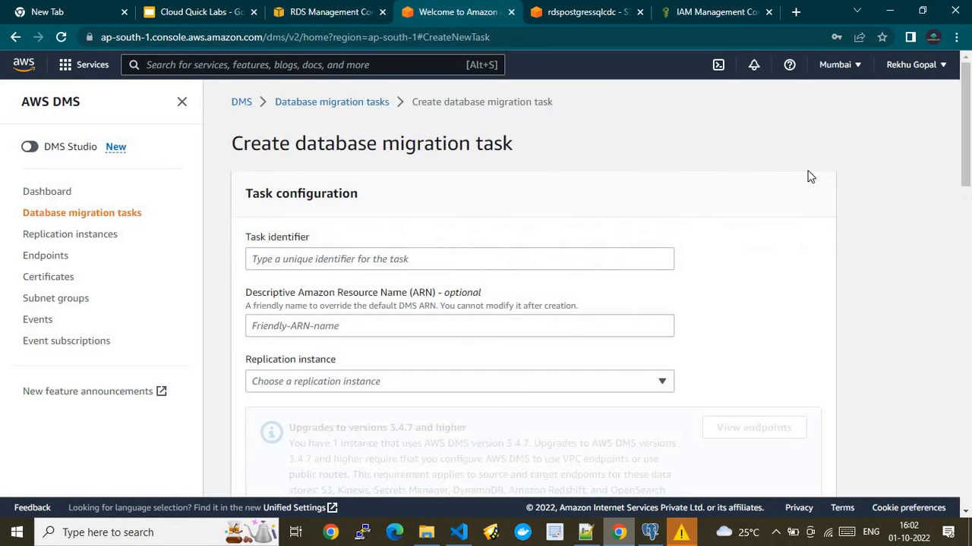
left_click(343, 259)
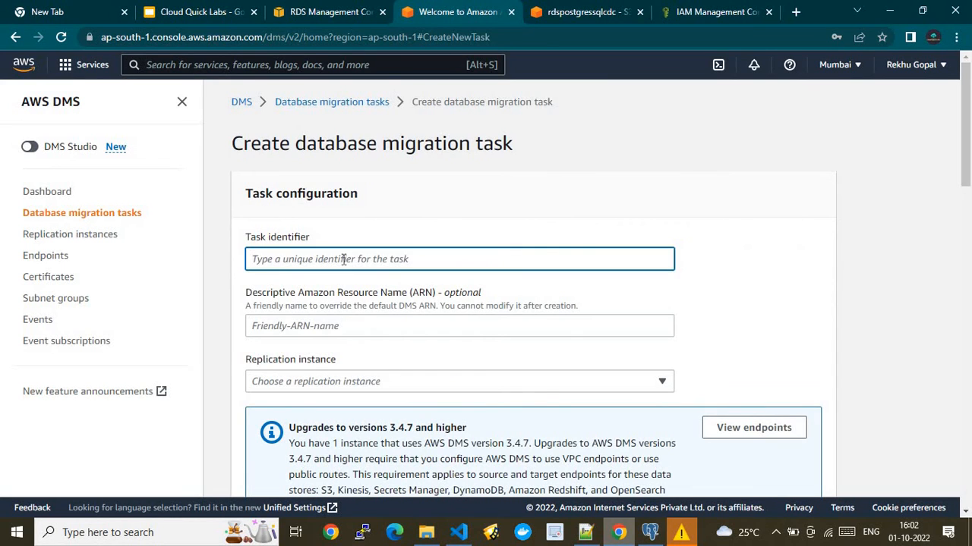
type("Capture")
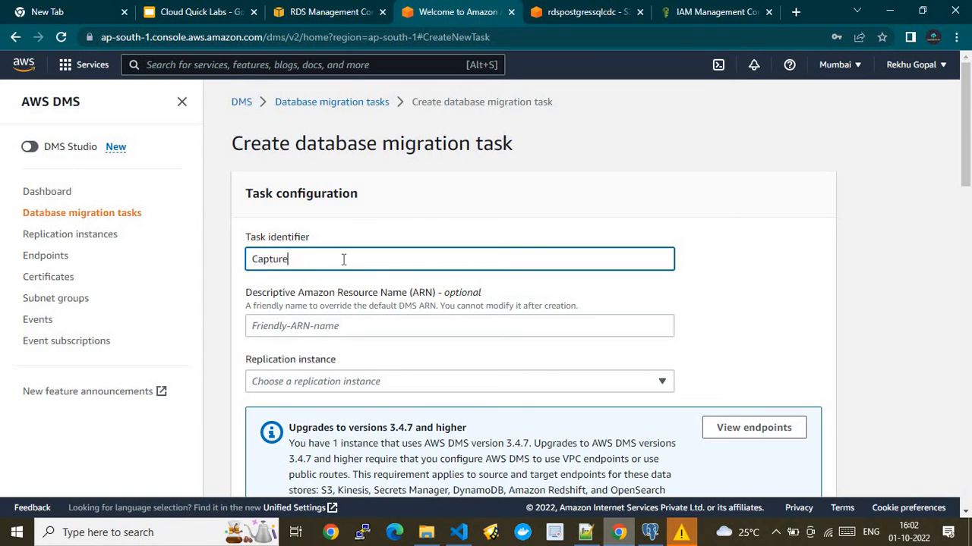
type("CDC")
left_click(330, 328)
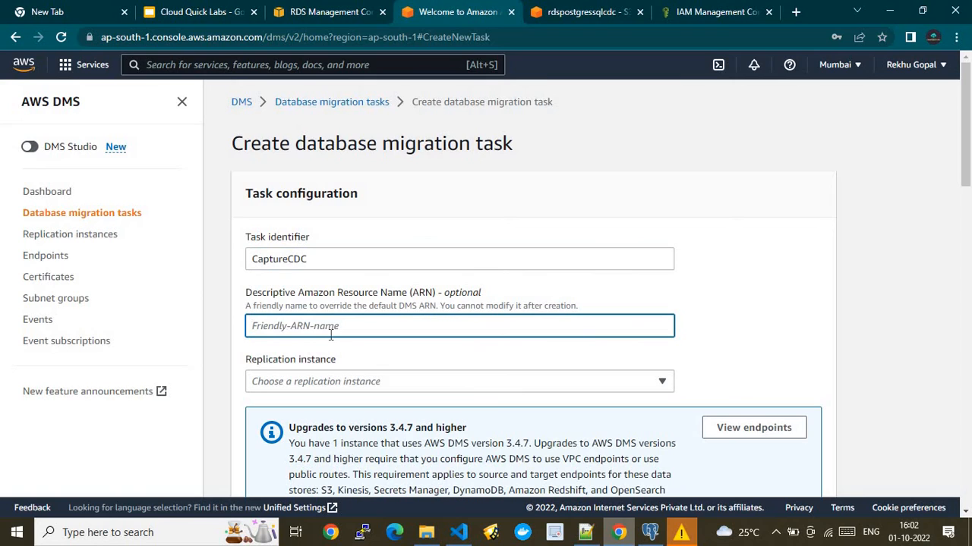
type("Test-CDC-Demo")
- Use instance mypostgresqldemo, source cloudquicklabs, target dcdtargetendpoint, and migration type Replicate data changes only
left_click(354, 383)
left_click(342, 427)
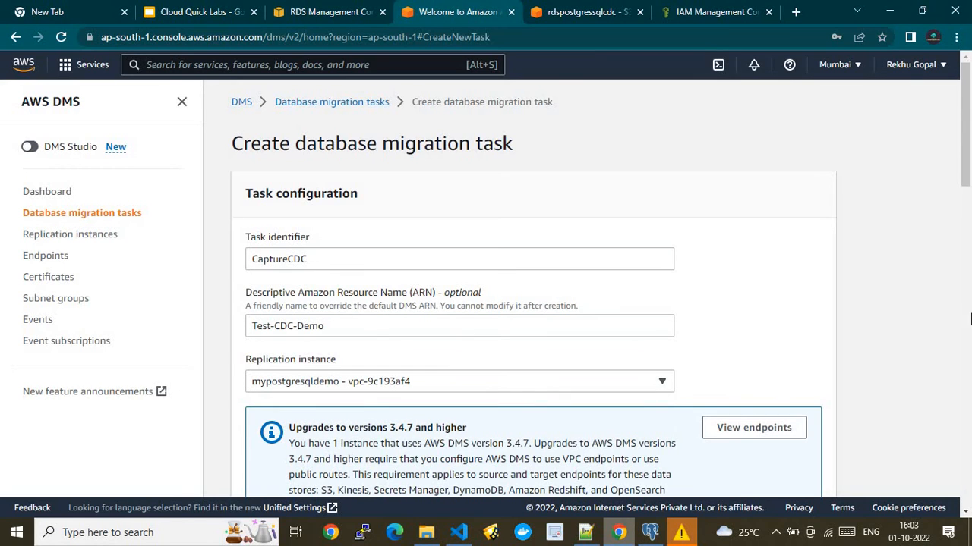
scroll(429, 161, "down", 5)
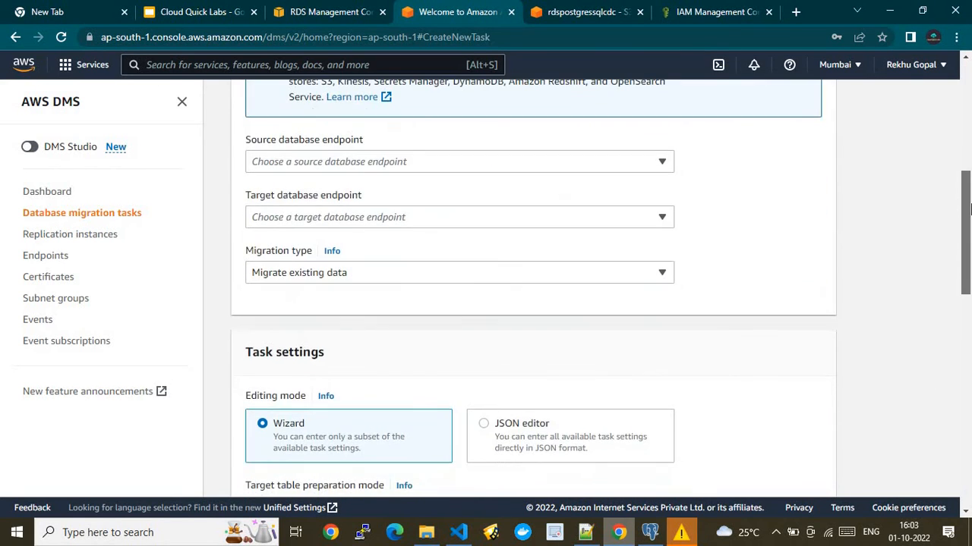
left_click(390, 163)
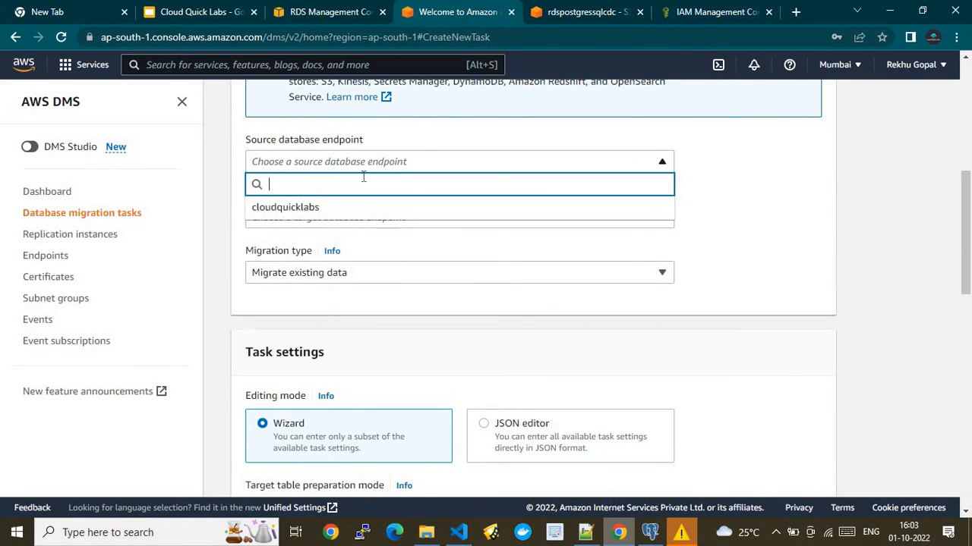
left_click(316, 209)
left_click(319, 218)
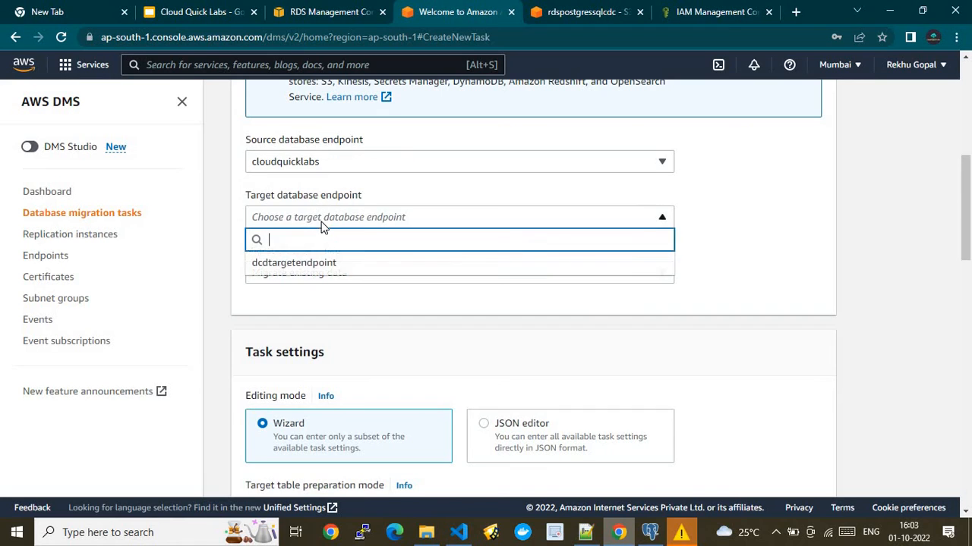
left_click(312, 268)
left_click(323, 278)
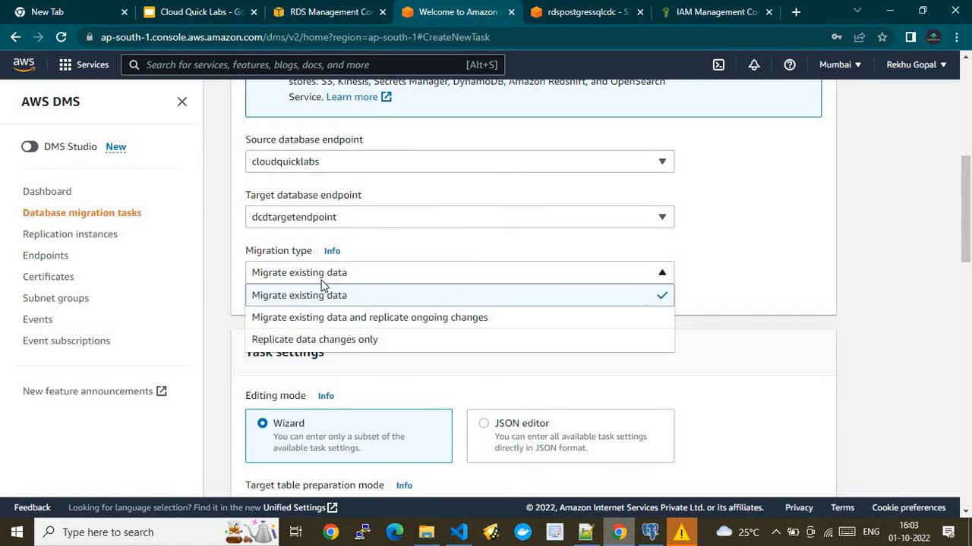
left_click(321, 339)
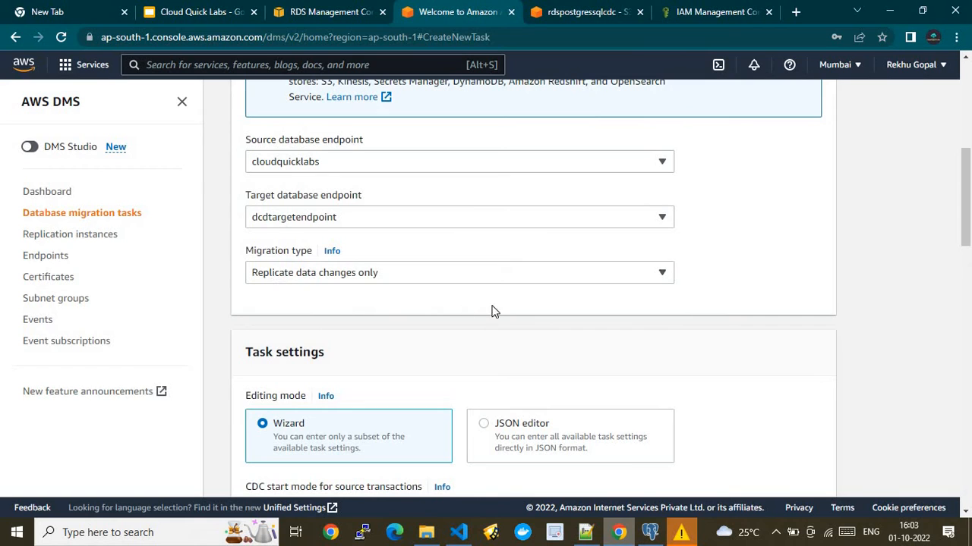
left_click_drag(962, 242, 970, 286)
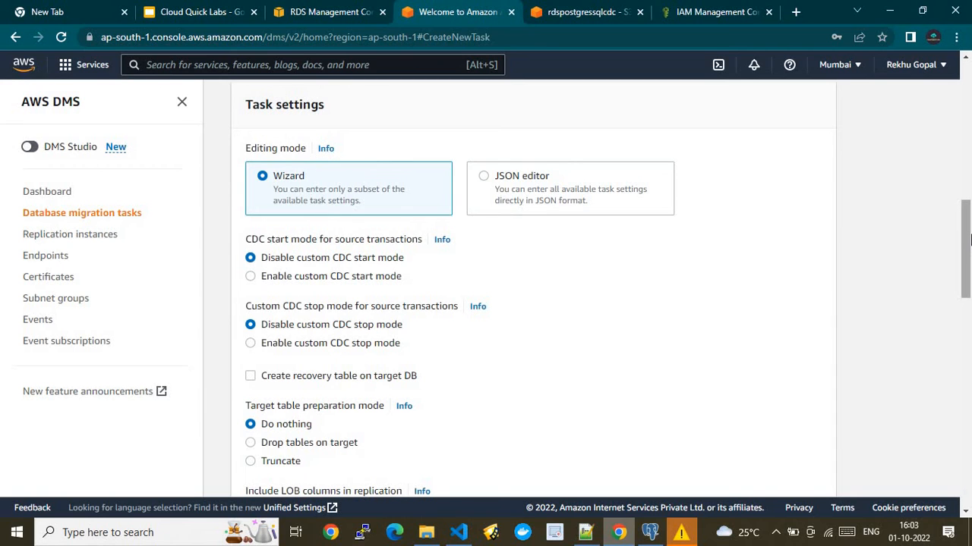
left_click_drag(967, 245, 969, 385)
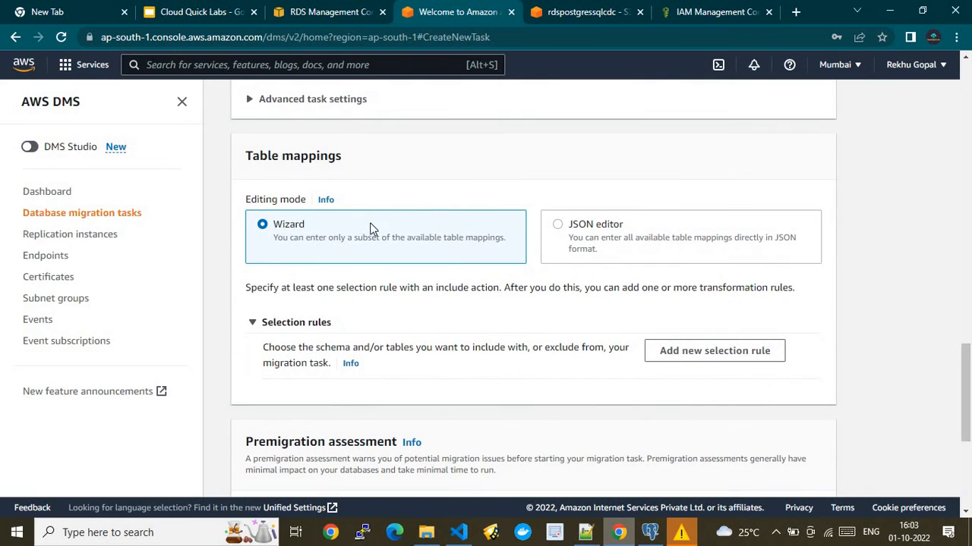
- Add a table selection rule with a manually entered source schema name starting 'pub'
left_click(688, 362)
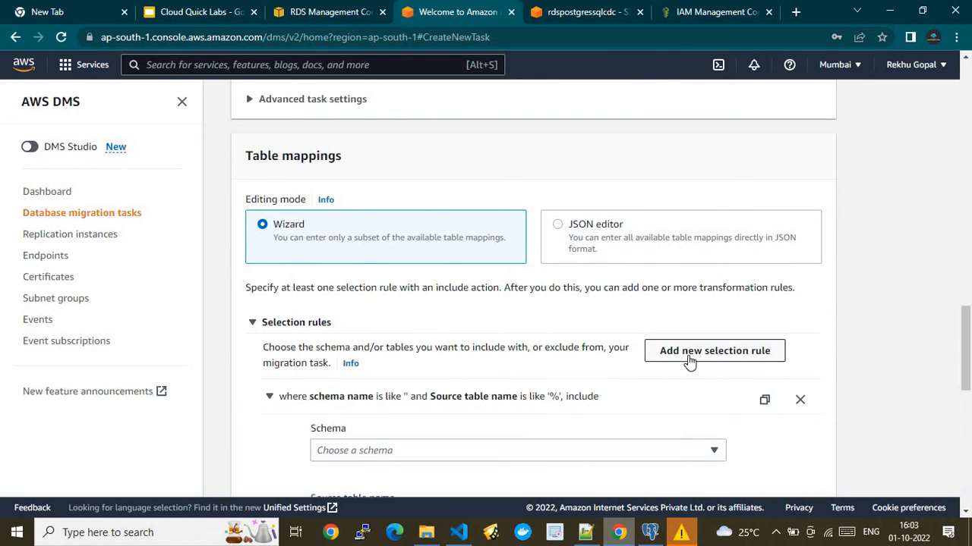
left_click_drag(967, 356, 967, 398)
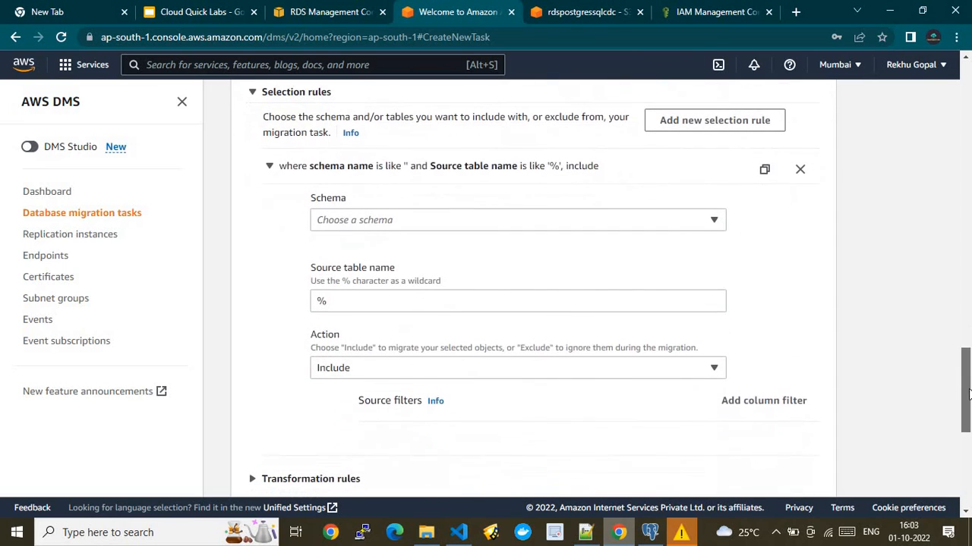
left_click(392, 218)
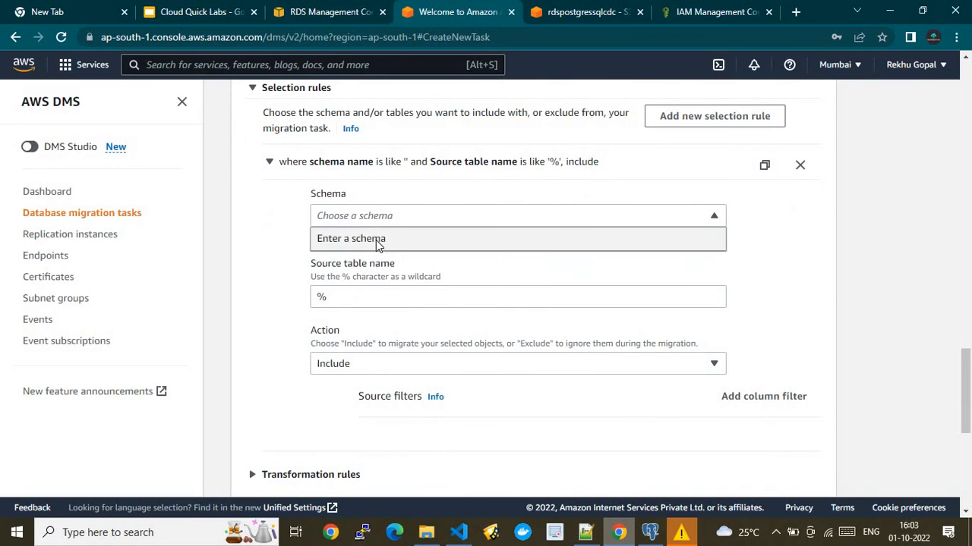
left_click(373, 239)
left_click(359, 279)
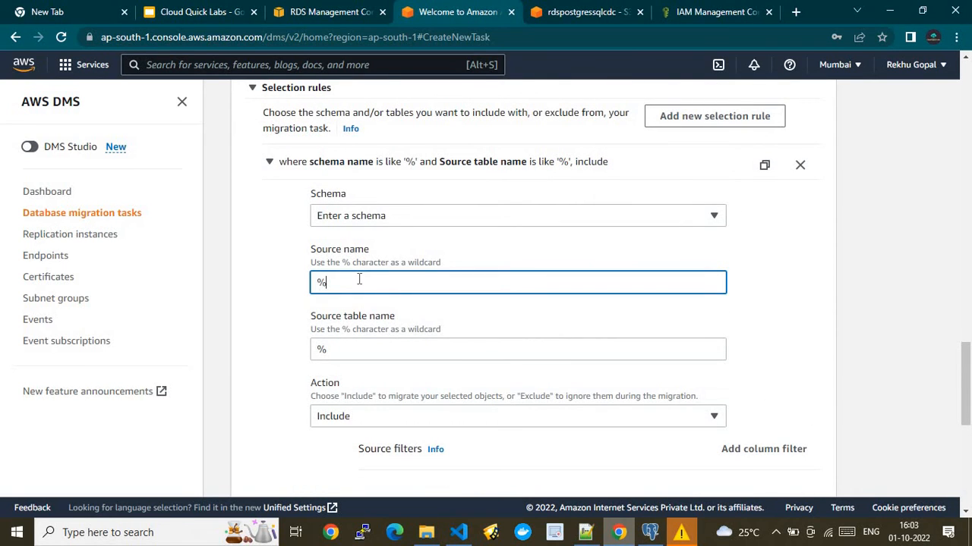
type("public")
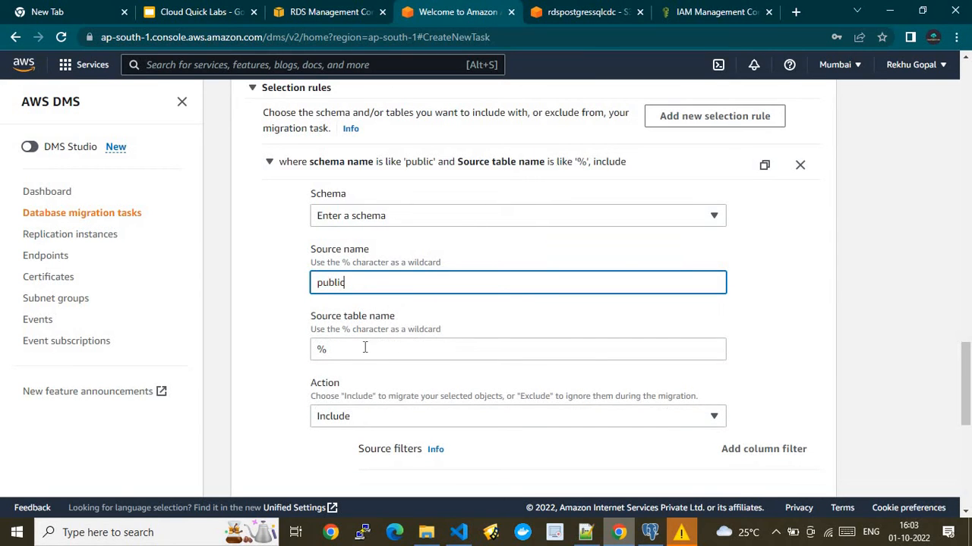
- Keep the rule action set to Include and create the capturecdc task
left_click_drag(966, 406, 968, 438)
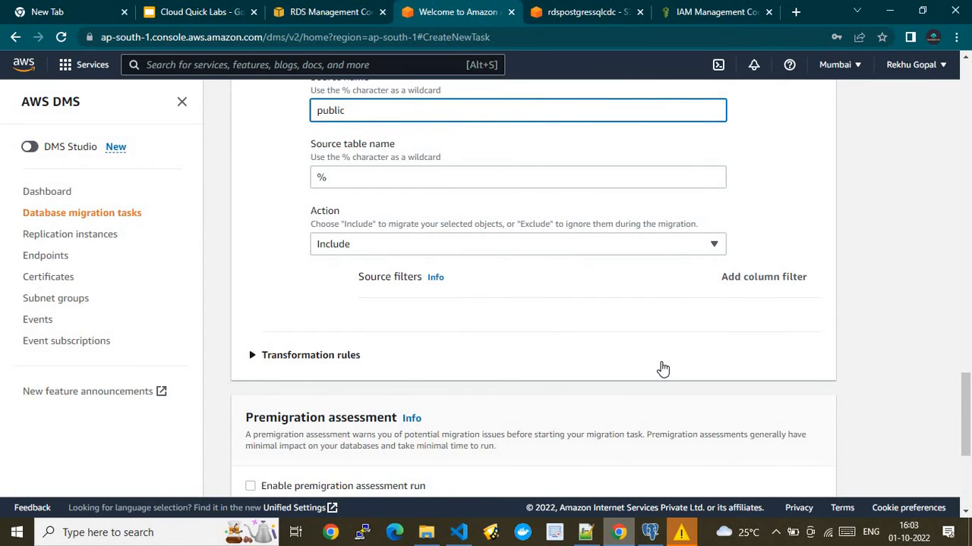
left_click(390, 250)
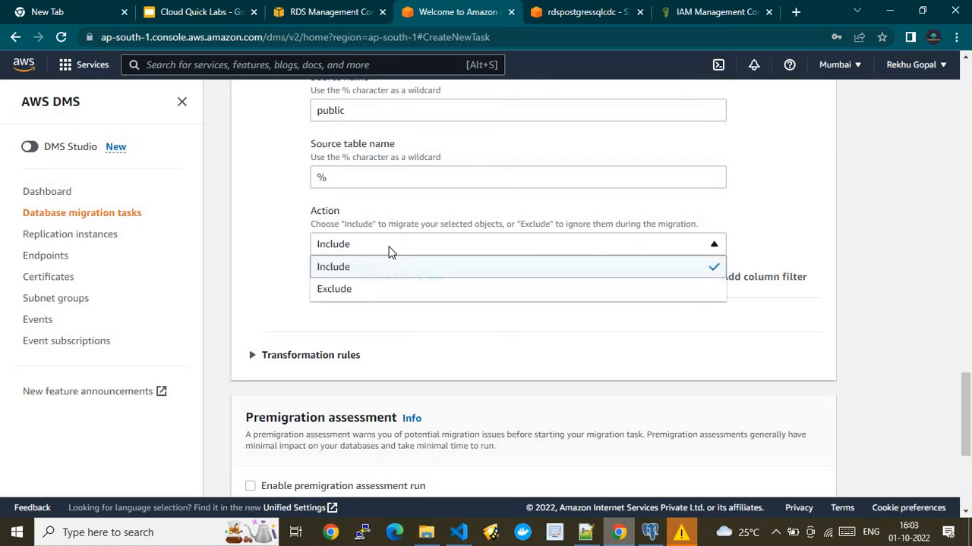
left_click(373, 268)
left_click_drag(969, 408, 969, 434)
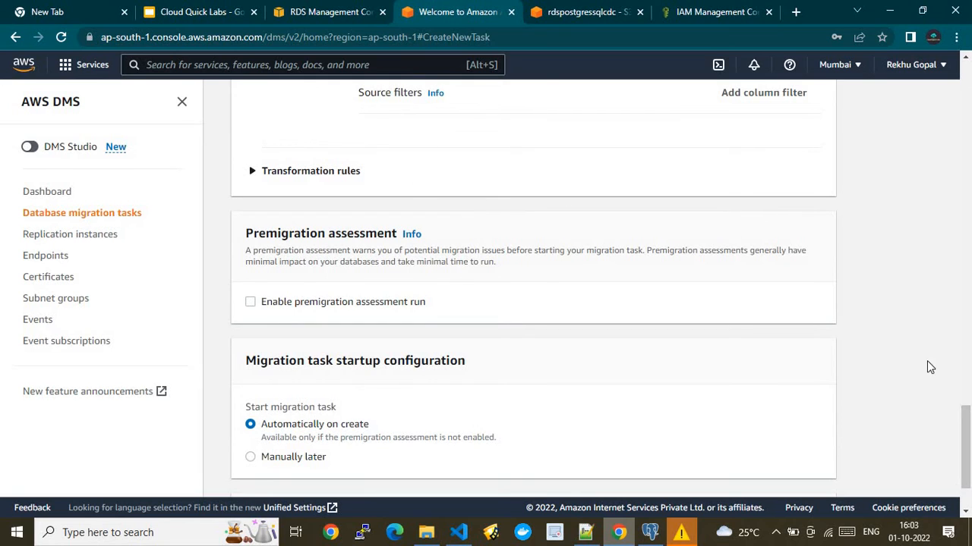
left_click_drag(969, 421, 970, 437)
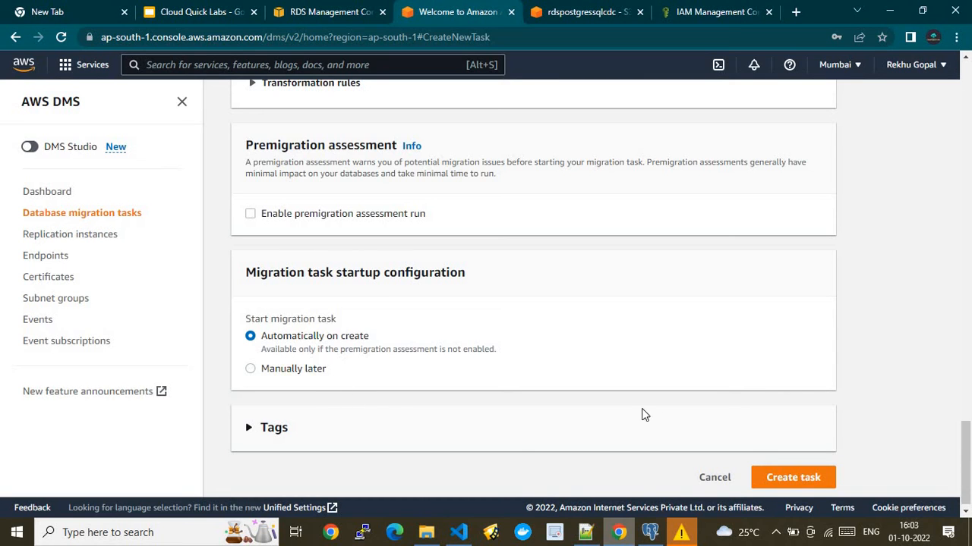
left_click(798, 479)
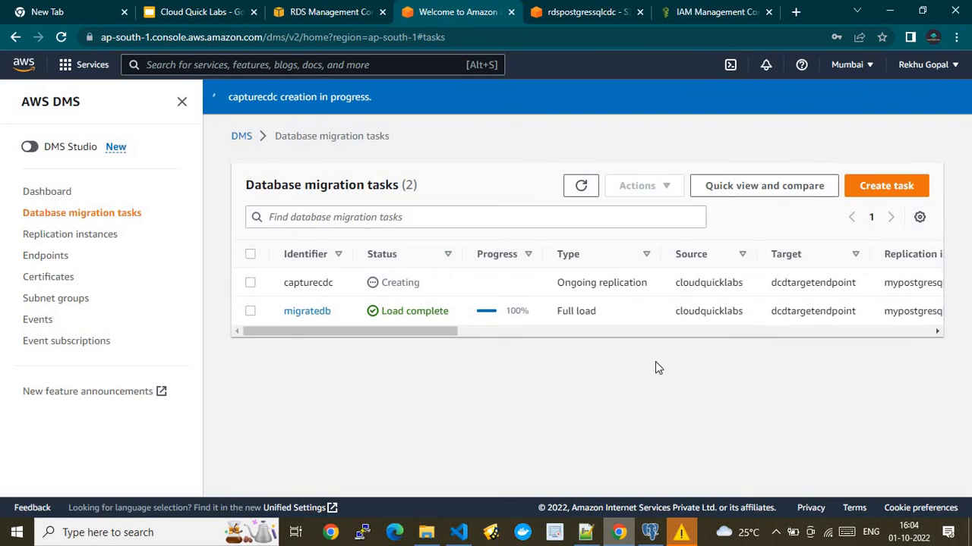
- Refresh the DMS task list and copy the table name EMPLOYEES from CreateTable.sql
left_click(574, 190)
left_click(651, 537)
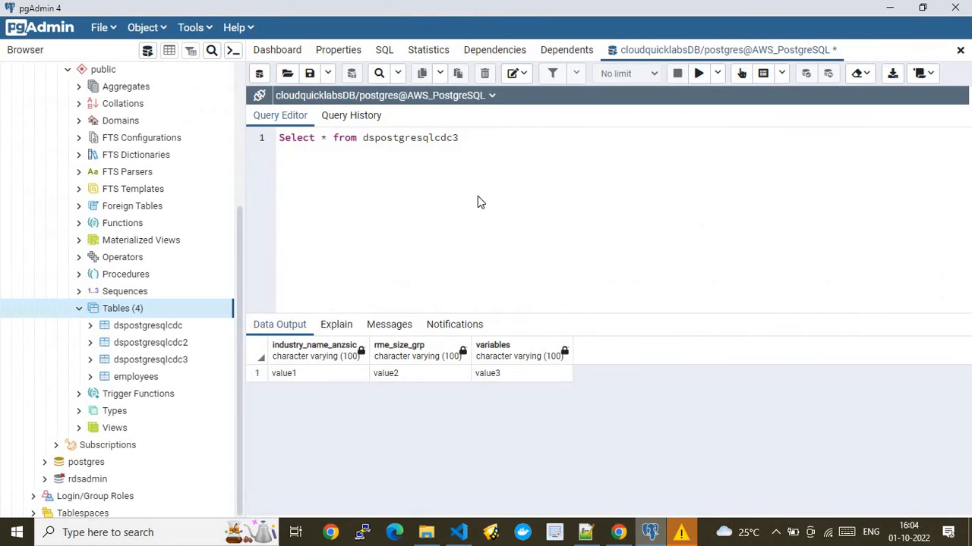
left_click(586, 535)
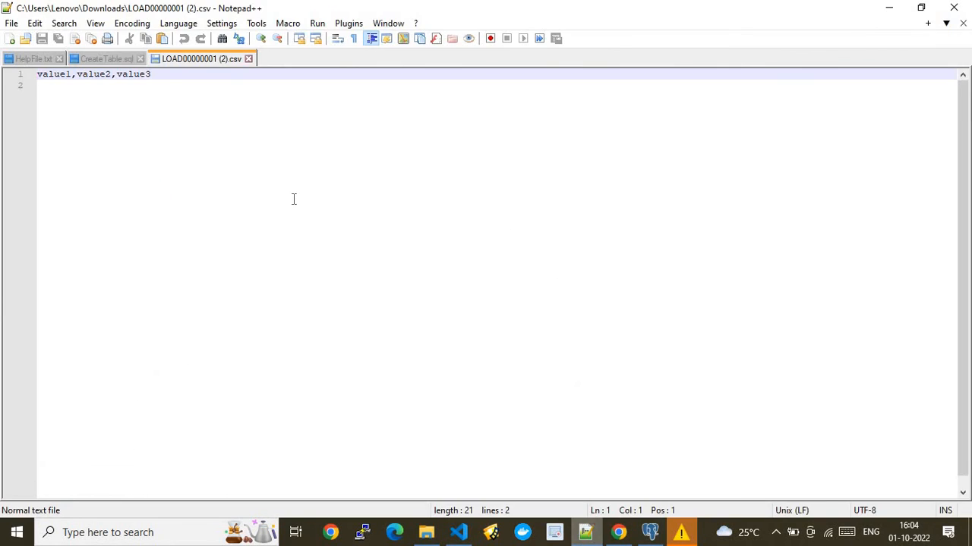
left_click(106, 58)
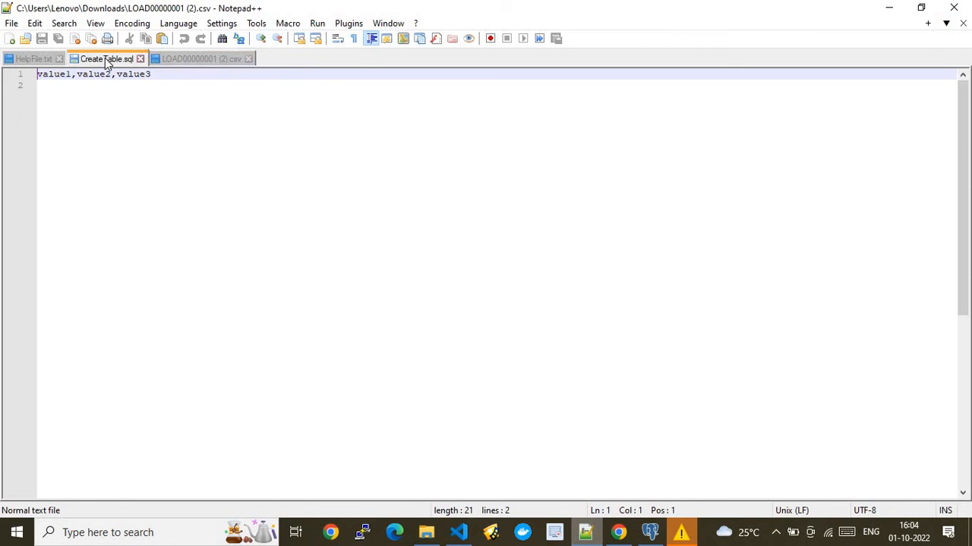
double_click(148, 244)
key("ctrl+c")
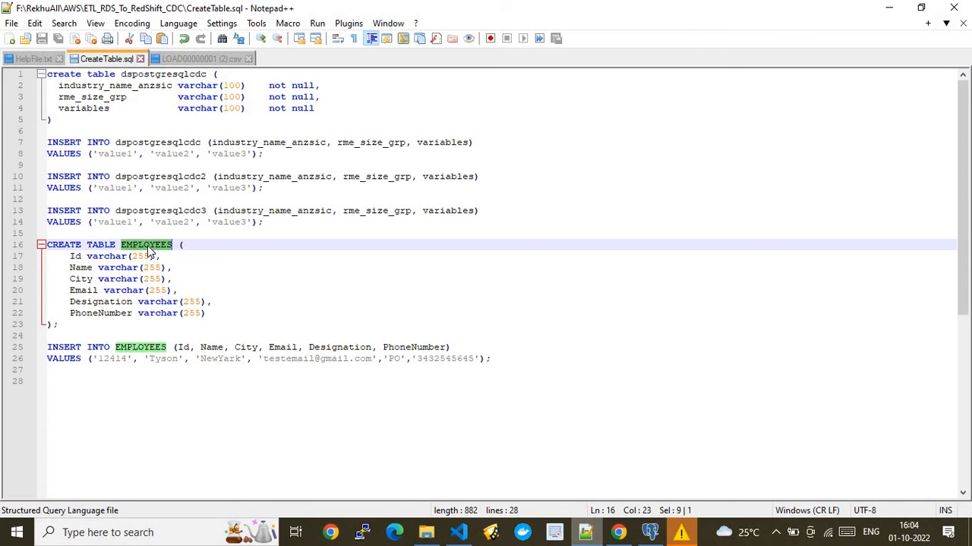
- Replace dspostgresqlcdc3 with EMPLOYEES in the pgAdmin query and run it to list three rows
left_click(618, 534)
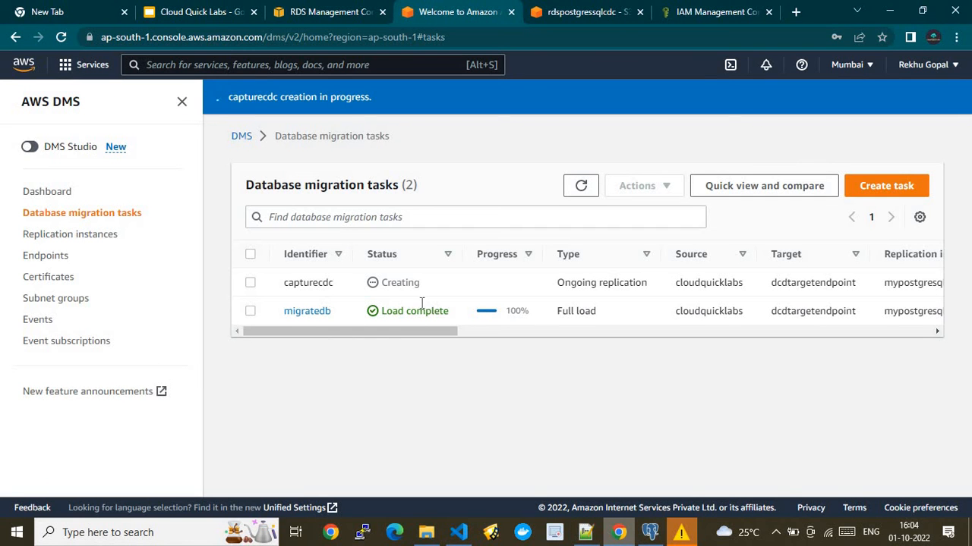
left_click(648, 534)
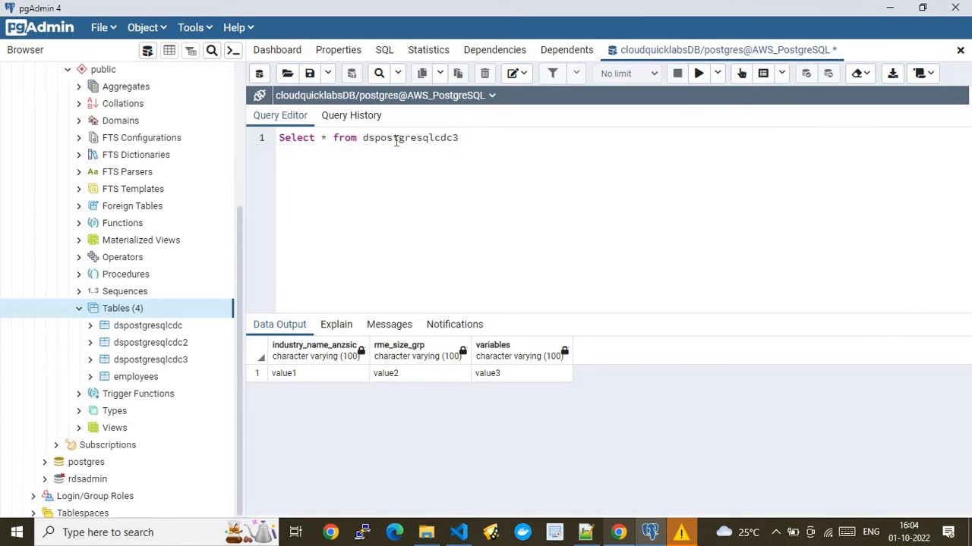
double_click(395, 138)
key("ctrl+v")
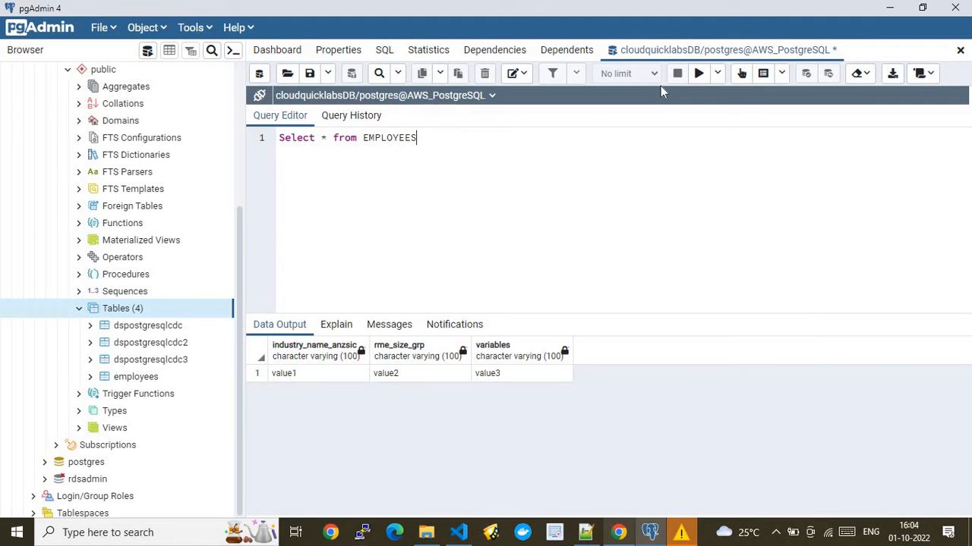
left_click(698, 74)
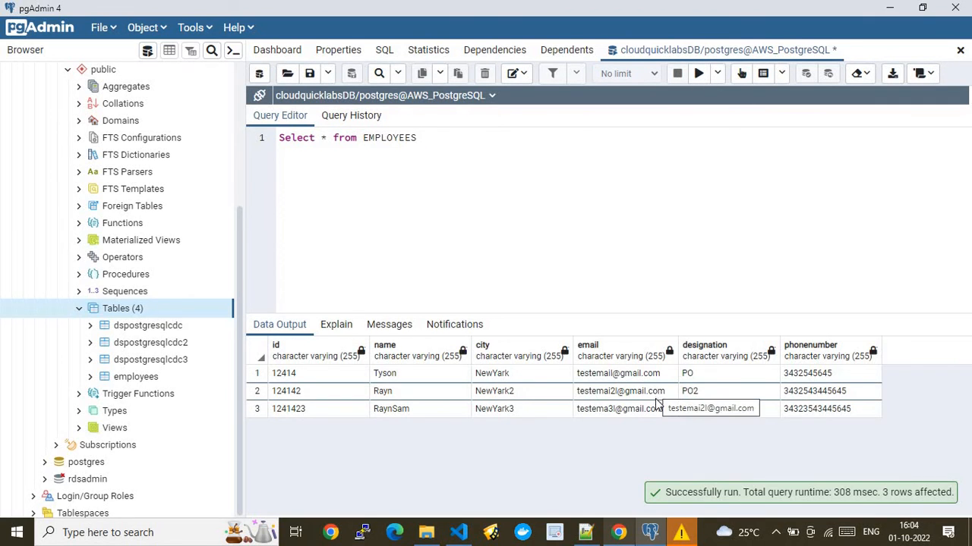
- Open LOAD00000001 (1).csv in Notepad++, select its single employee record, then return to pgAdmin
left_click(427, 536)
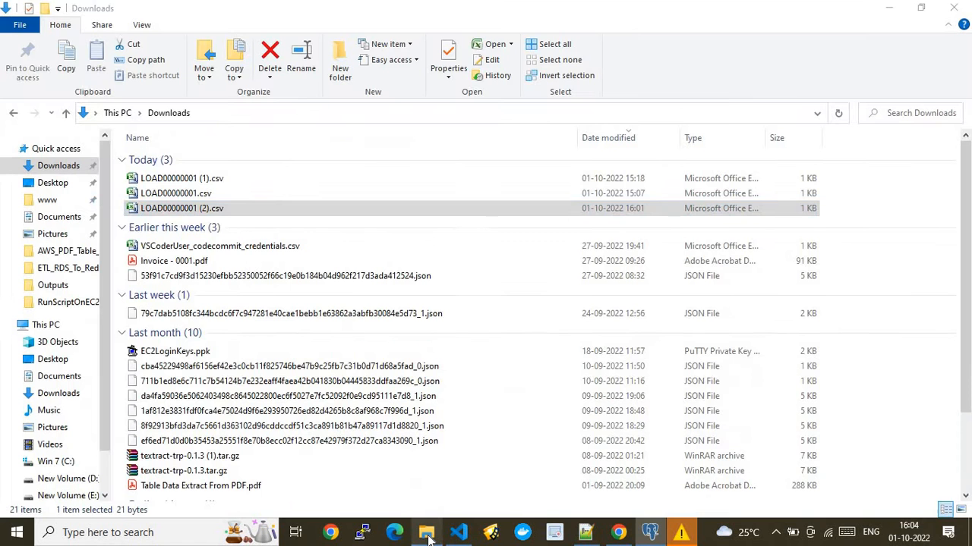
double_click(193, 179)
right_click(193, 179)
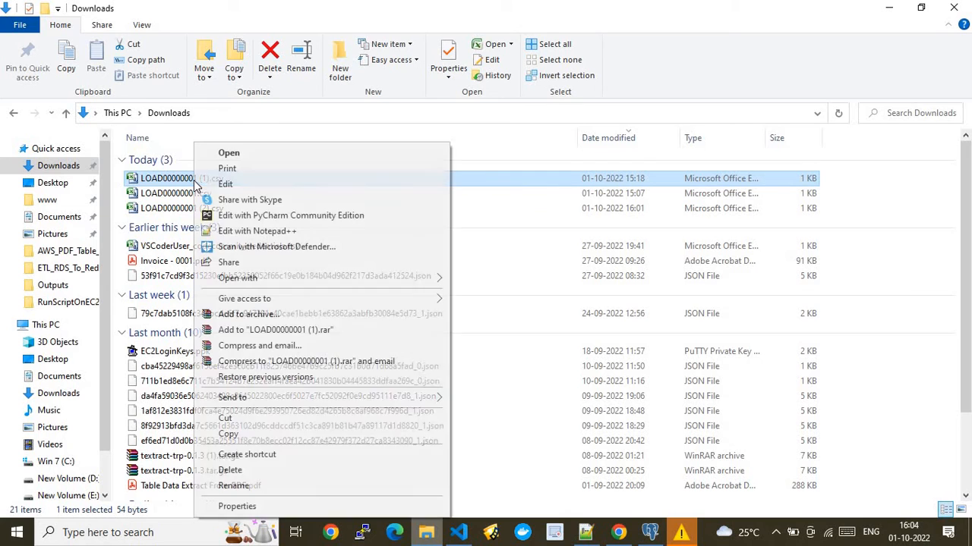
left_click(238, 231)
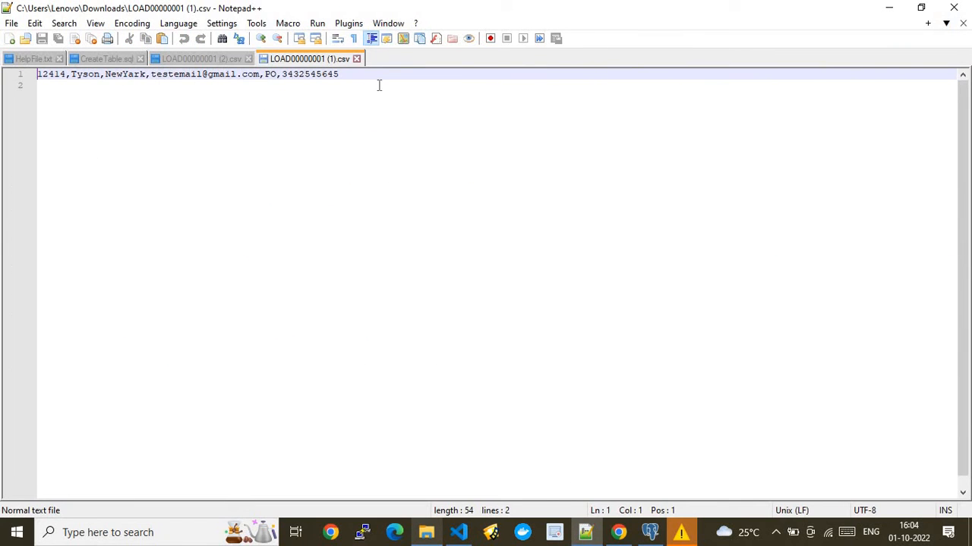
left_click_drag(339, 74, 3, 74)
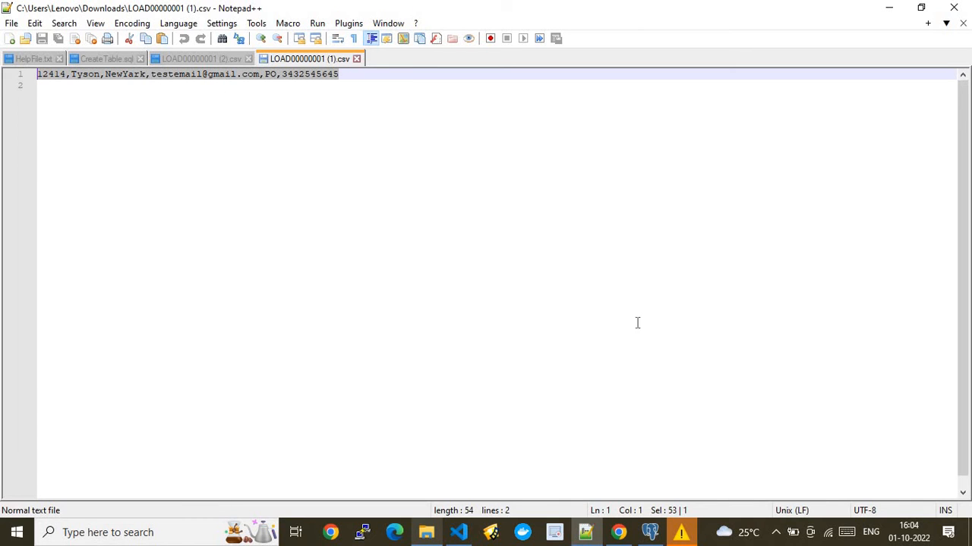
left_click(649, 532)
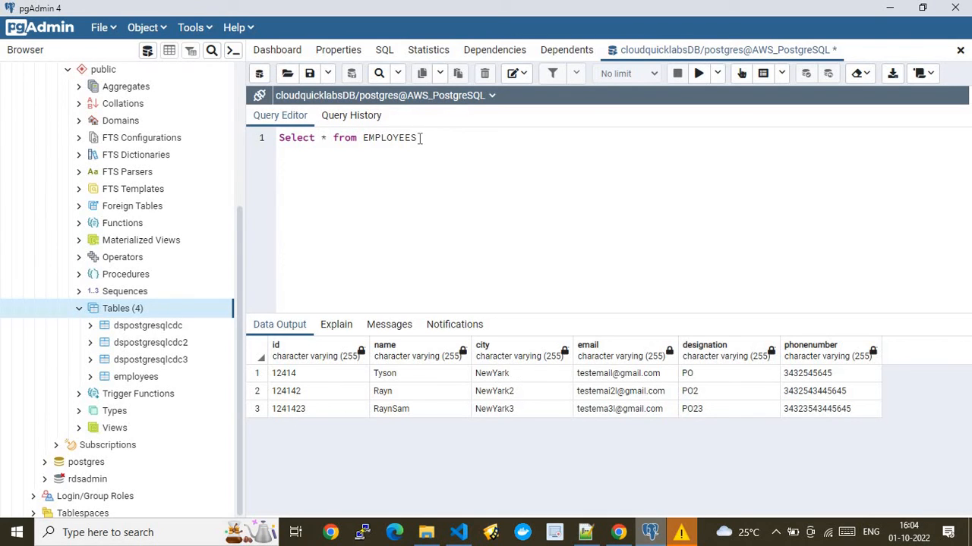
- Refresh DMS until capturecdc shows Ready, then open and refresh the S3 public/employees/ folder
left_click(616, 533)
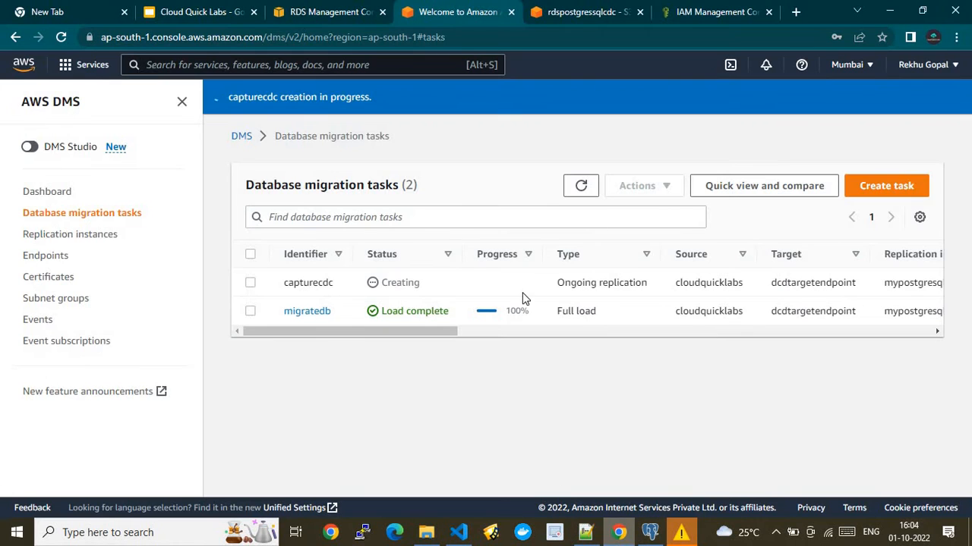
left_click(577, 197)
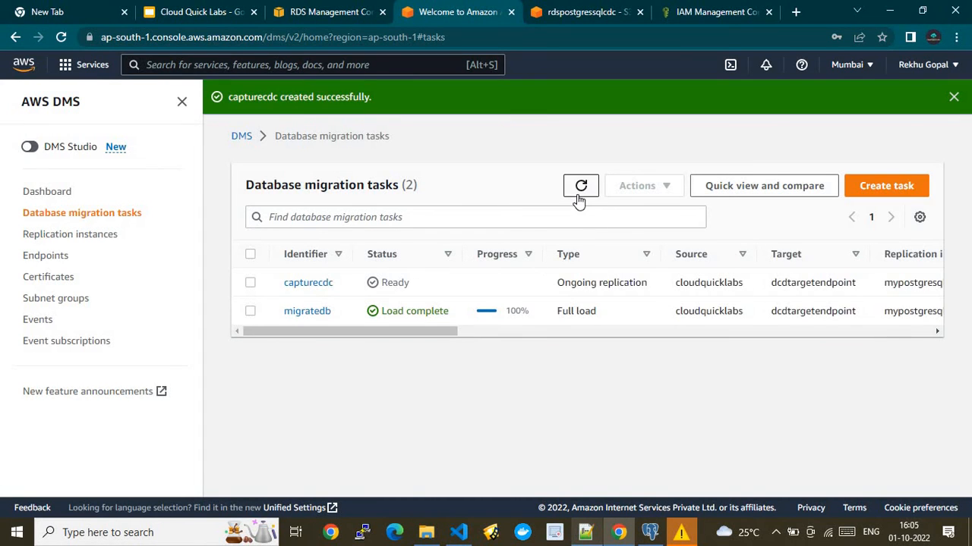
left_click(580, 12)
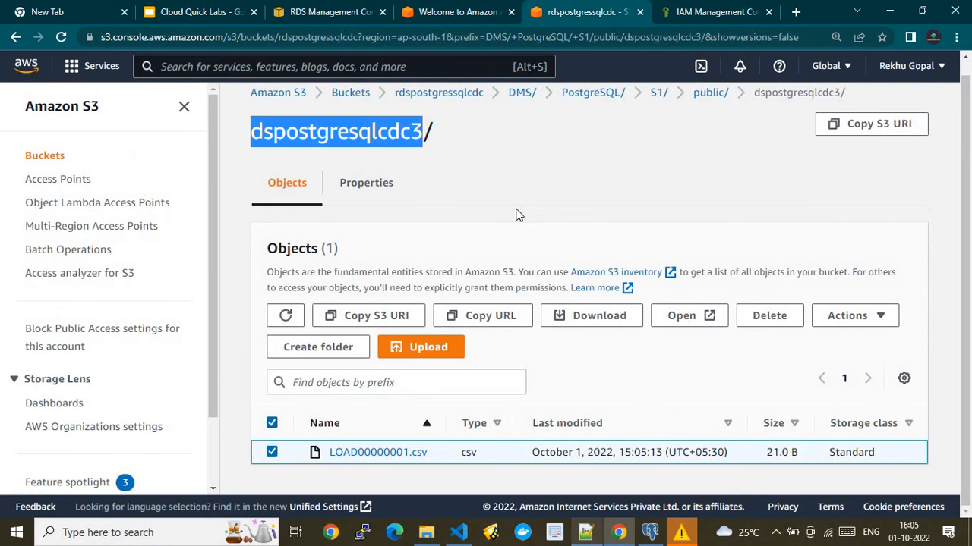
left_click(709, 93)
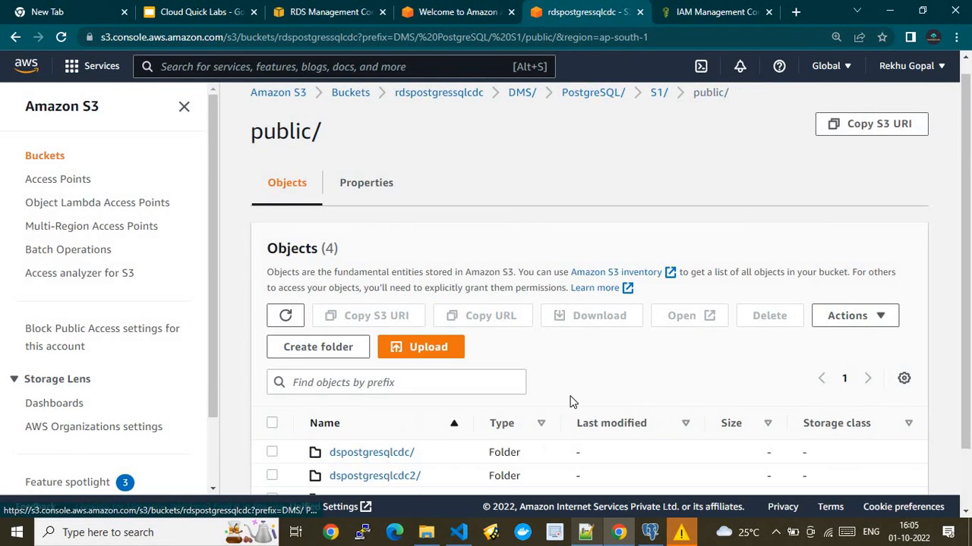
scroll(966, 495, "down", 1)
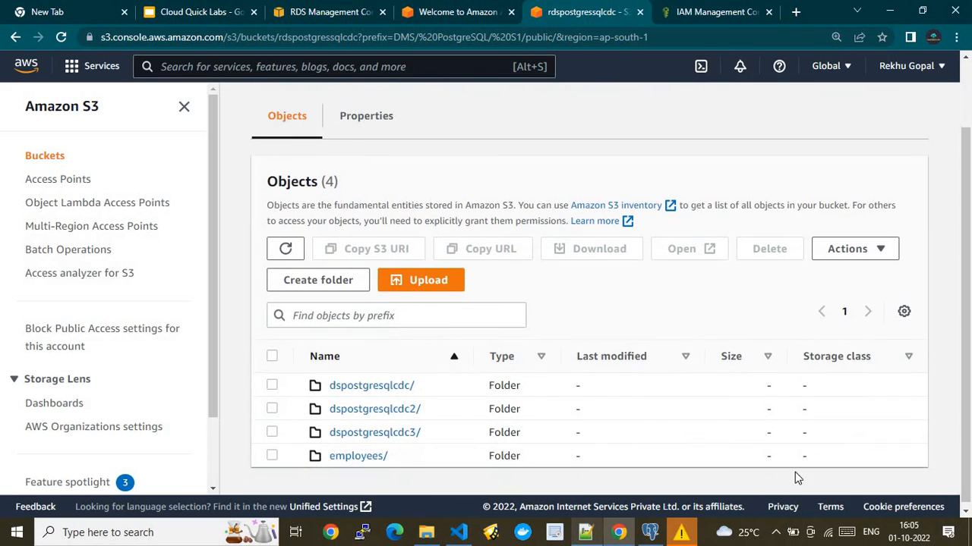
left_click_drag(362, 463, 362, 464)
left_click(362, 463)
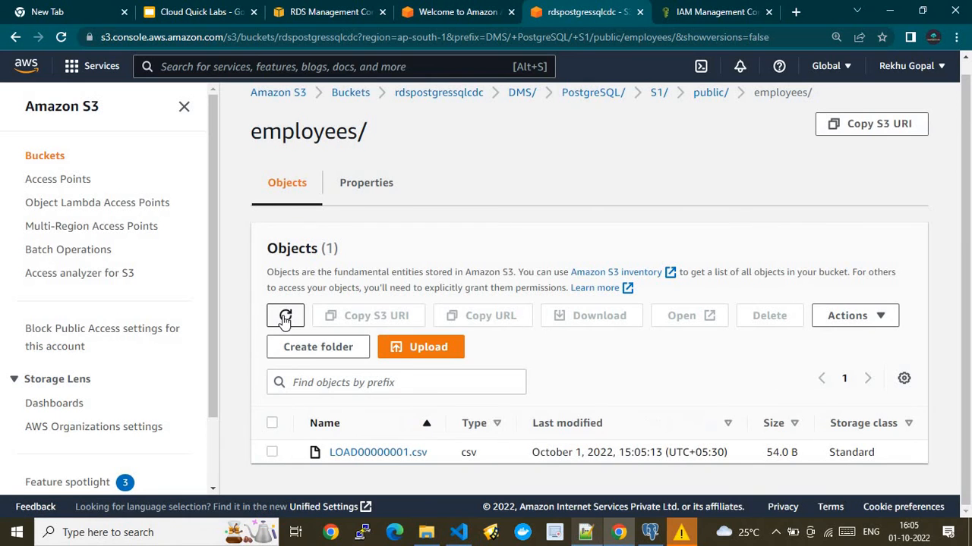
left_click(285, 319)
- Refresh the DMS task list until capturecdc shows Replication ongoing
left_click(453, 14)
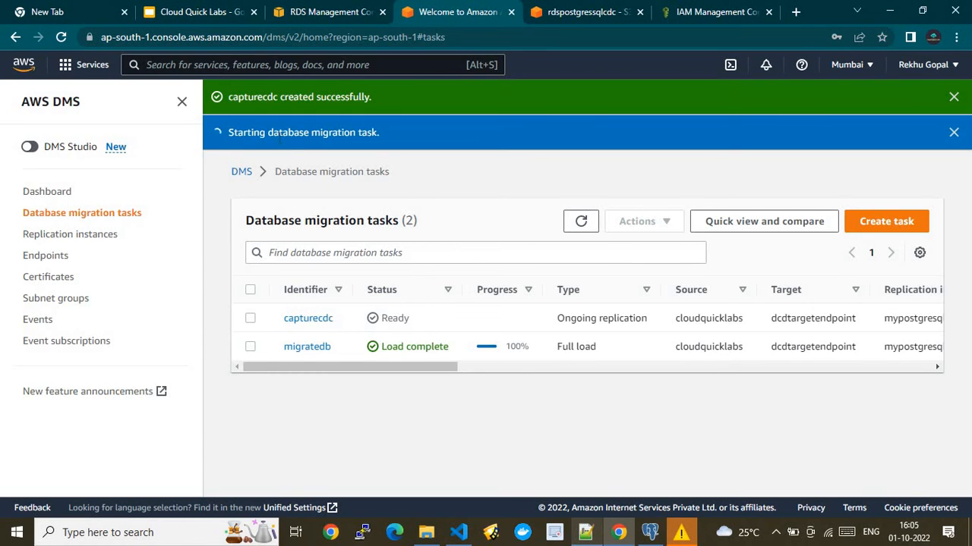
left_click(581, 221)
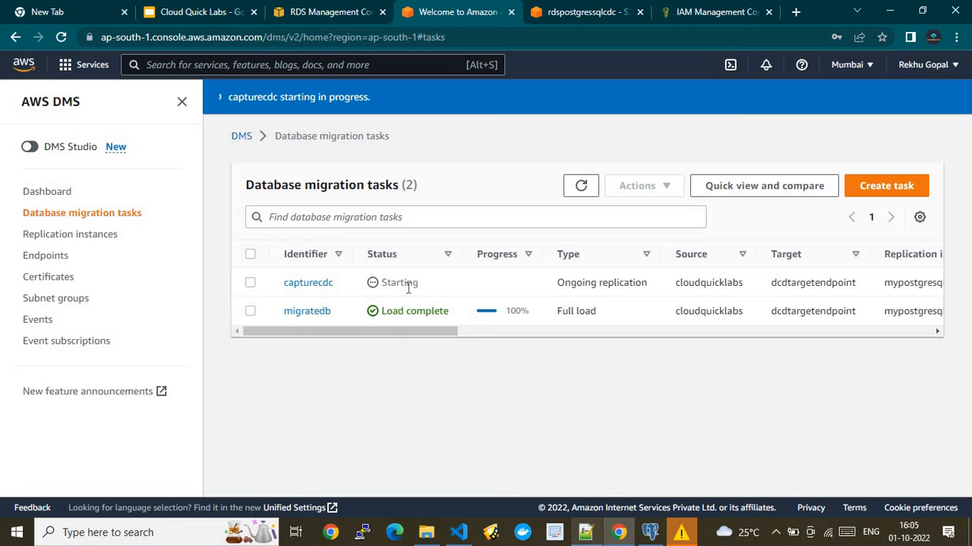
left_click(580, 188)
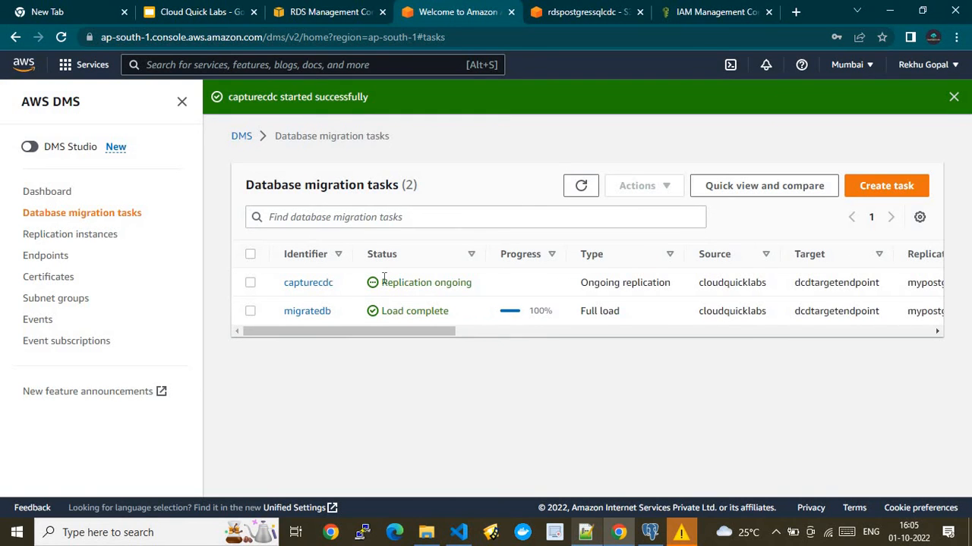
left_click(579, 188)
- Browse the pgAdmin tables and copy the table name dspostgresqlcdc from CreateTable.sql
left_click(650, 532)
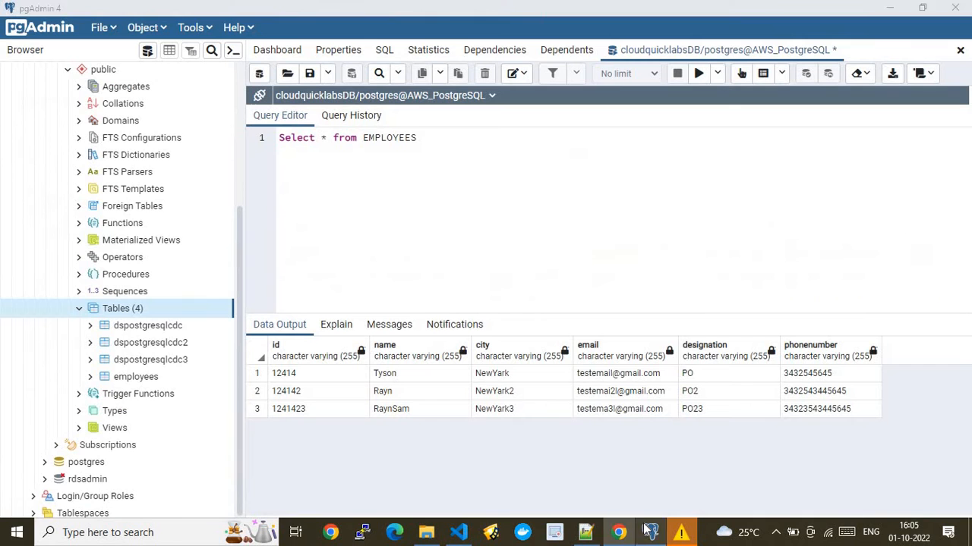
left_click(155, 329)
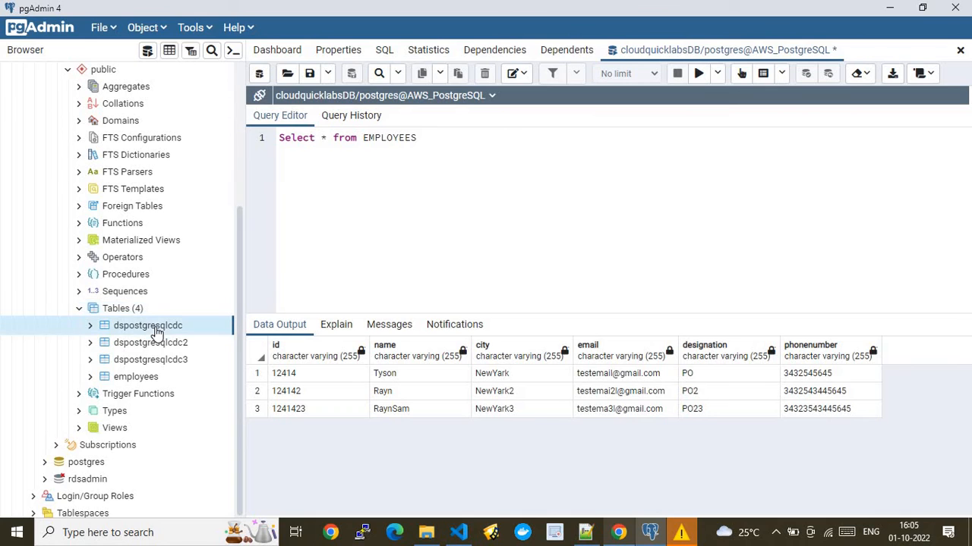
left_click(156, 378)
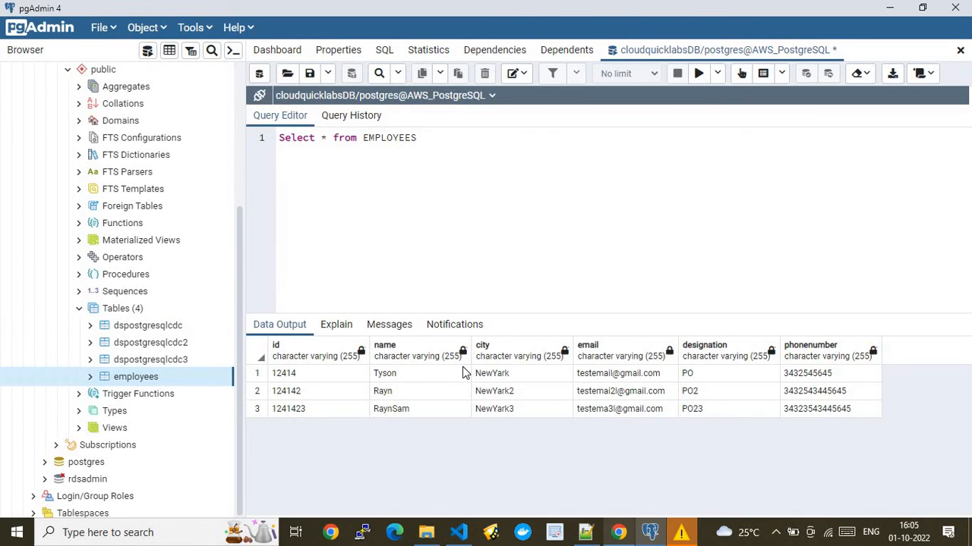
left_click(585, 532)
left_click(217, 59)
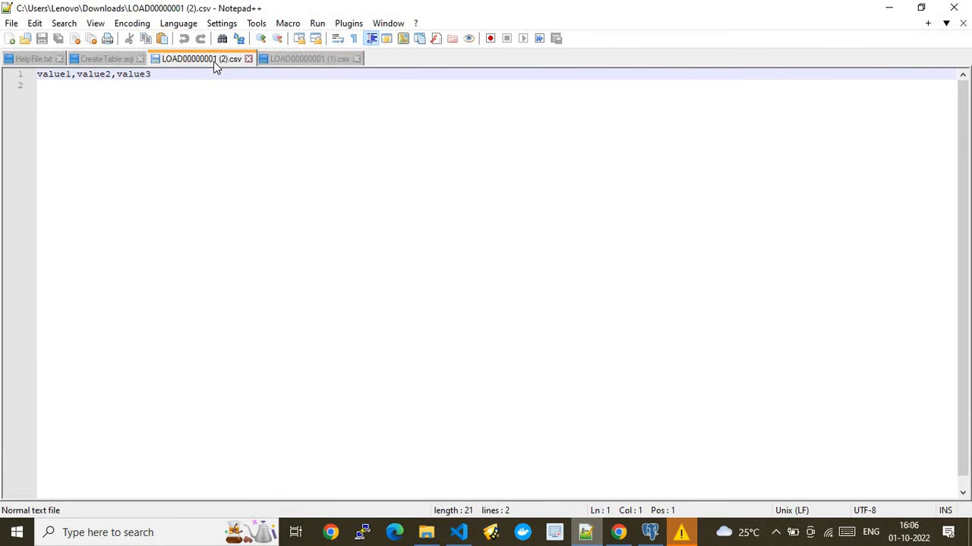
left_click(89, 60)
double_click(147, 74)
key("ctrl+c")
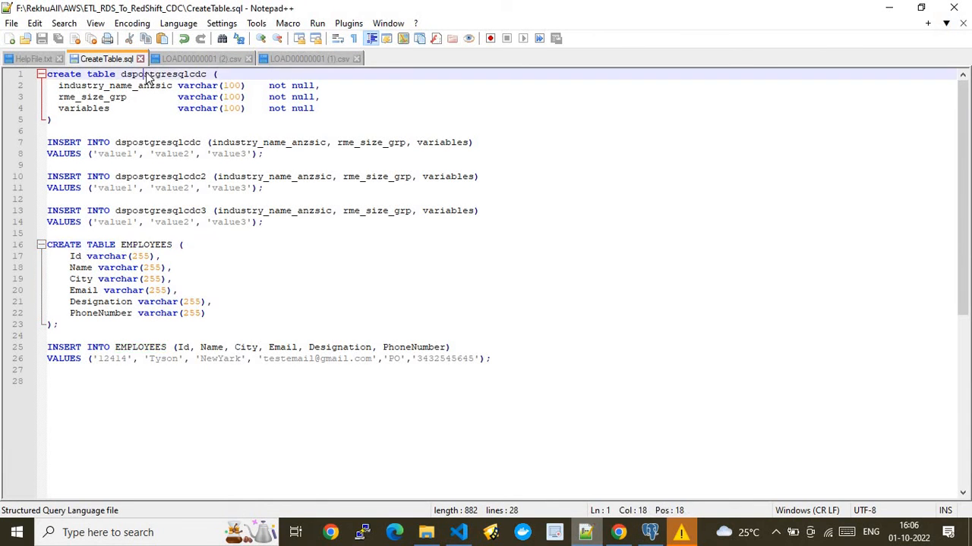
- Run the select query on dspostgresqlcdc, dspostgresqlcdc2 and dspostgresqlcdc3 in pgAdmin
left_click(618, 532)
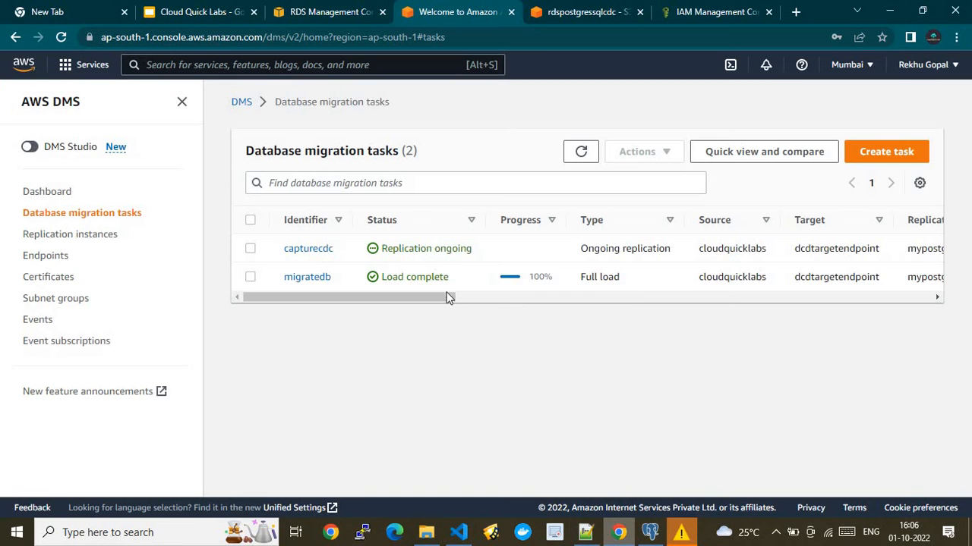
left_click(650, 532)
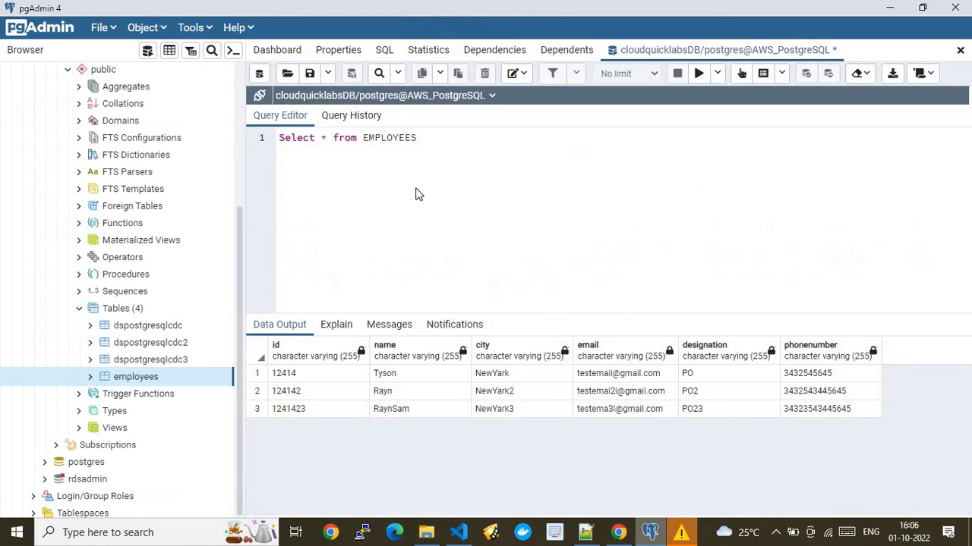
double_click(390, 142)
key("ctrl+v")
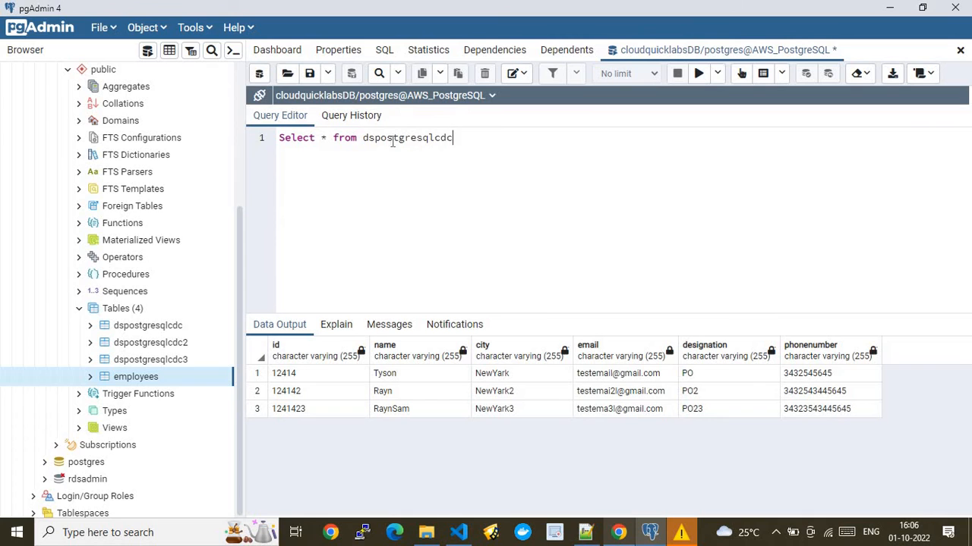
left_click(697, 76)
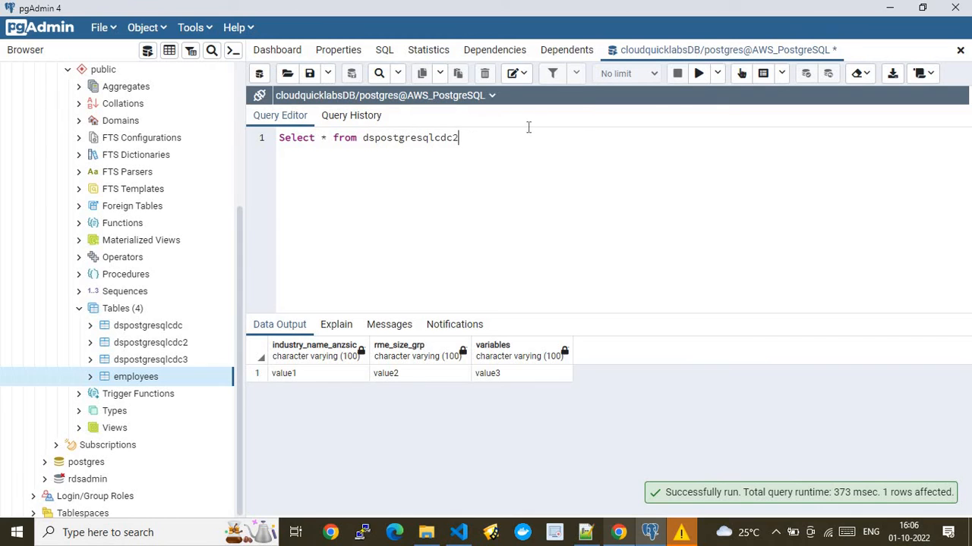
left_click(696, 75)
type("3")
left_click(703, 76)
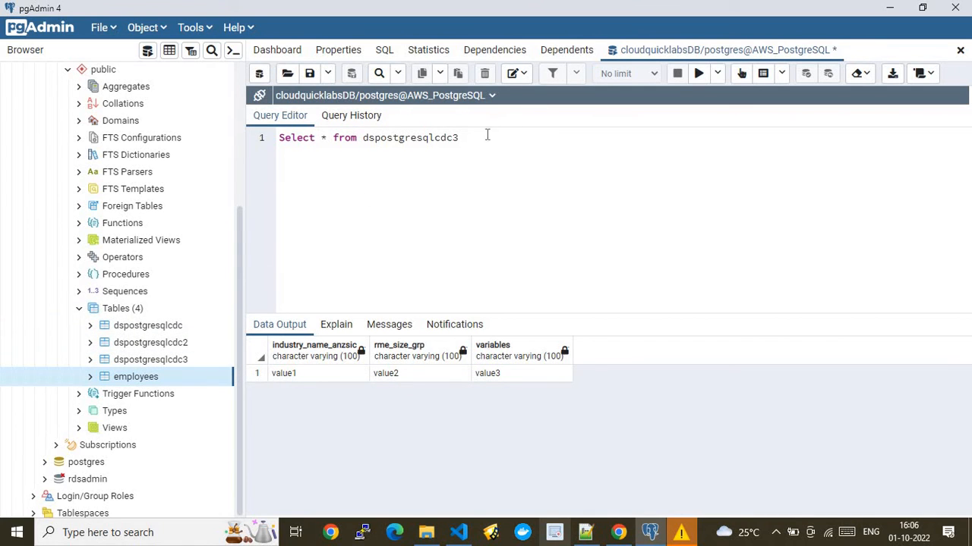
- Copy EMPLOYEES from CreateTable.sql and go back to the DMS tasks list
left_click(585, 532)
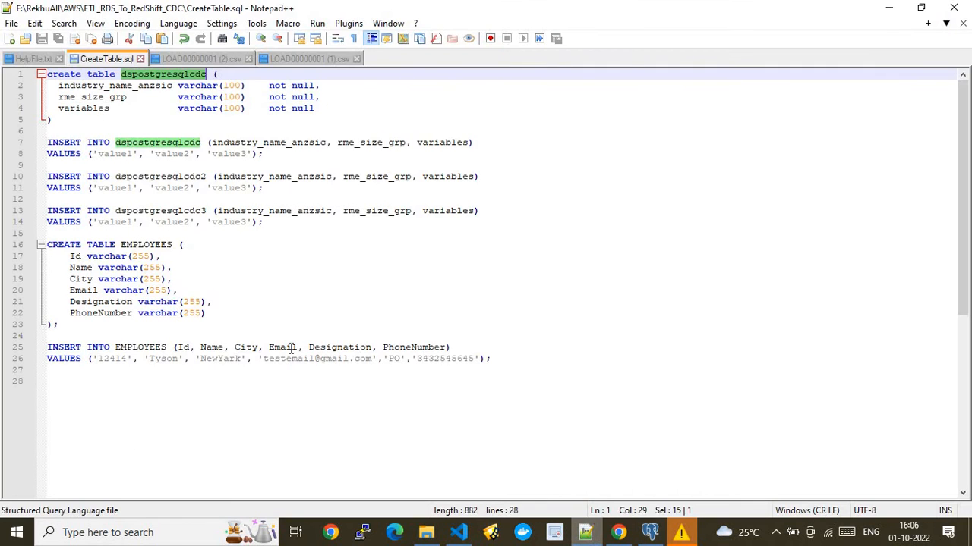
double_click(157, 245)
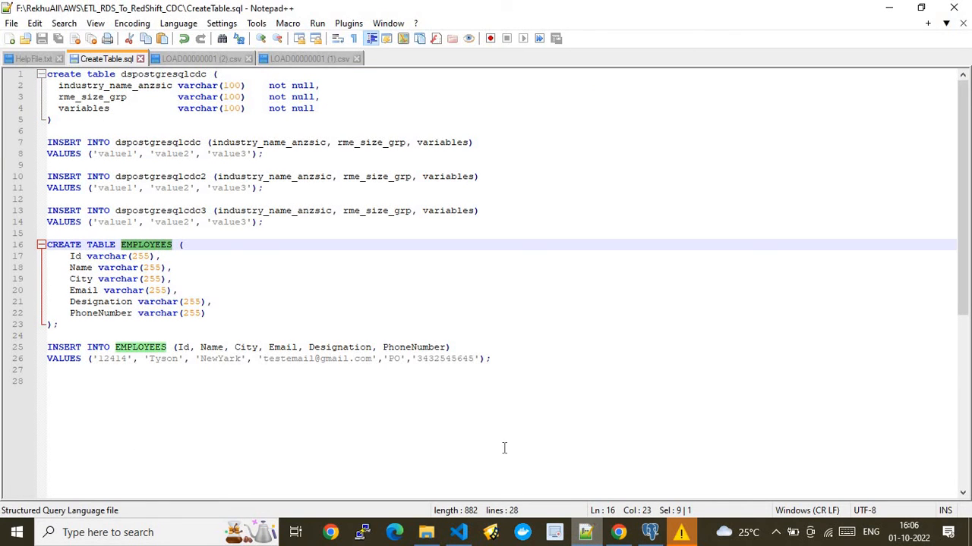
left_click(617, 532)
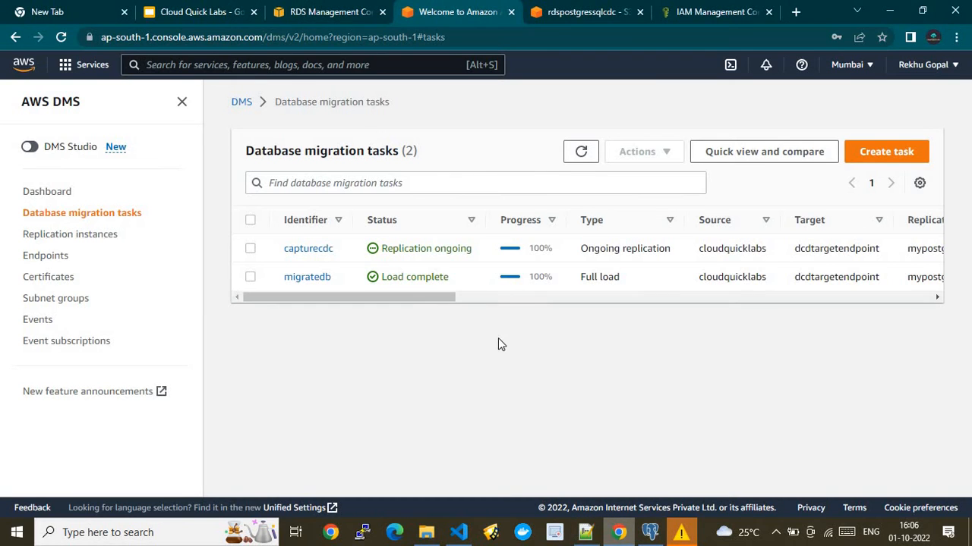
- Refresh the DMS task list and the S3 employees/ folder, checking for new replicated files
left_click(578, 156)
left_click(573, 155)
left_click(579, 152)
left_click(611, 9)
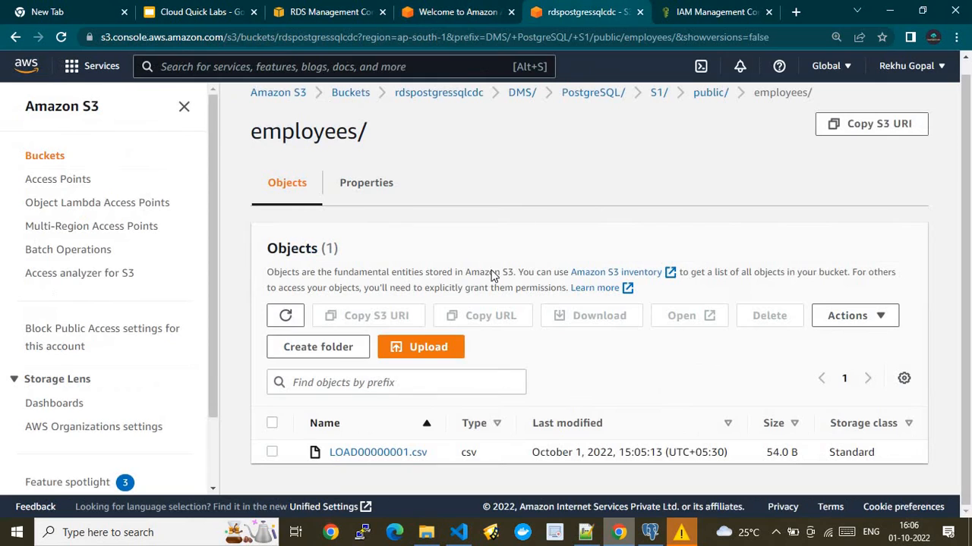
left_click(275, 324)
left_click(286, 319)
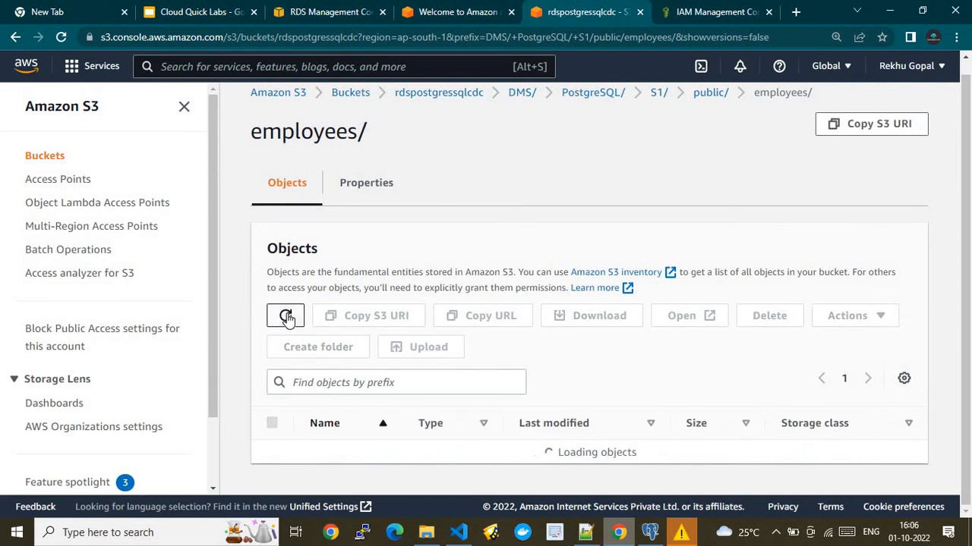
left_click(519, 9)
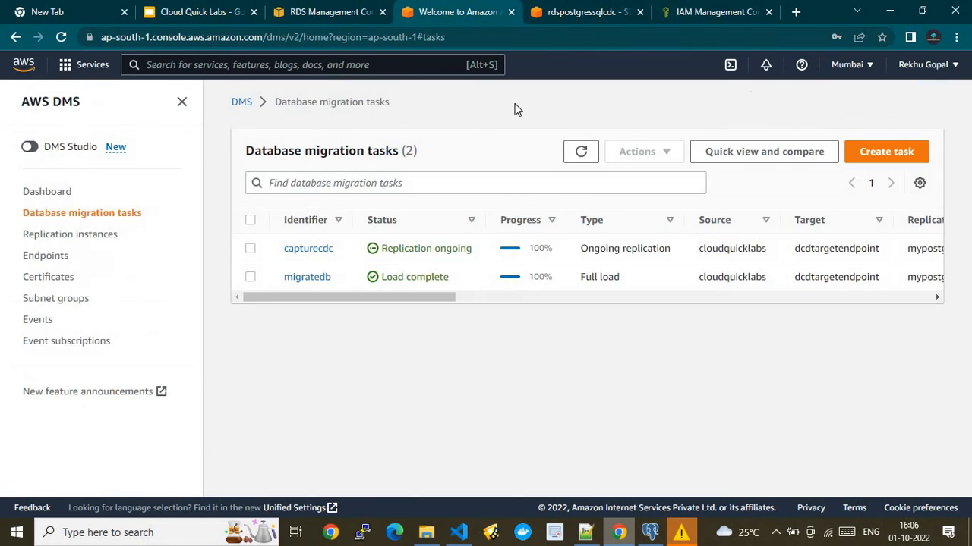
left_click(579, 154)
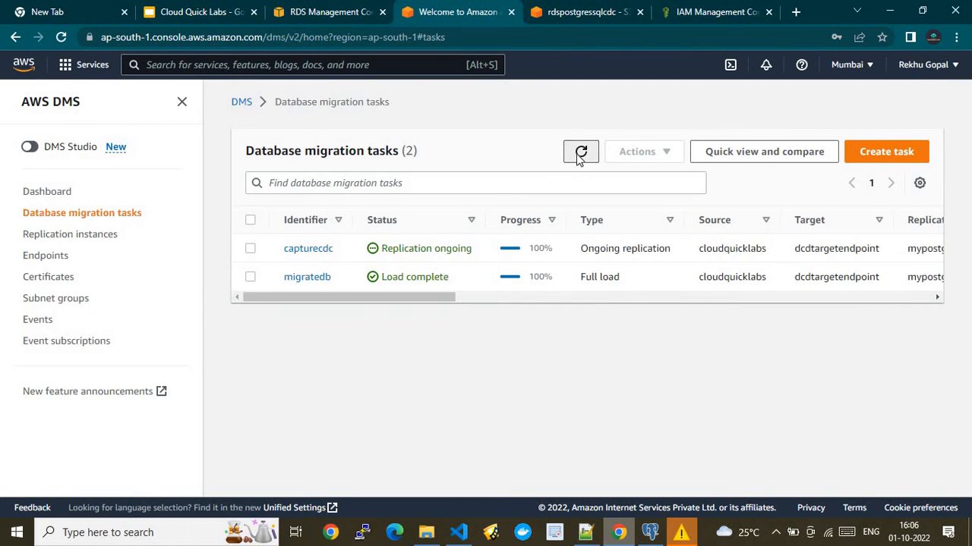
left_click(590, 9)
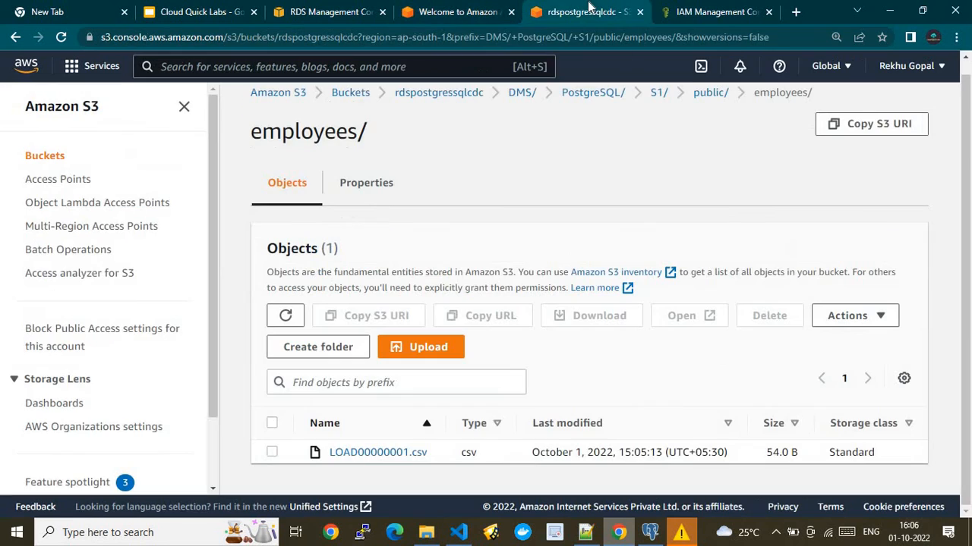
left_click(61, 37)
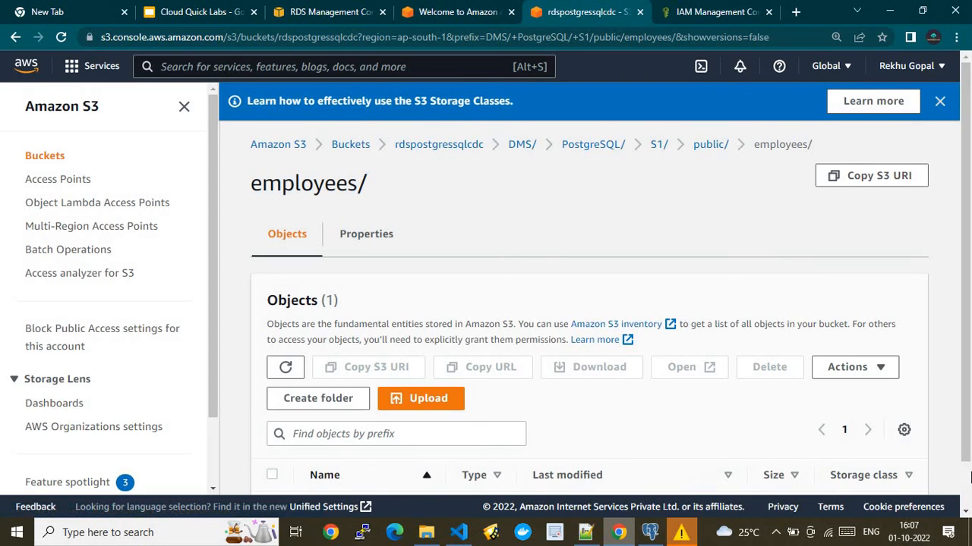
- Go up to the rdspostgressqlcdc bucket's top level, dismiss the storage classes banner, and refresh DMS again
scroll(620, 403, "down", 1)
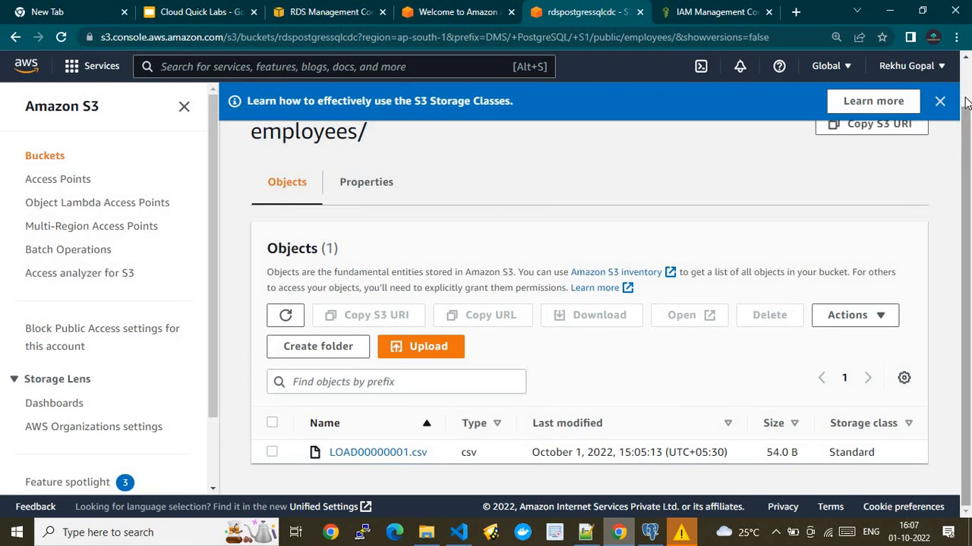
scroll(962, 178, "up", 1)
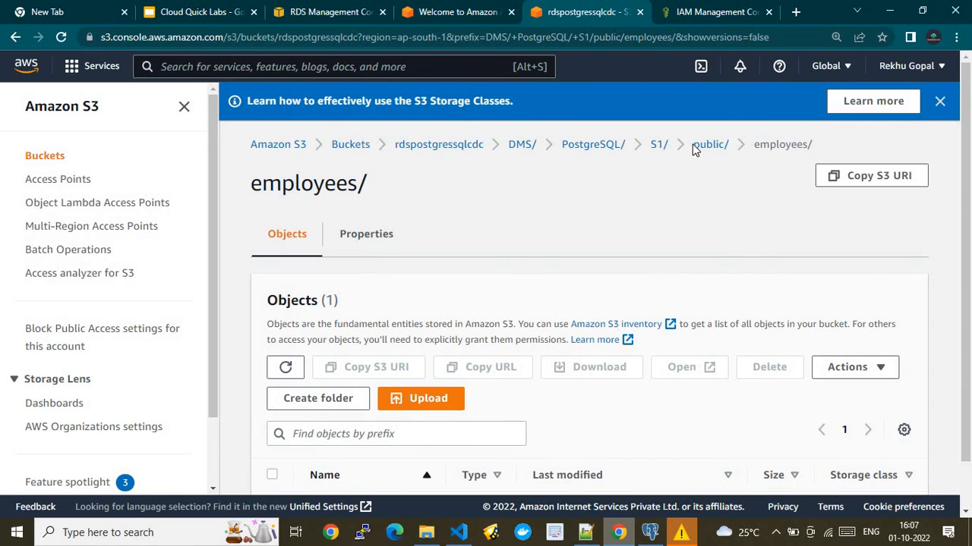
left_click(516, 144)
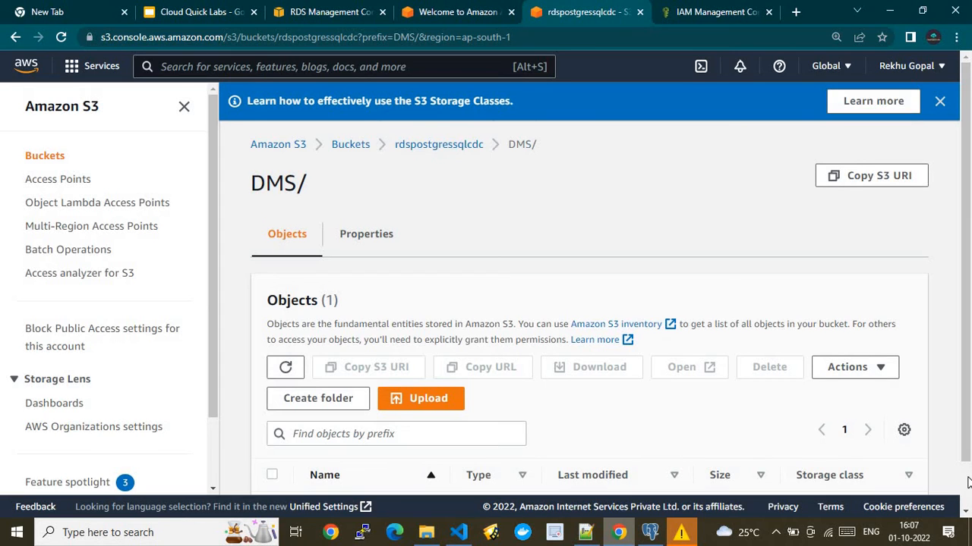
scroll(532, 440, "down", 1)
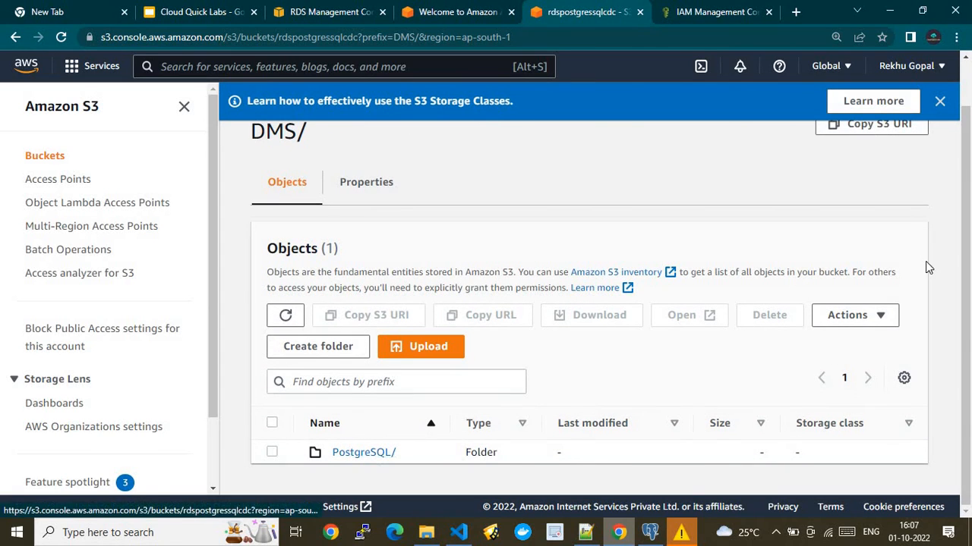
scroll(486, 140, "up", 1)
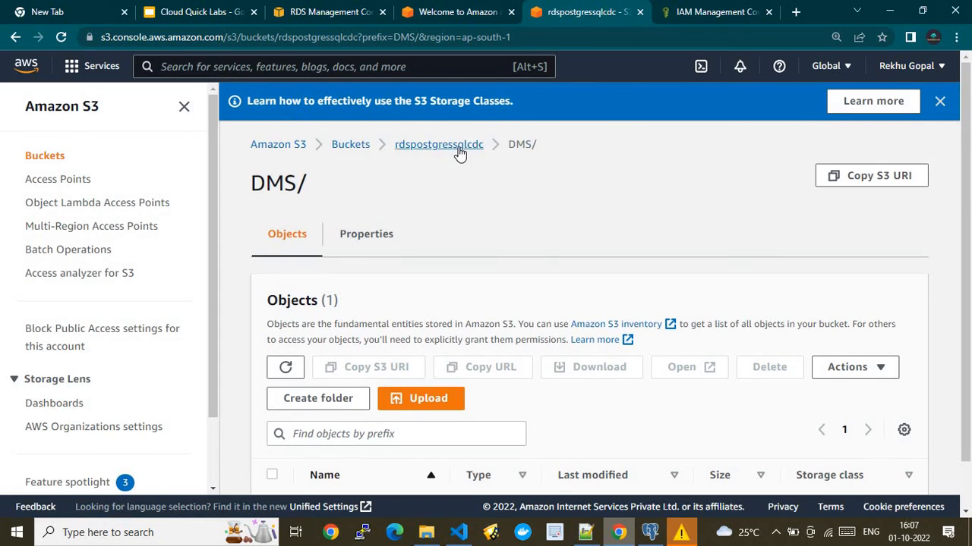
left_click(453, 145)
scroll(342, 452, "down", 1)
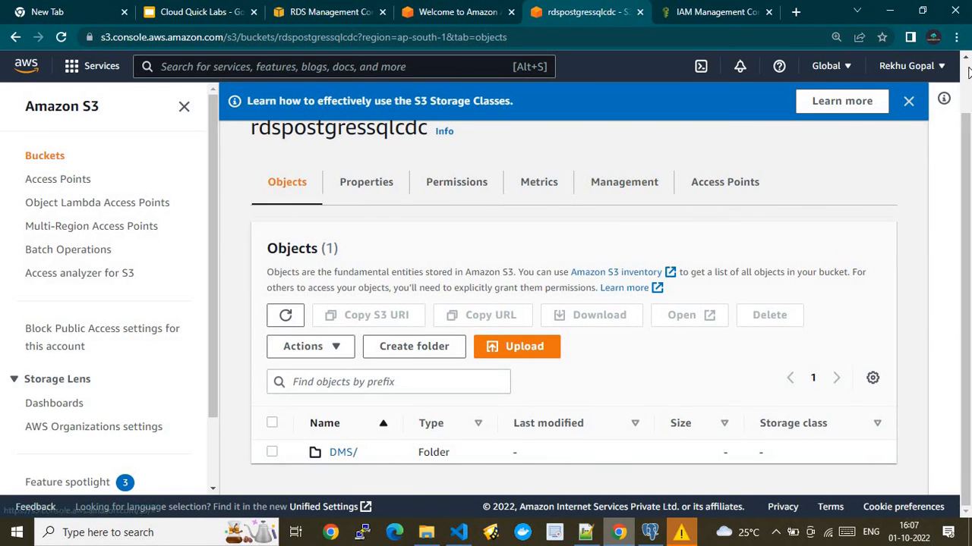
left_click(908, 100)
left_click(483, 14)
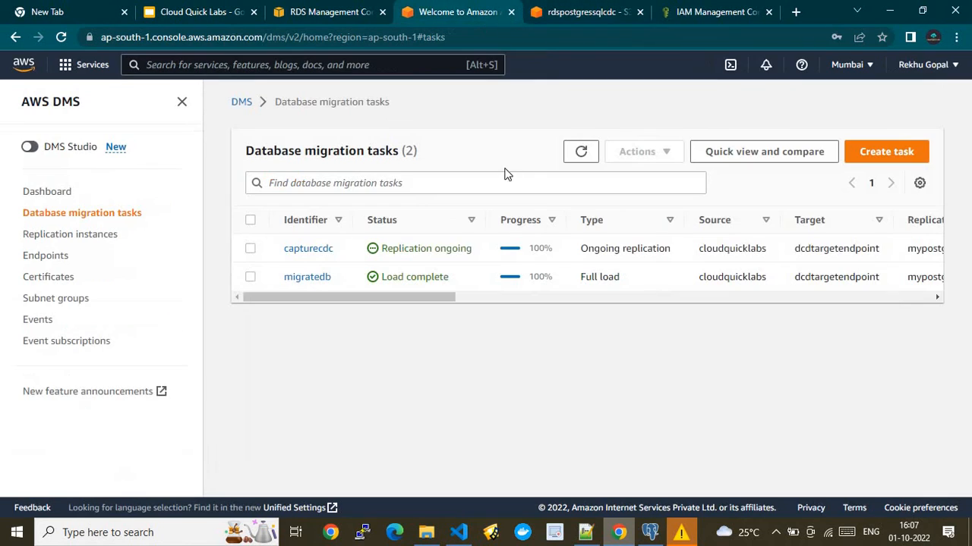
left_click(579, 152)
left_click(592, 14)
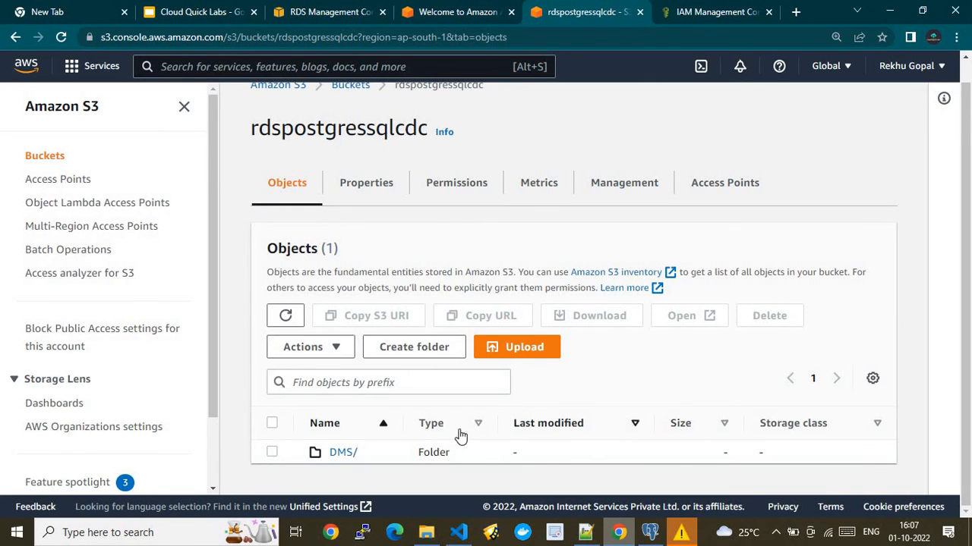
- Open DMS/PostgreSQL/S1/public/employees/, refresh it, then open public/dspostgresqlcdc/
left_click(343, 453)
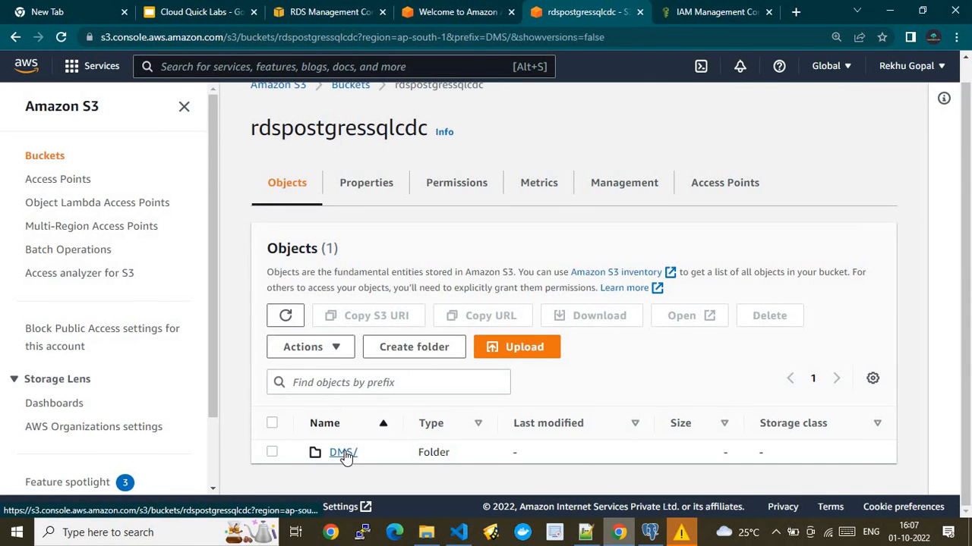
left_click(361, 469)
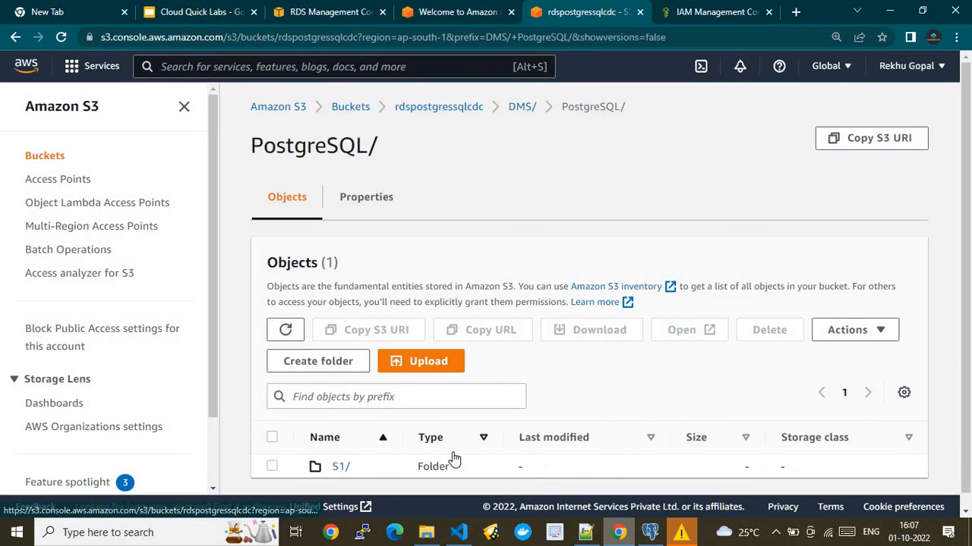
left_click(341, 469)
left_click(343, 467)
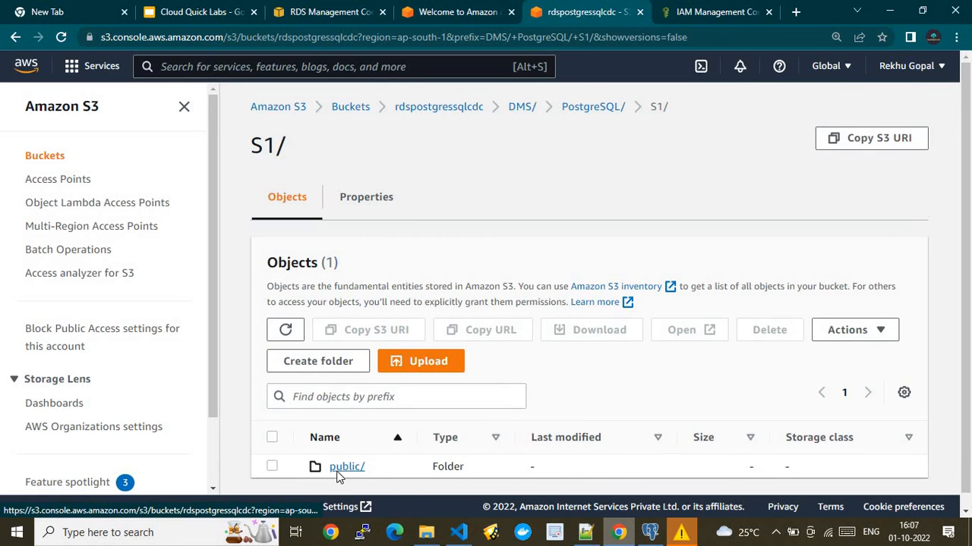
scroll(965, 463, "down", 2)
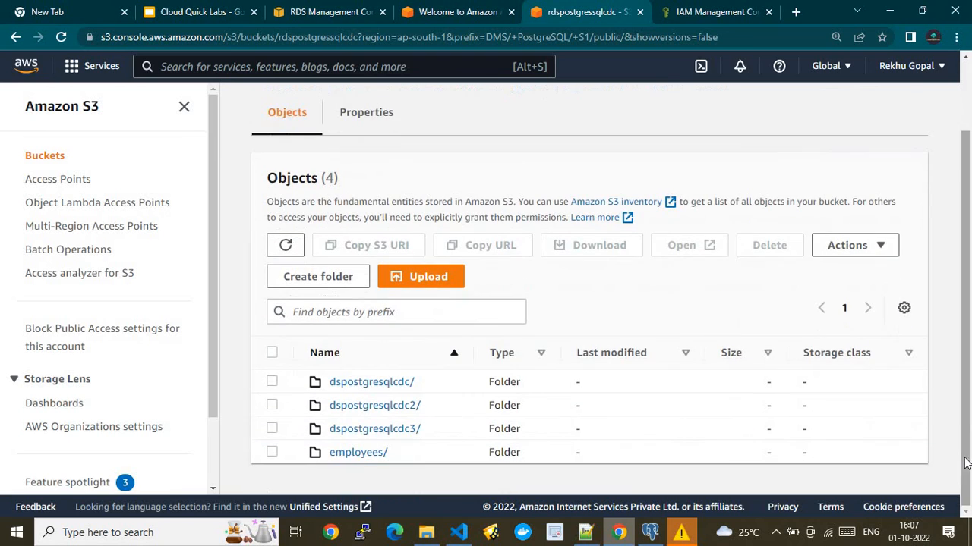
left_click(358, 453)
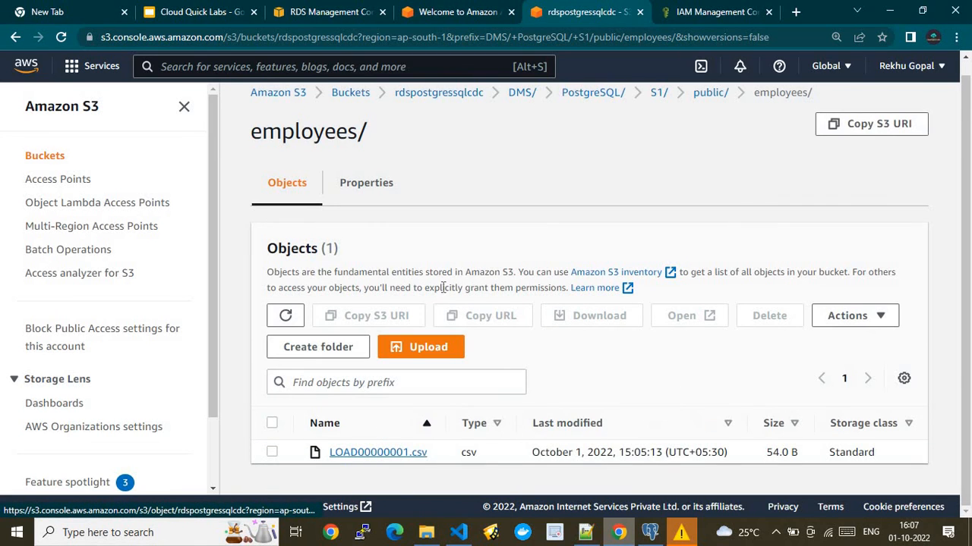
left_click(278, 316)
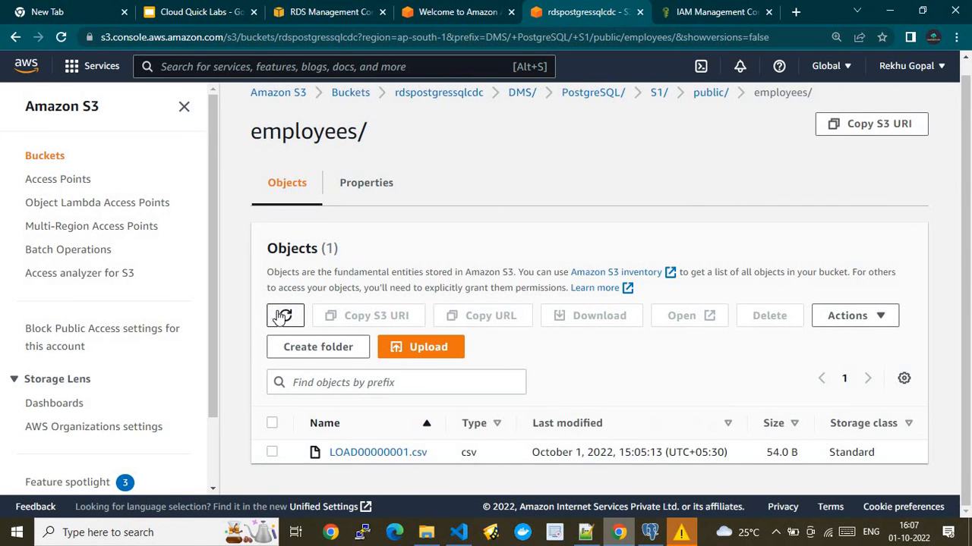
left_click(701, 100)
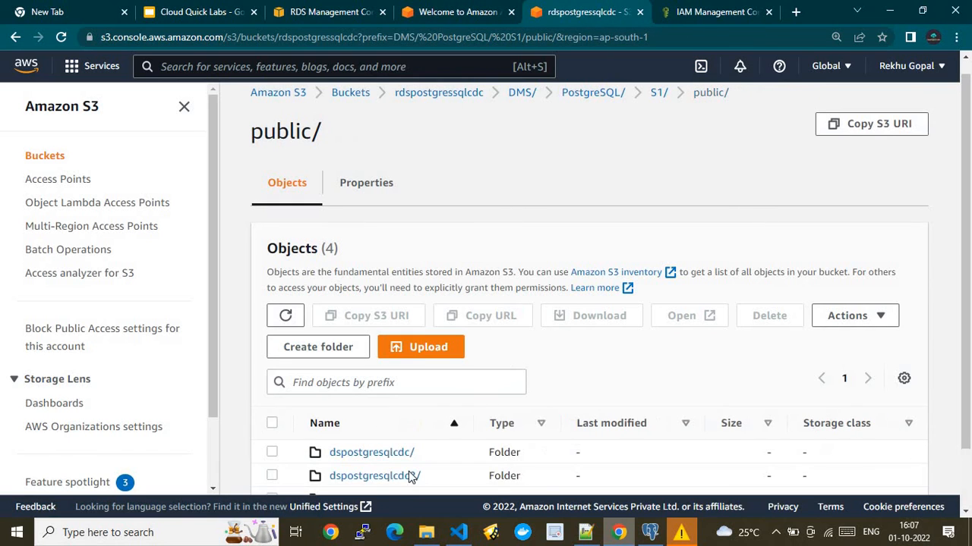
left_click(386, 455)
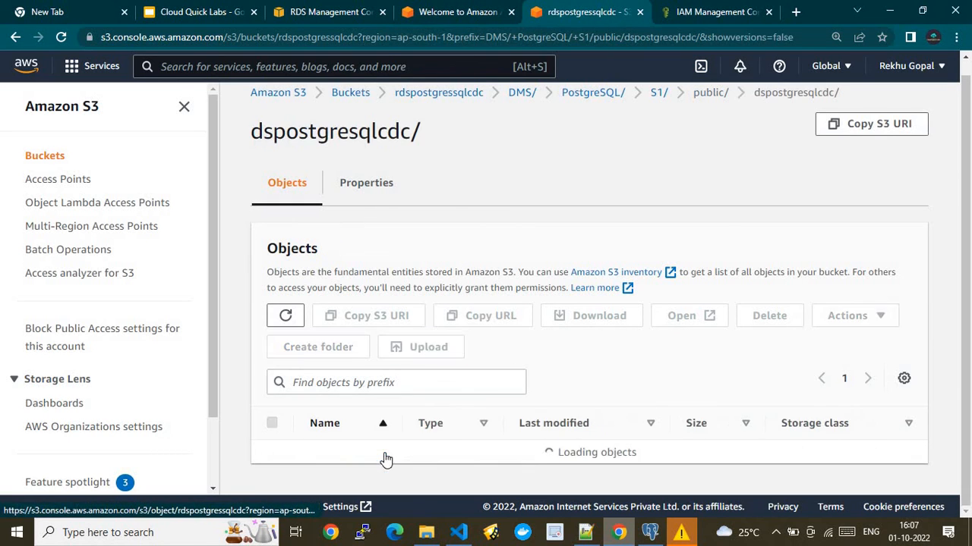
- Copy the dspostgresqlcdc INSERT statement from the Notepad++ script into the pgAdmin query editor
left_click(646, 534)
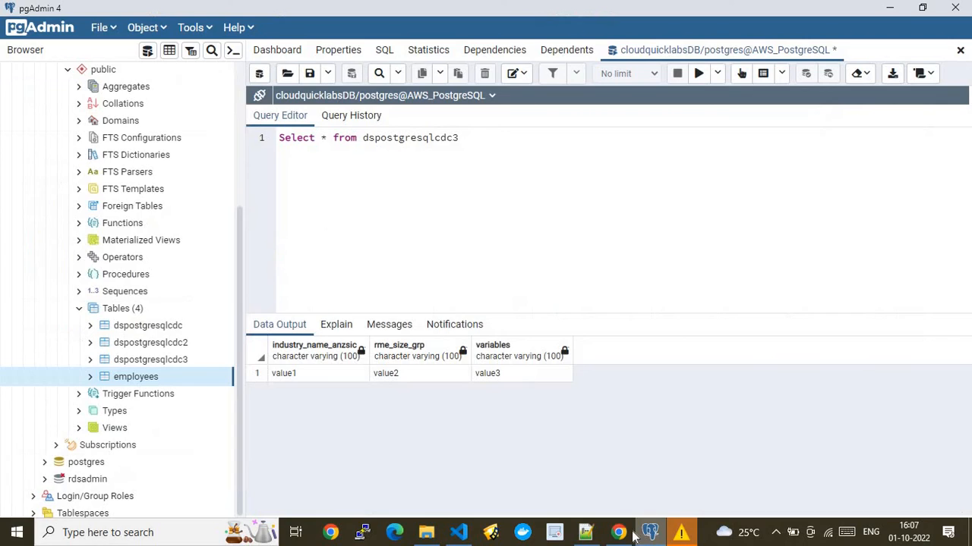
left_click(585, 532)
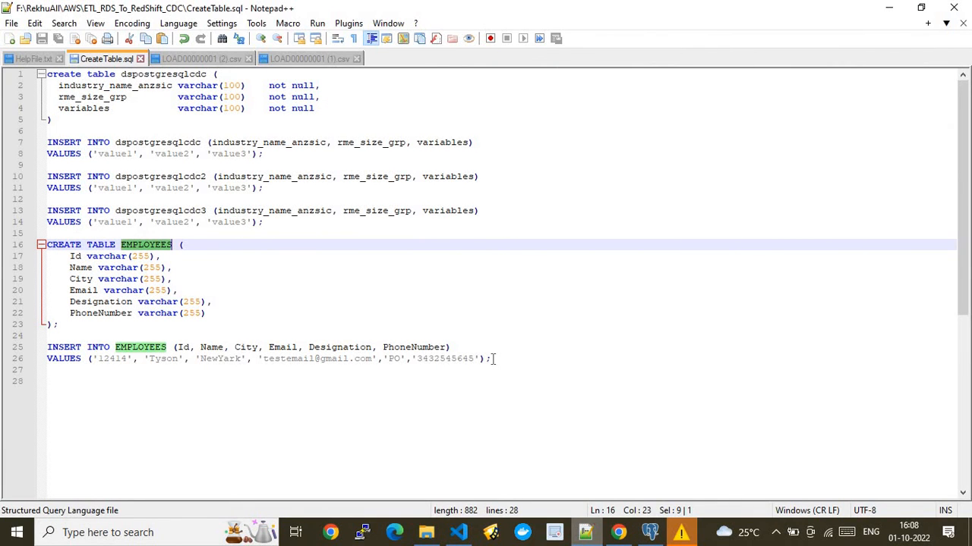
left_click_drag(494, 359, 3, 347)
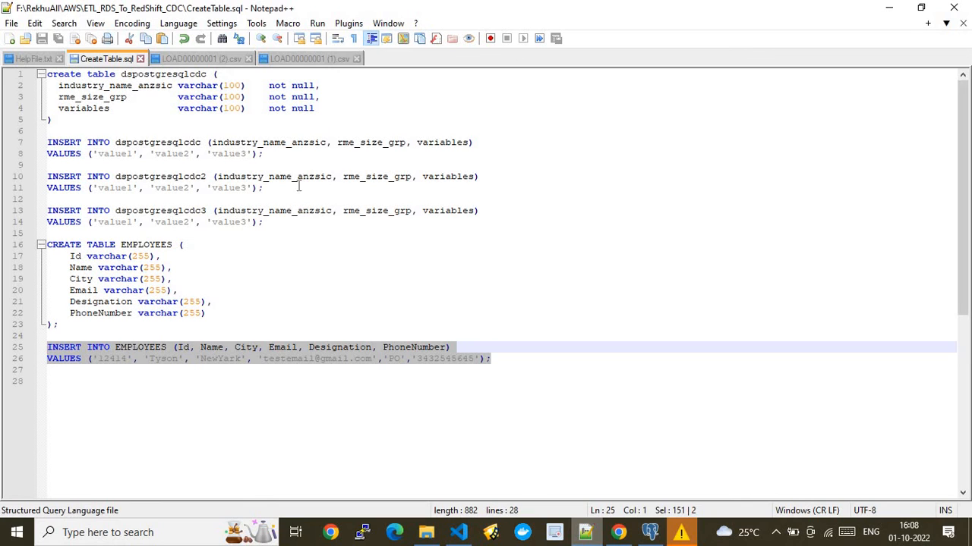
left_click_drag(264, 154, 13, 146)
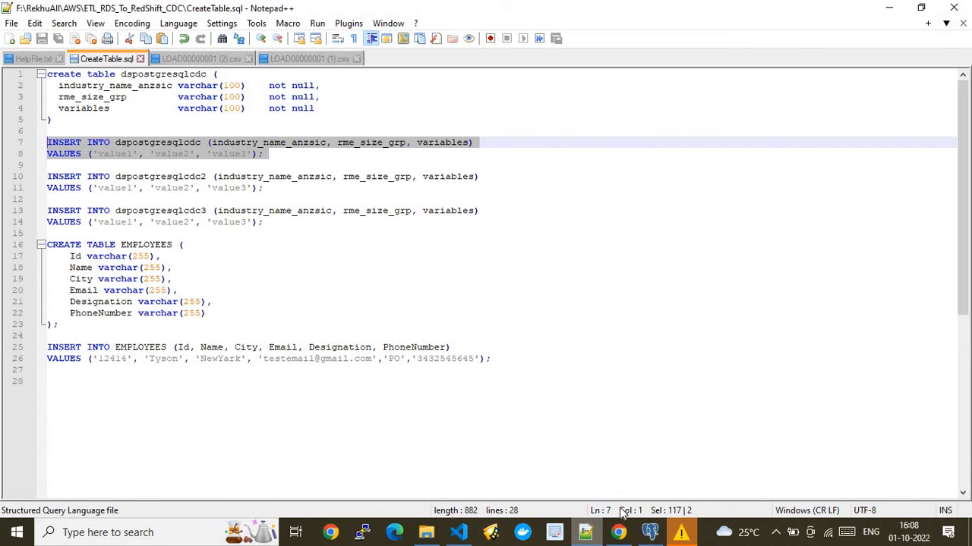
left_click(650, 532)
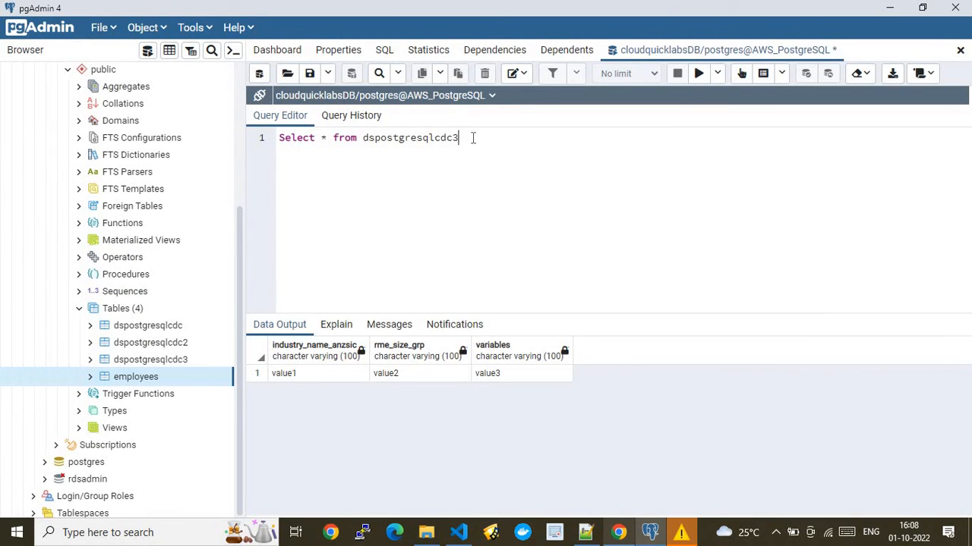
key("ctrl+a")
type("INSERT INTO dspostgresqlcdc (industry_name_anzsic, rme_size_grp, variables) VALUES ('value1', 'value2', 'value3');")
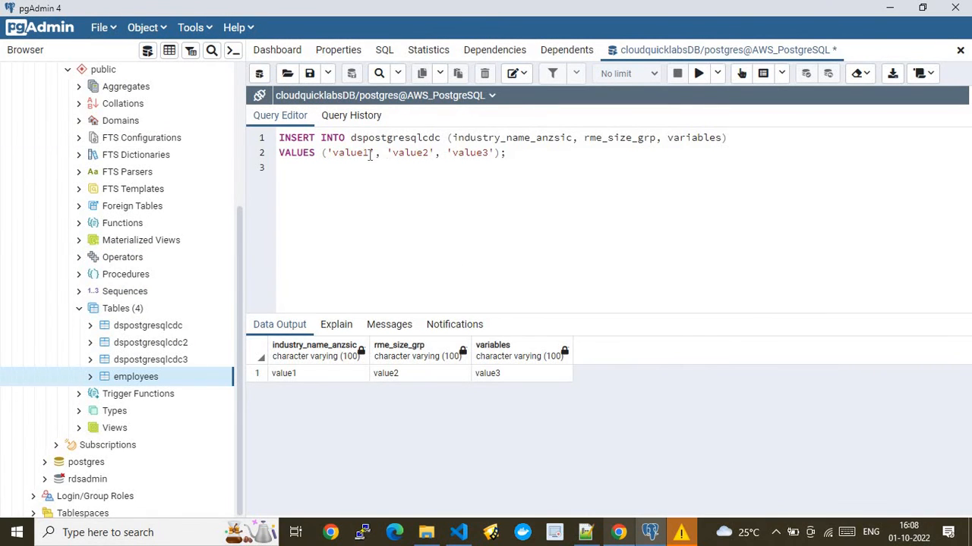
- Edit the values to ('value2', 'value2', 'value4') and run the insert into dspostgresqlcdc
key("BackSpace")
type("2")
left_click(429, 153)
key("ctrl+a")
left_click(698, 73)
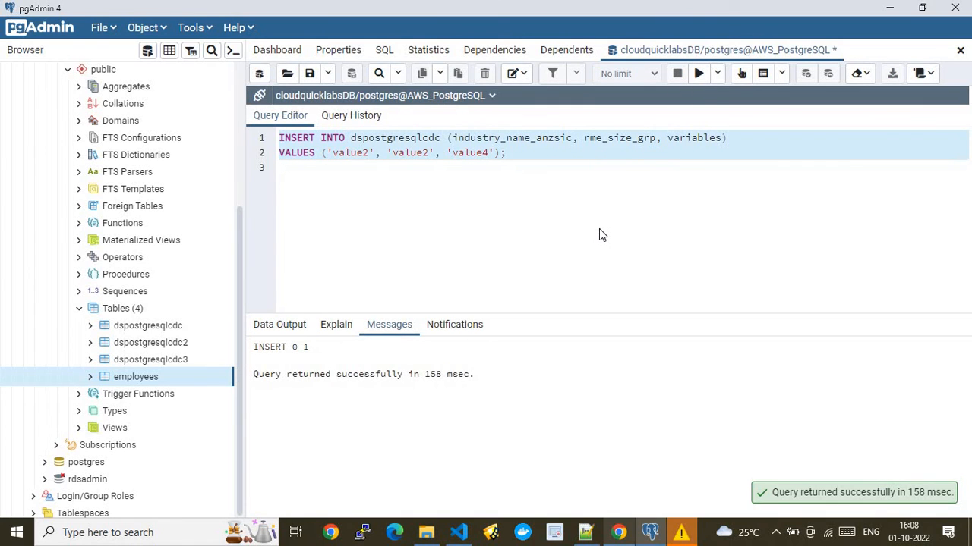
- Run the same insert against dspostgresqlcdc2
left_click(442, 140)
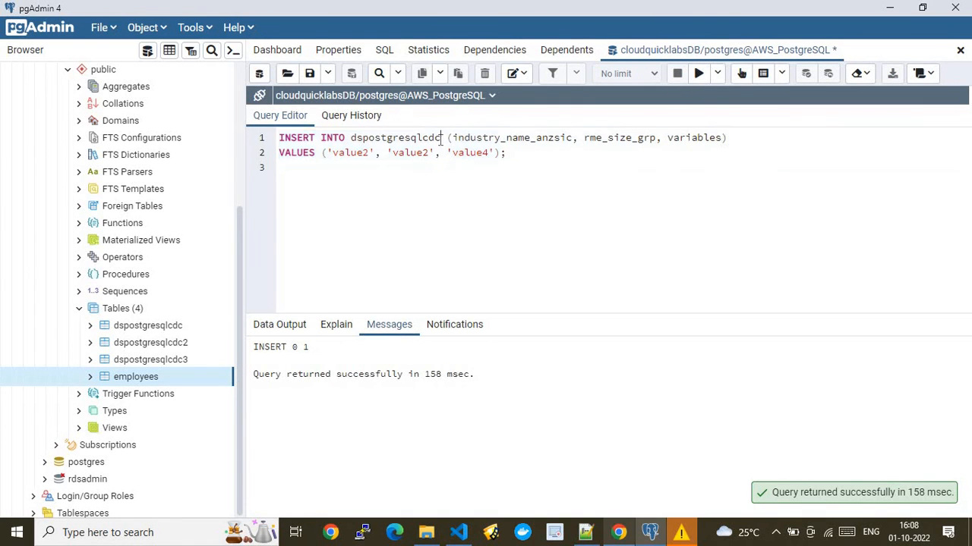
type("2")
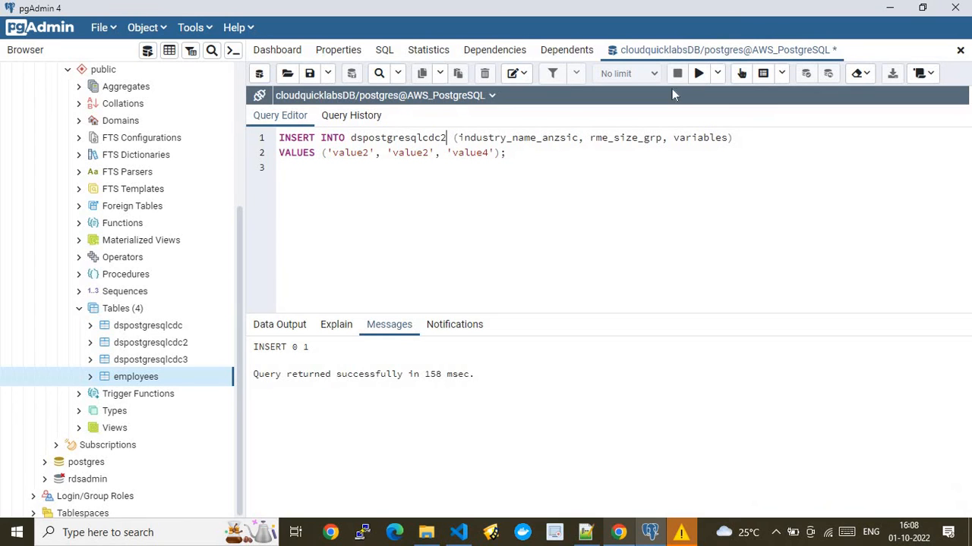
left_click_drag(506, 153, 275, 141)
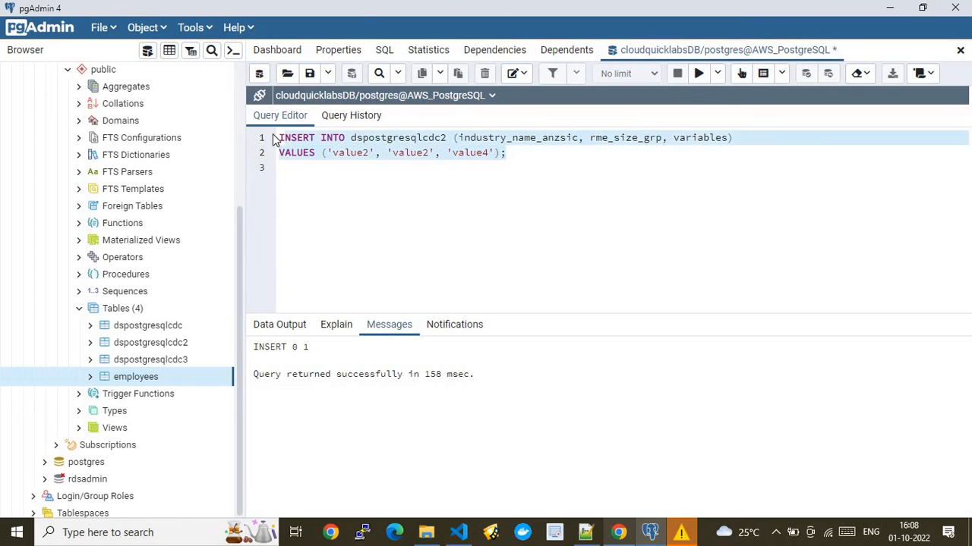
left_click(699, 73)
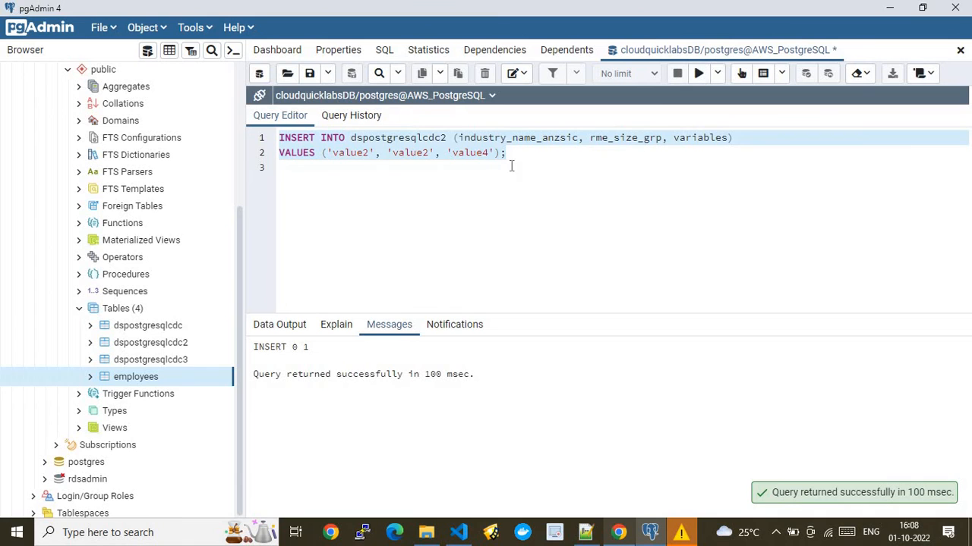
- Run the insert against dspostgresqlcdc3, then copy the EMPLOYEES INSERT from the script
left_click(448, 138)
key("BackSpace")
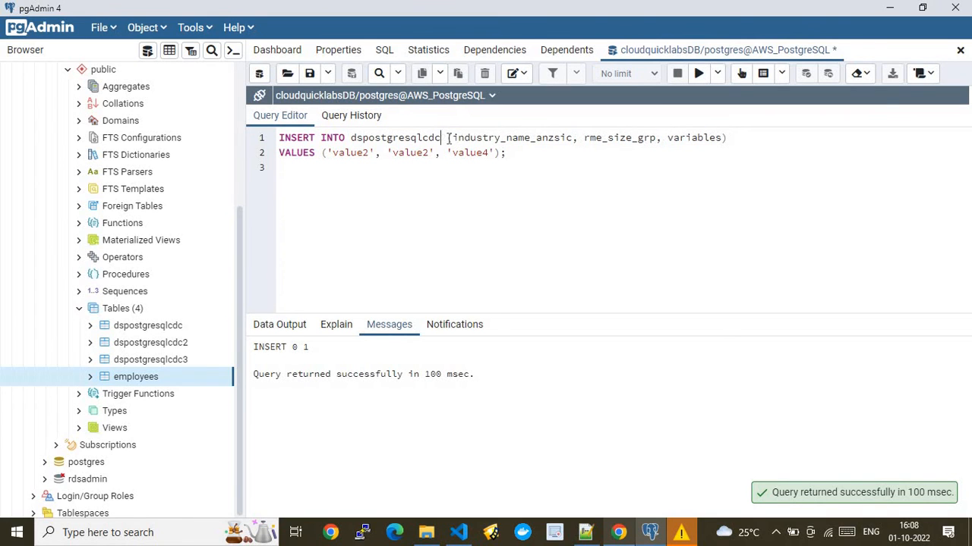
type("3")
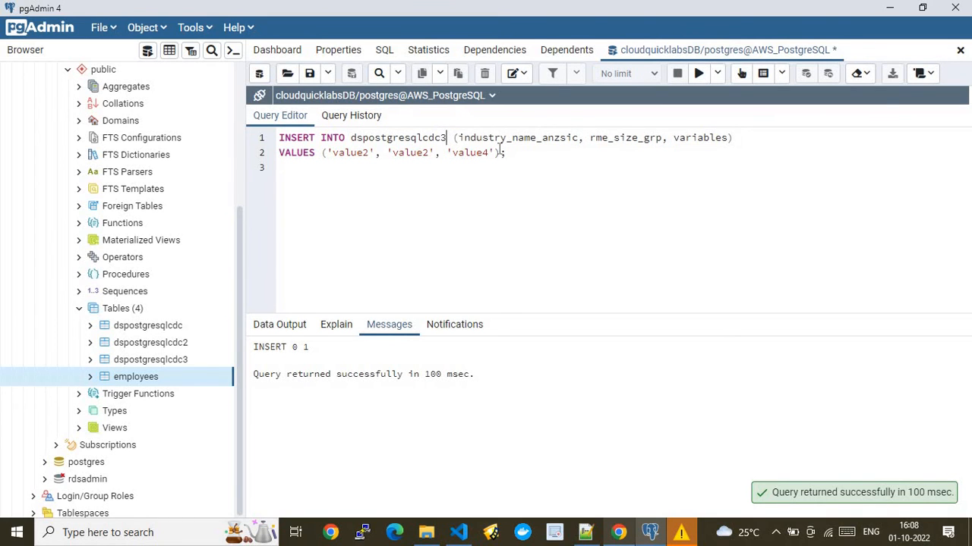
left_click_drag(516, 154, 277, 137)
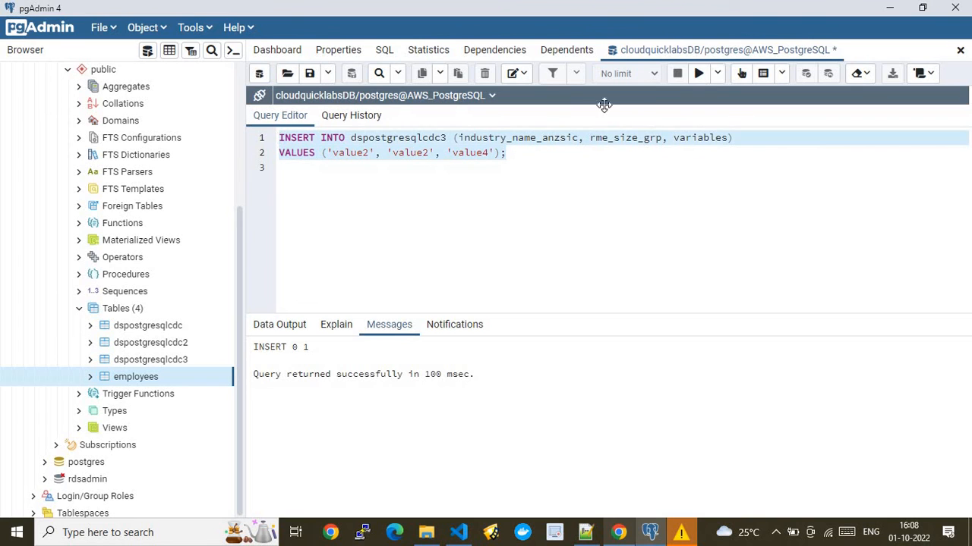
left_click(698, 73)
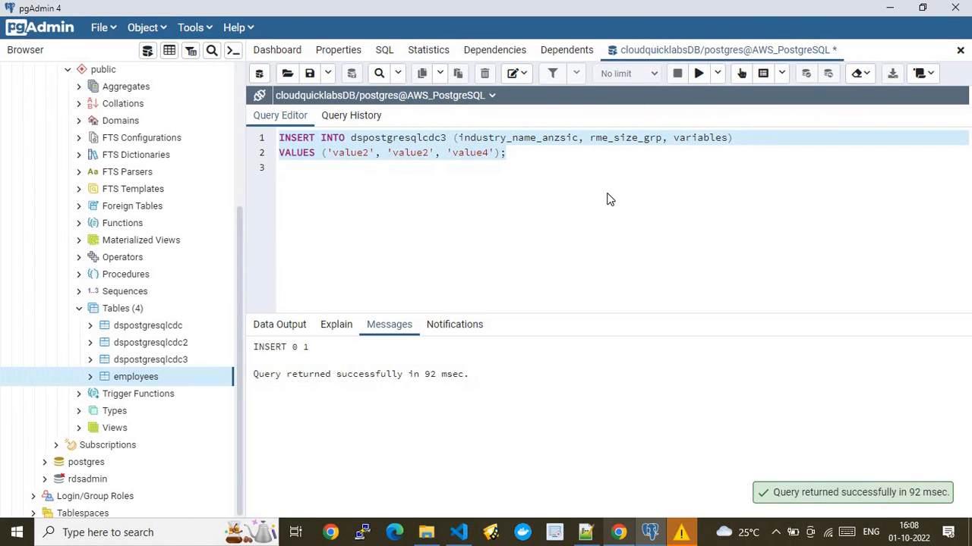
left_click(585, 532)
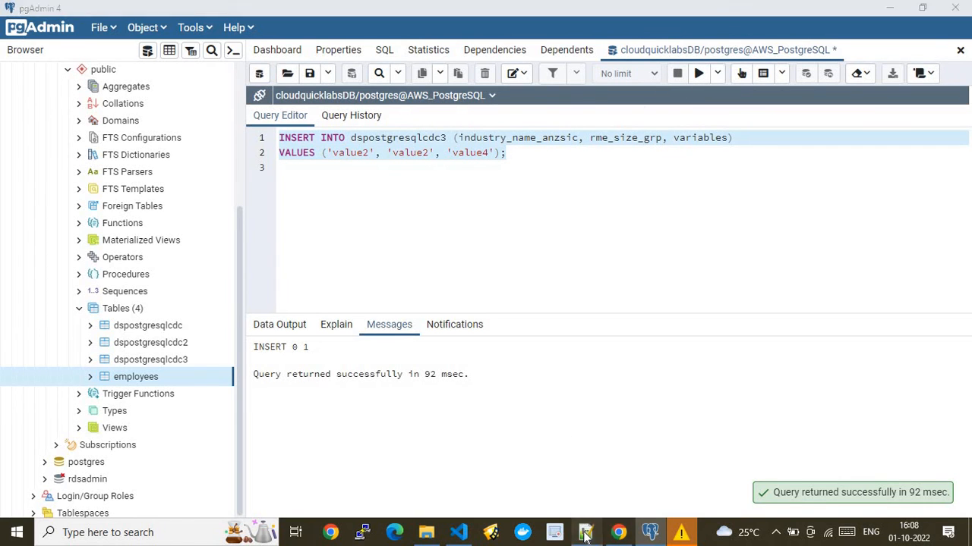
left_click_drag(509, 362, 47, 346)
key("ctrl+c")
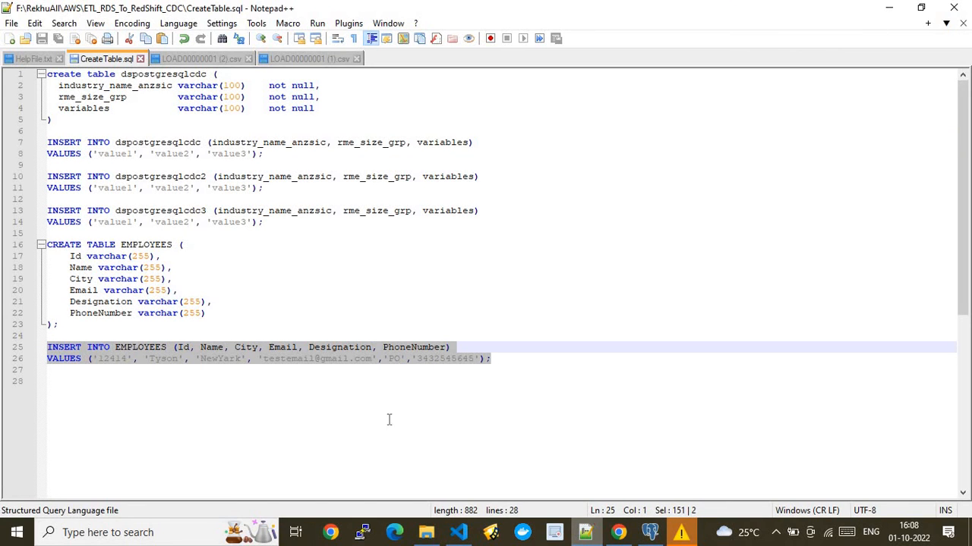
- Paste the EMPLOYEES INSERT, alter its id, email and phone values, and execute it
left_click(650, 532)
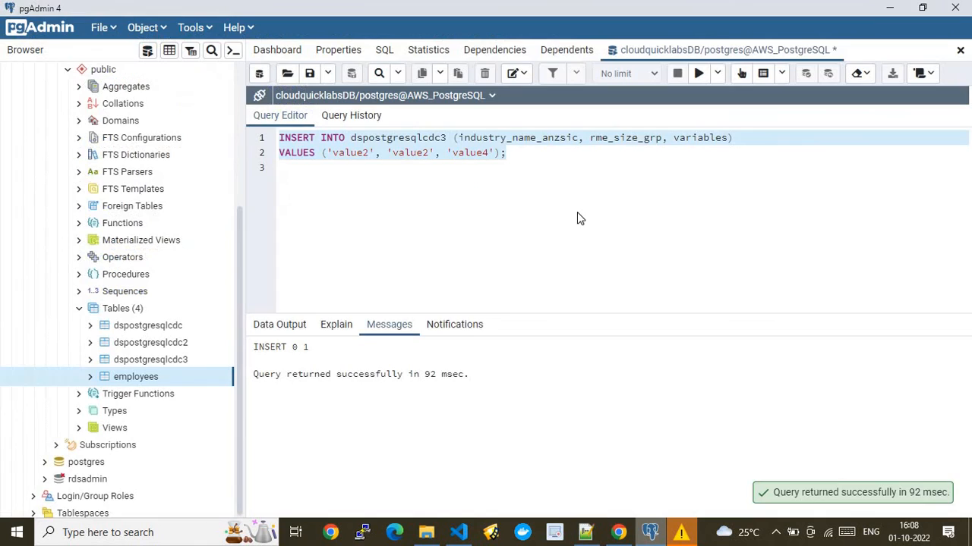
left_click(531, 162)
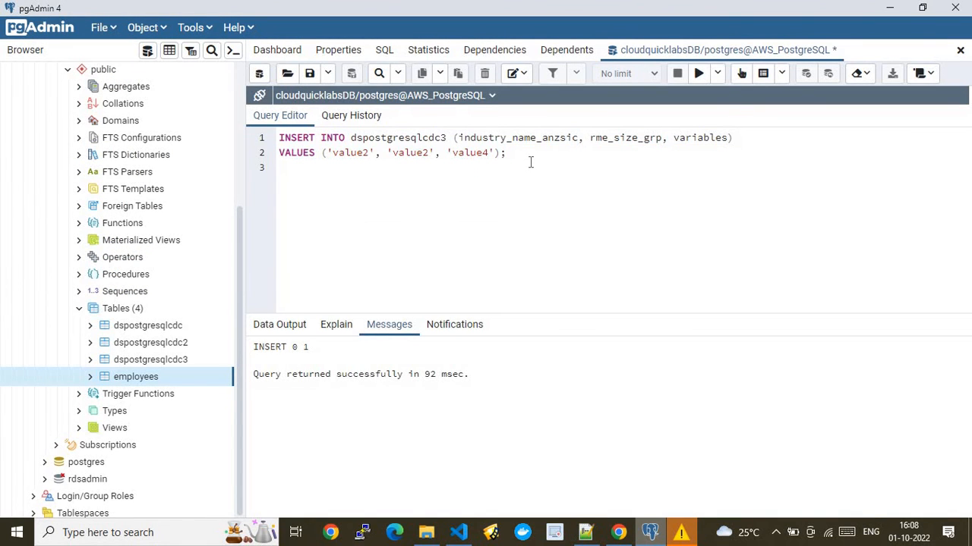
key("ctrl+a")
key("ctrl+v")
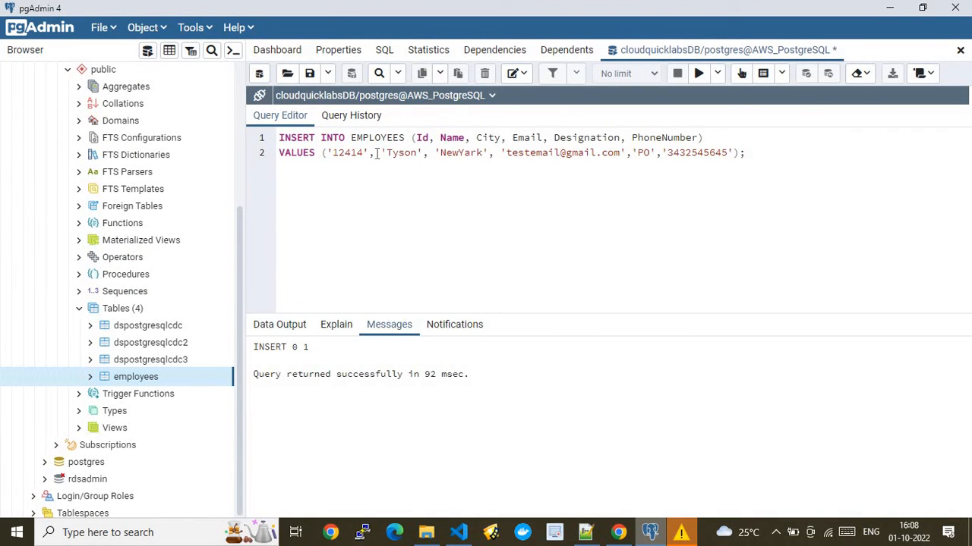
type("23")
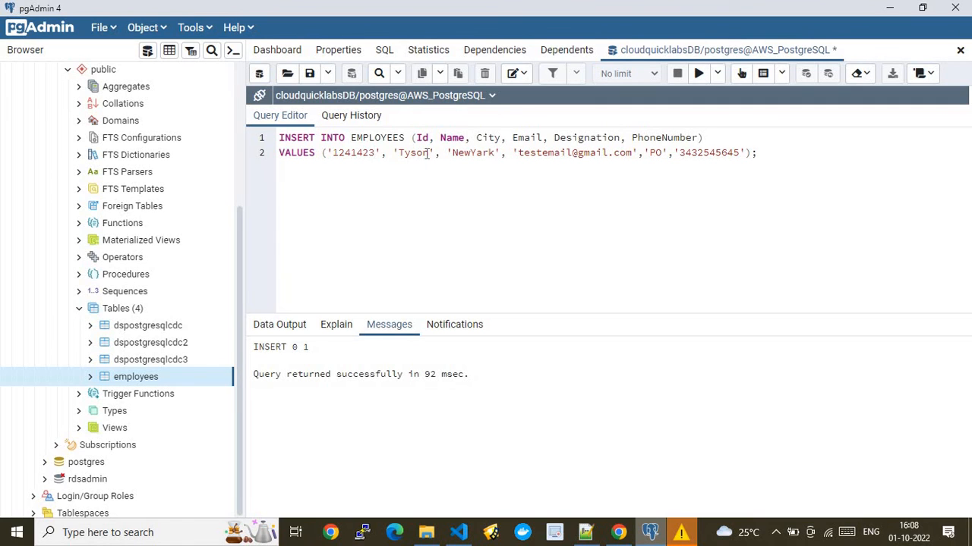
type("e")
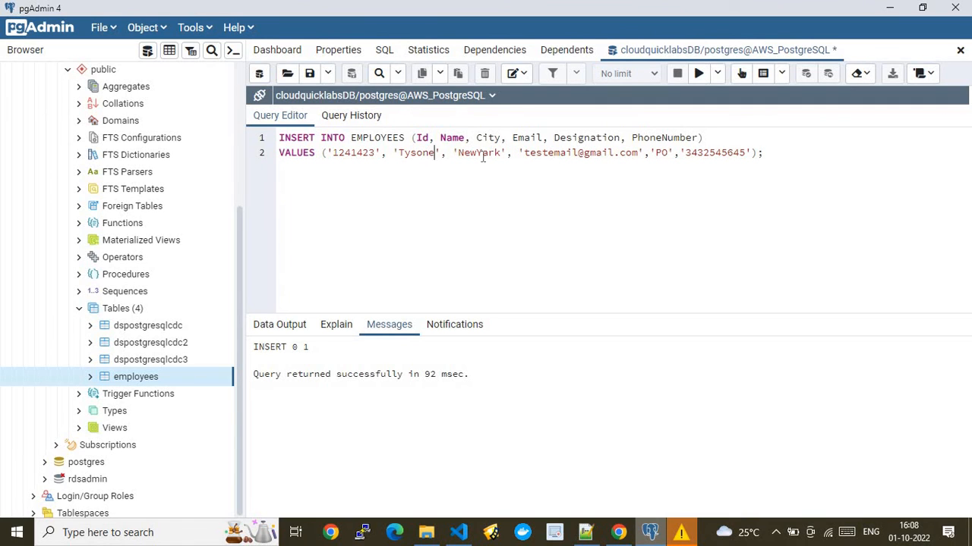
type("e")
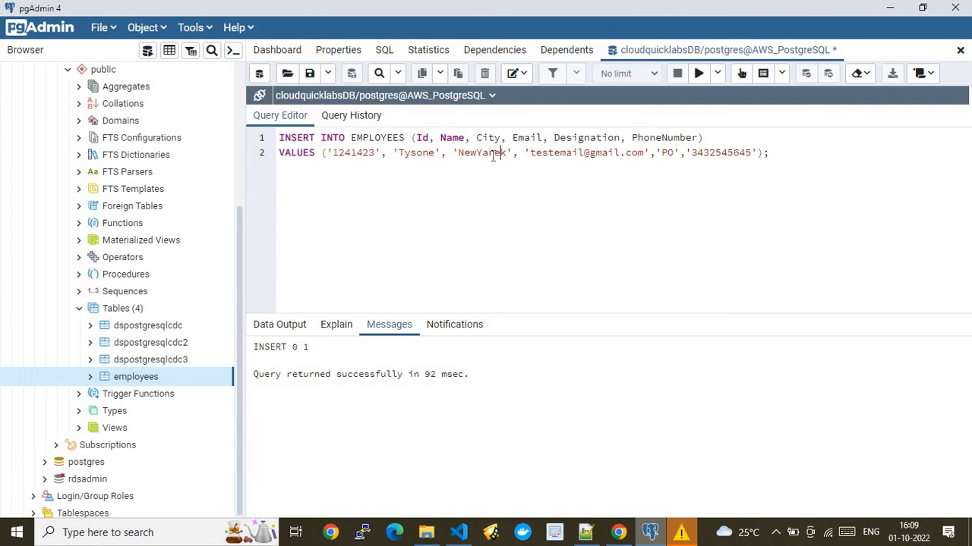
left_click(582, 154)
type("e")
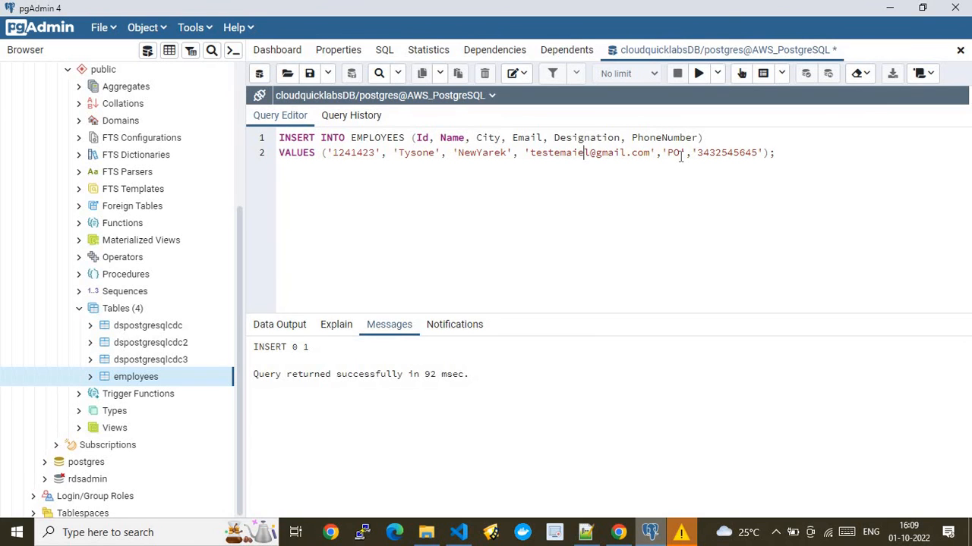
type("S")
left_click(733, 153)
type("3")
left_click_drag(796, 153, 265, 136)
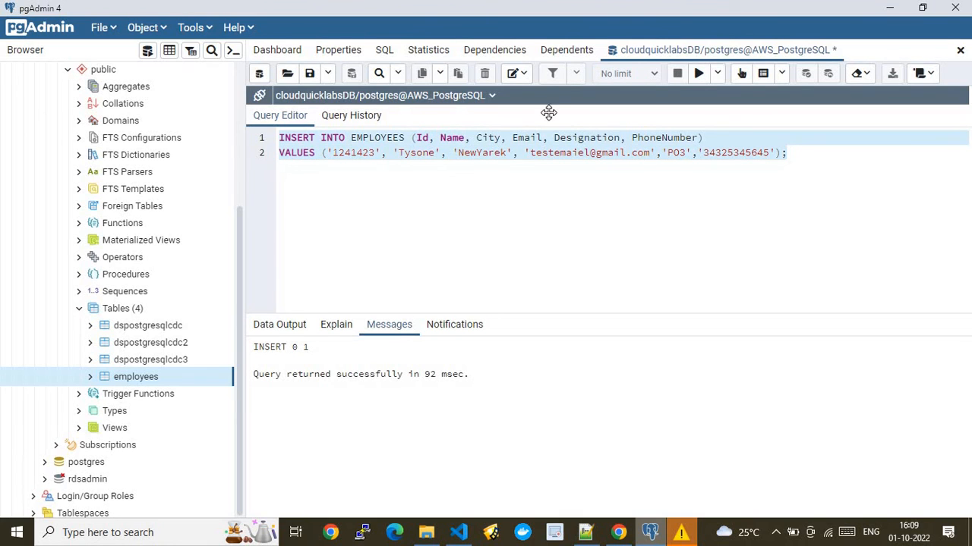
left_click(698, 73)
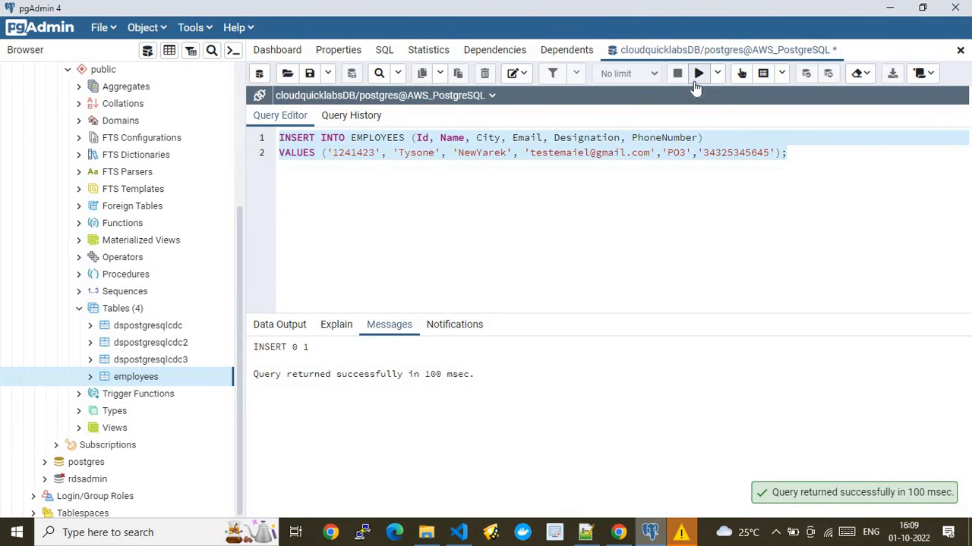
left_click(621, 530)
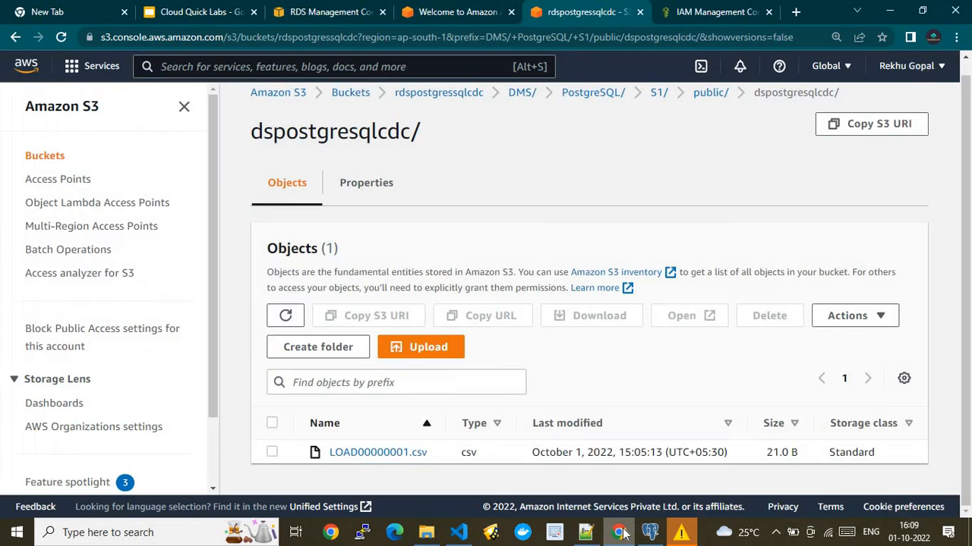
left_click(287, 317)
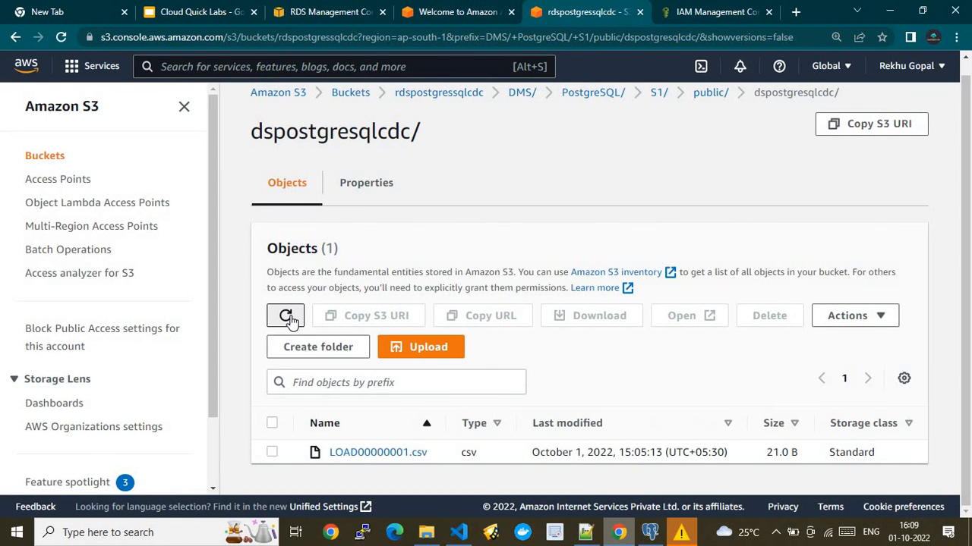
left_click(450, 11)
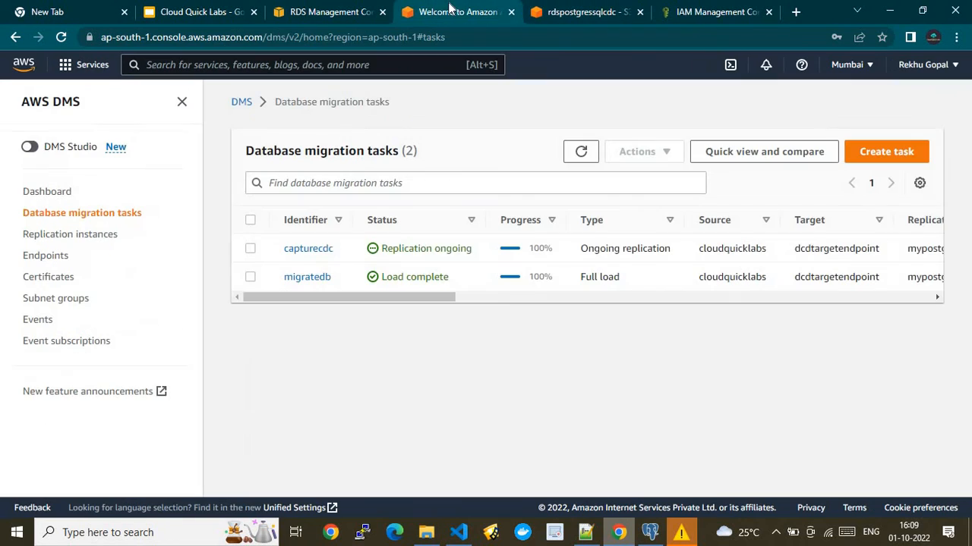
left_click(575, 156)
left_click(576, 157)
left_click(575, 156)
left_click(599, 11)
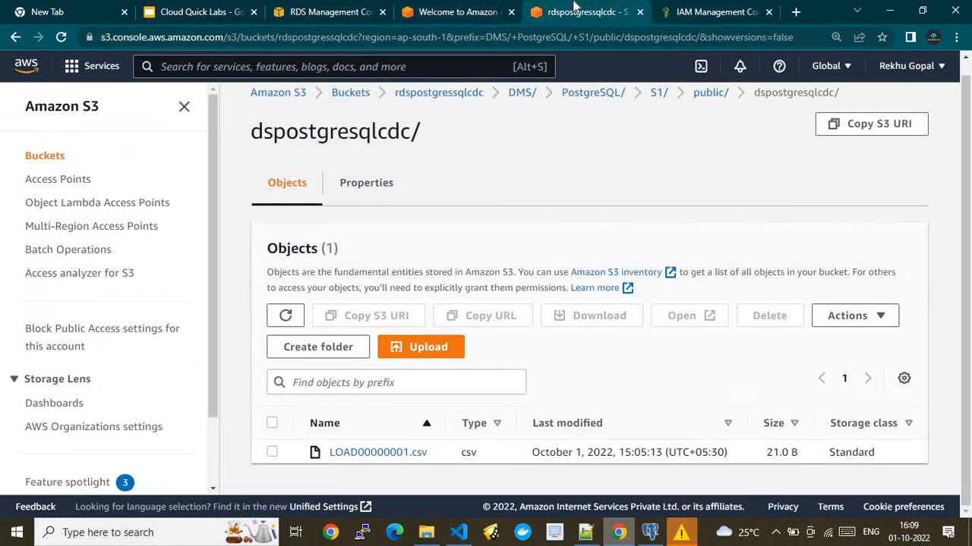
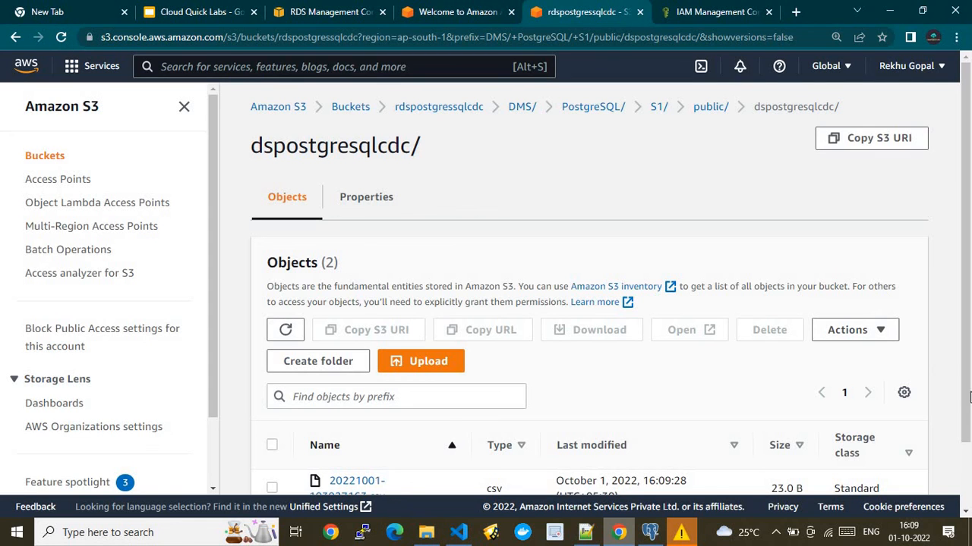
- Scroll the dspostgresqlcdc/ listing, now showing two CSVs, and bring up pgAdmin's EMPLOYEES insert
left_click_drag(966, 430, 967, 506)
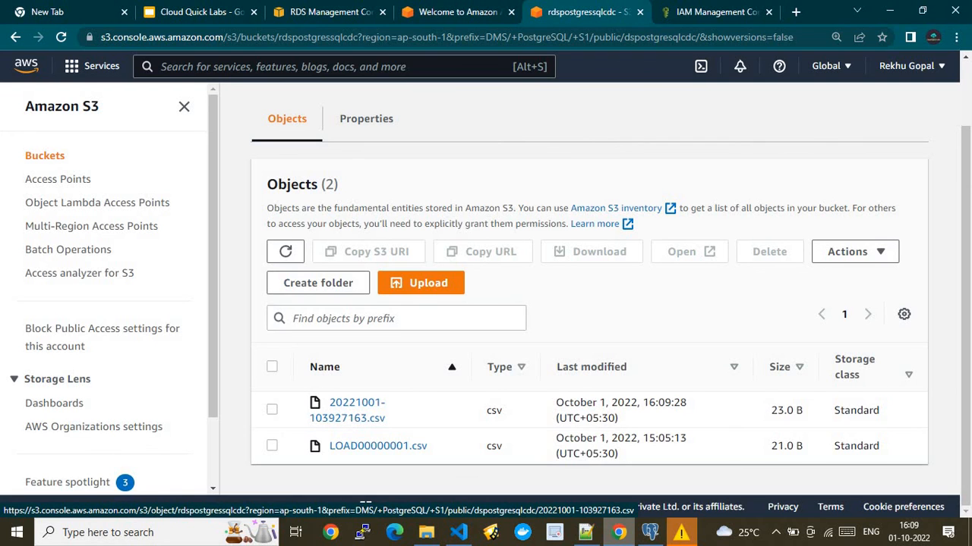
scroll(967, 146, "up", 1)
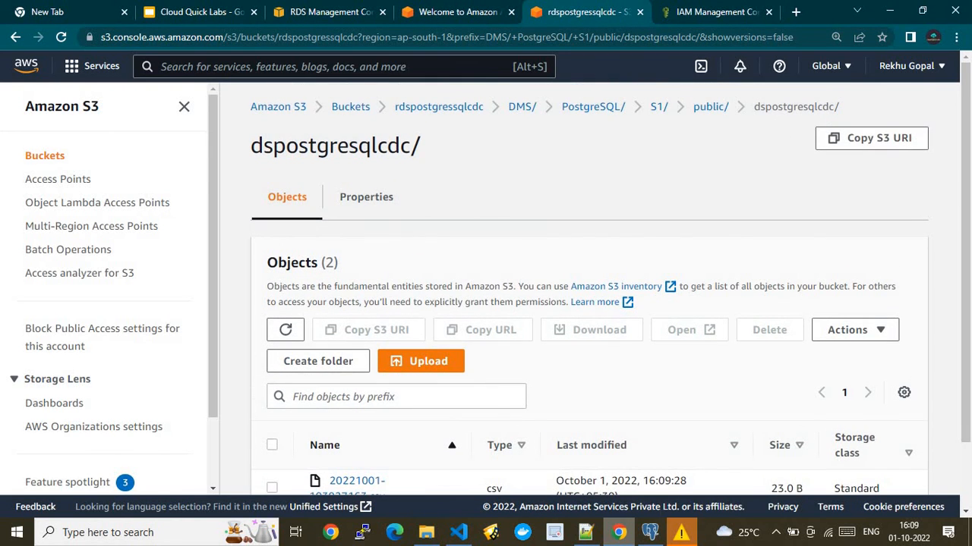
left_click(651, 532)
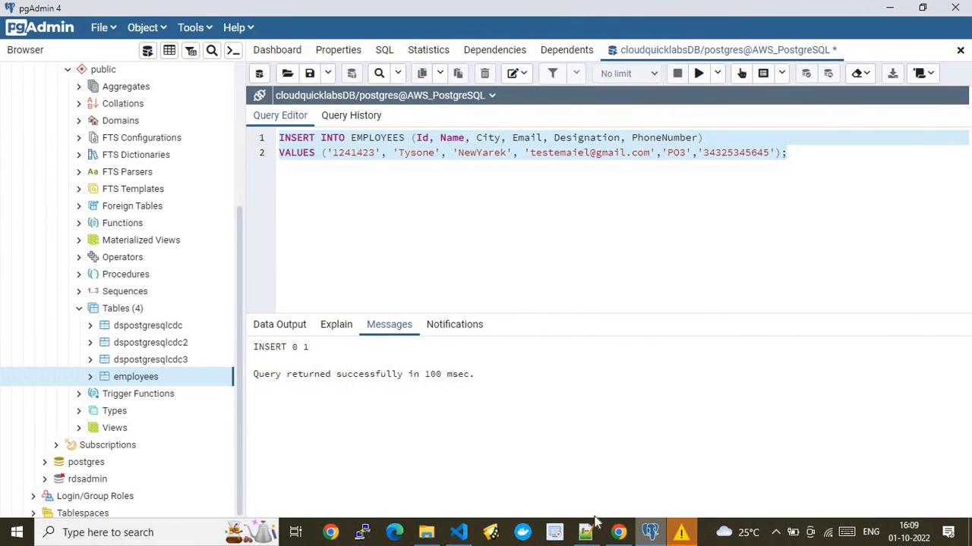
- Replace the pgAdmin query with 'Select * from dspostgresqlcdc' and run it, returning 2 rows
left_click(586, 531)
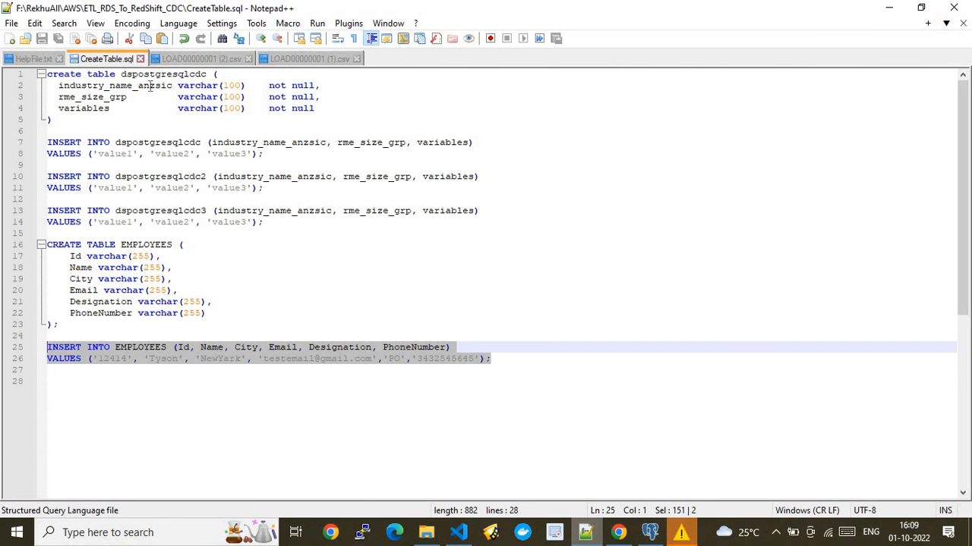
double_click(150, 74)
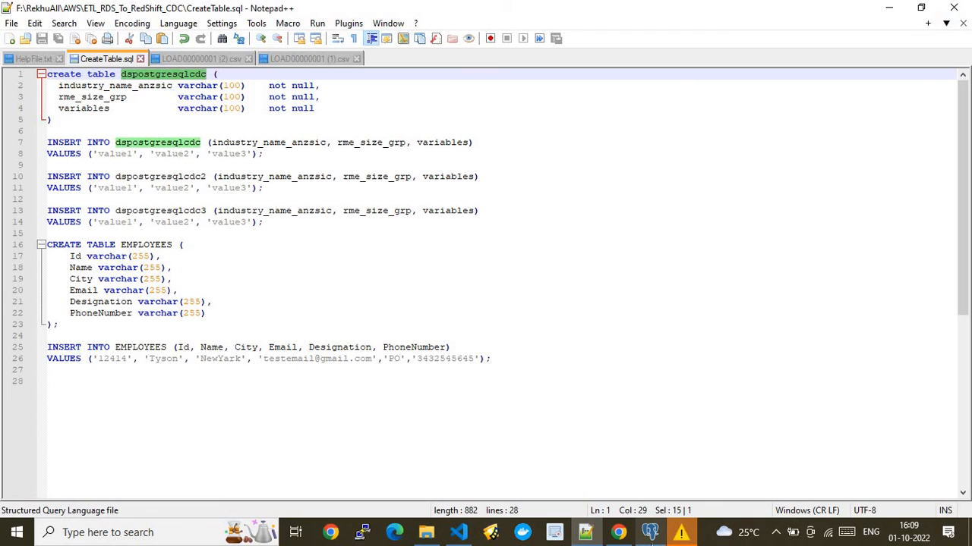
left_click(650, 533)
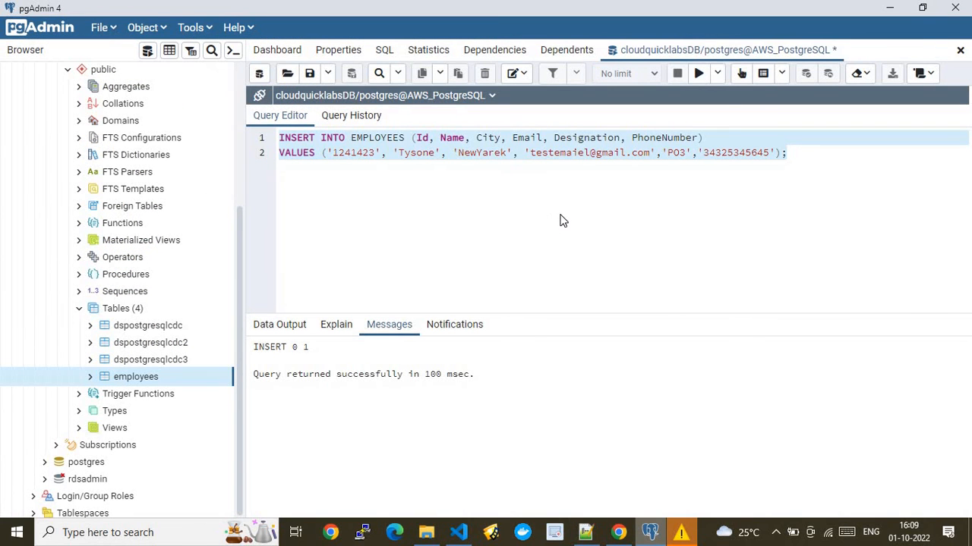
left_click(800, 156)
key("ctrl+a")
type("S")
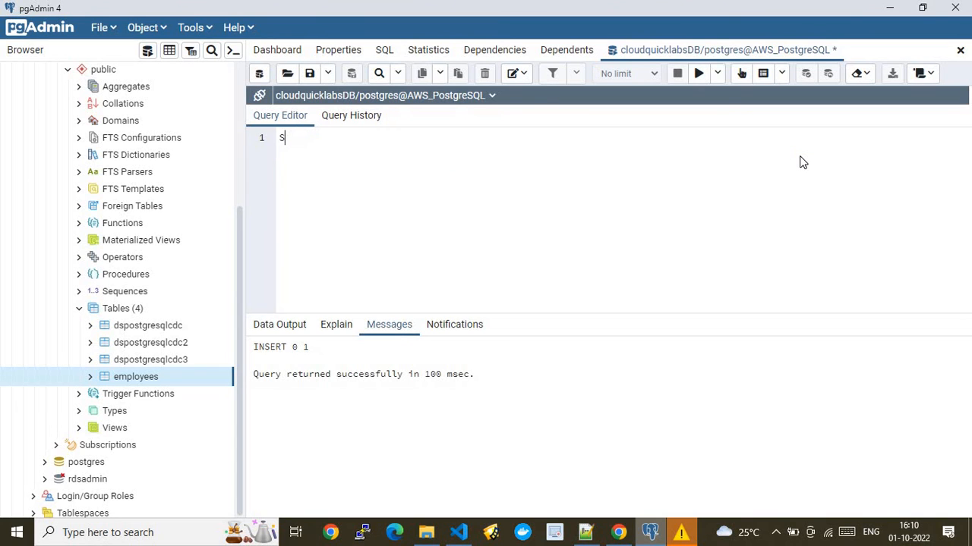
type("elect * from dspostgresqlcdc")
key("ctrl+a")
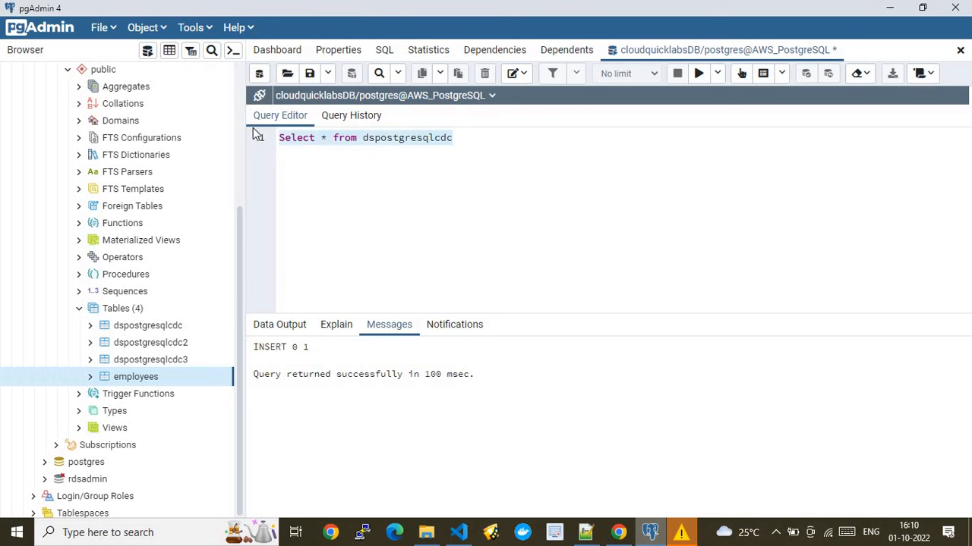
left_click(698, 73)
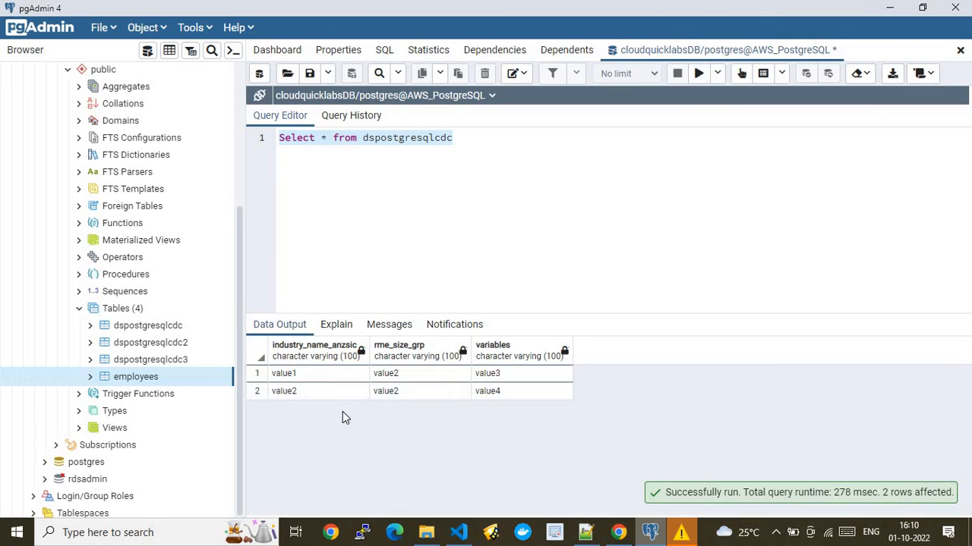
left_click(618, 532)
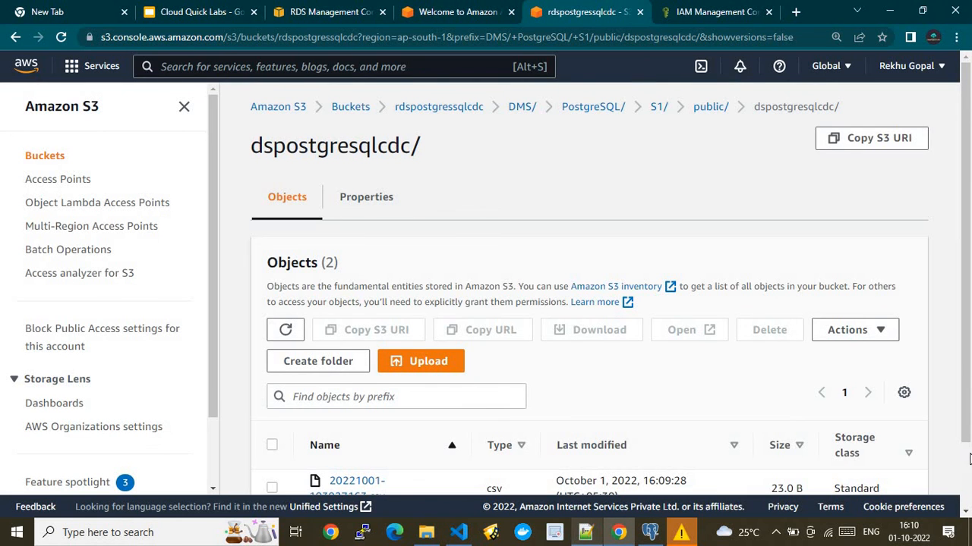
- Refresh the dspostgresqlcdc listing, then browse public/ and dspostgresqlcdc2/ before returning to public/
scroll(512, 468, "down", 2)
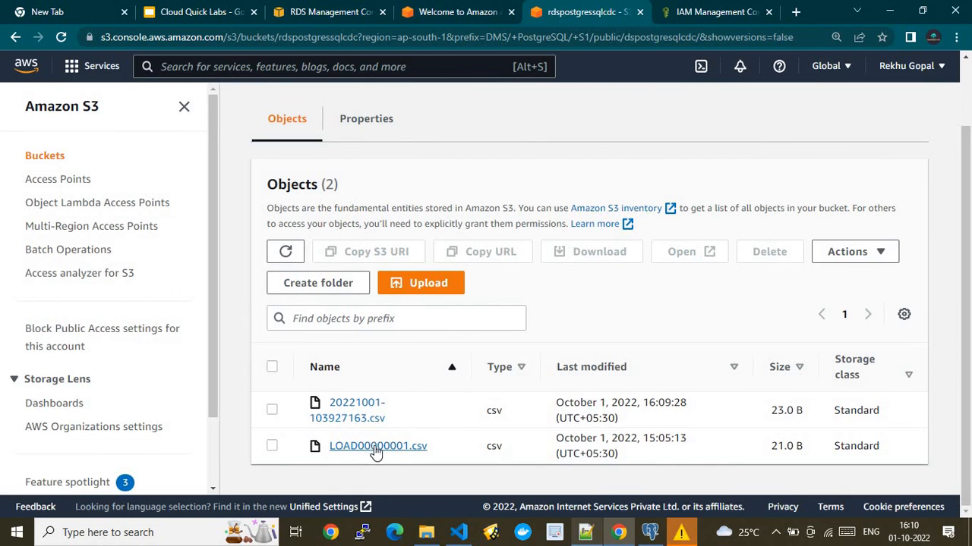
left_click(286, 254)
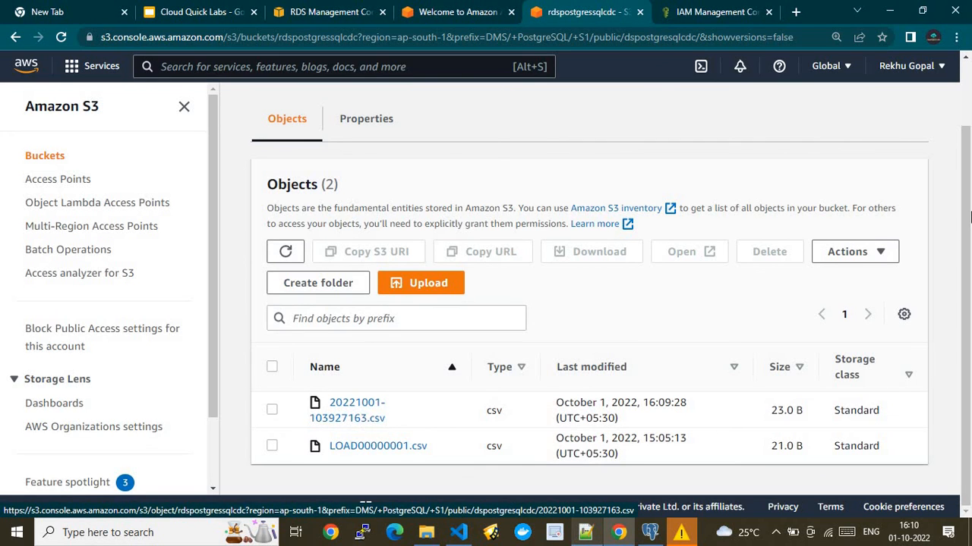
scroll(966, 115, "up", 1)
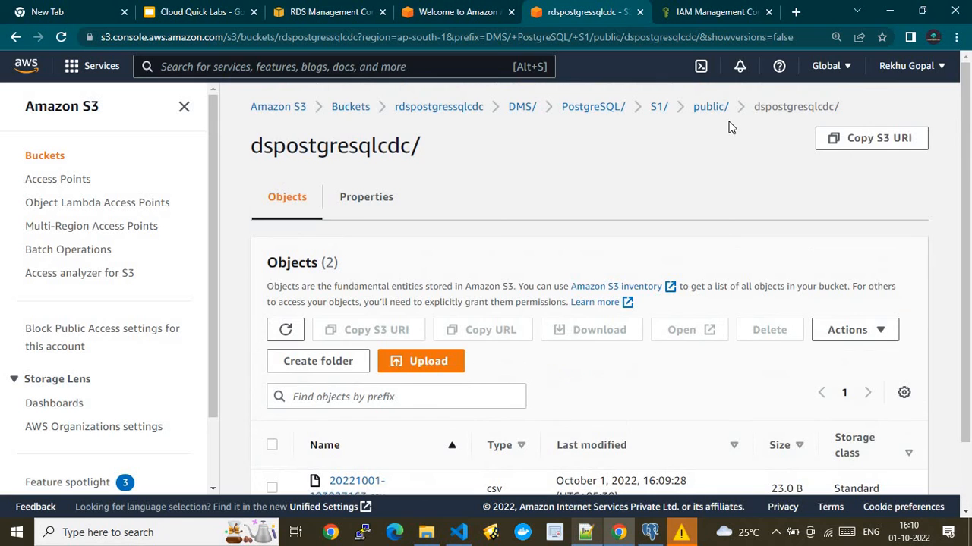
left_click(710, 107)
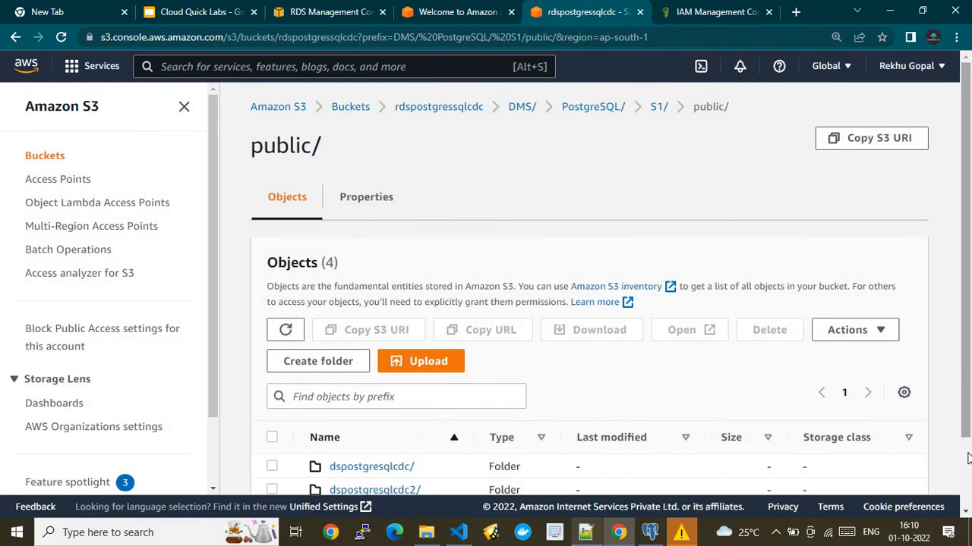
scroll(968, 457, "down", 2)
left_click(374, 408)
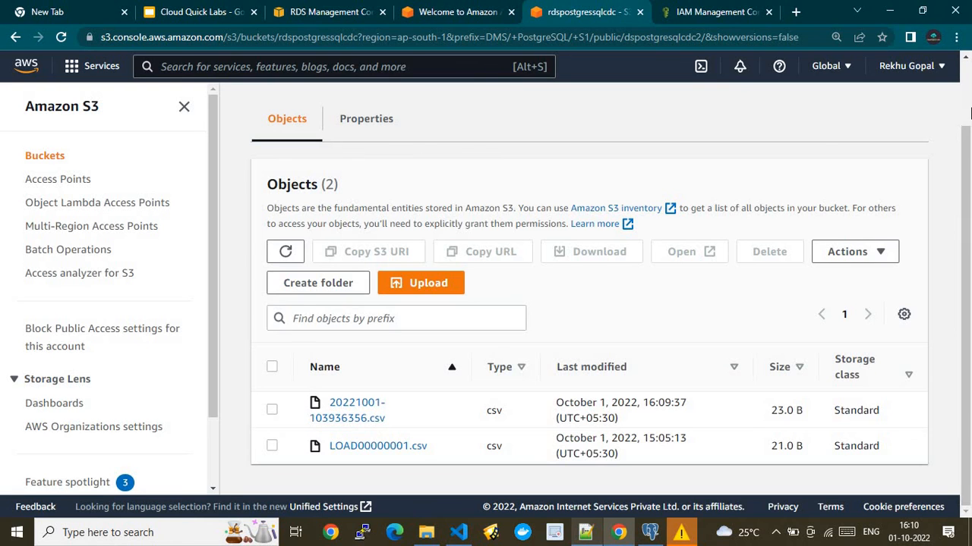
scroll(968, 90, "up", 2)
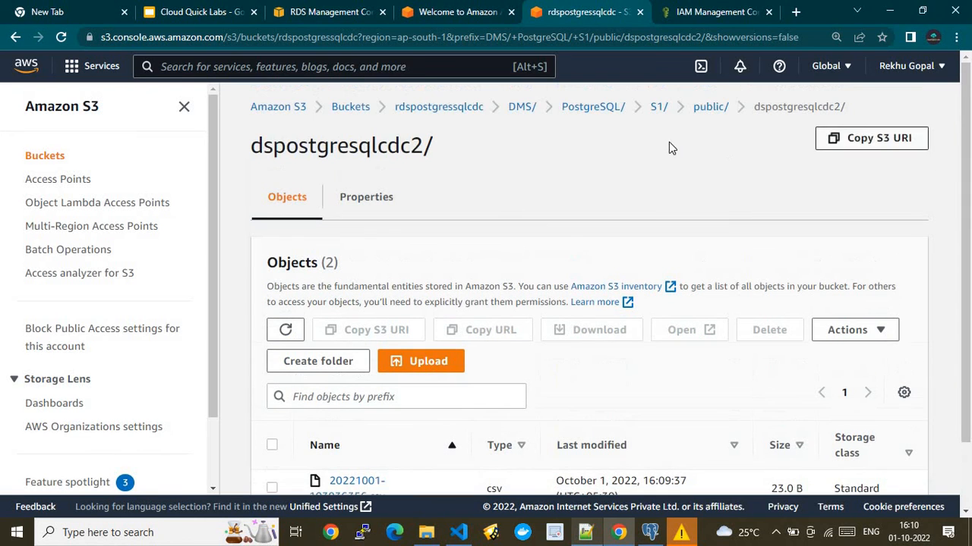
left_click(709, 104)
scroll(968, 412, "down", 1)
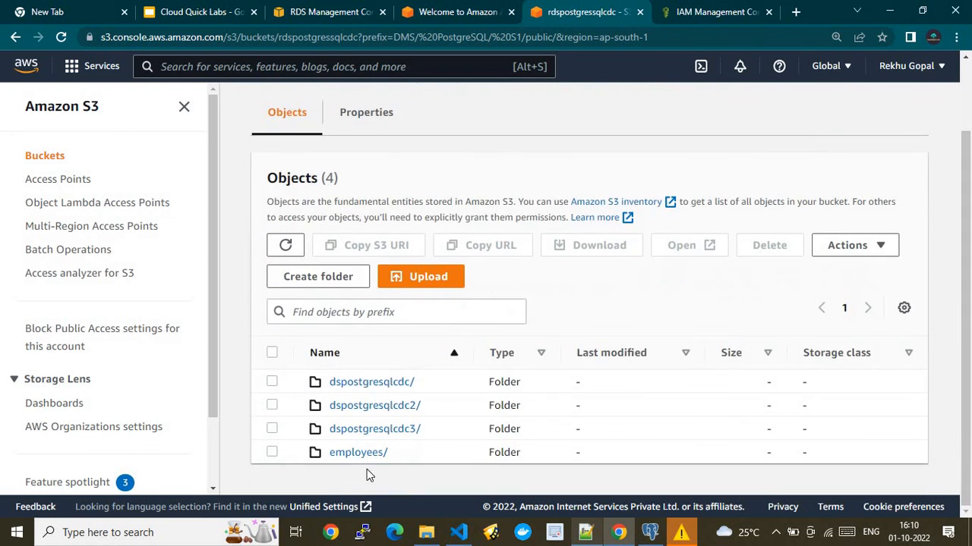
- Download 20221001-104011685.csv from the employees/ folder
left_click(353, 454)
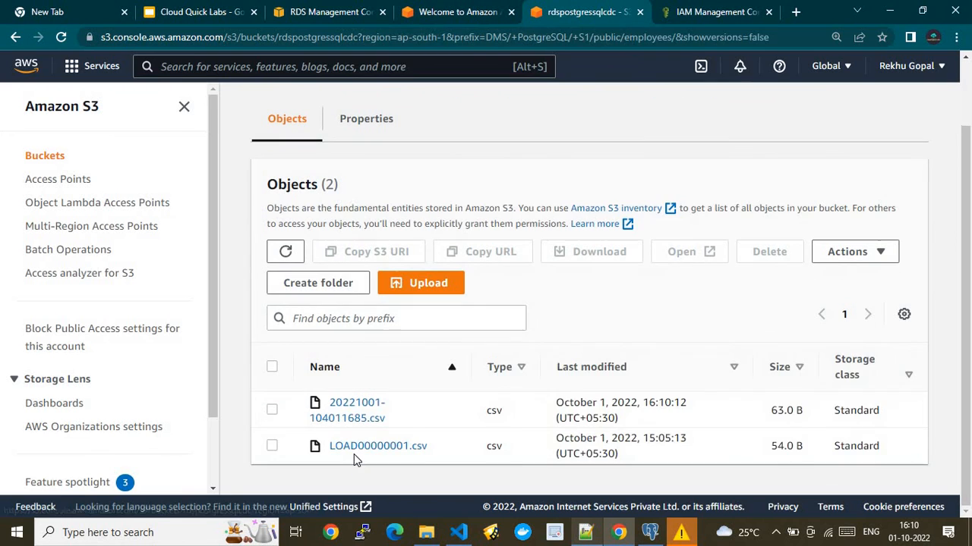
left_click(362, 412)
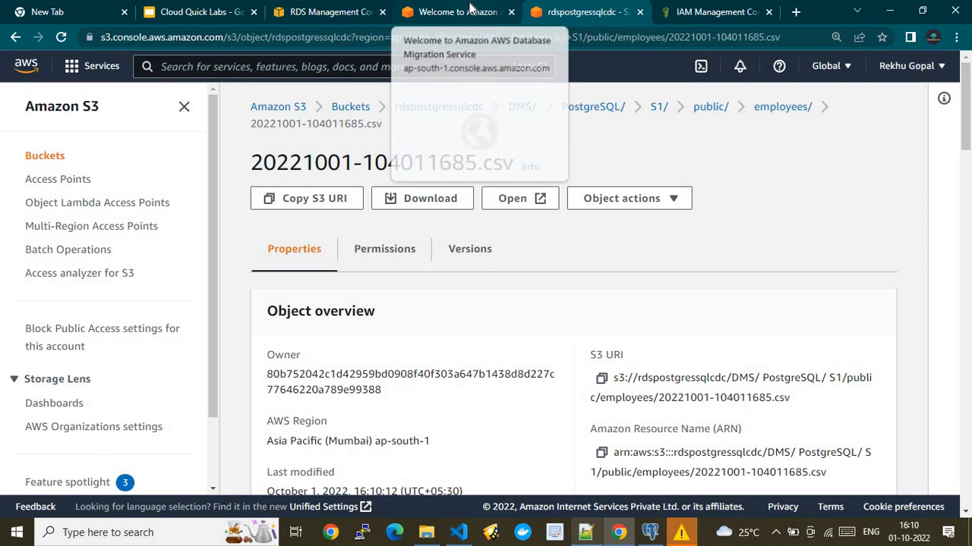
left_click(407, 199)
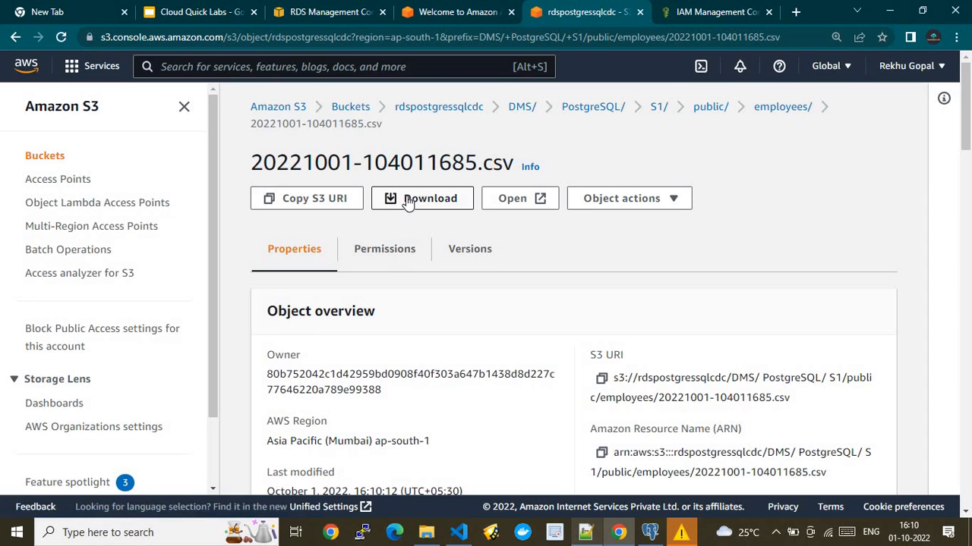
left_click(460, 12)
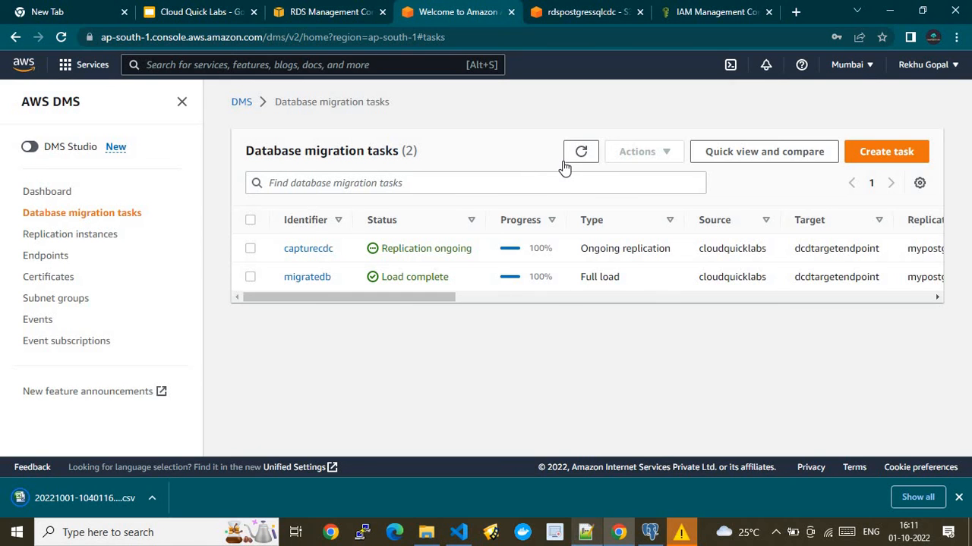
- Confirm capturecdc is still Replication ongoing, then revisit the S3 object and IAM tabs
left_click(649, 532)
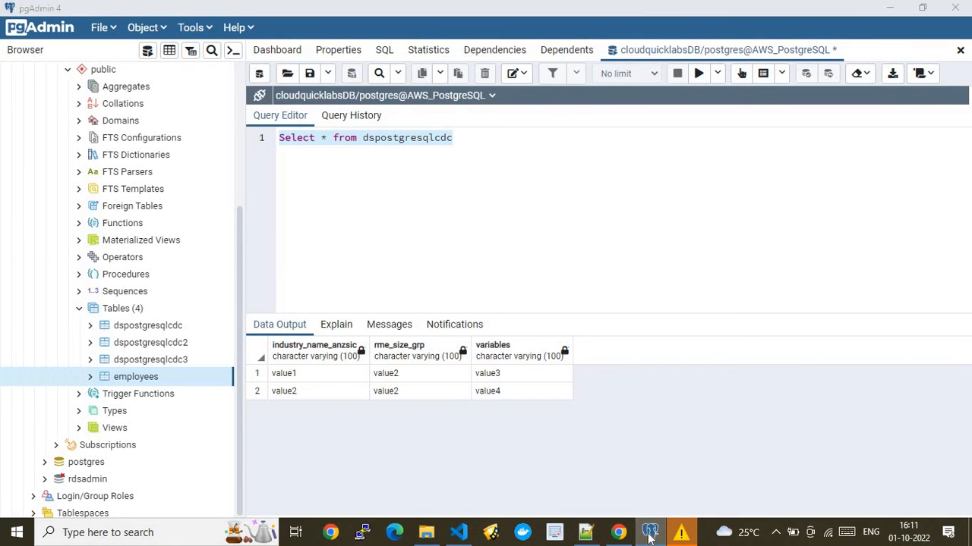
left_click(649, 534)
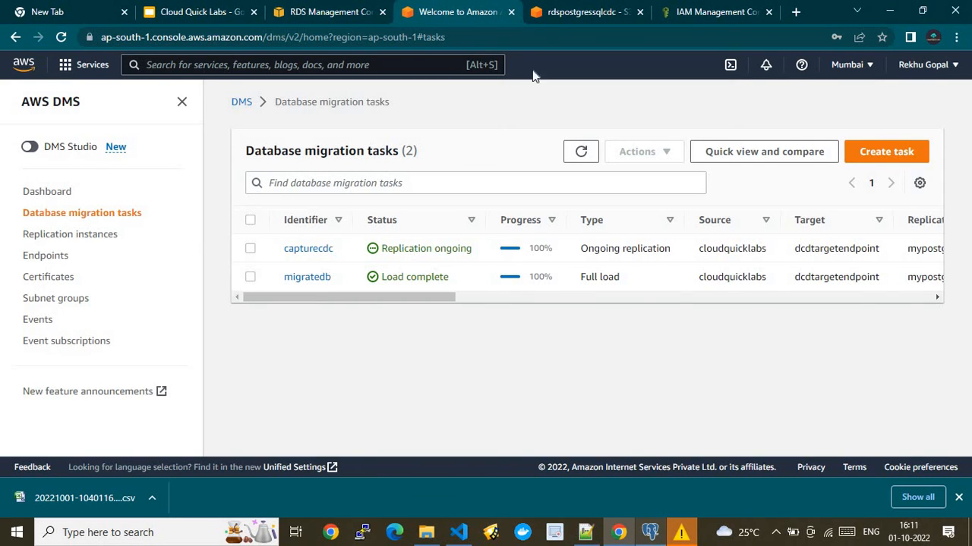
left_click(543, 14)
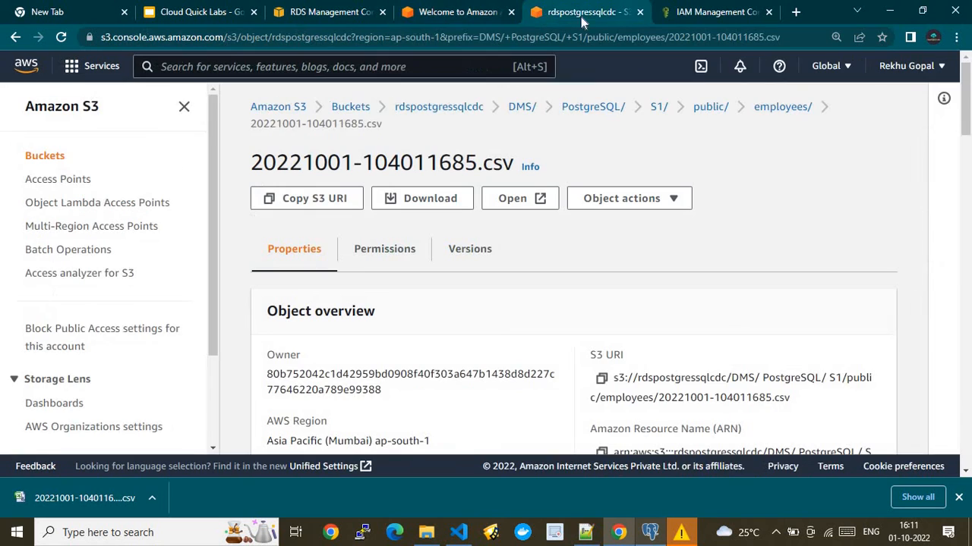
left_click(676, 11)
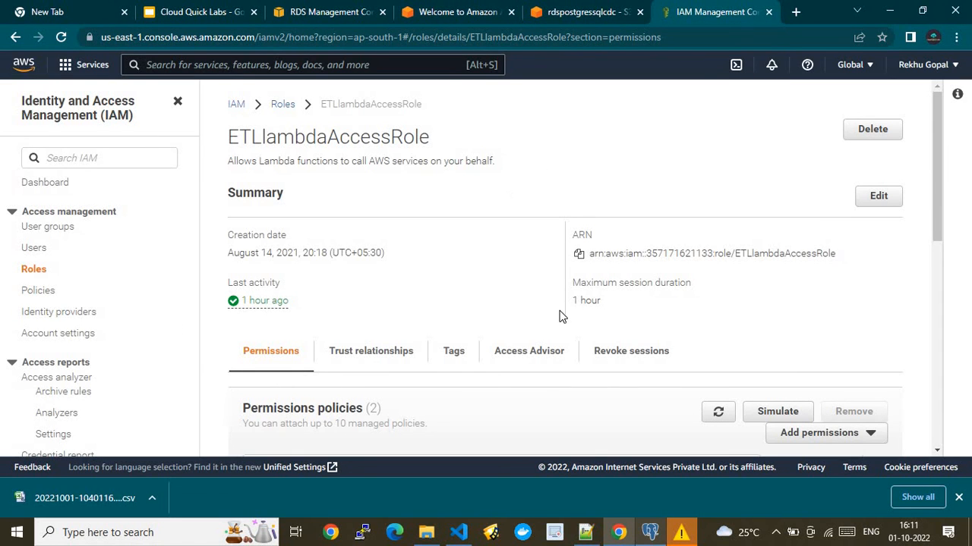
- Open 20221001-104011685.csv from the refreshed Downloads folder in Notepad++
left_click(426, 532)
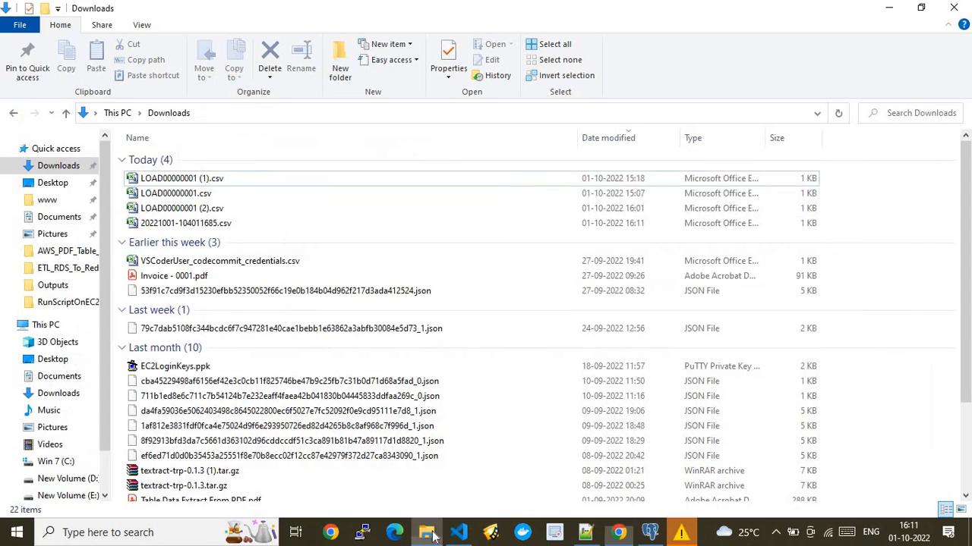
left_click(838, 114)
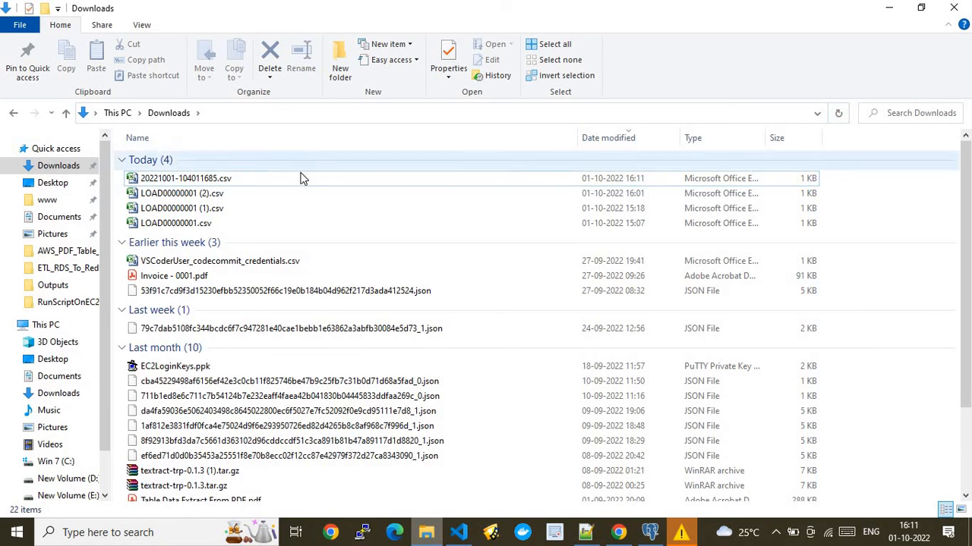
right_click(296, 183)
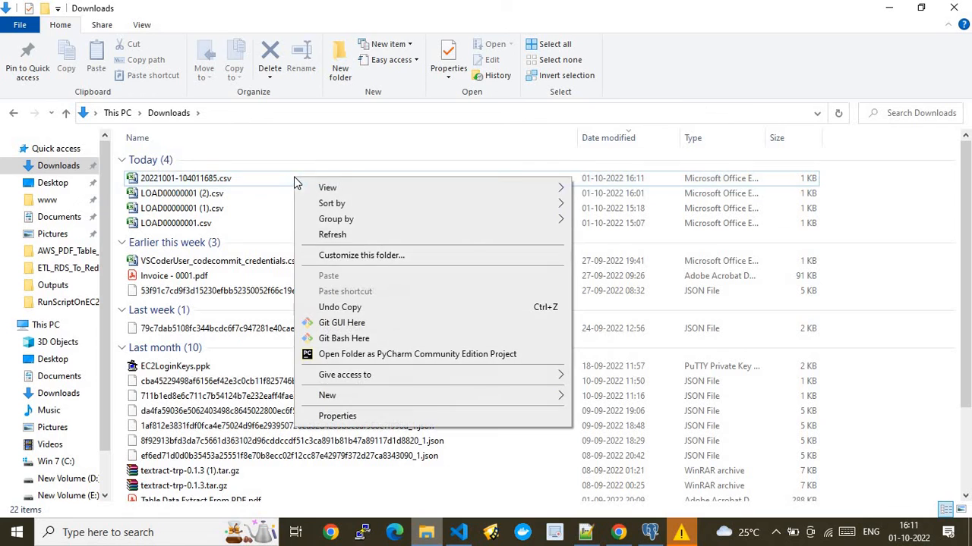
double_click(230, 178)
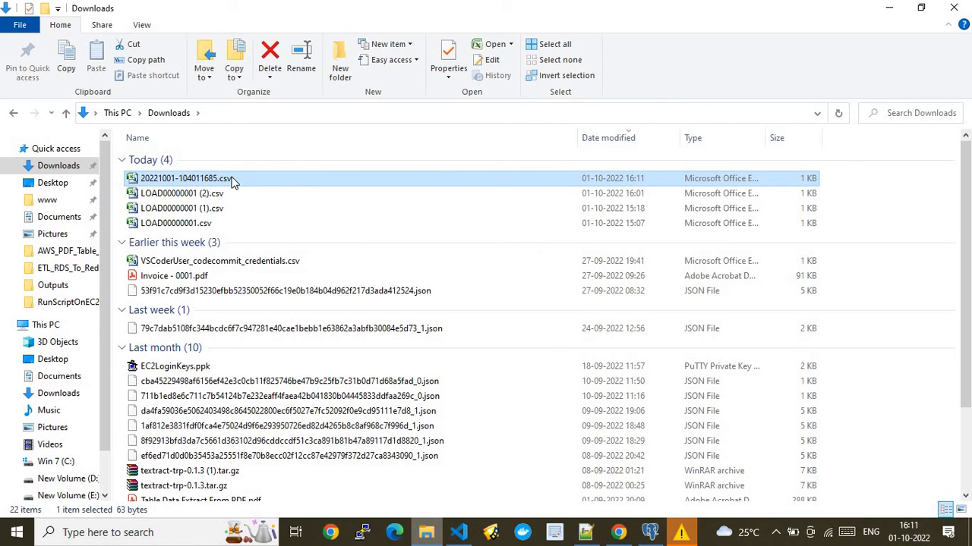
right_click(231, 179)
left_click(293, 231)
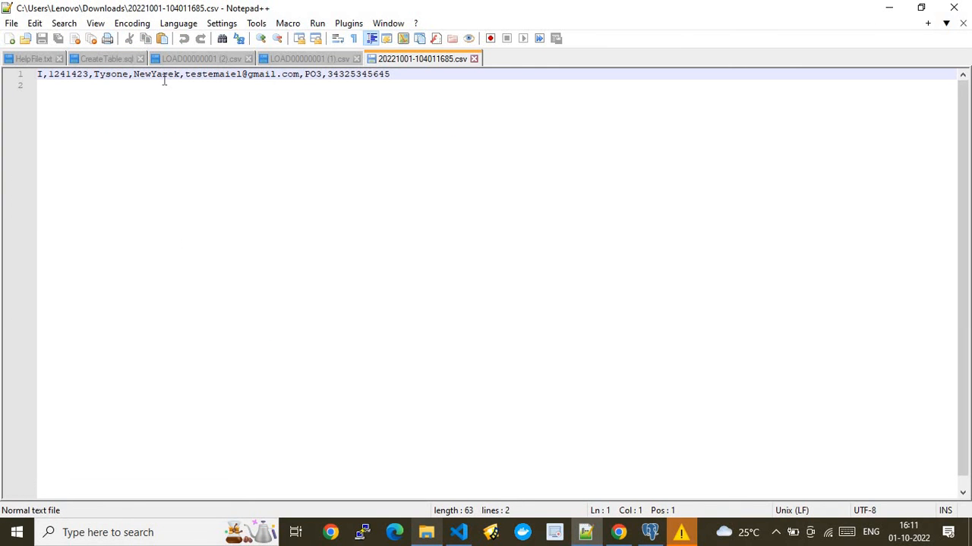
- Select the id value 1241423 in the CDC CSV row for comparison
double_click(73, 76)
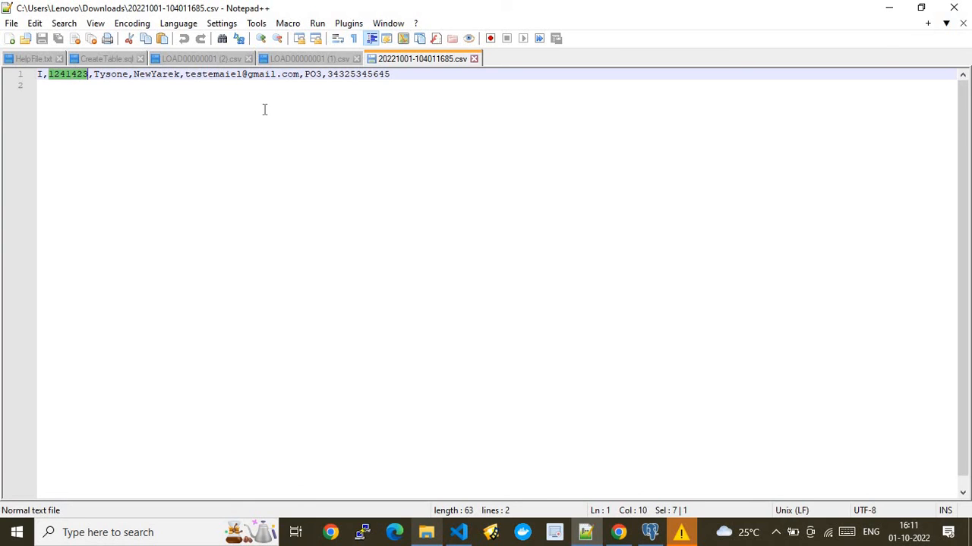
left_click(406, 77)
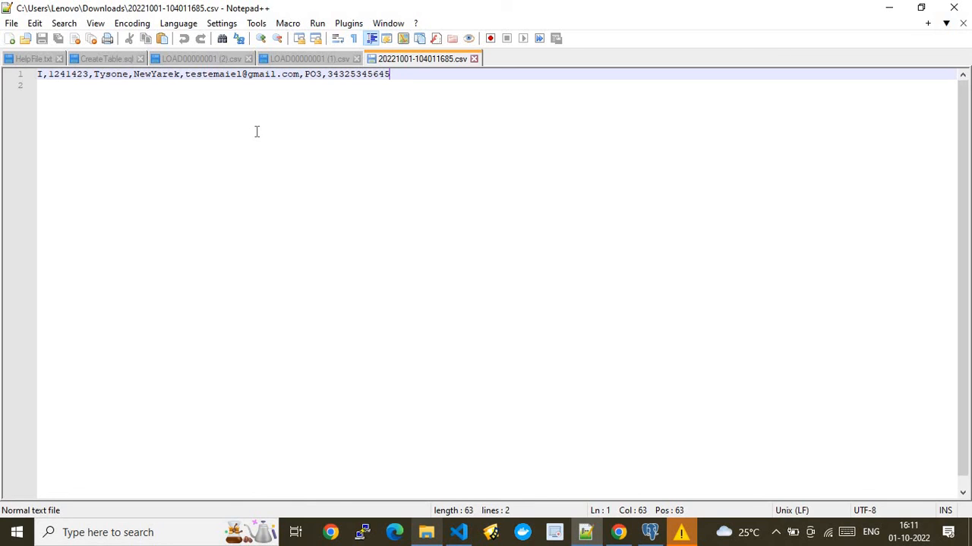
double_click(63, 75)
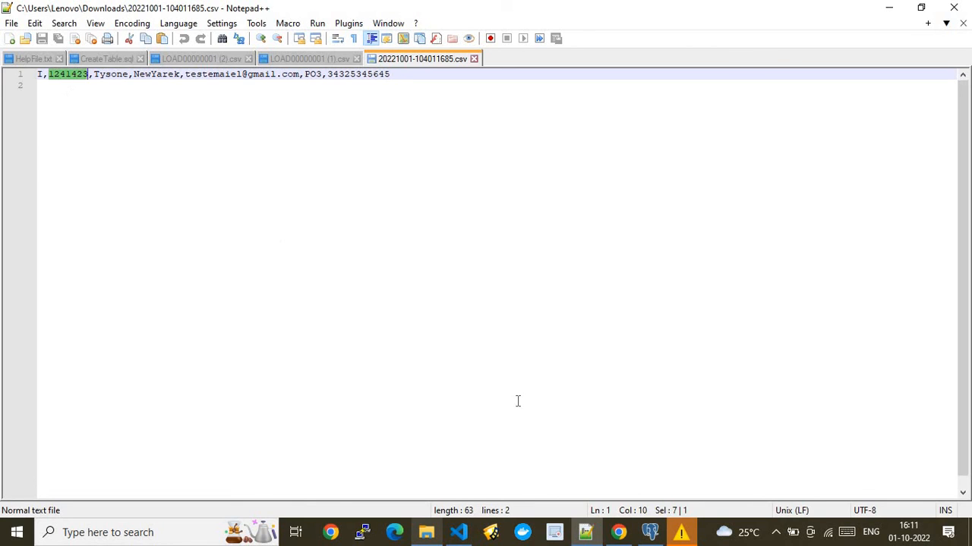
left_click(649, 534)
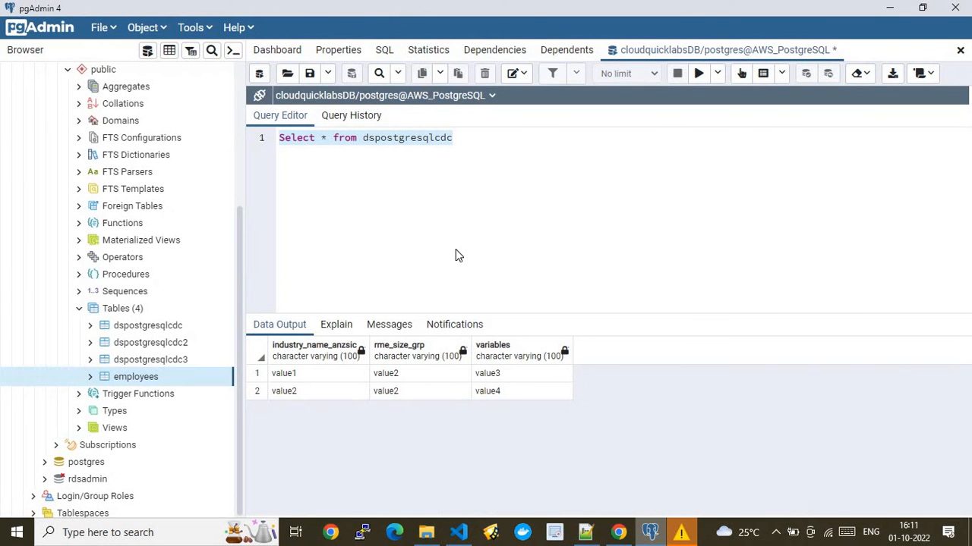
left_click(587, 533)
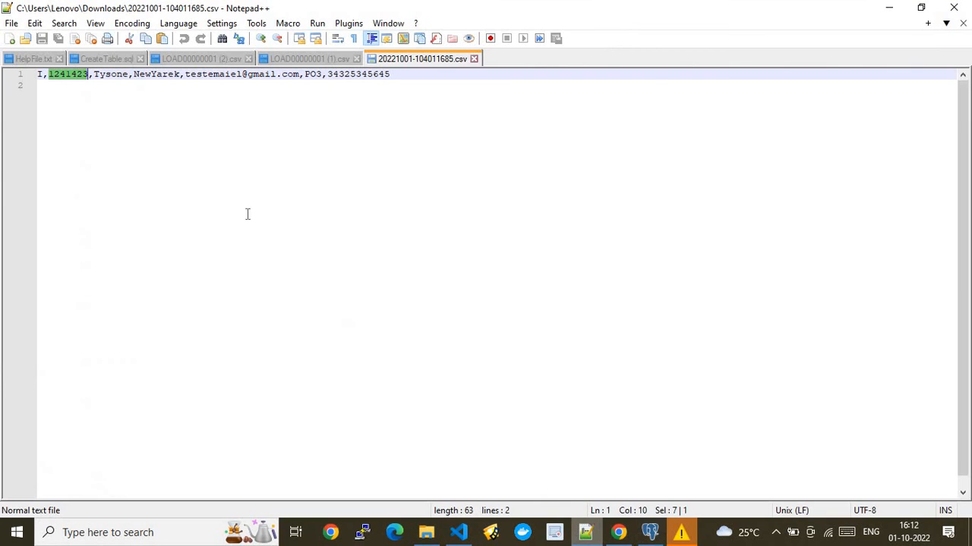
- Select the EMPLOYEES table name in the CreateTable.sql script
left_click(107, 59)
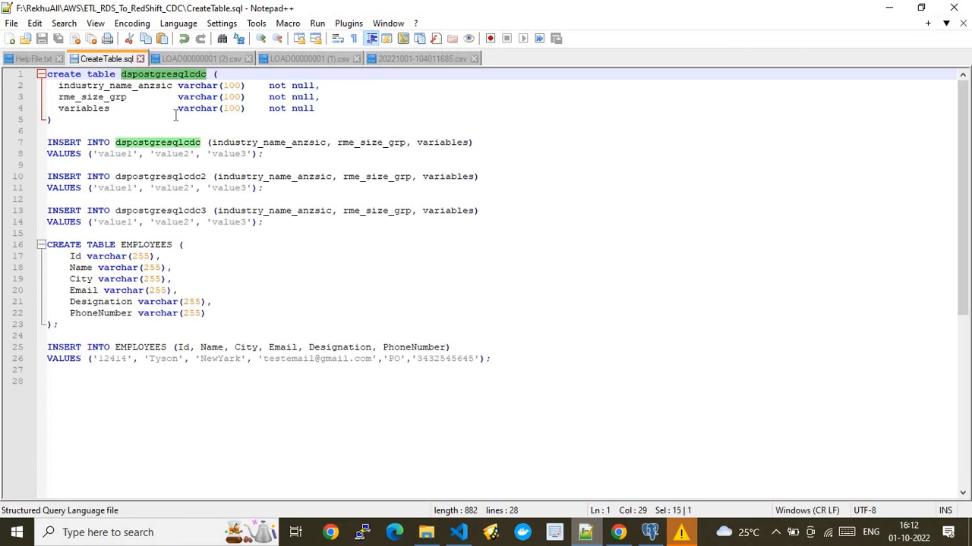
left_click(196, 261)
double_click(144, 245)
key("ctrl+c")
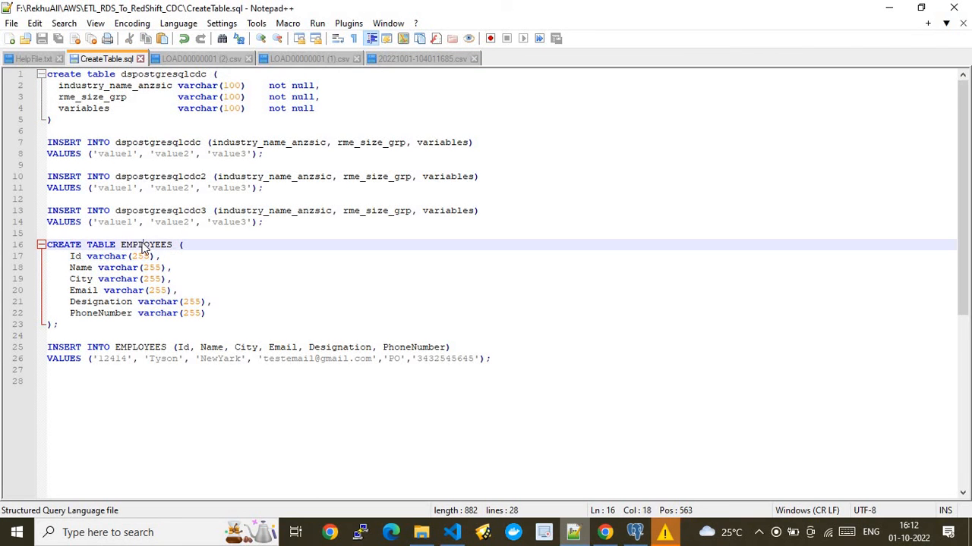
- Change the pgAdmin query to 'Select * from EMPLOYEES' and run it, returning 4 rows
left_click(635, 532)
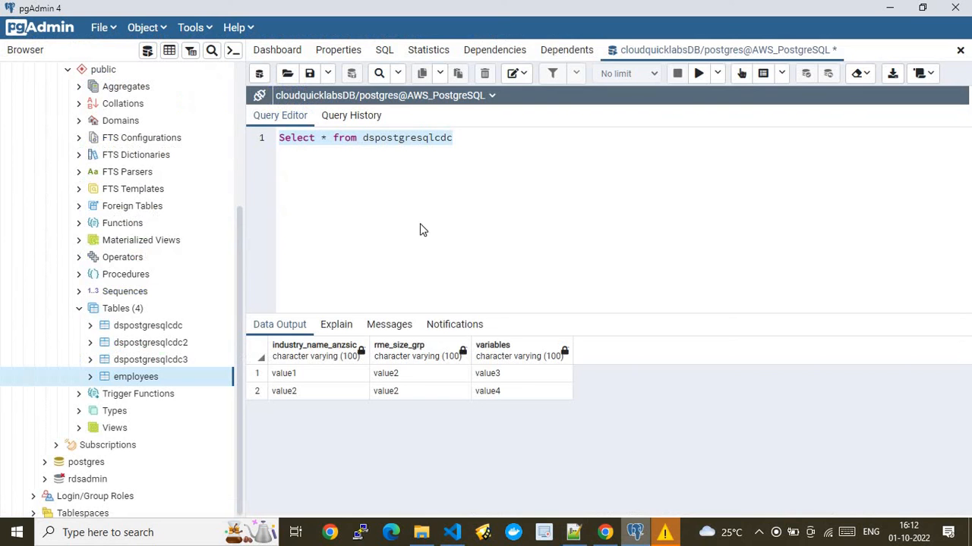
left_click(417, 172)
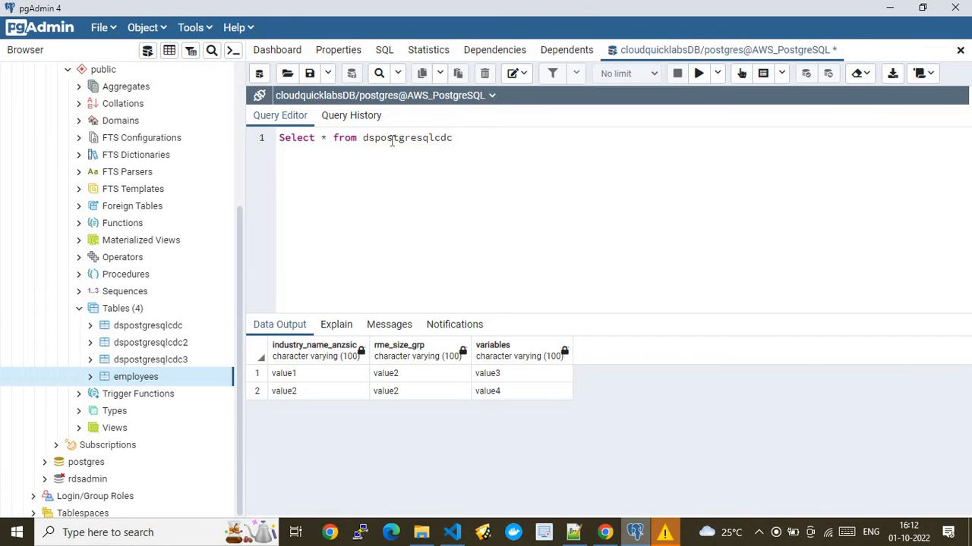
double_click(393, 139)
key("ctrl+v")
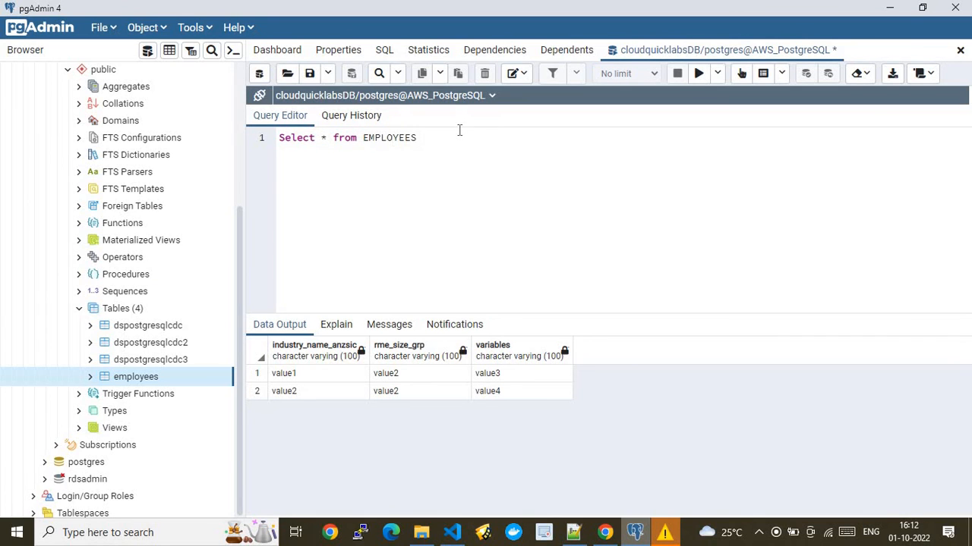
key("Home")
left_click(265, 139)
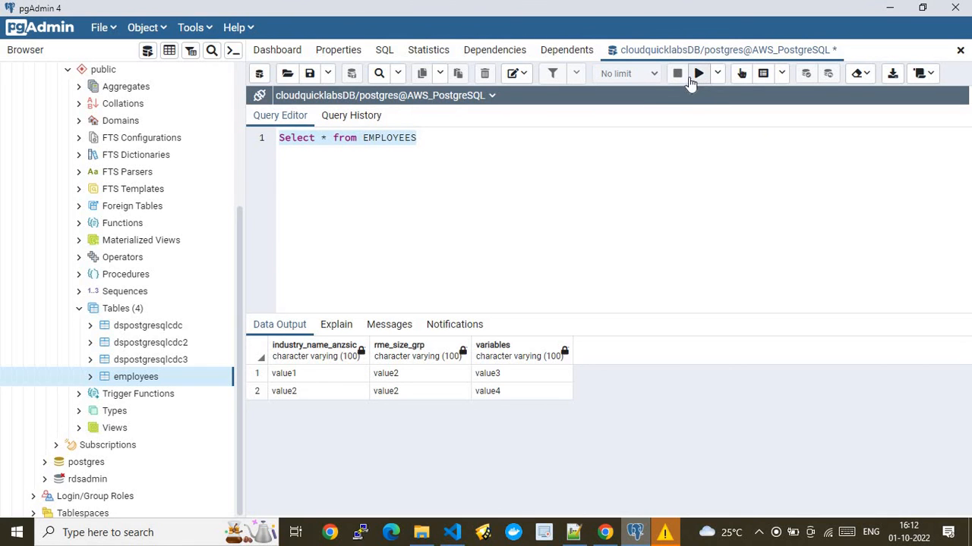
left_click(698, 73)
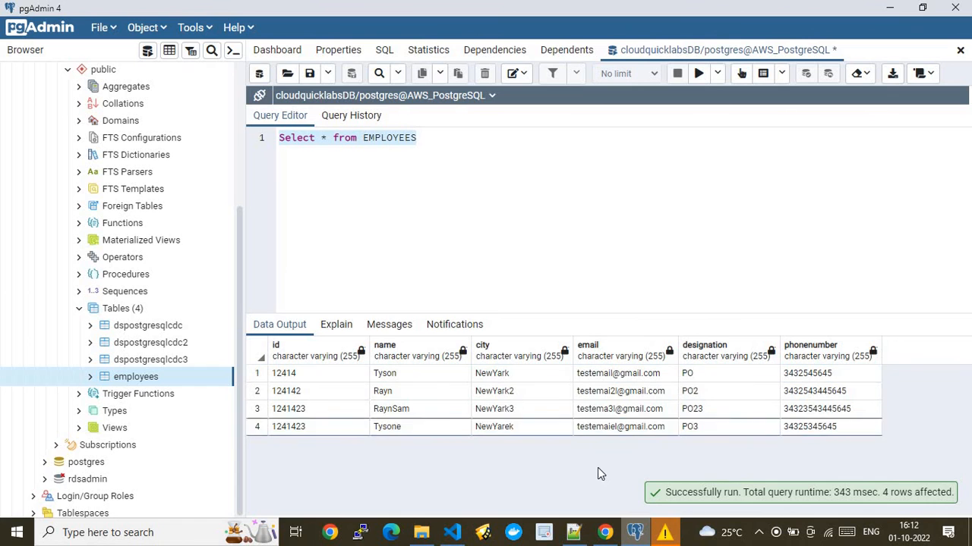
- Compare the id 1241423 row against the downloaded CDC CSV, then return to the browser
left_click(573, 532)
left_click(413, 58)
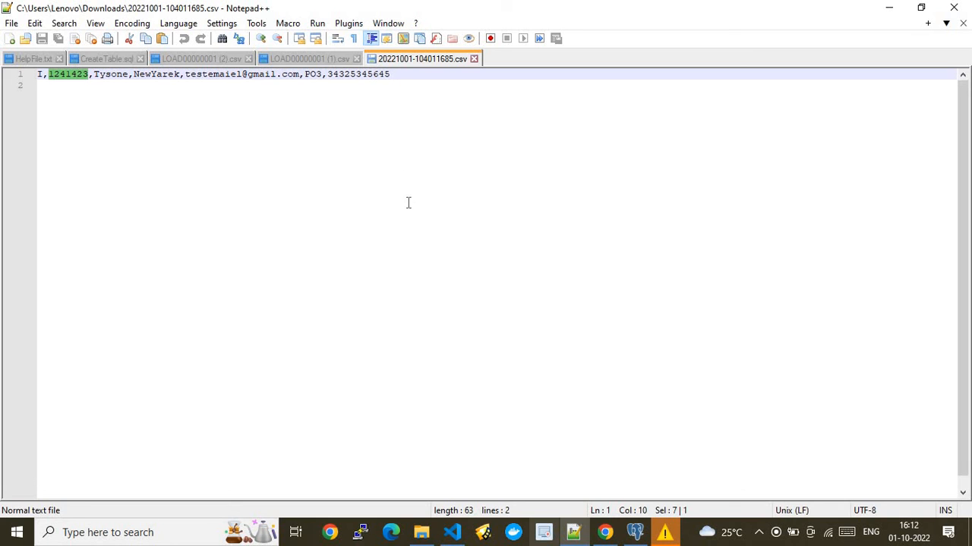
left_click(606, 533)
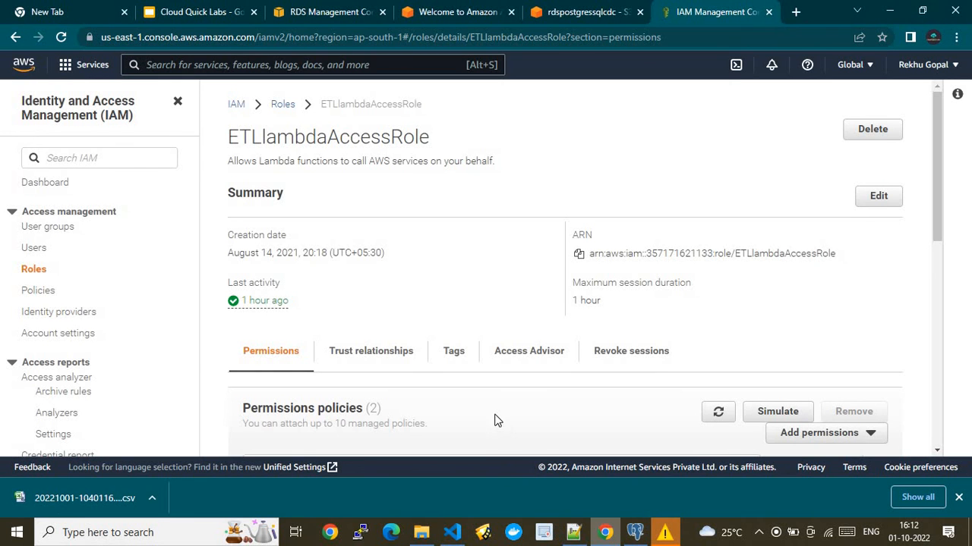
- Reload the Cloud Quick Labs slides deck and dismiss the downloads bar
left_click(190, 13)
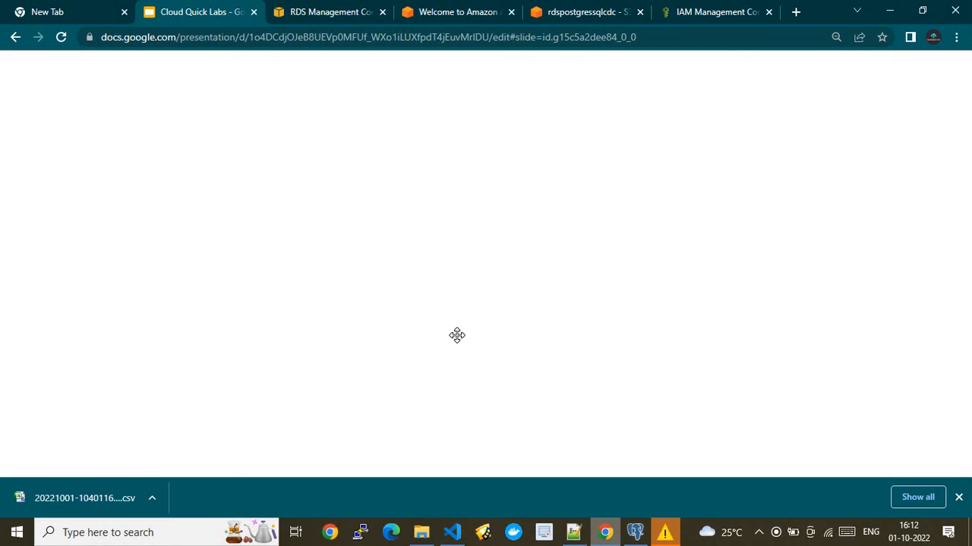
left_click(61, 36)
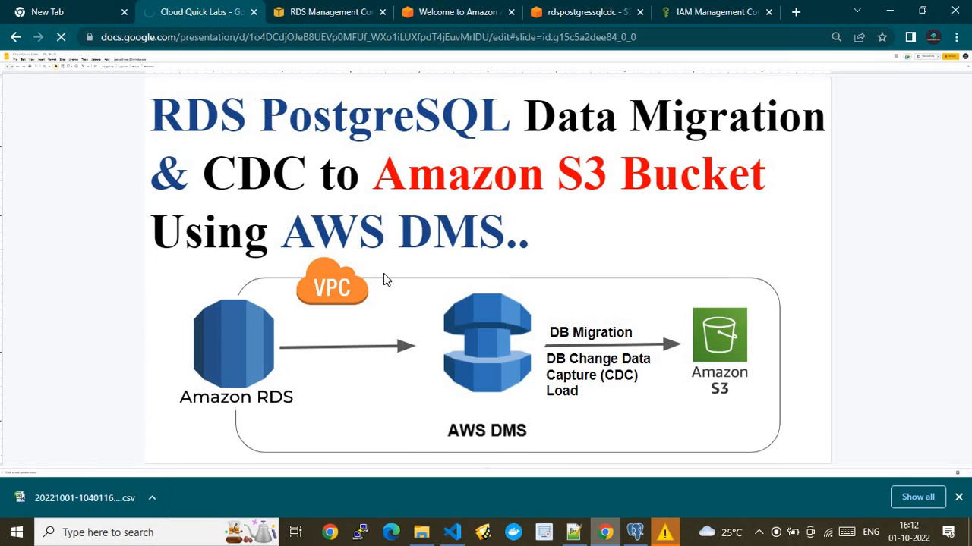
left_click(958, 497)
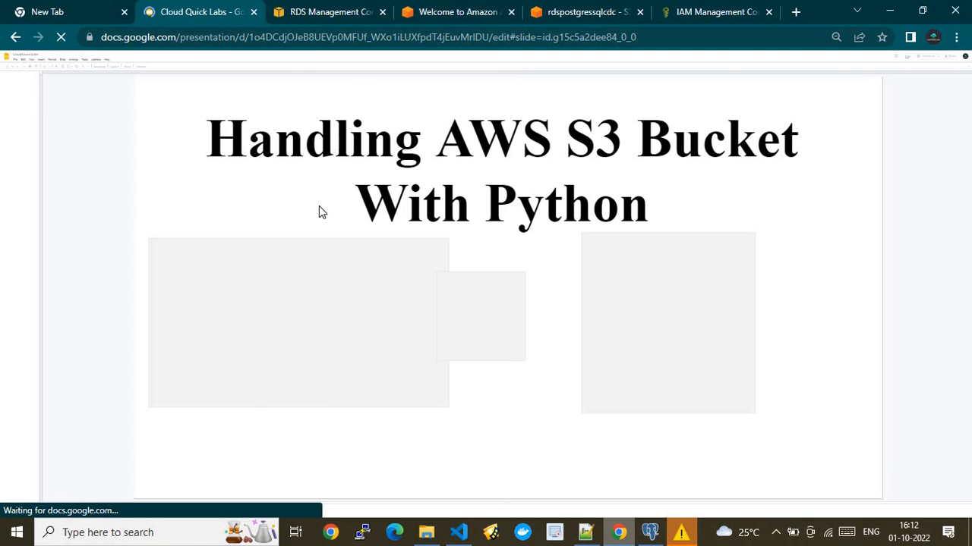
left_click(338, 12)
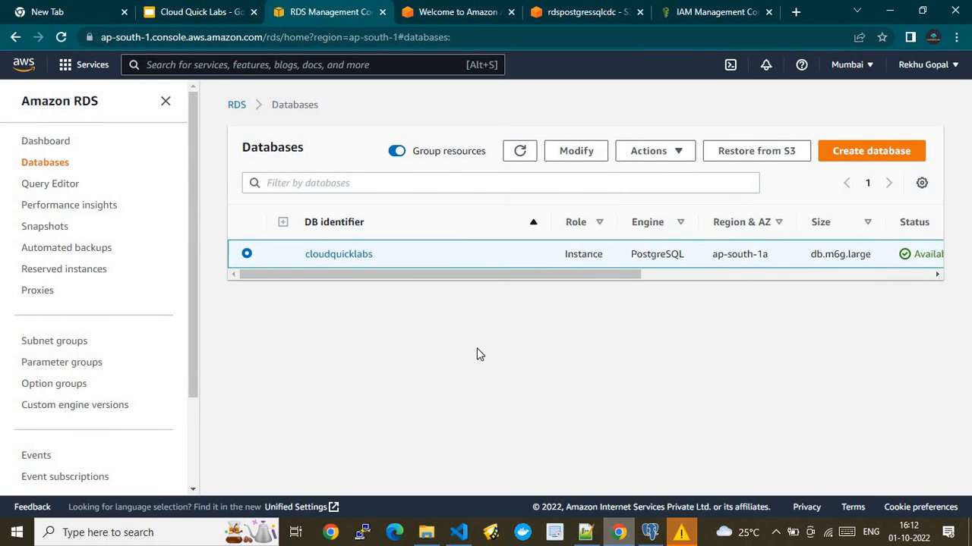